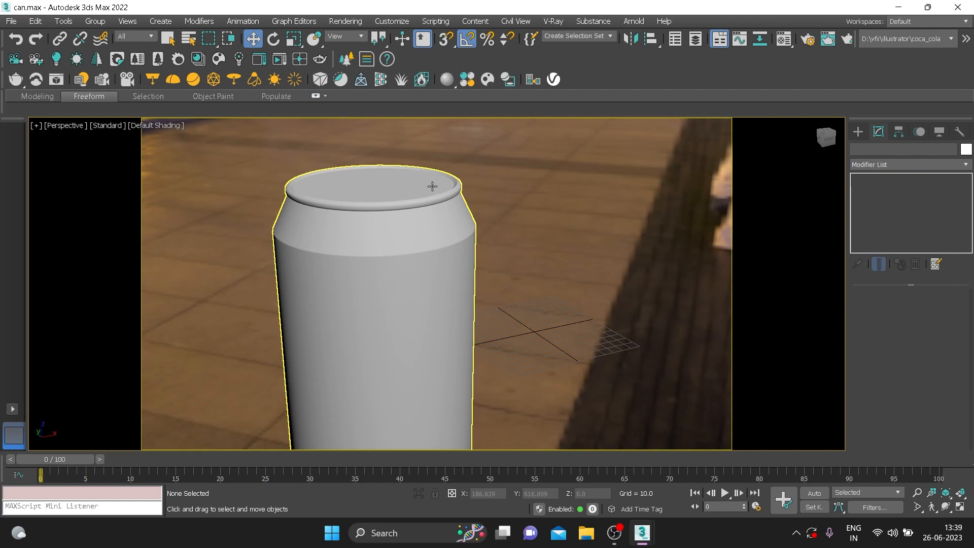
Open the reference image can_top.jpg from the coca_cola folder in the image viewer
left_click(12, 21)
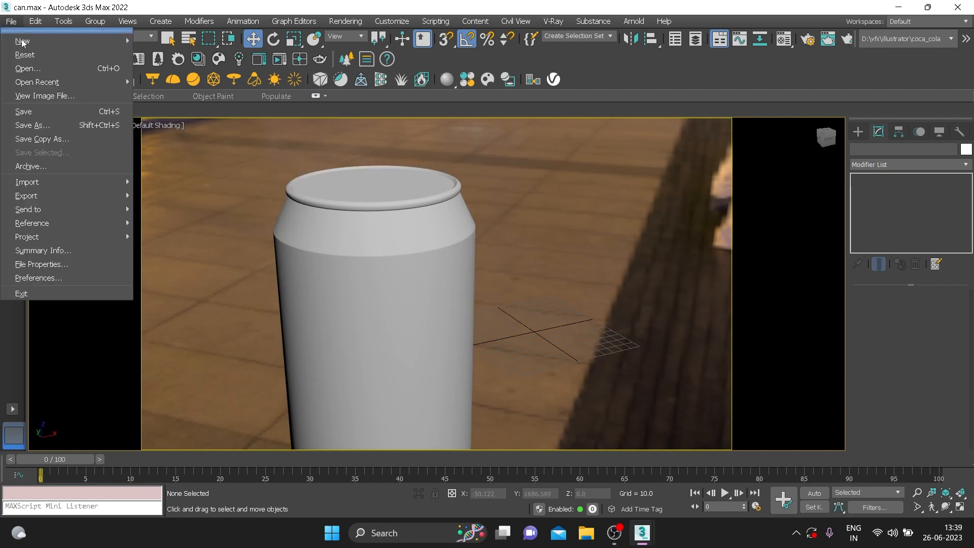
left_click(36, 95)
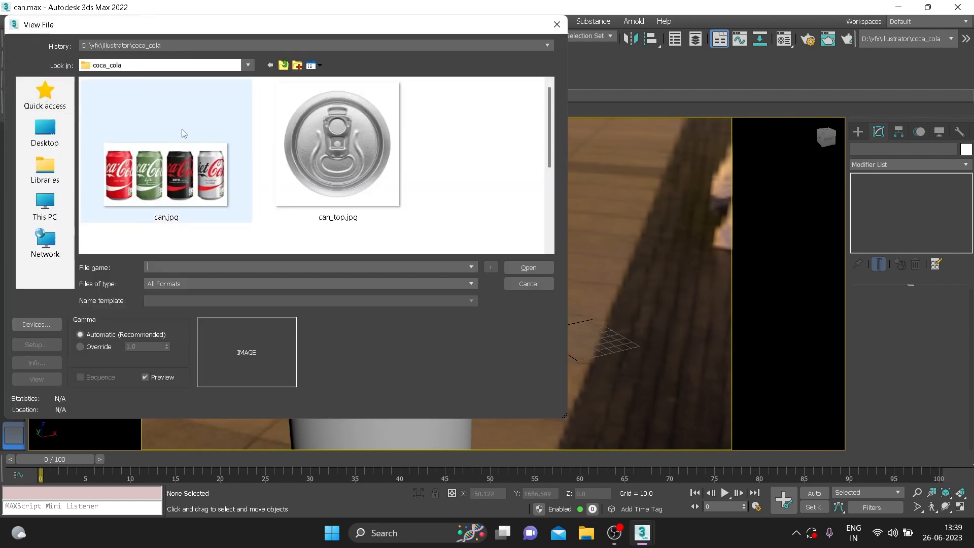
left_click(339, 175)
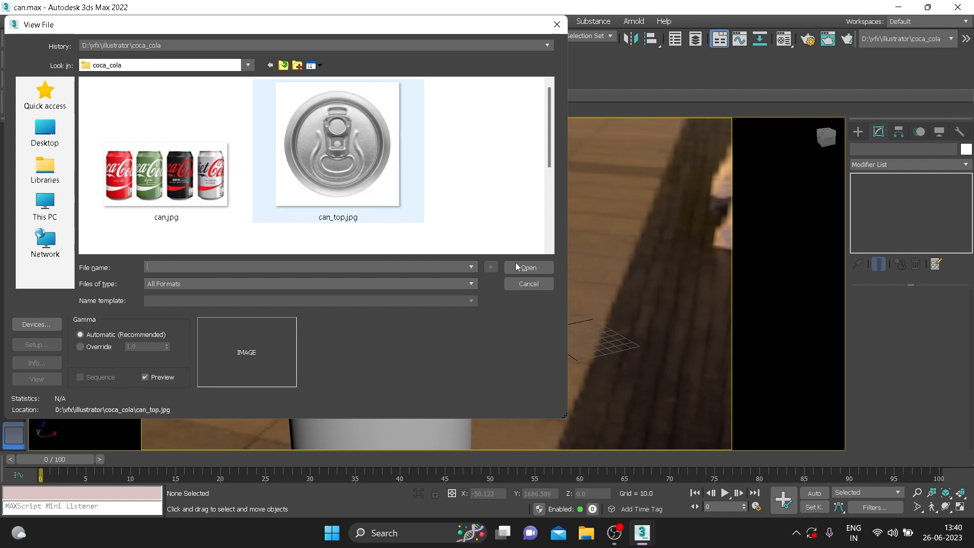
left_click(528, 267)
Draw a square plane beside the can in the Top view, about 193 by 193 units
left_click(858, 131)
left_click(936, 272)
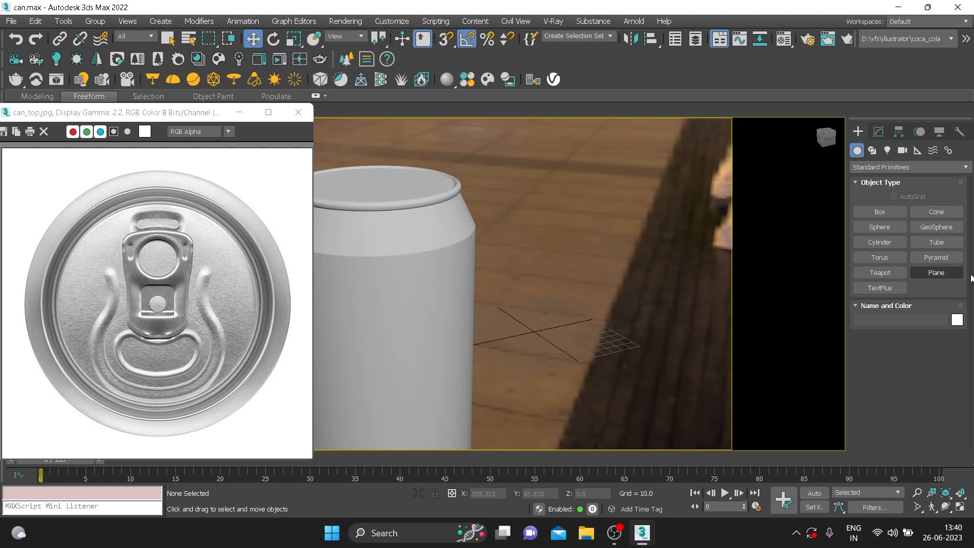
key("t")
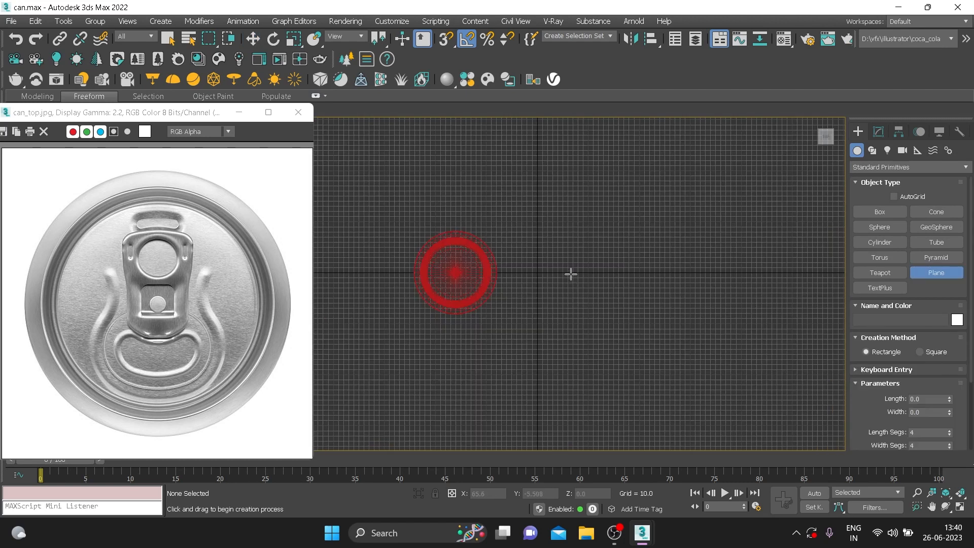
left_click_drag(585, 274, 635, 323, "ctrl")
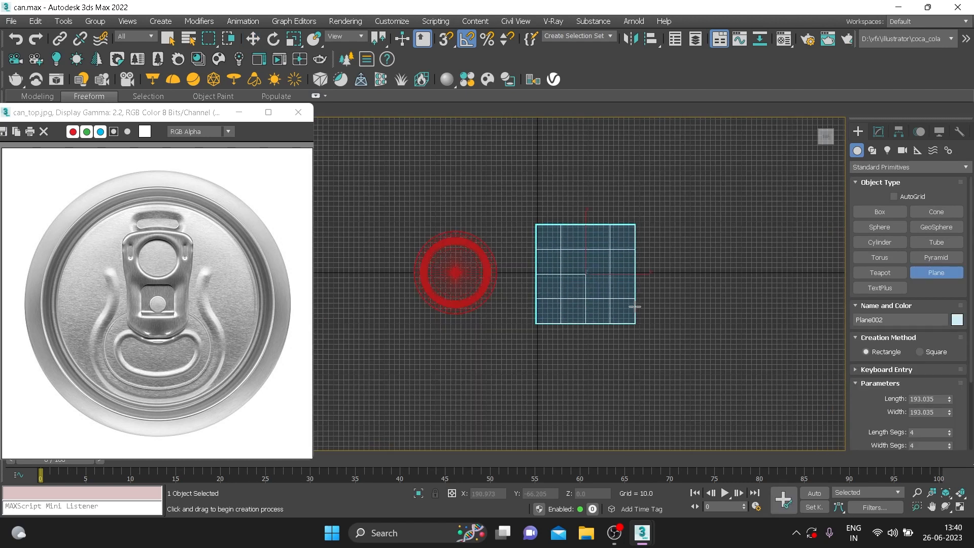
Set the new plane's length and width both to 612
left_click(878, 133)
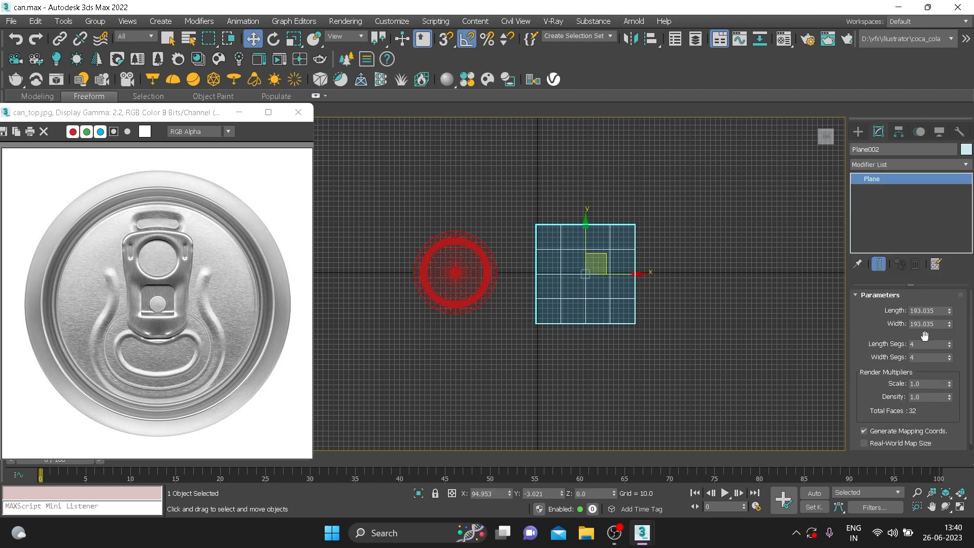
left_click_drag(940, 311, 893, 311)
type("612")
key("Tab")
type("612")
key("Return")
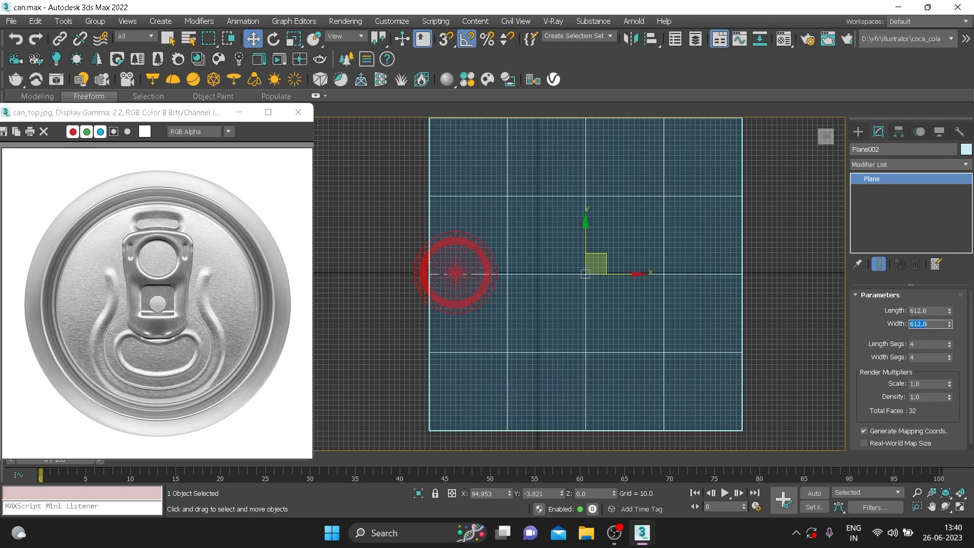
Move the plane along X to about 246.6, clear of the can, and close the reference image
scroll(711, 284, "down", 2)
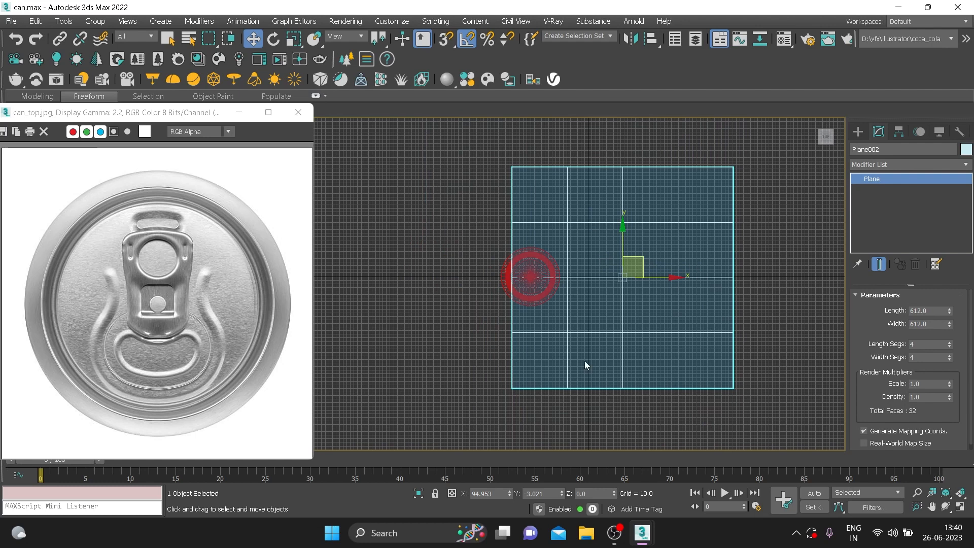
left_click_drag(656, 280, 711, 281)
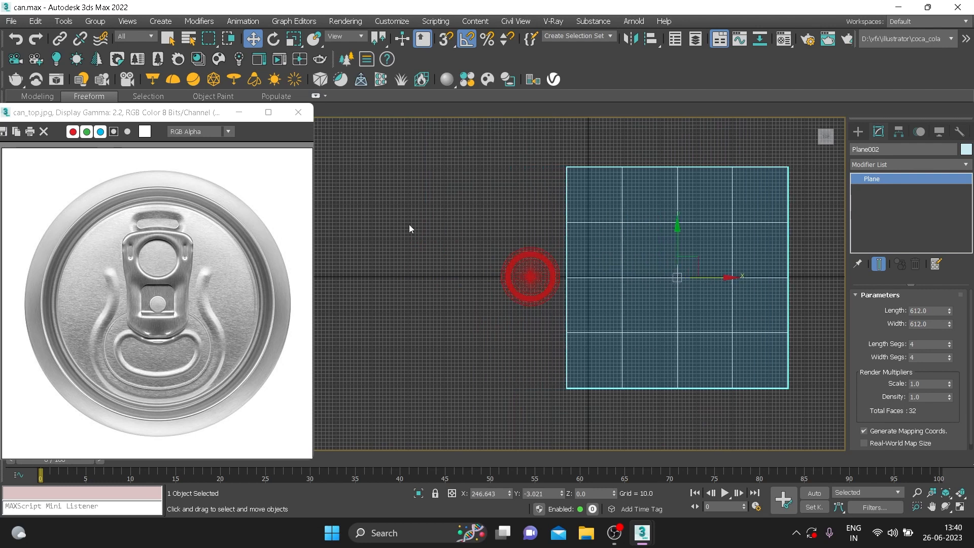
left_click(299, 112)
middle_click_drag(695, 273, 433, 256)
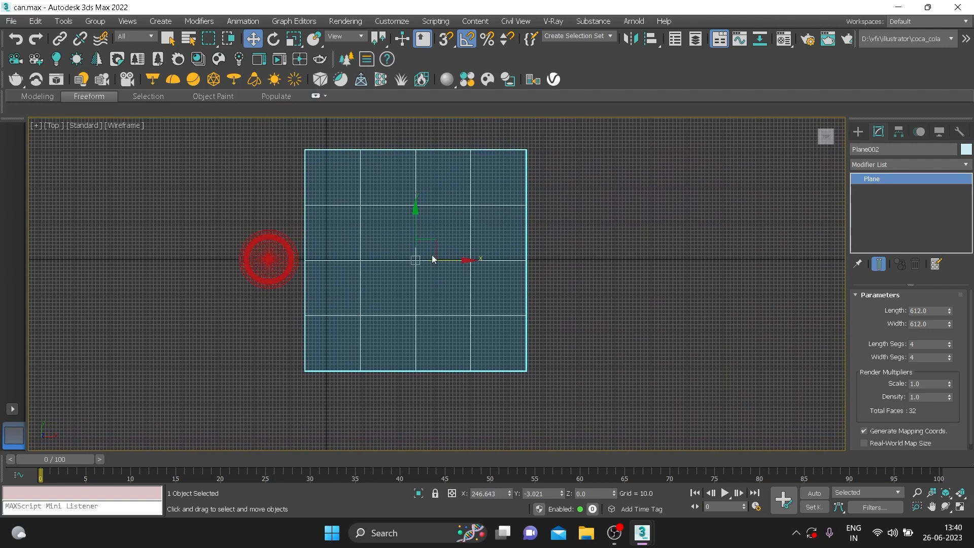
Add the can-top image as a Bitmap diffuse map to the third material slot and assign that material to the plane
key("m")
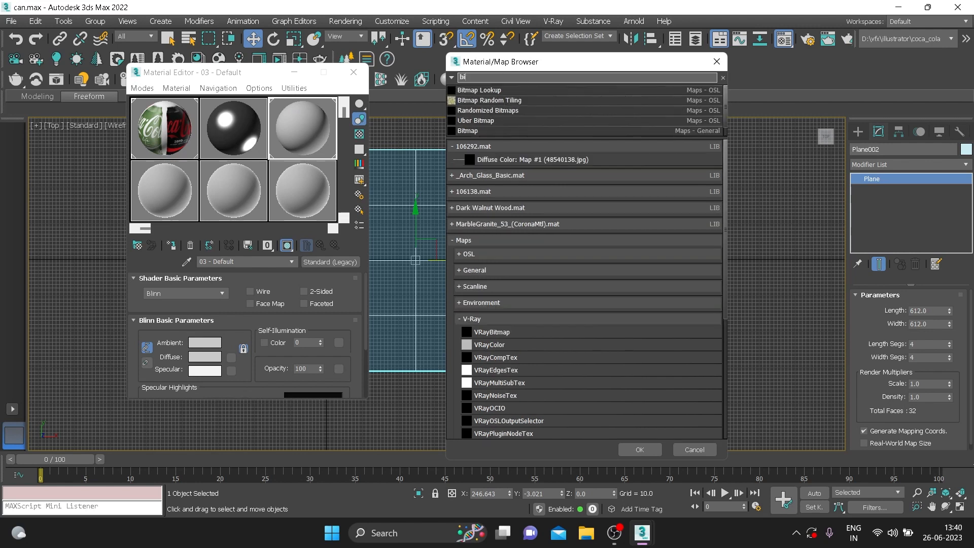
key("Return")
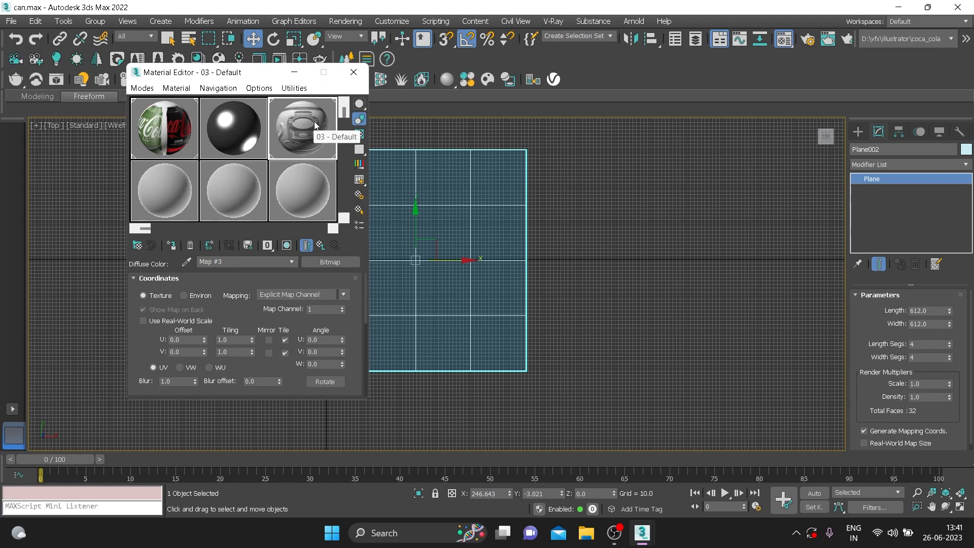
left_click(172, 247)
left_click(288, 247)
Move the Material Editor out of the way and set the Top viewport to Default Shading
mouse_move(412, 260)
middle_mouse_down()
mouse_move(498, 241)
mouse_move(615, 238)
middle_mouse_up()
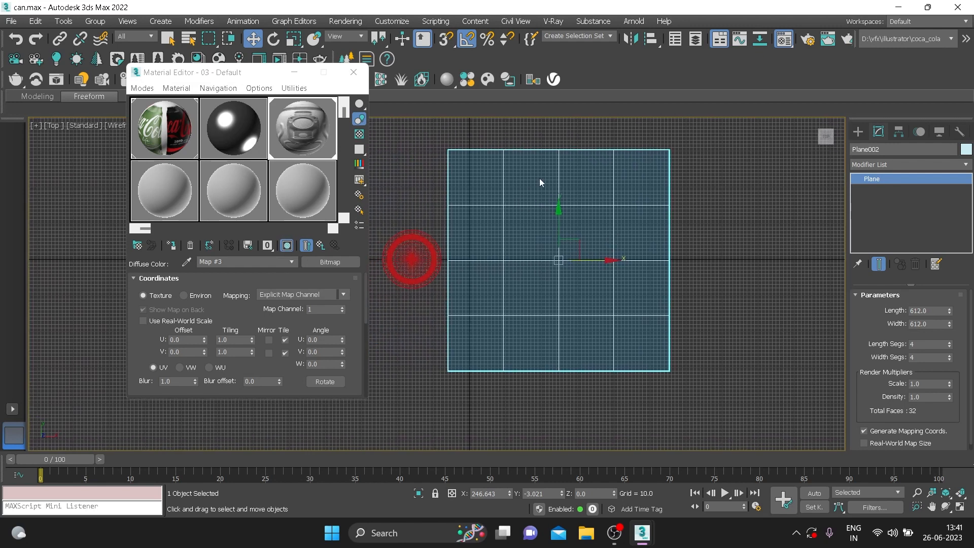
middle_click_drag(509, 211, 531, 254)
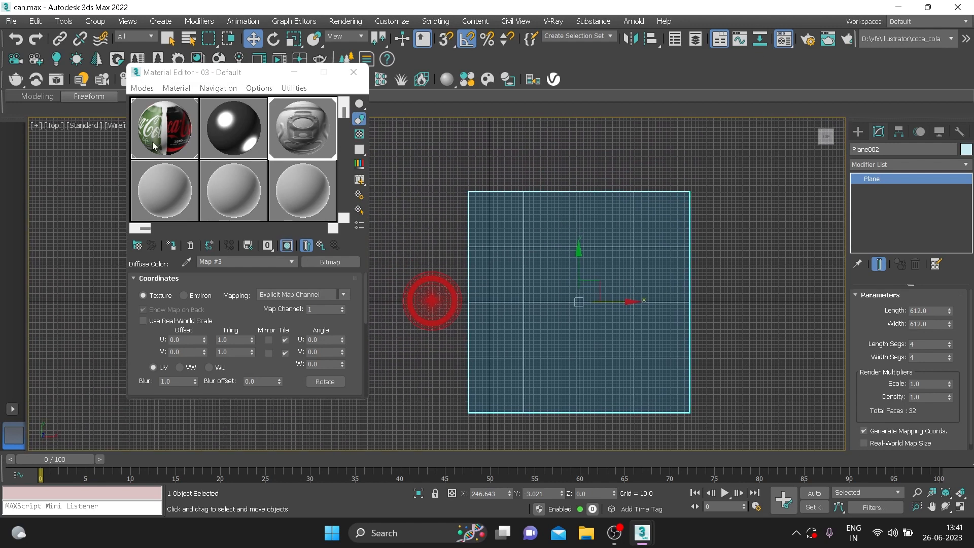
left_click_drag(183, 178, 167, 205)
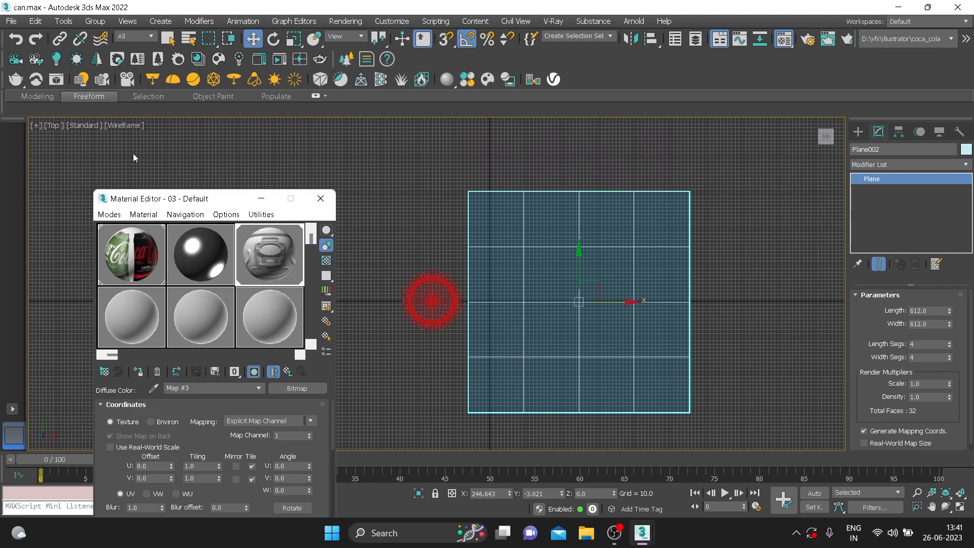
left_click(128, 127)
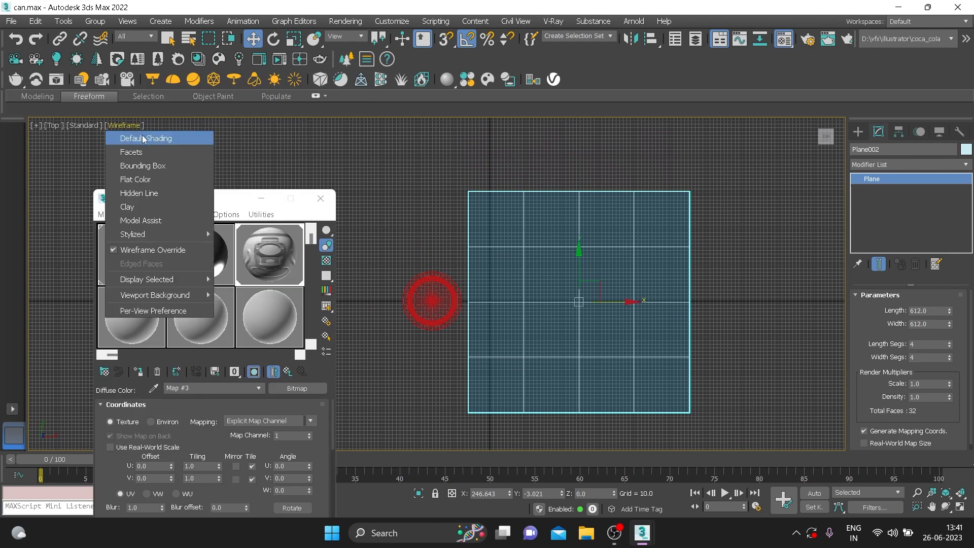
left_click(142, 140)
mouse_move(606, 301)
middle_mouse_down()
mouse_move(602, 249)
mouse_move(596, 277)
middle_mouse_up()
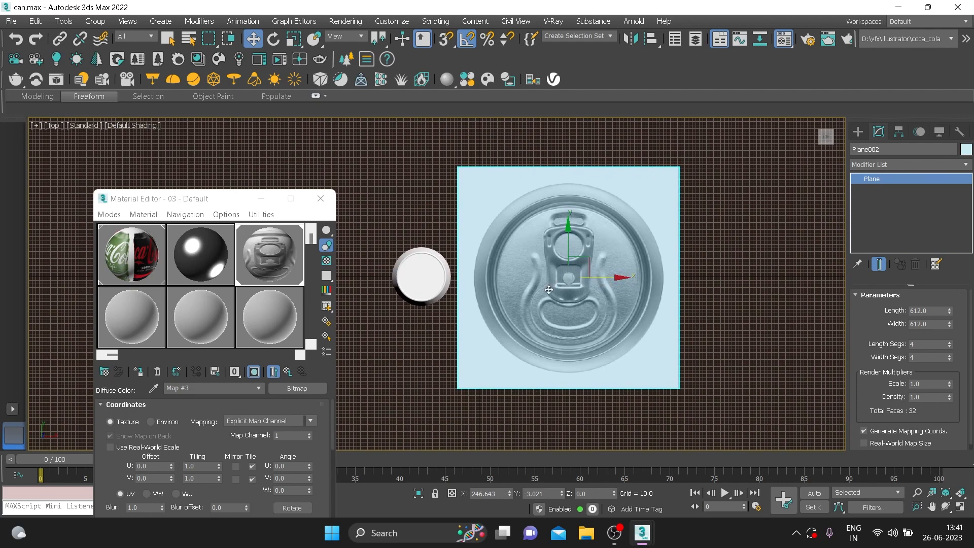
Lower the reference plane in the Front view to a Z of about -161.7, then return to the Top view
key("f")
middle_click_drag(548, 271, 439, 280)
scroll(591, 275, "down", 6)
scroll(584, 267, "up", 6)
left_click_drag(605, 259, 606, 316)
key("t")
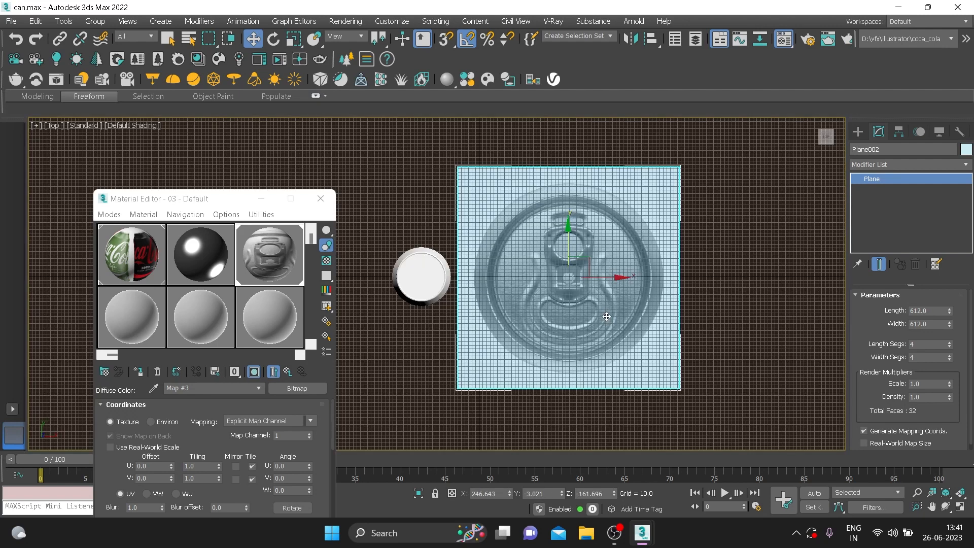
Draw a small plane on the pull tab just below the ring hole, about 17 long and 13 wide
scroll(581, 292, "up", 6)
scroll(579, 294, "down", 6)
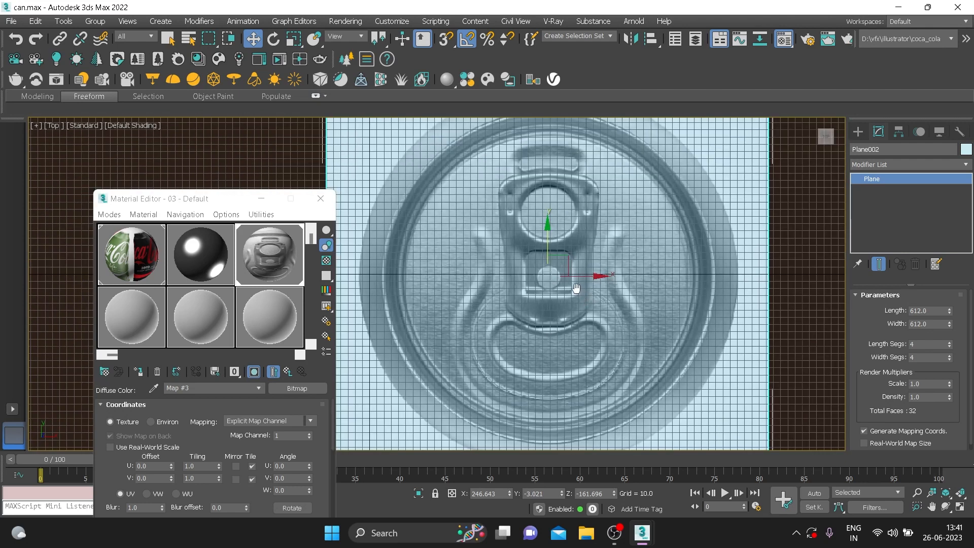
left_click(856, 133)
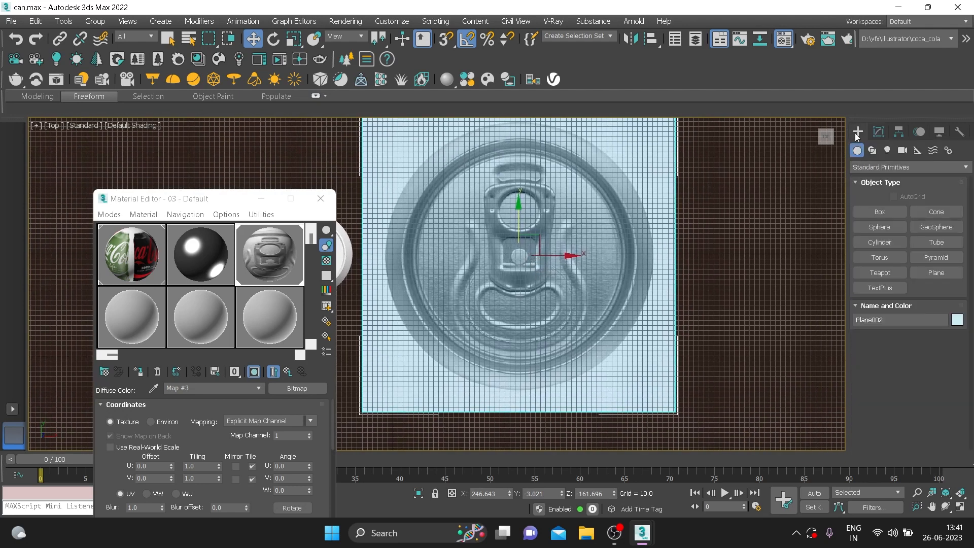
left_click(933, 275)
scroll(519, 307, "up", 2)
middle_click_drag(519, 307, 520, 341)
scroll(487, 198, "up", 2)
middle_click_drag(492, 206, 484, 181)
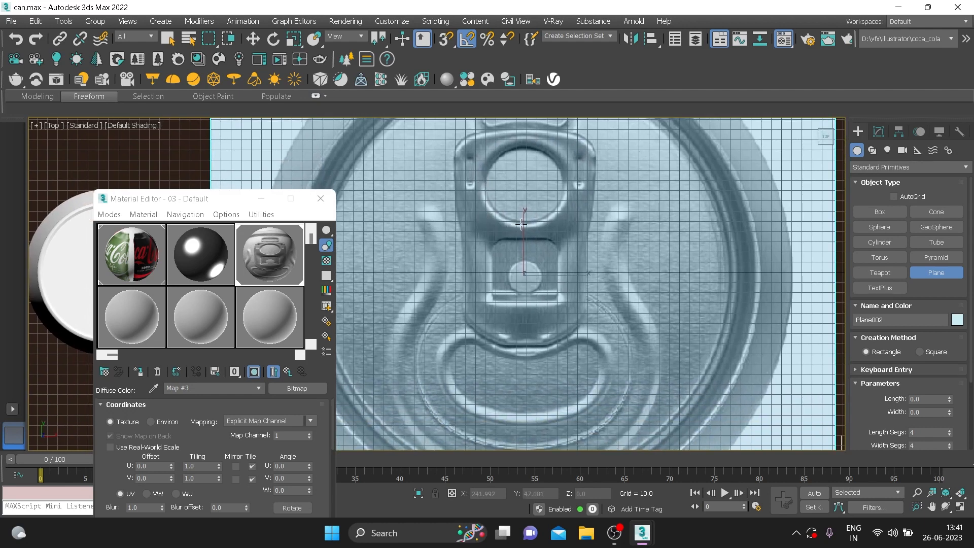
left_click_drag(526, 221, 512, 240)
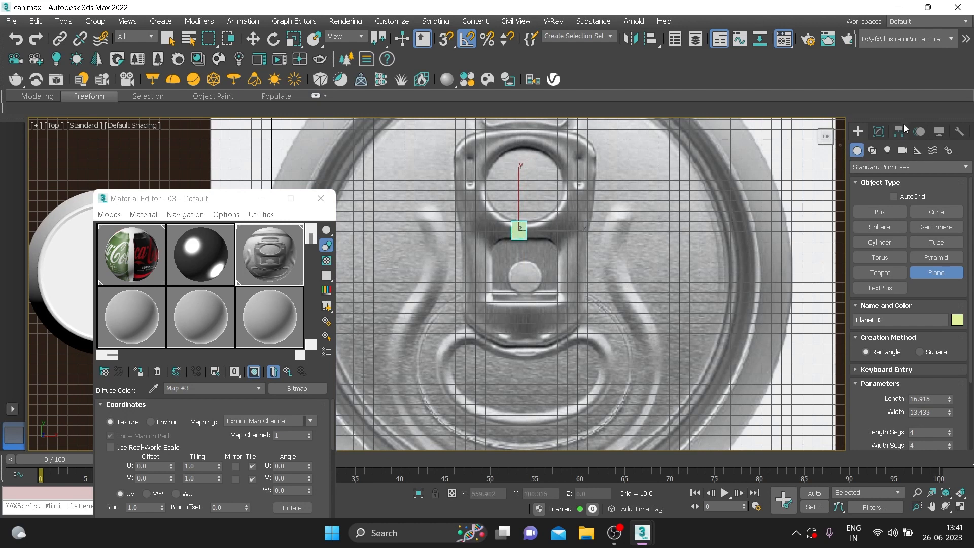
Set the small plane's length and width segments to 1 and display edged faces in the viewport
left_click(881, 131)
scroll(523, 244, "up", 5)
key("F4")
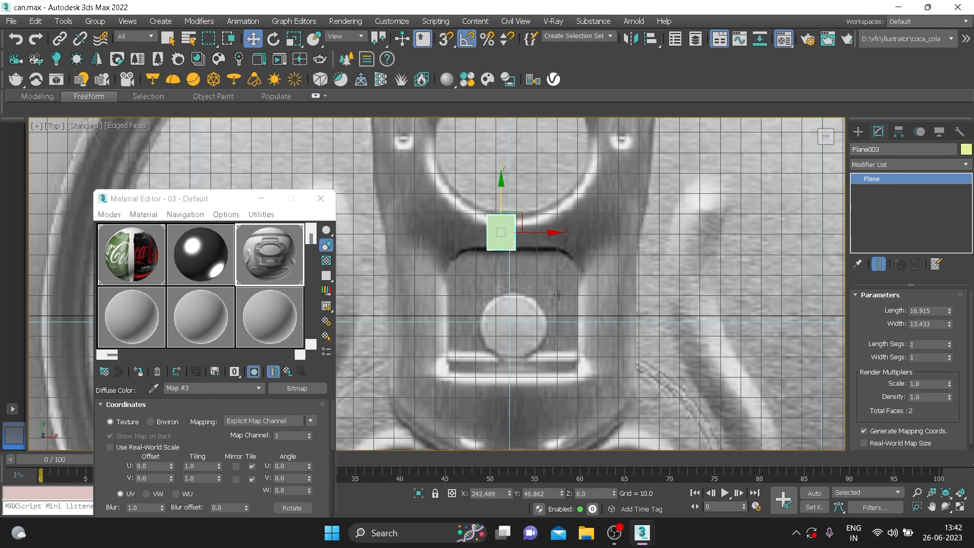
Shift the small plane so its inner edge meets the tab's vertical centre line, at about X 239.2, Y 41.3
middle_click_drag(559, 294, 568, 314)
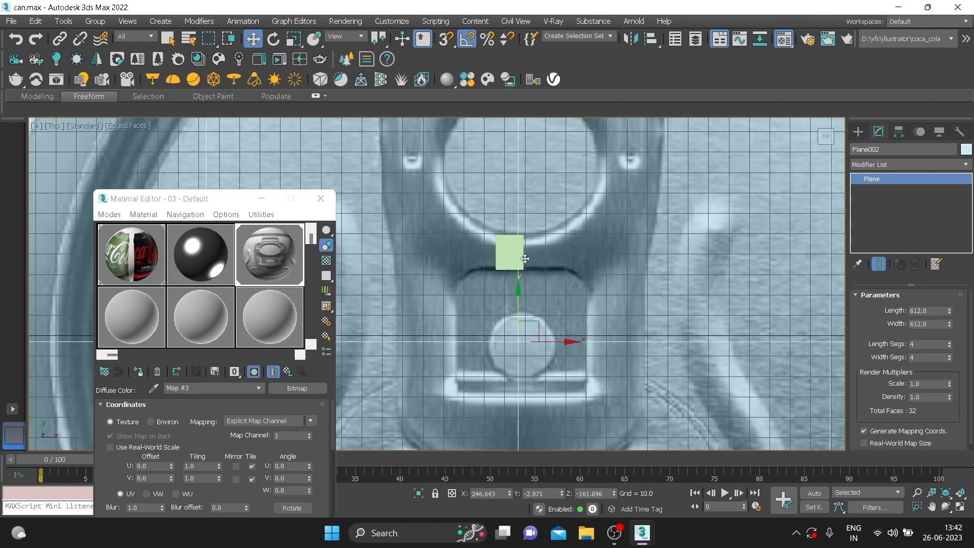
left_click_drag(540, 253, 532, 255)
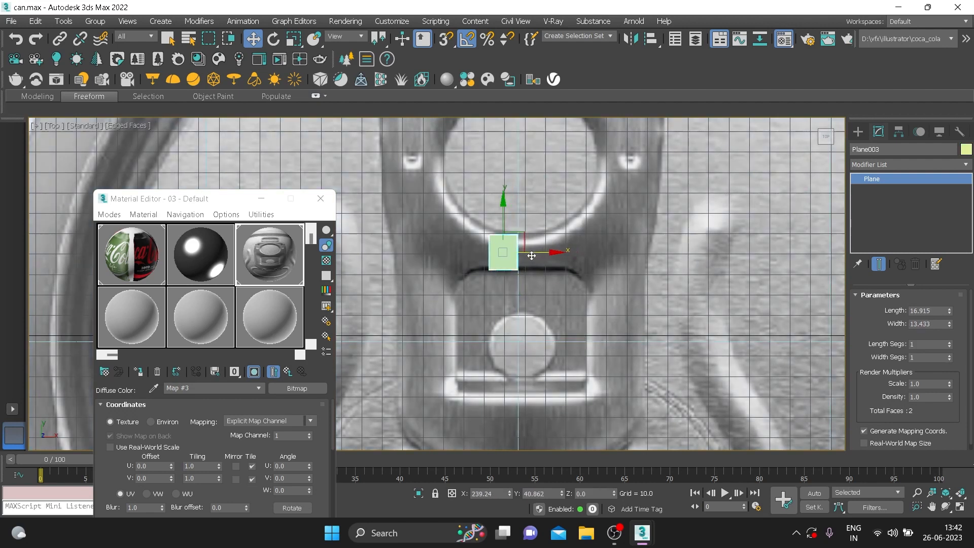
left_click_drag(503, 219, 504, 219)
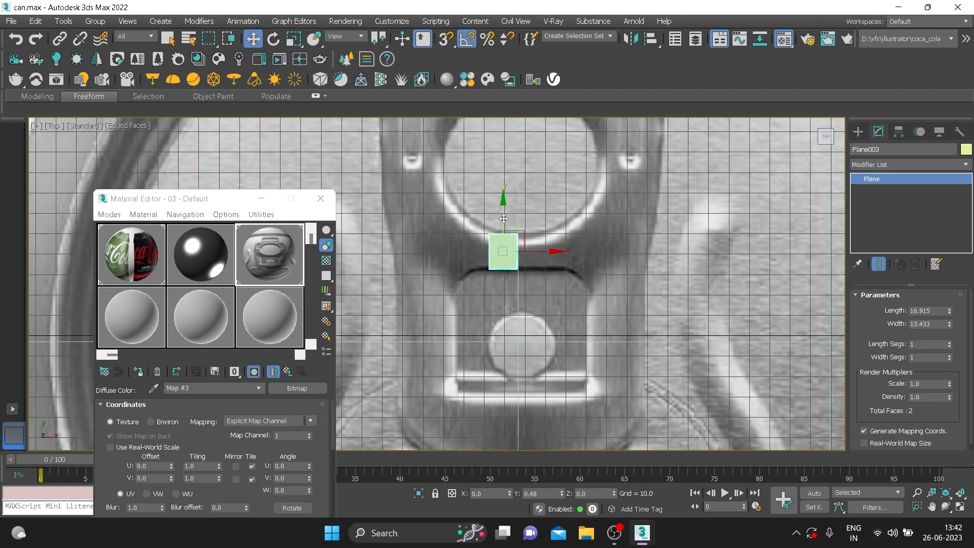
Convert the small plane to an editable poly and narrow it by moving its outer edge slightly inward
right_click(502, 248)
mouse_move(592, 387)
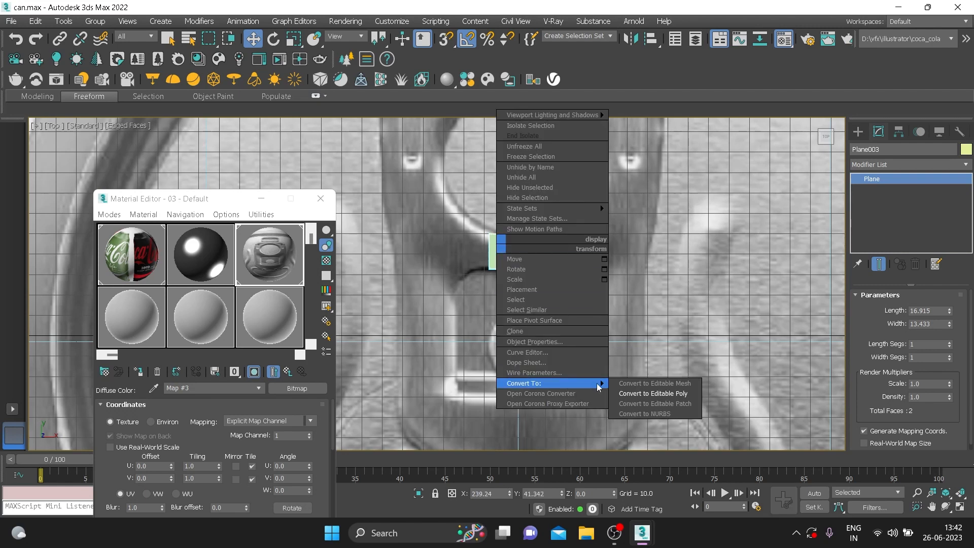
left_click(639, 394)
left_click(857, 178)
left_click(870, 200)
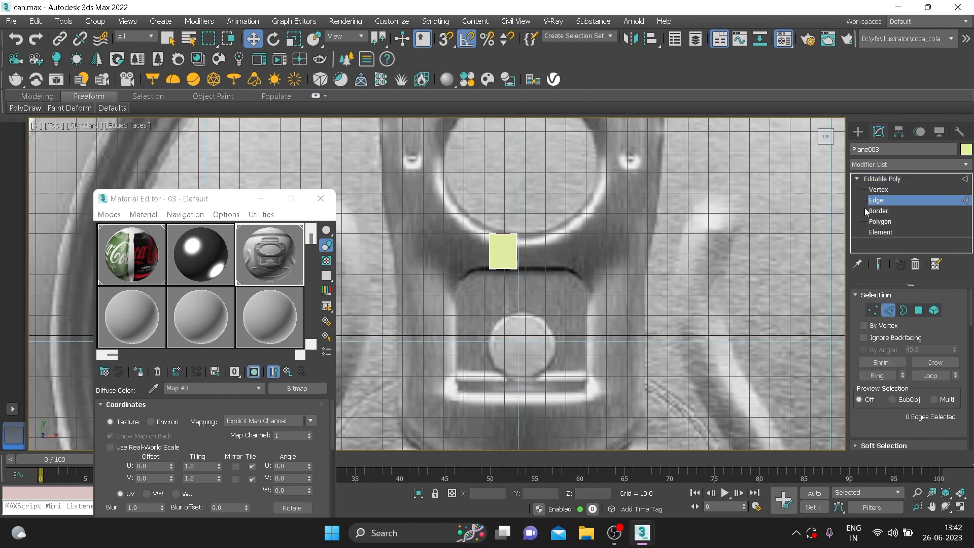
left_click(491, 251)
left_click_drag(527, 252, 533, 253)
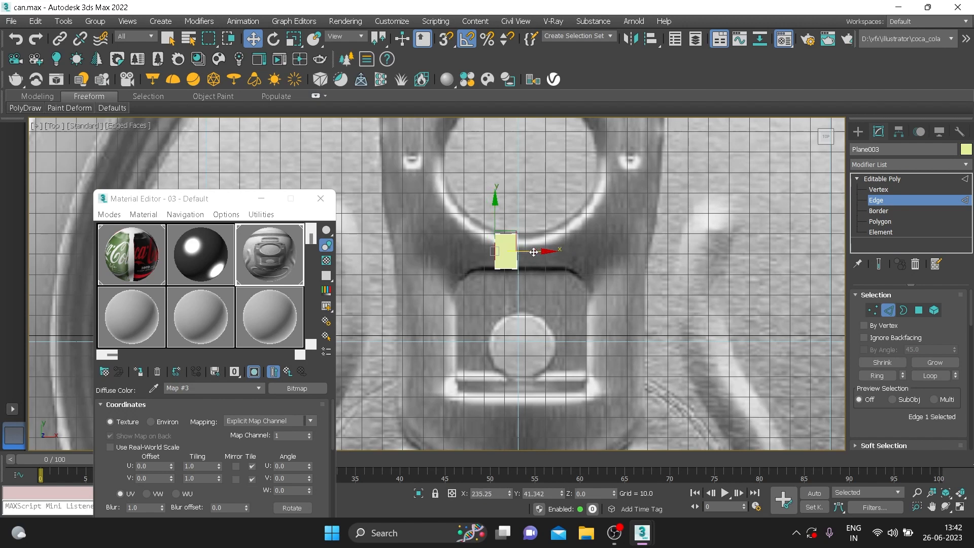
Extend a new face outward from the strip's outer edge and scale that edge slightly taller
left_click_drag(534, 252, 513, 250, "shift")
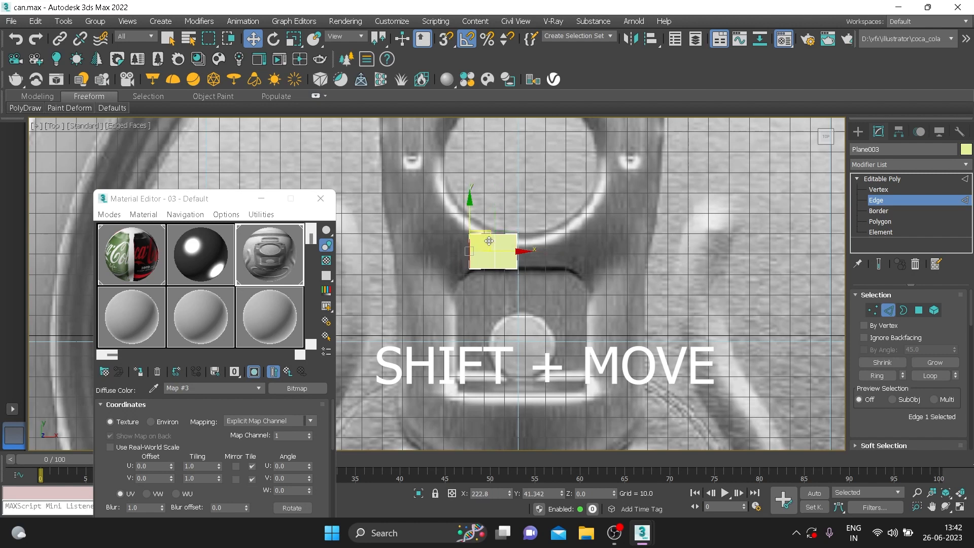
key("r")
left_click_drag(470, 201, 472, 188)
key("w")
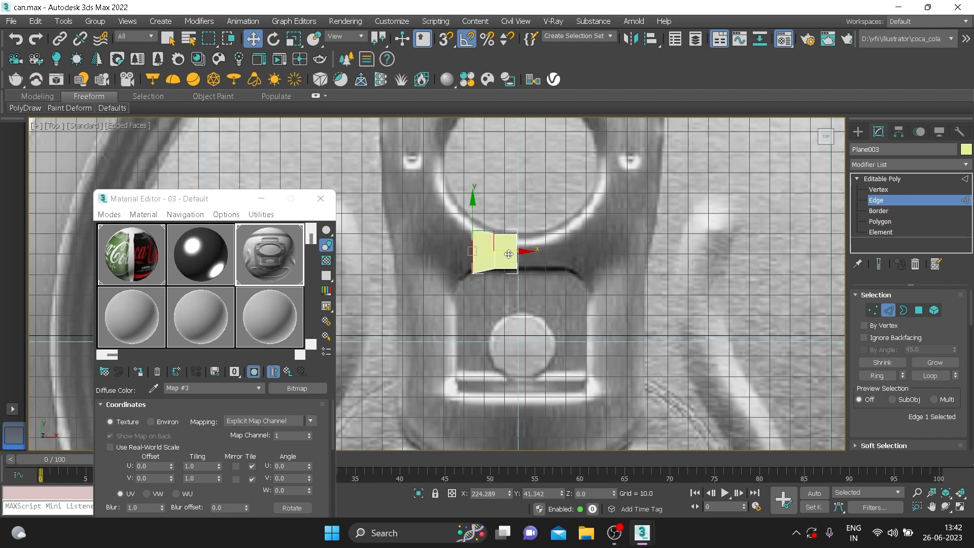
Extend another face outward from the strip's outer edge and scale that edge taller to follow the tab's curves
left_click_drag(510, 253, 490, 253)
key("r")
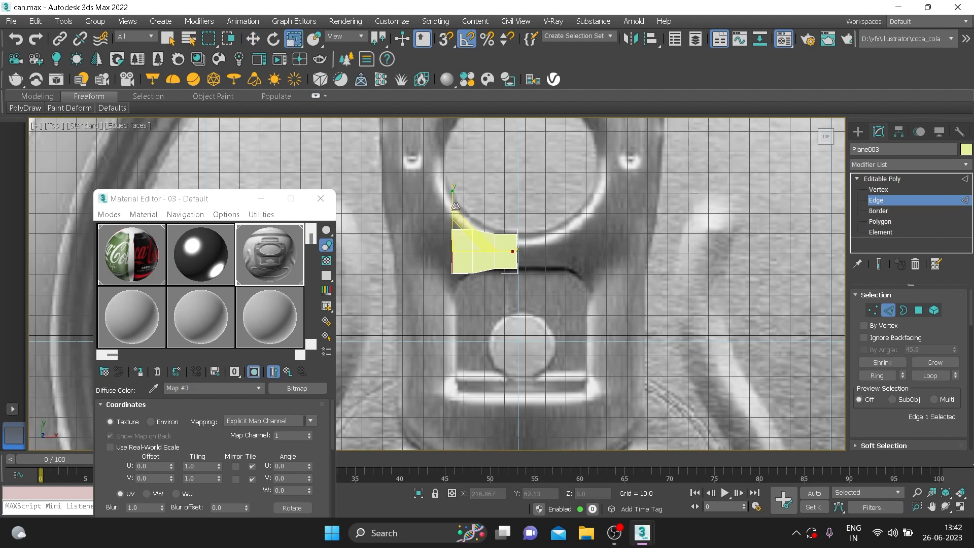
left_click_drag(452, 195, 457, 175)
key("w")
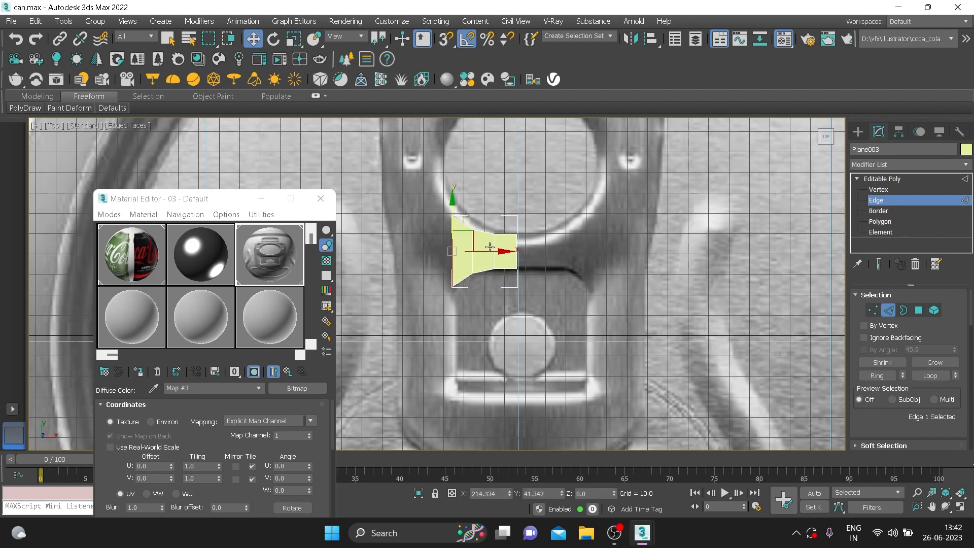
Extend a wide face to the tab's outer side and shift its upper outer vertex outward to match the reference
left_click_drag(495, 254, 440, 252)
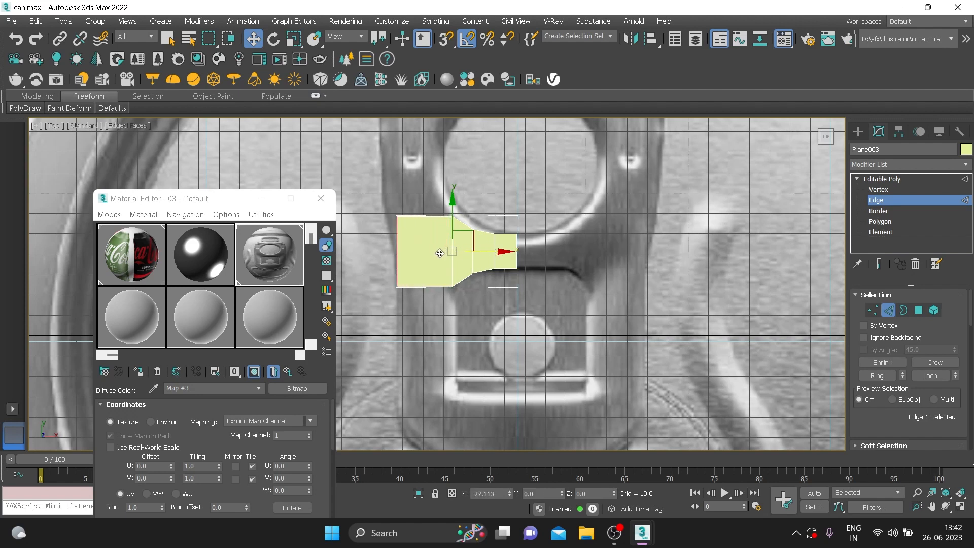
left_click(415, 245)
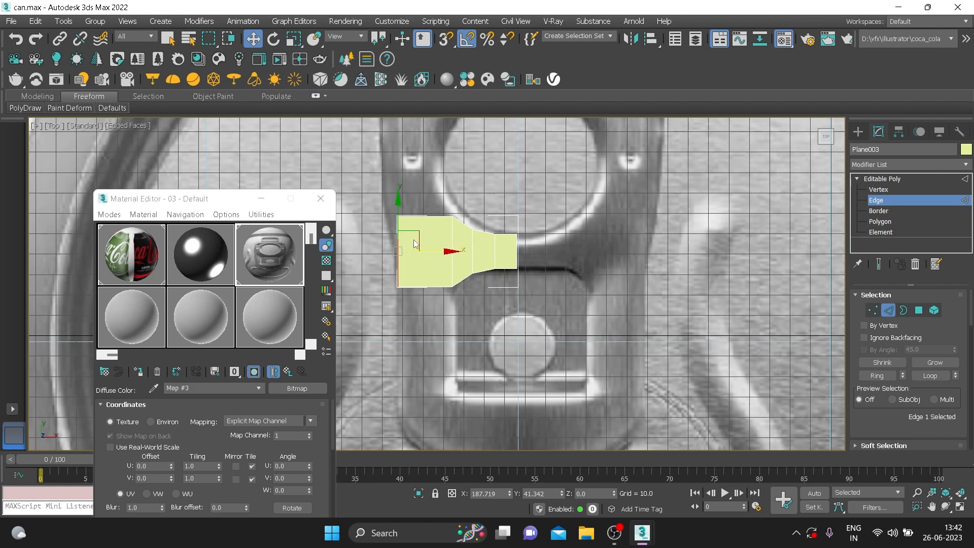
key("1")
left_click_drag(410, 226, 409, 218)
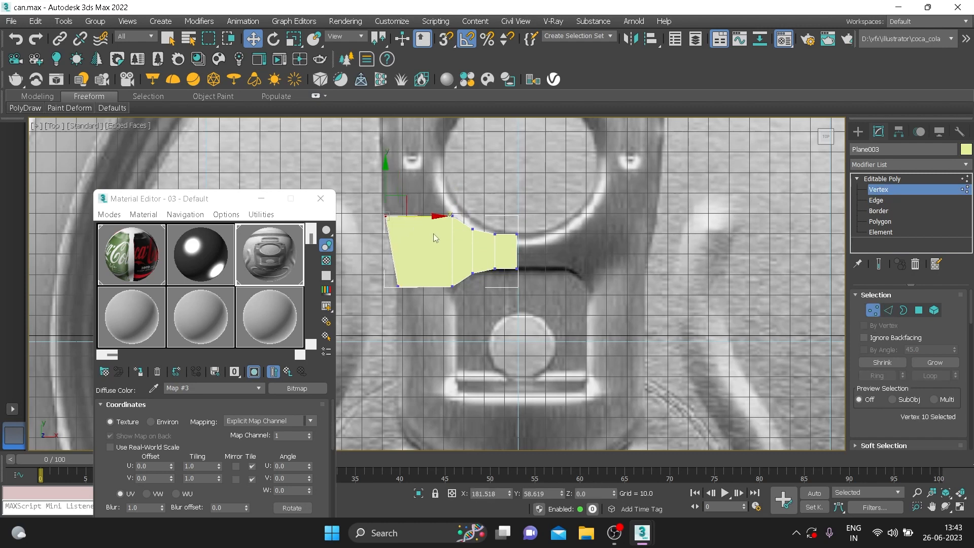
Extend a face up the tab's side from the wide face's upper edge, then reposition and scale that edge to fit beside the ring hole
scroll(433, 237, "down", 3)
middle_click_drag(433, 237, 429, 262)
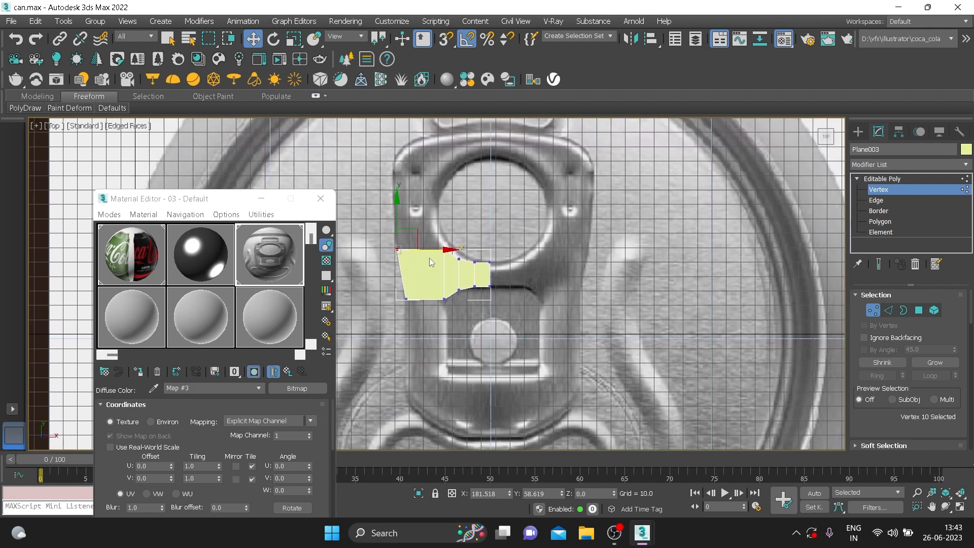
key("2")
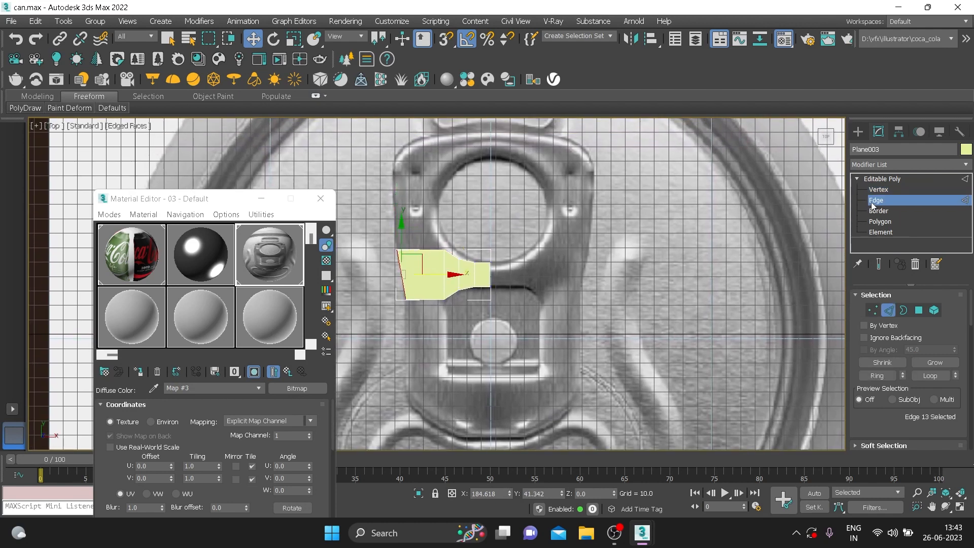
left_click(415, 249)
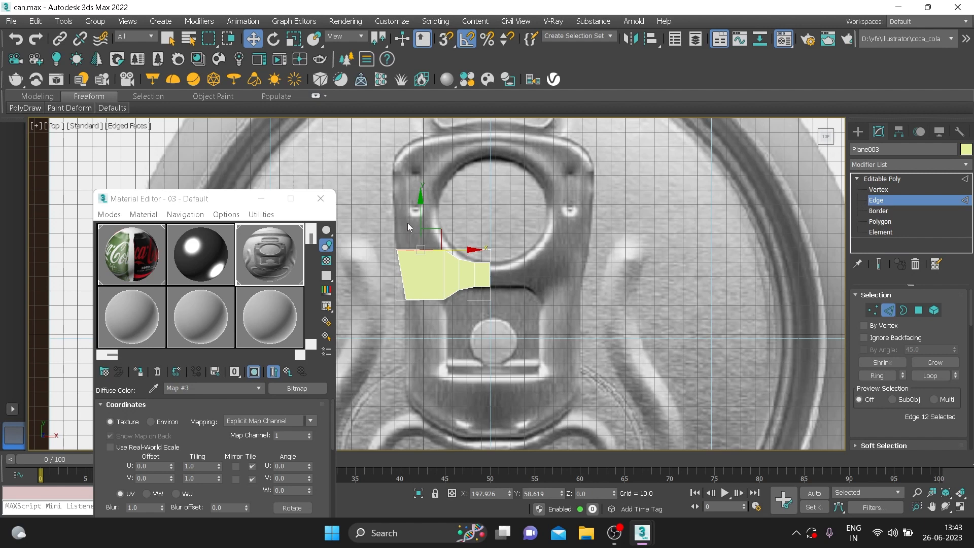
left_click_drag(421, 218, 417, 185)
left_click_drag(458, 220, 445, 218)
left_click_drag(416, 189, 415, 193)
key("r")
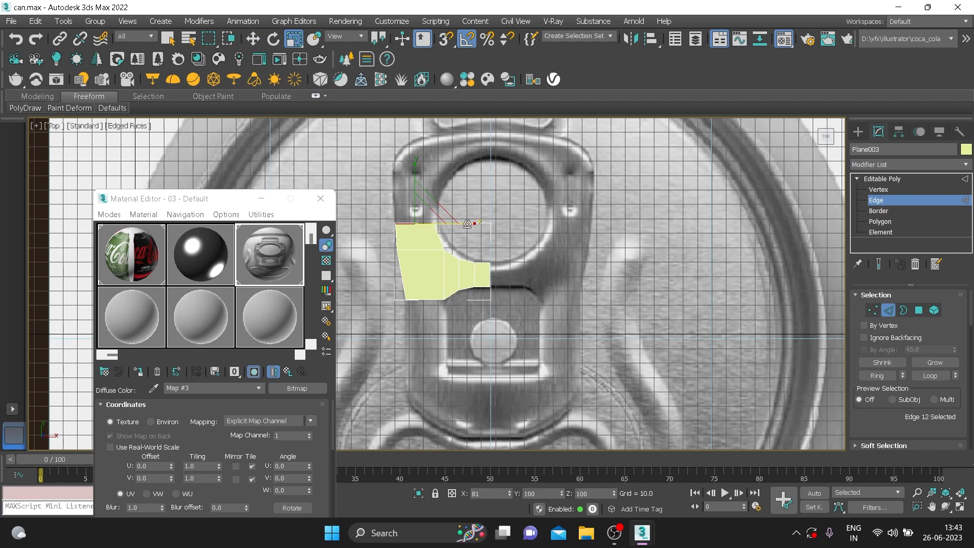
Extend two more faces up beside the ring hole, angle the end edge, and move its inner vertex to the hole's rim
key("w")
left_click_drag(417, 188, 430, 152)
key("e")
key("w")
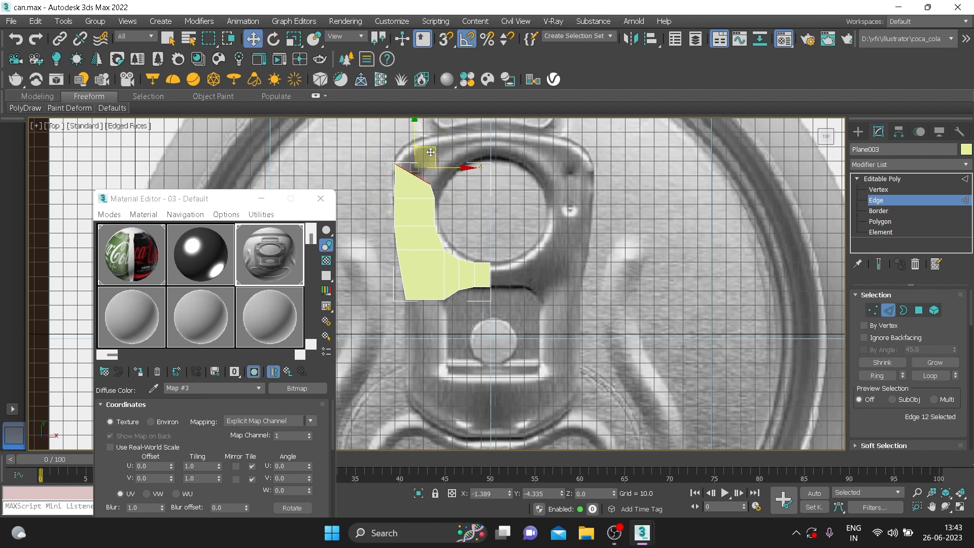
key("1")
left_click(431, 182)
left_click_drag(449, 166, 461, 167)
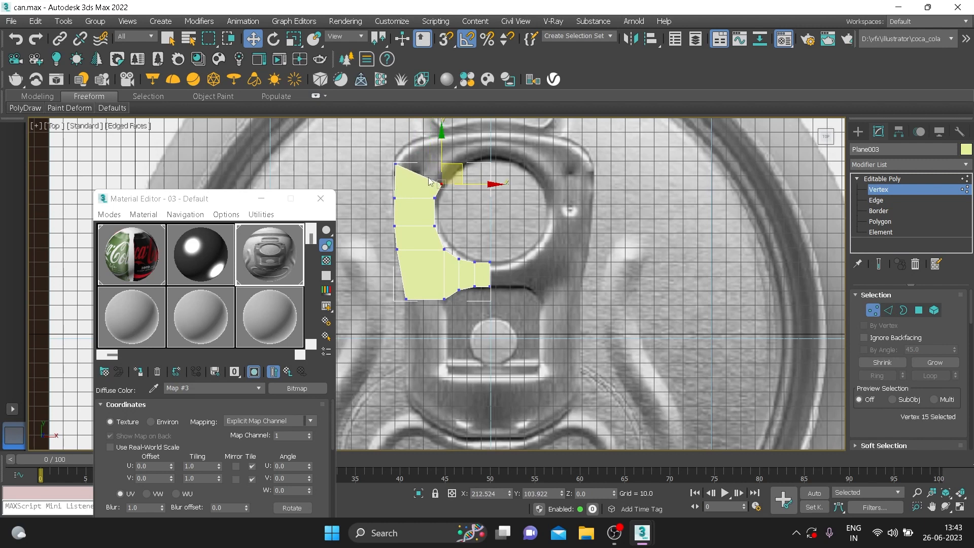
Extend faces around the tab's upper corner above the ring hole, rotating and scaling the end edge to follow the outline
key("2")
left_click_drag(438, 159, 487, 119)
key("e")
key("w")
key("e")
middle_click_drag(488, 165, 486, 213)
left_click_drag(502, 164, 510, 183)
key("r")
left_click_drag(465, 126, 472, 159)
key("w")
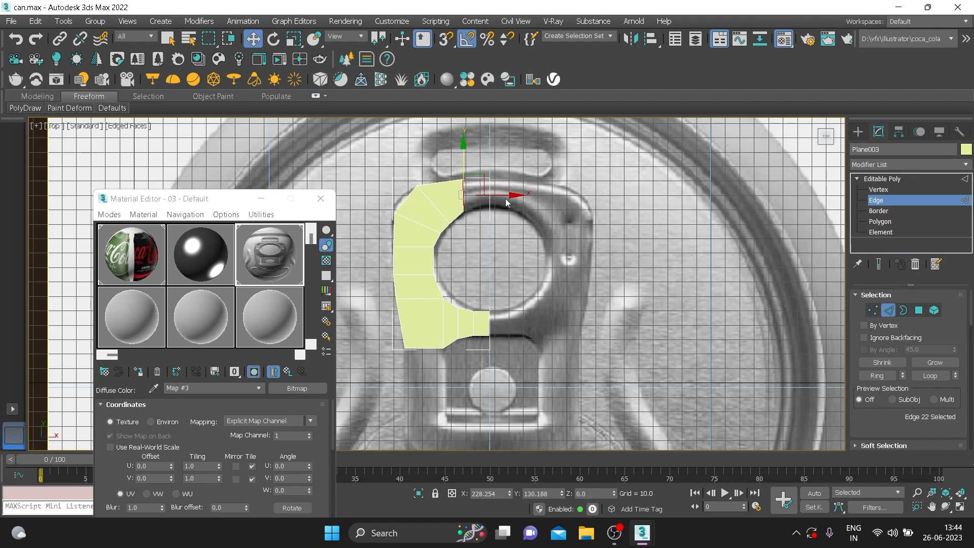
Extend the upper strip to the tab's vertical centre line, then shorten its end edge and nudge it slightly upward
left_click_drag(507, 193, 535, 190)
key("r")
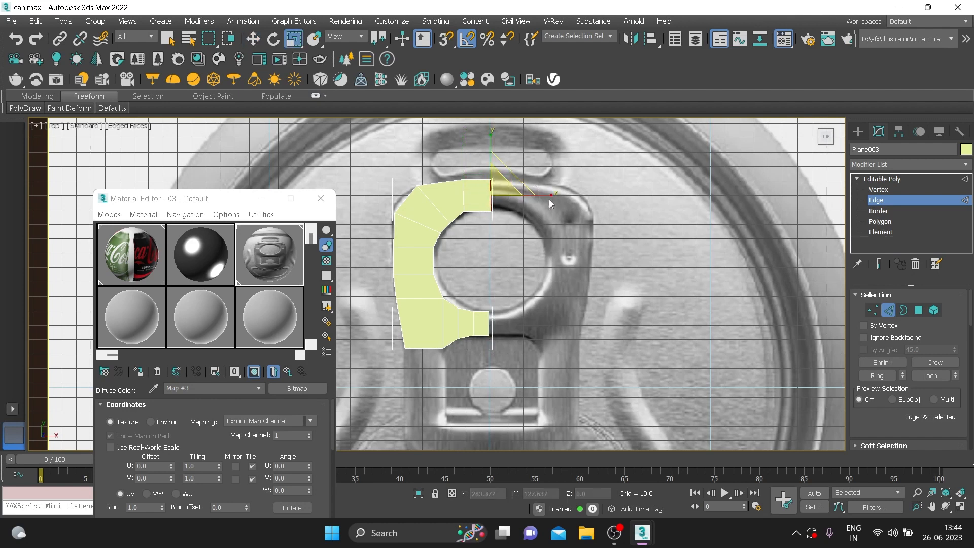
left_click_drag(436, 186, 431, 185)
key("w")
left_click_drag(531, 196, 532, 195)
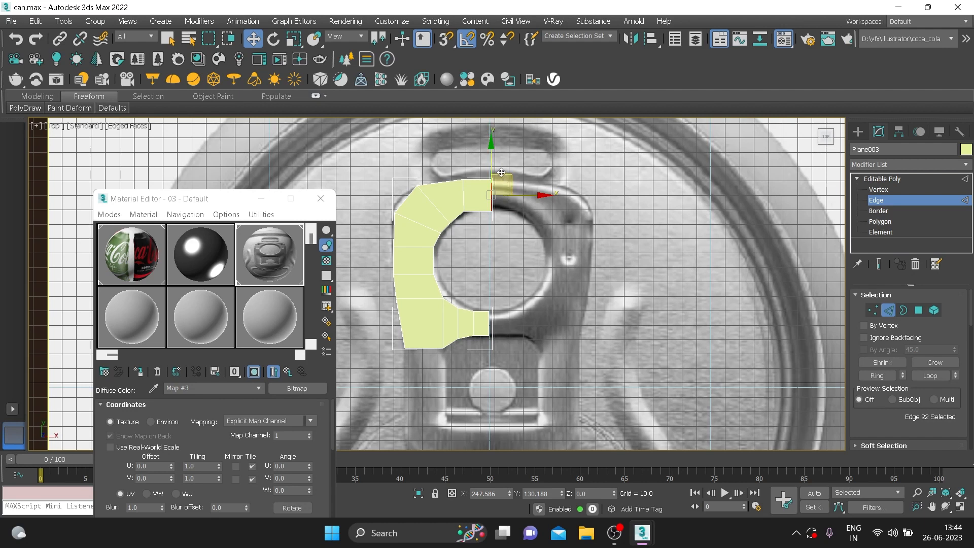
key("r")
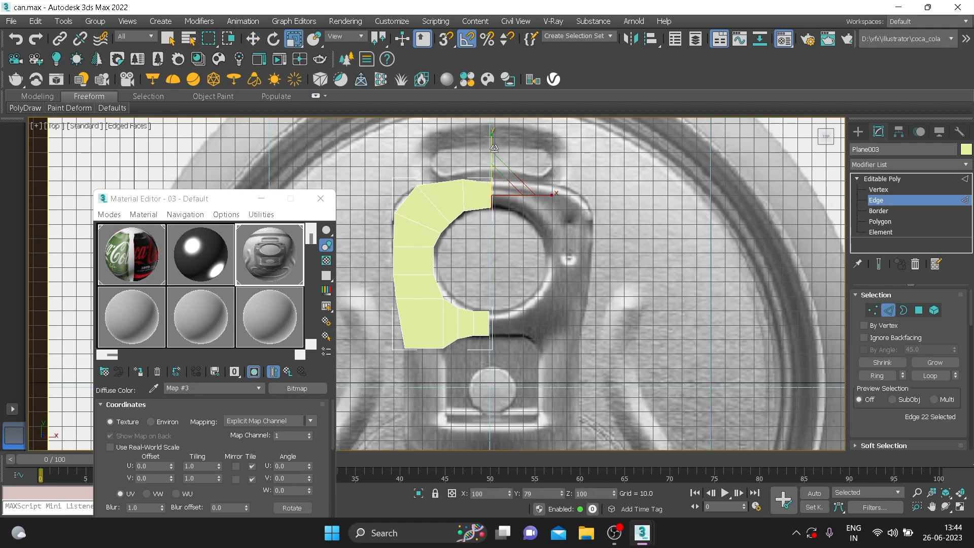
key("w")
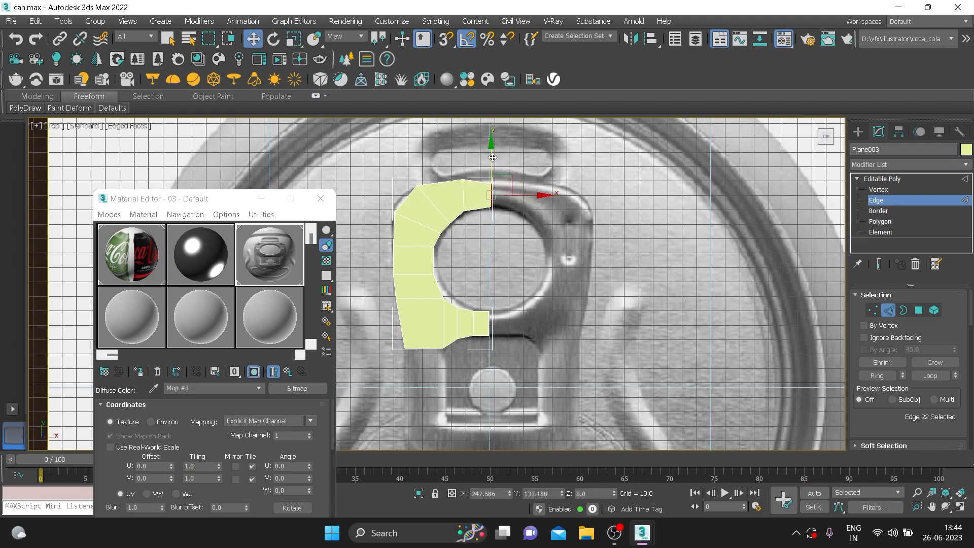
left_click_drag(493, 152, 496, 146)
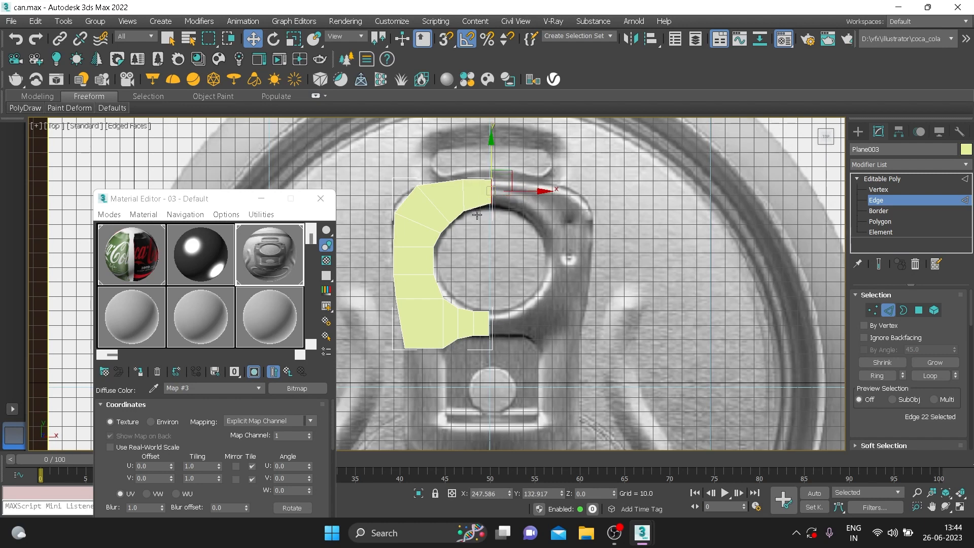
Adjust the inner vertices along the upper and outer sides of the ring hole to match its rim
key("1")
left_click(464, 210)
left_click_drag(482, 193, 483, 192)
left_click(451, 223)
left_click(464, 209, "ctrl")
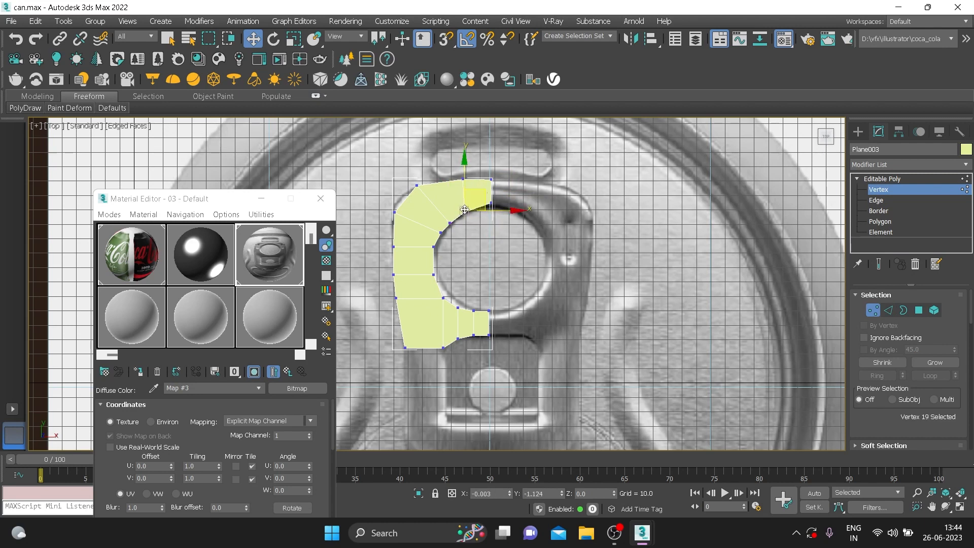
left_click(451, 223)
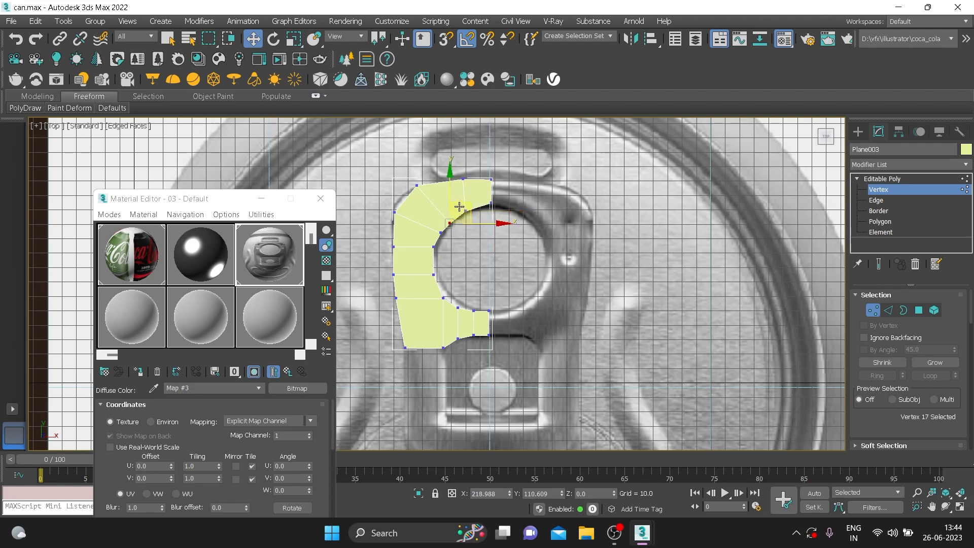
left_click_drag(454, 202, 449, 200)
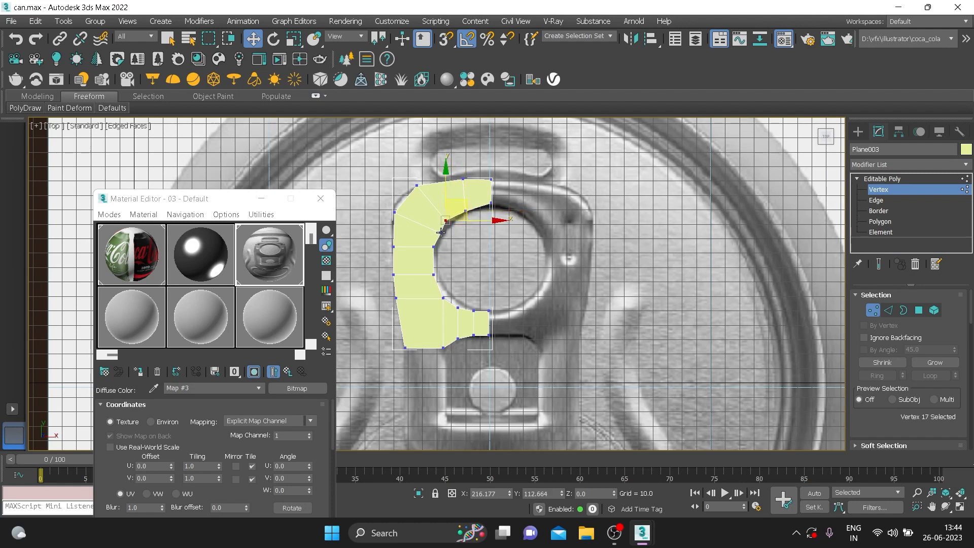
left_click(441, 232)
left_click(433, 247)
left_click(432, 274)
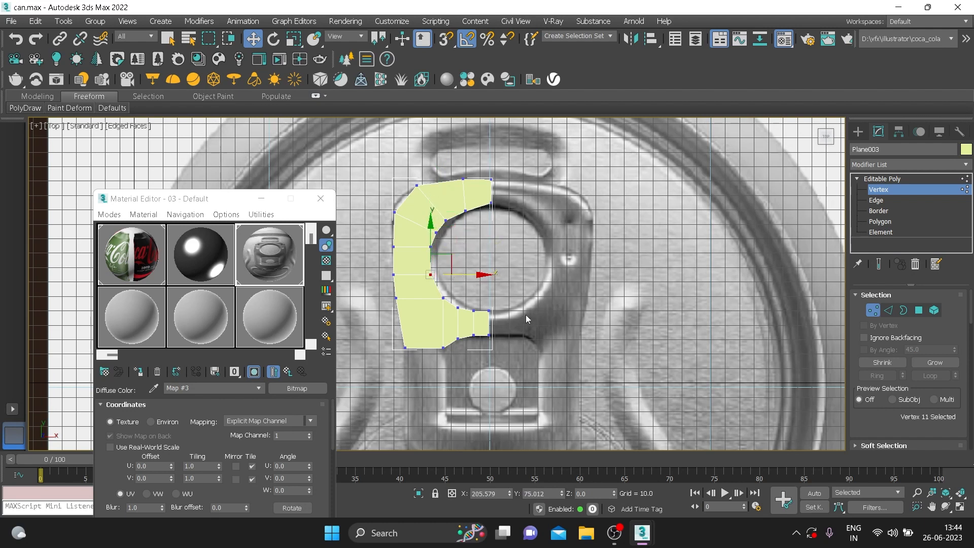
Extend faces from the wide face's lower edge down the tab's side and around the lower corner to the centre line
middle_click_drag(497, 244, 477, 195)
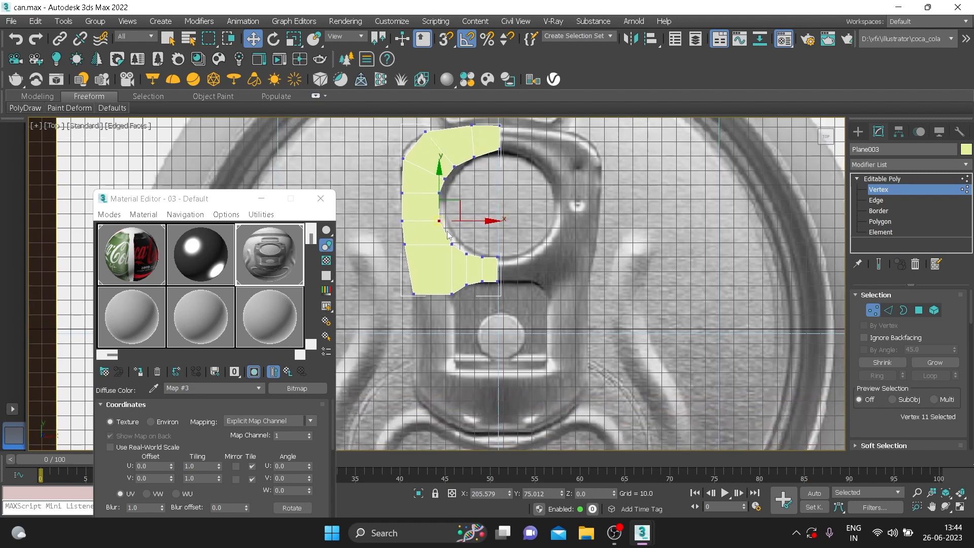
left_click(875, 201)
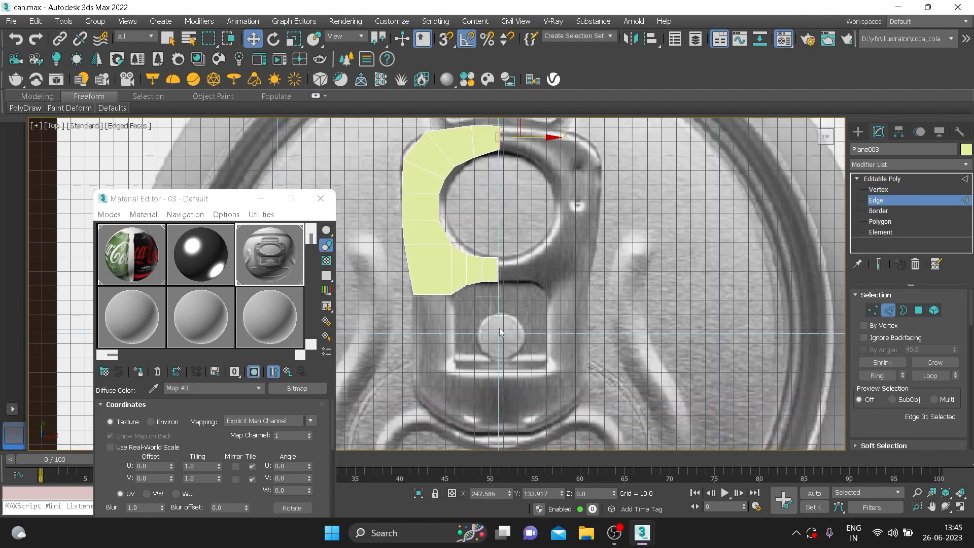
left_click(432, 295)
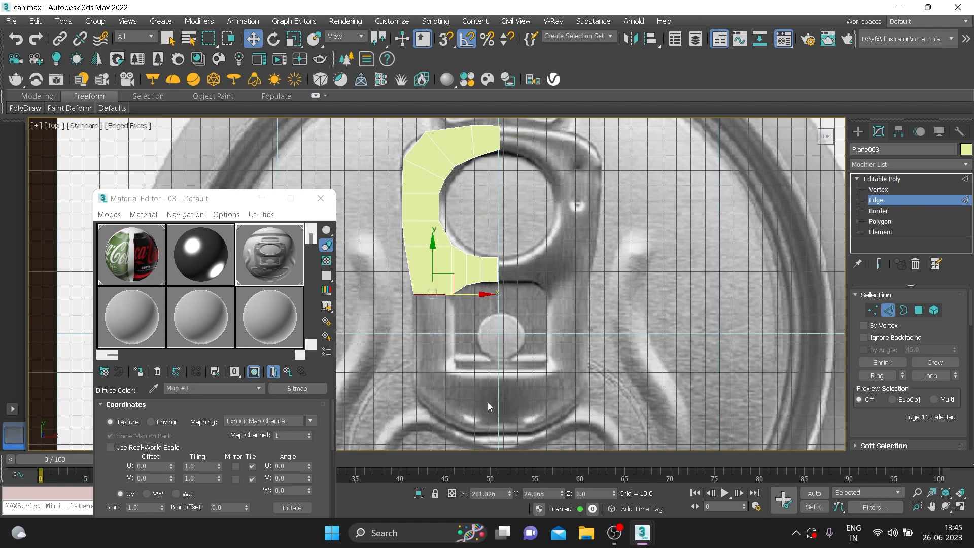
left_click_drag(436, 258, 508, 377, "shift")
key("e")
key("w")
key("e")
key("w")
key("e")
key("w")
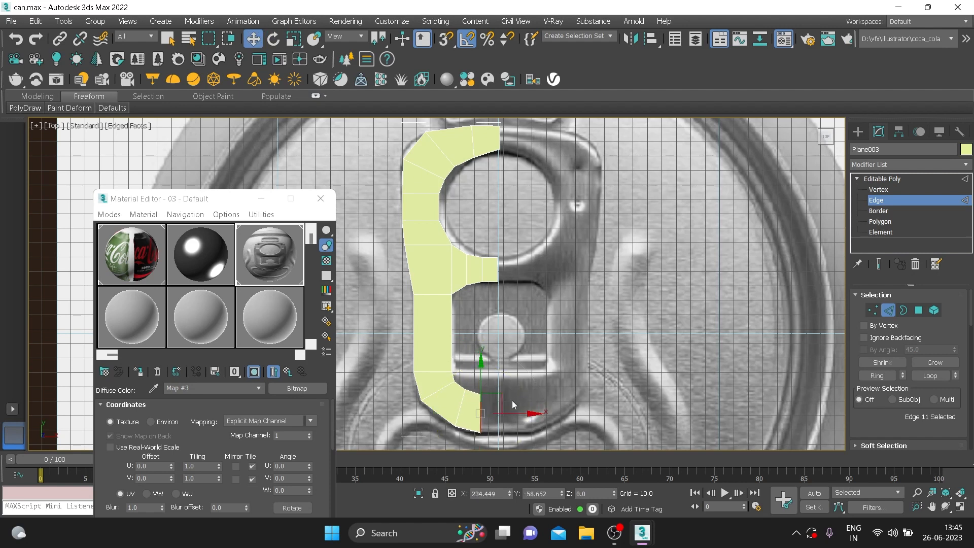
left_click_drag(516, 413, 529, 414, "shift")
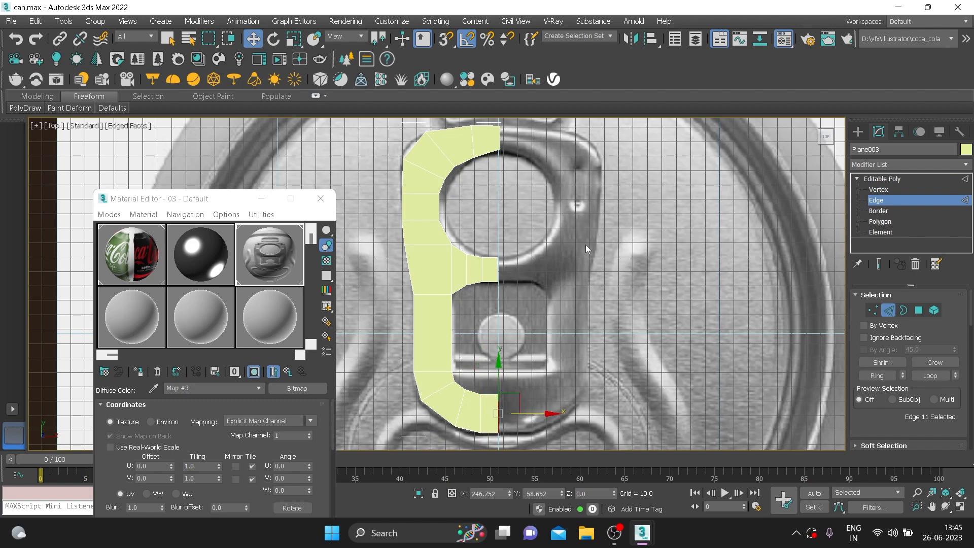
Extend the two inner edges nearest the lower centre line up to the slot below the rivet and flatten them into a straight line
middle_click_drag(585, 245, 576, 269)
middle_click_drag(574, 325, 580, 288)
scroll(582, 262, "up", 2)
middle_click_drag(516, 355, 537, 285)
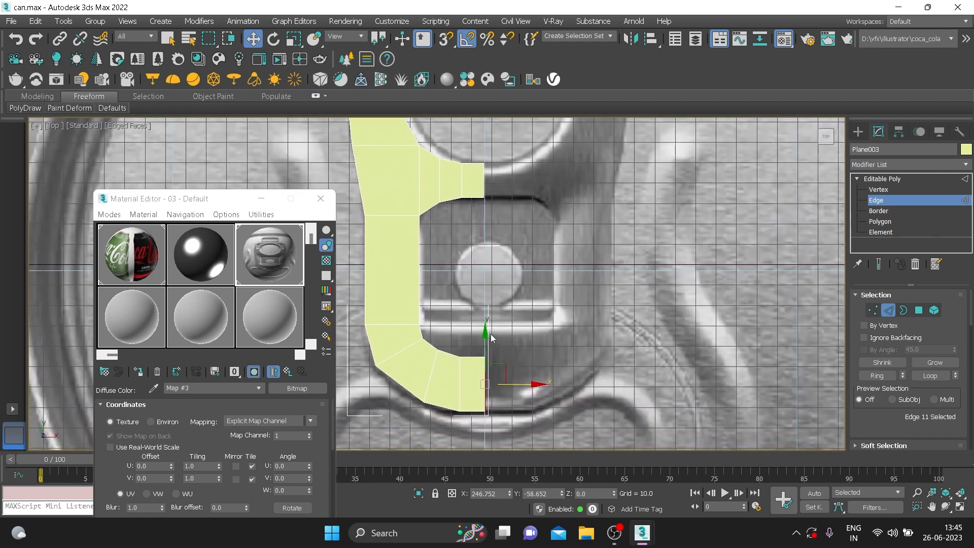
left_click(459, 360)
left_click(452, 357, "ctrl")
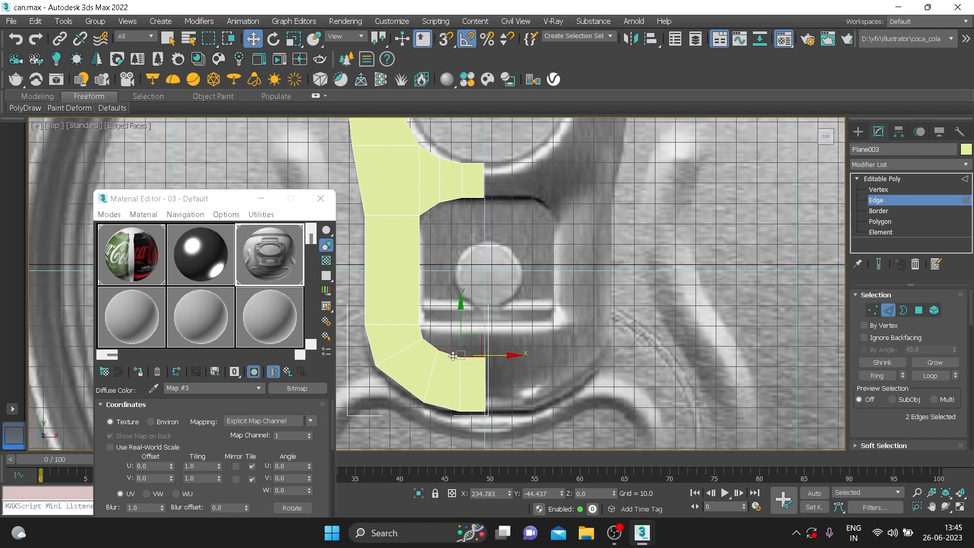
left_click_drag(461, 319, 464, 291)
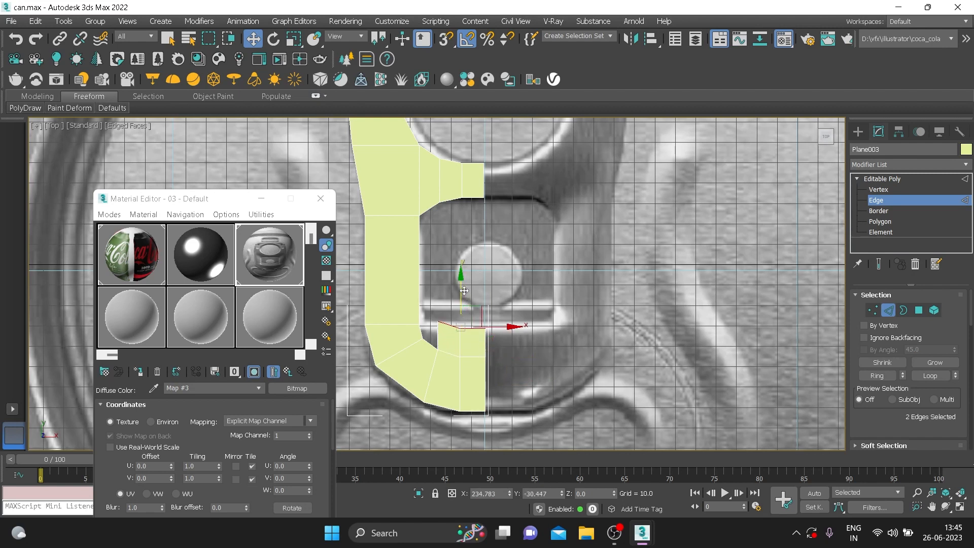
key("r")
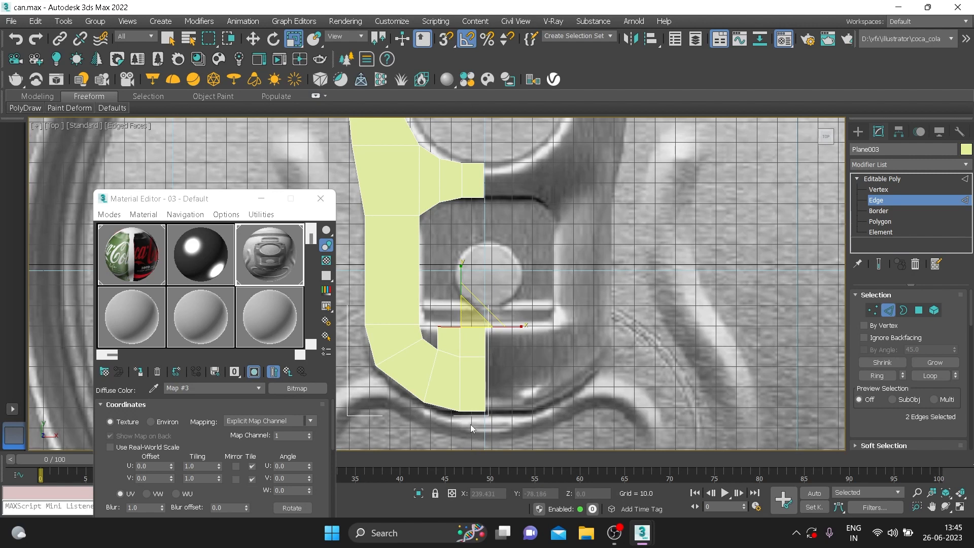
key("w")
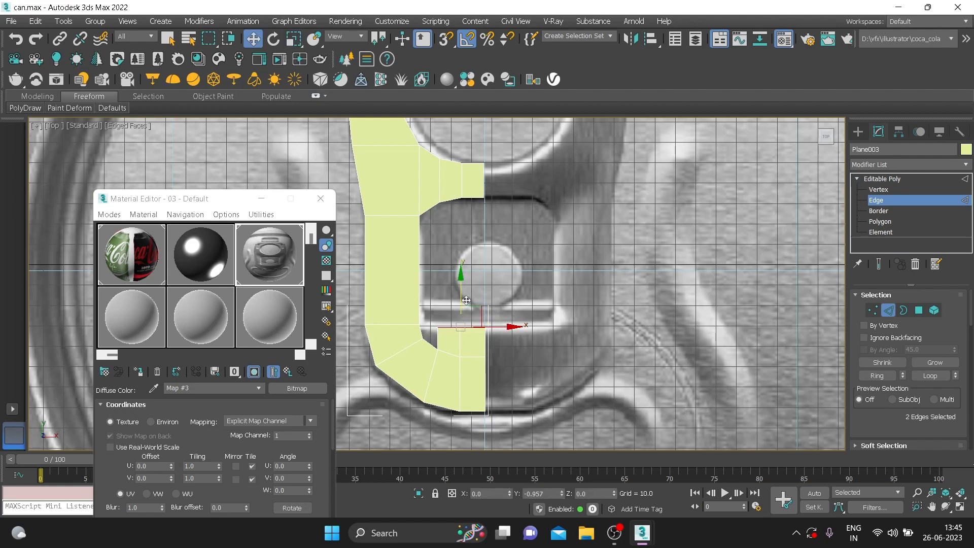
scroll(422, 335, "up", 2)
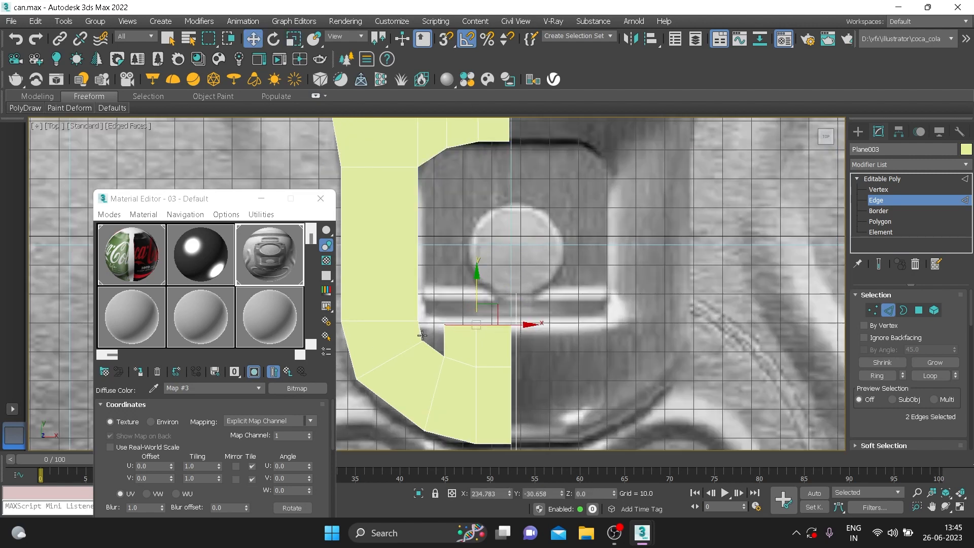
Bridge the facing edges across the small gap at the lower inner corner
middle_click_drag(422, 335, 422, 287)
left_click(420, 283)
left_click(443, 299, "ctrl")
scroll(875, 427, "down", 5)
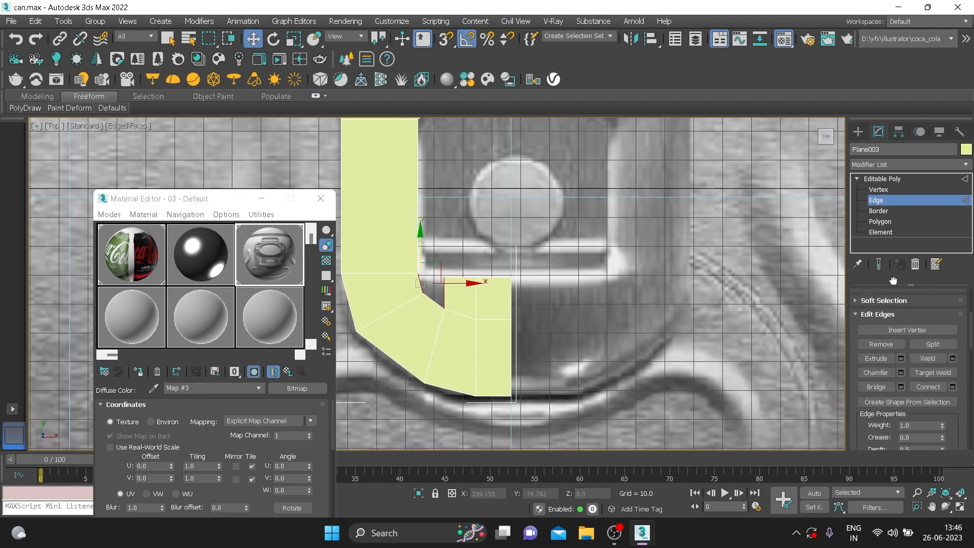
left_click(872, 383)
scroll(512, 307, "down", 3)
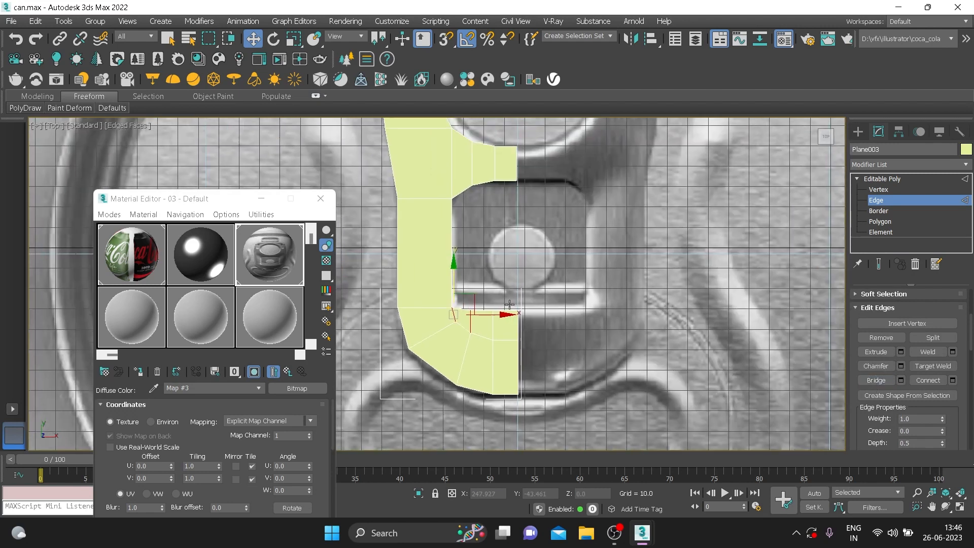
scroll(507, 330, "down", 3)
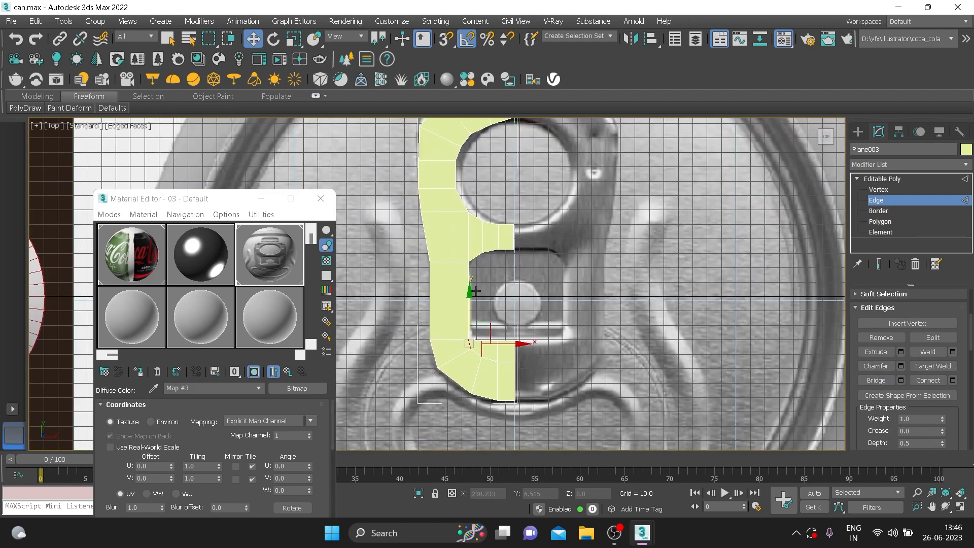
Connect the sides of the long face beside the rivet opening with two evenly spaced horizontal edges
scroll(486, 260, "up", 2)
left_click(500, 336)
right_click(455, 322)
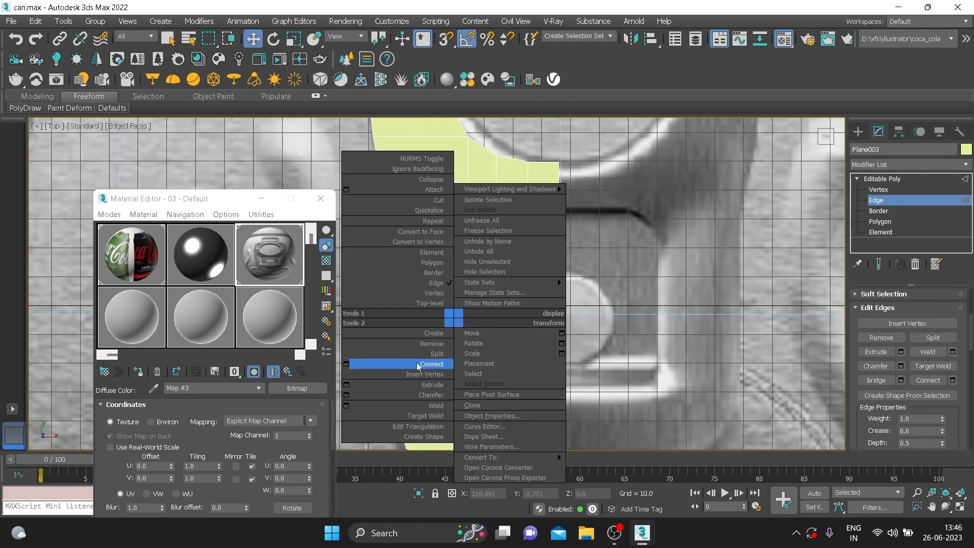
left_click(347, 365)
left_click(447, 289)
left_click(445, 346)
scroll(446, 347, "down", 3)
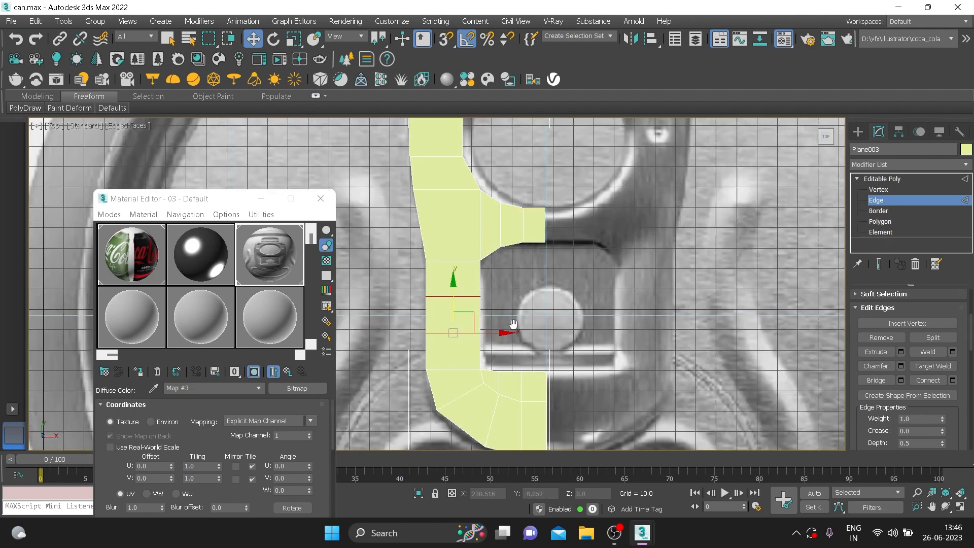
middle_click_drag(505, 275, 508, 287)
middle_click_drag(468, 245, 472, 274)
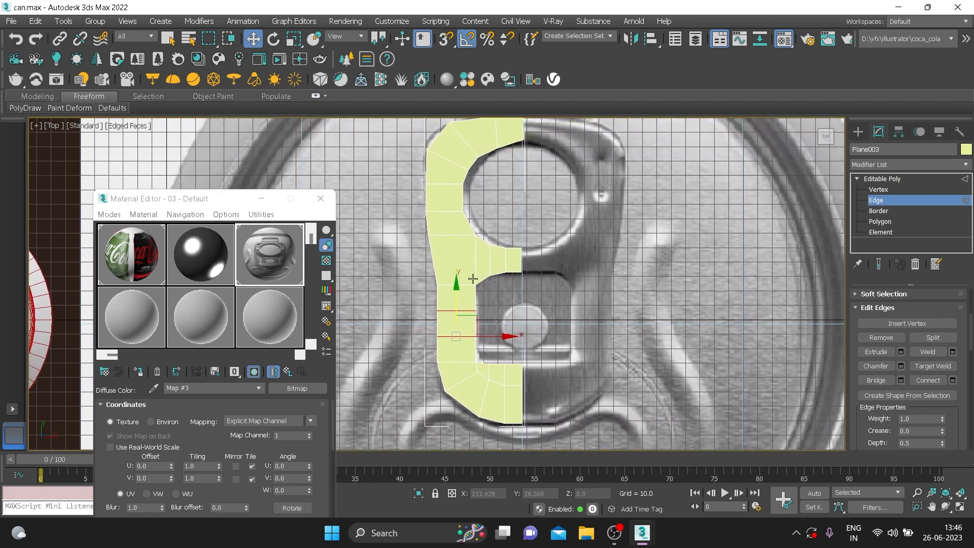
scroll(473, 275, "down", 2)
middle_click_drag(489, 213, 487, 186)
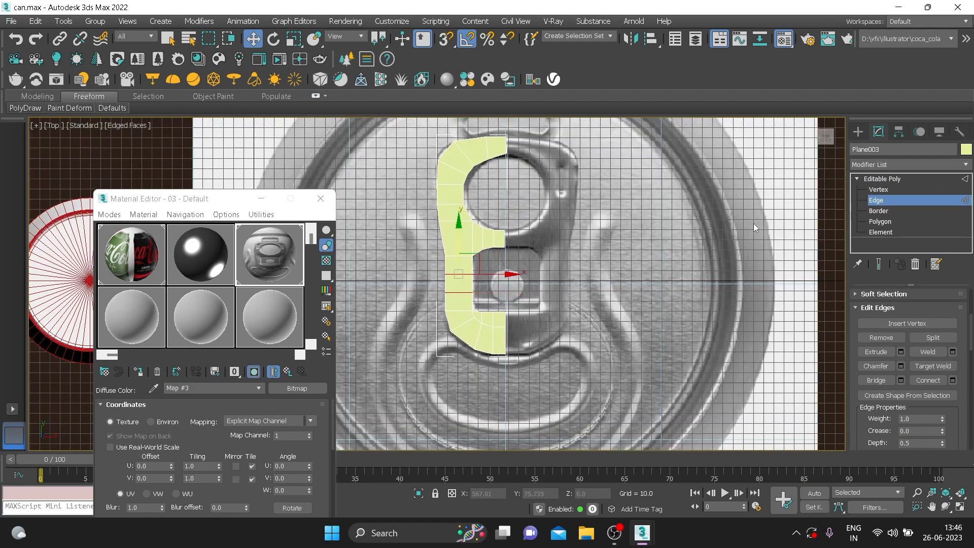
Extend the three inner side edges beside the rivet across to the centre line as three columns of faces
scroll(470, 315, "up", 2)
middle_click_drag(474, 256, 475, 230)
scroll(476, 230, "up", 1)
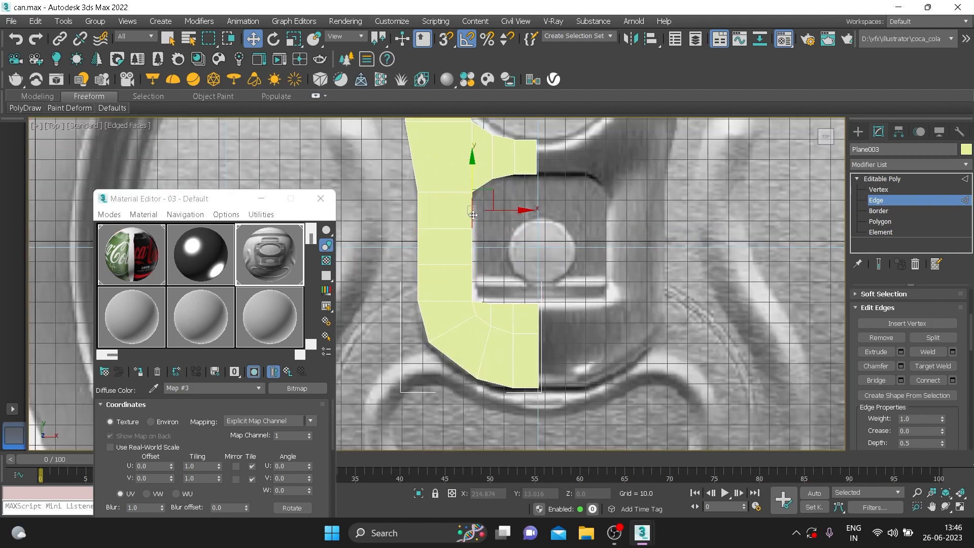
left_click(474, 250)
left_click(474, 280)
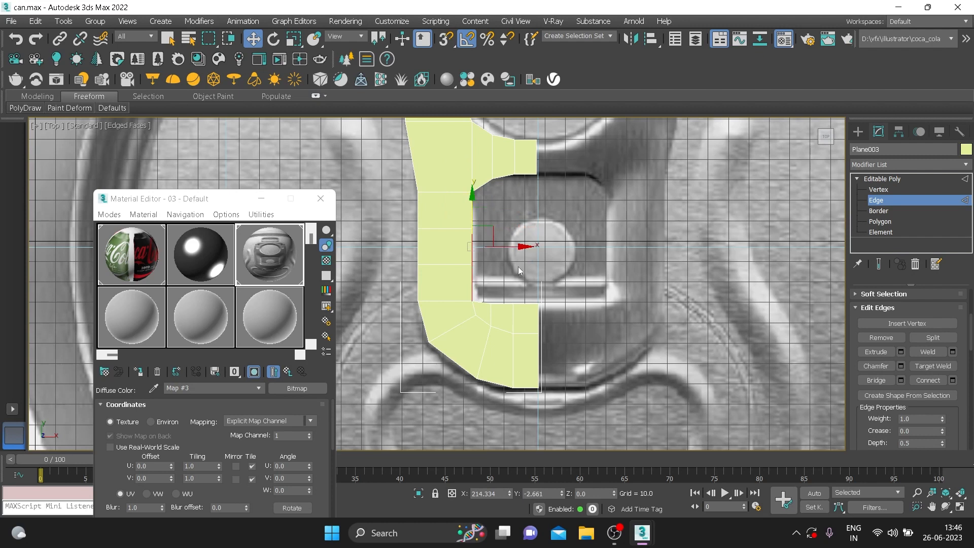
left_click_drag(520, 252, 562, 251, "shift")
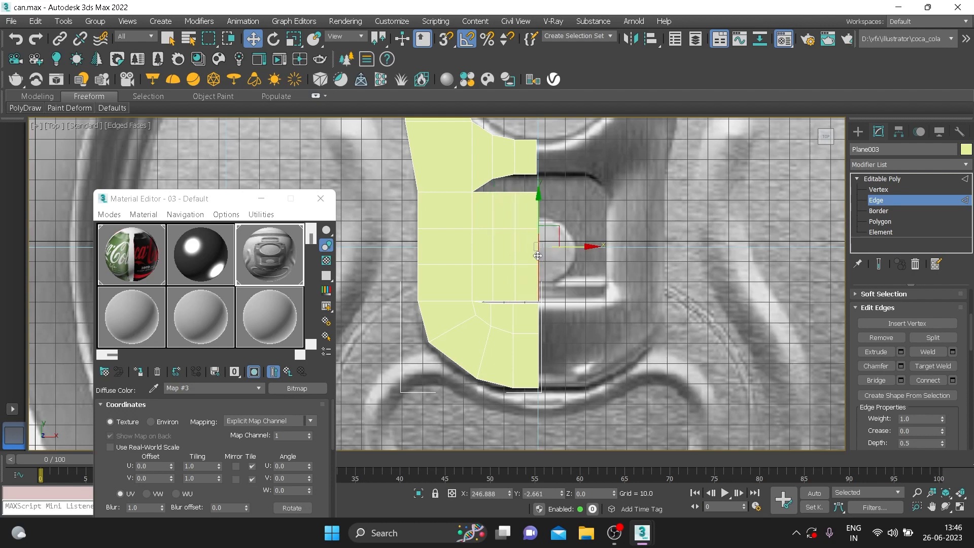
Target-weld the top row of the new faces' vertices to the matching vertices below the ring hole
left_click(882, 190)
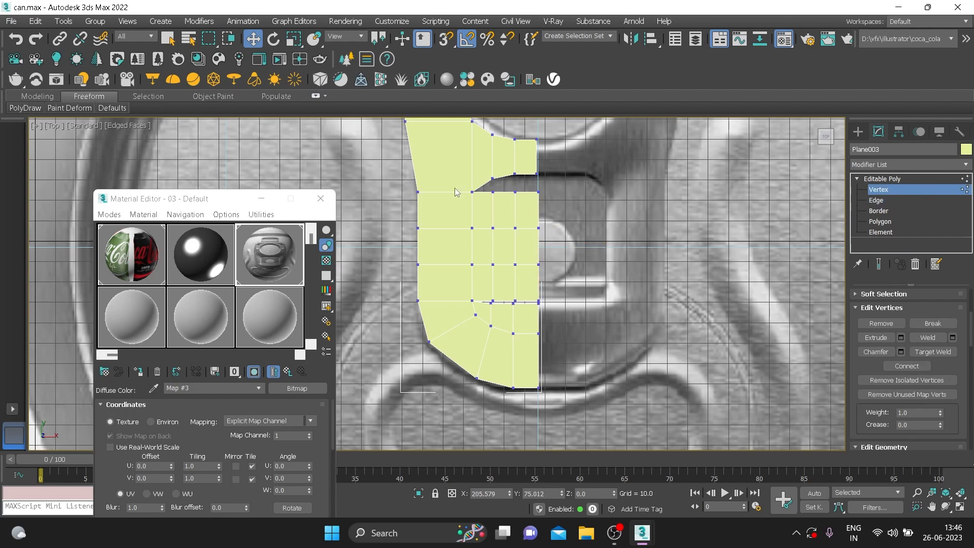
scroll(458, 192, "up", 3)
middle_click_drag(548, 195, 520, 151)
left_click(514, 176)
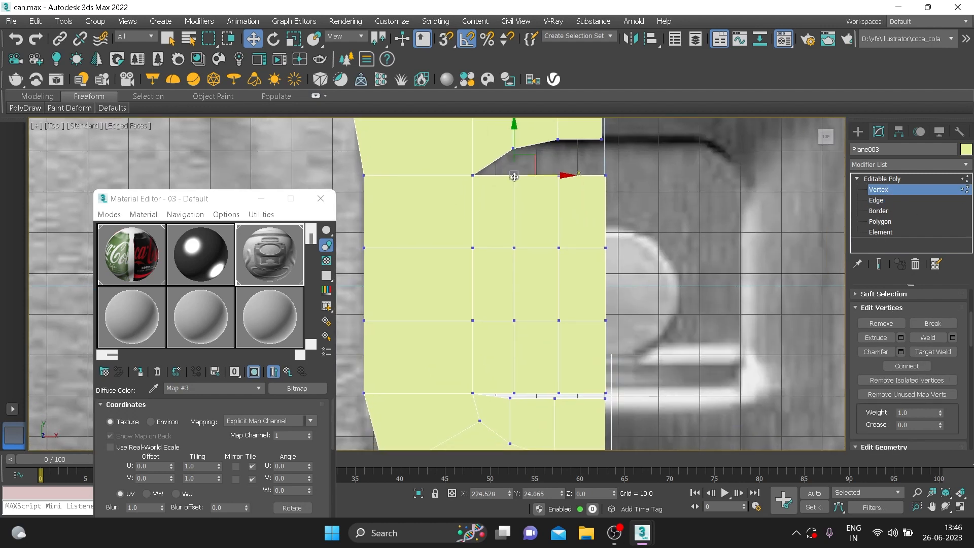
right_click(511, 178)
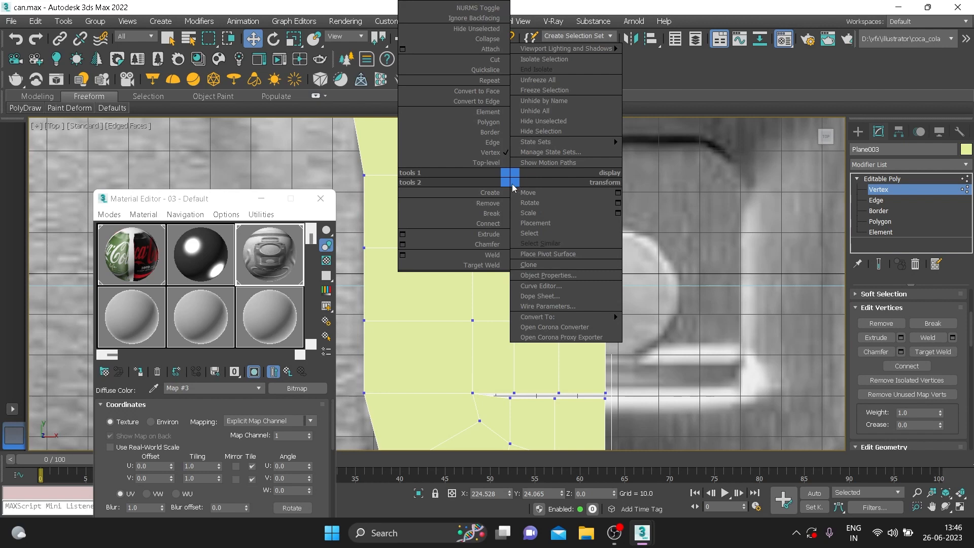
left_click(462, 261)
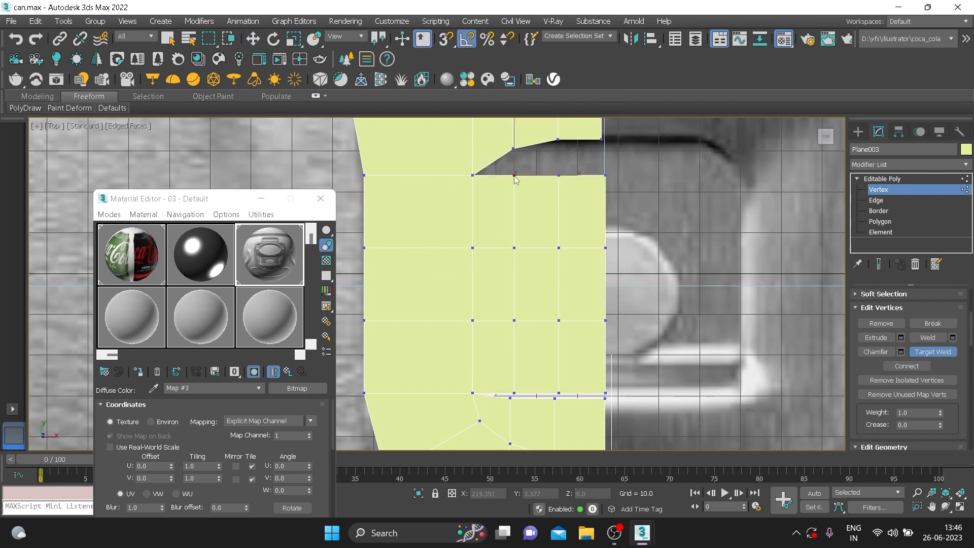
left_click(513, 148)
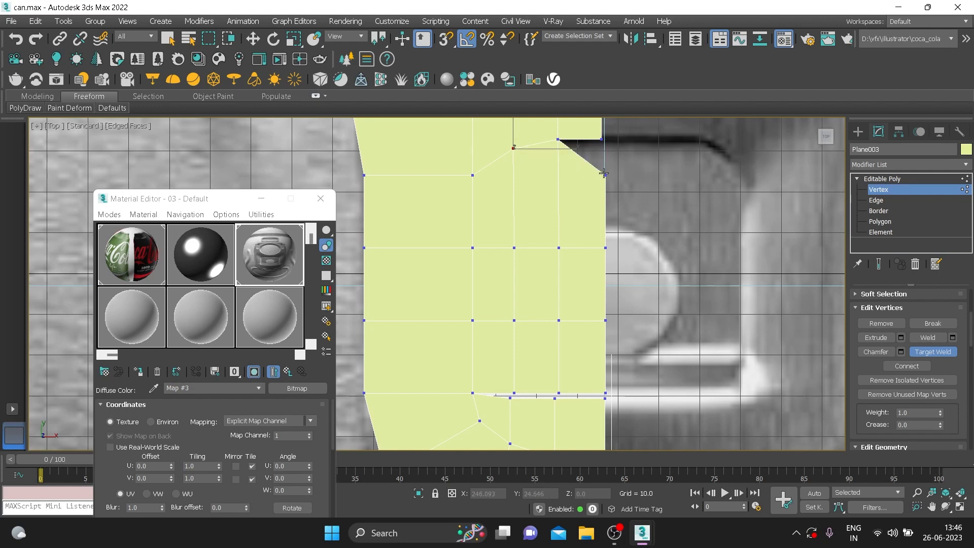
left_click(601, 139)
Target-weld the bottom row of the new faces' vertices to the matching vertices of the tab's lower part
middle_click_drag(585, 220, 598, 152)
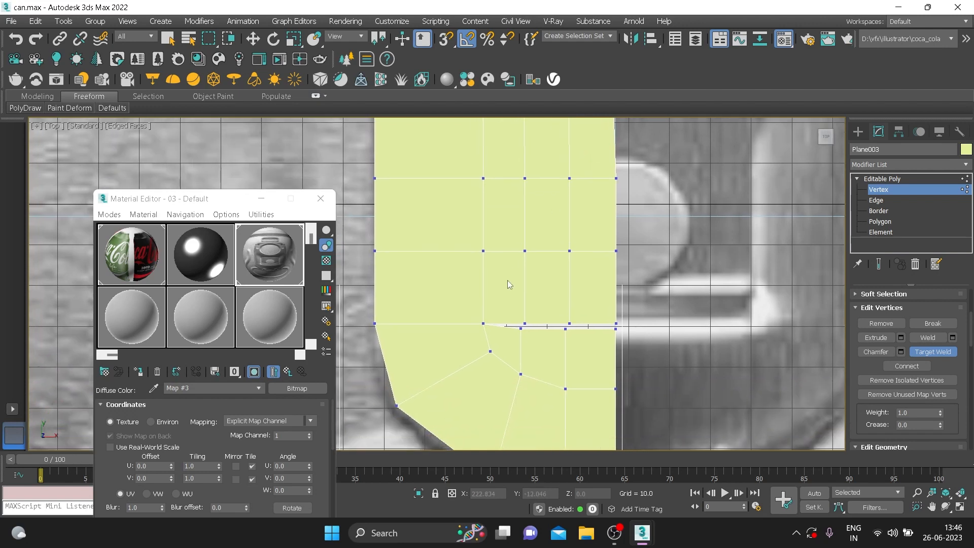
scroll(511, 286, "up", 2)
middle_click_drag(510, 290, 506, 177)
scroll(506, 177, "up", 2)
left_click(537, 246)
left_click(529, 255)
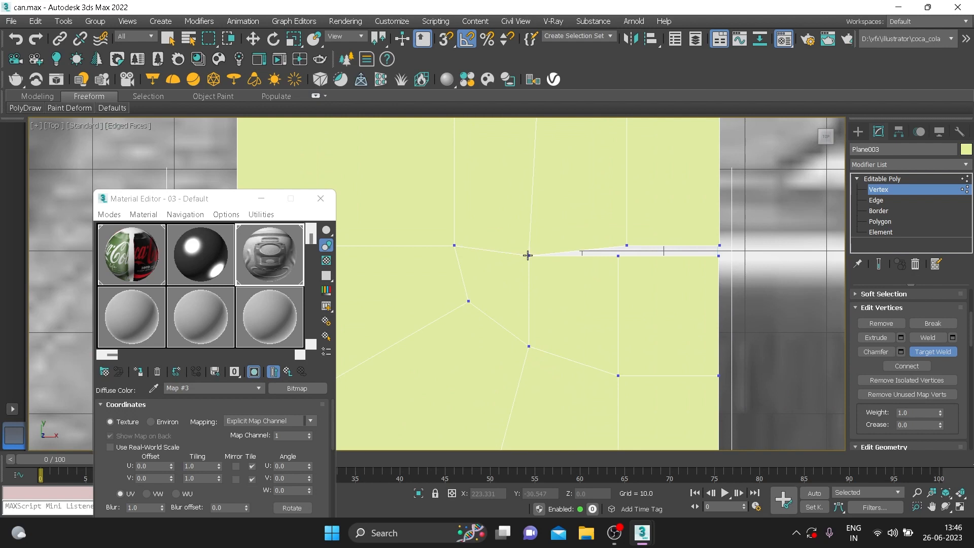
left_click(626, 246)
left_click(618, 256)
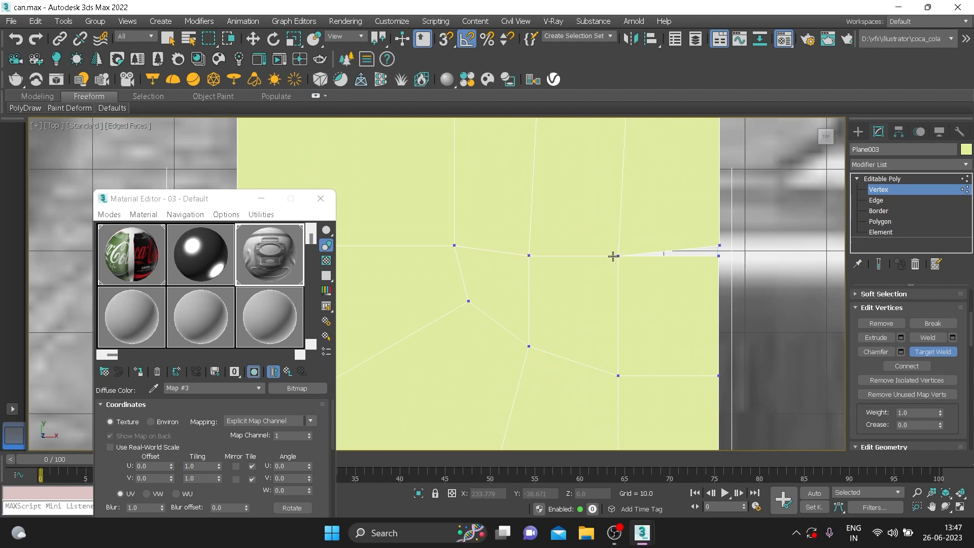
left_click(718, 257)
scroll(702, 303, "down", 9)
scroll(597, 275, "up", 4)
middle_click_drag(678, 293, 579, 289)
scroll(574, 286, "down", 3)
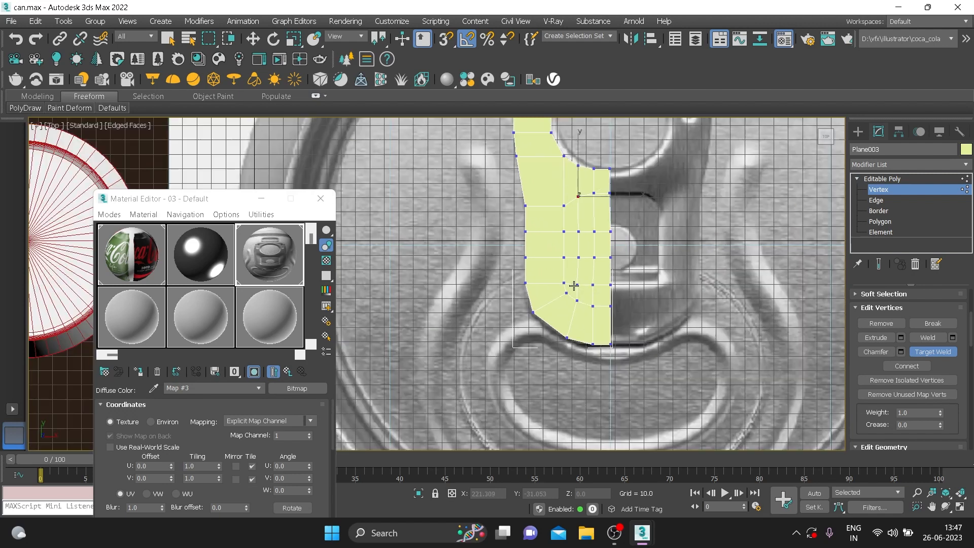
Apply a Symmetry modifier to the half tab, mirroring on the X axis with Flip enabled
left_click(882, 179)
key("w")
scroll(581, 219, "down", 2)
scroll(581, 218, "down", 1)
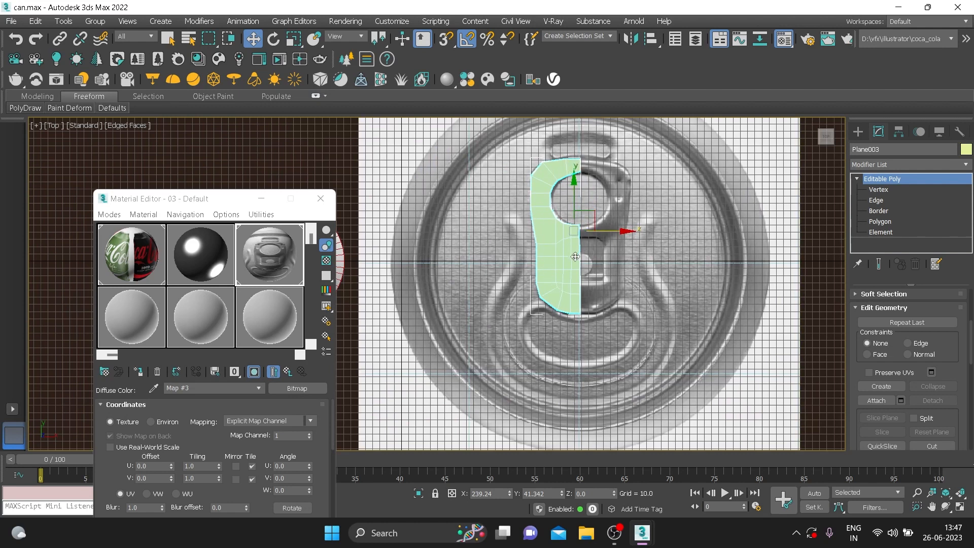
left_click(888, 164)
key("t")
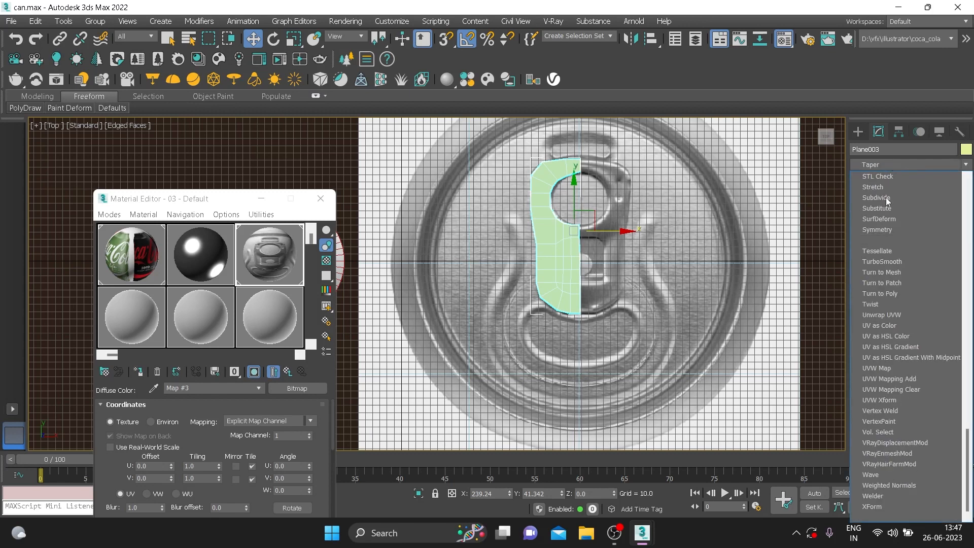
left_click(875, 231)
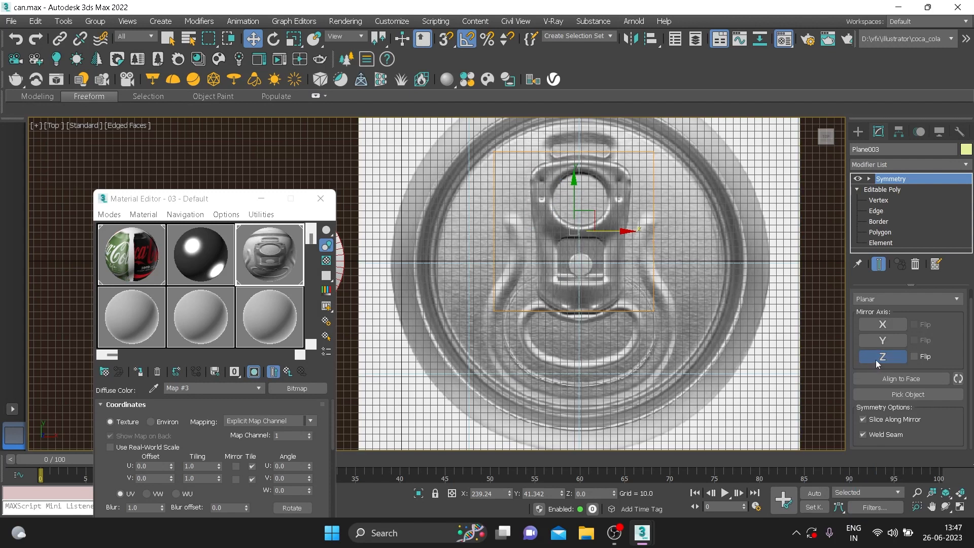
left_click(882, 325)
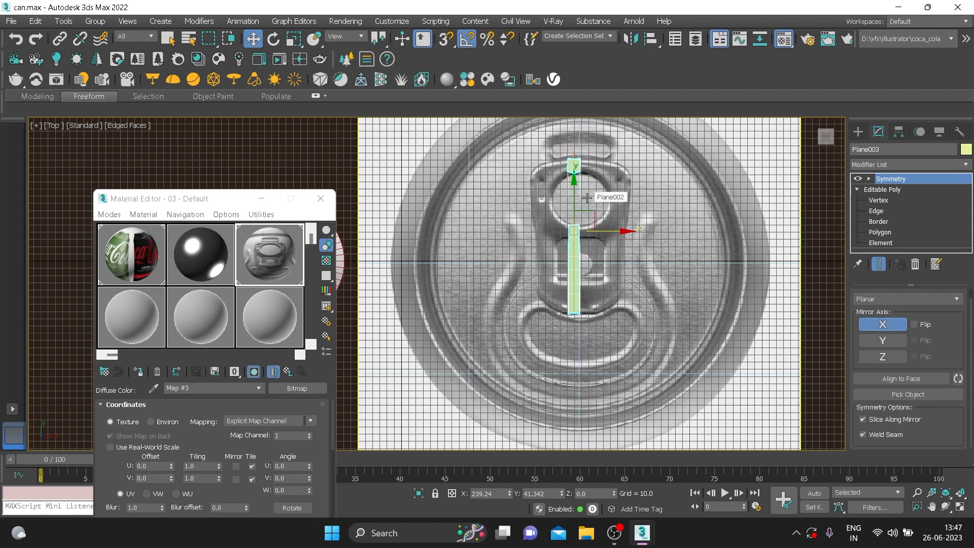
left_click(914, 324)
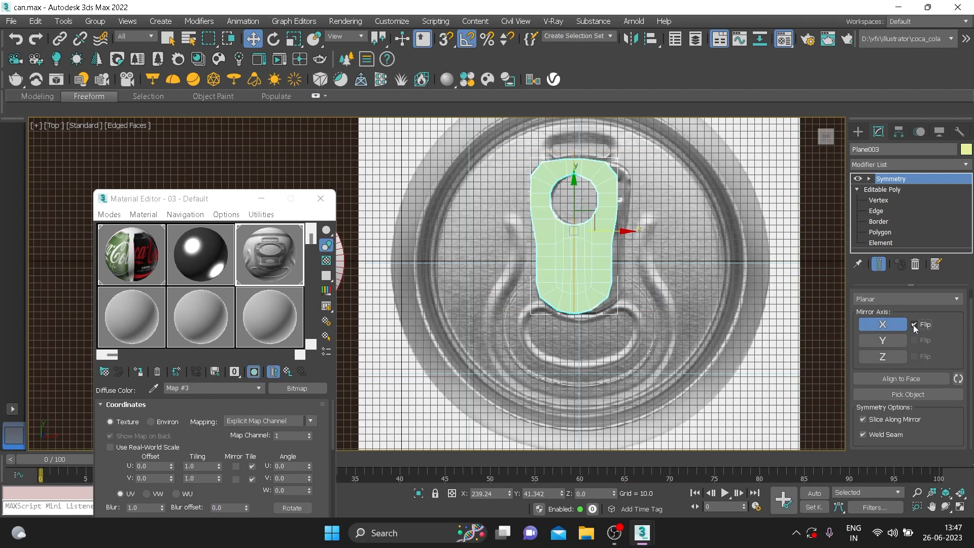
Move the Symmetry mirror plane horizontally to the tab's centre line so both halves join
left_click(869, 178)
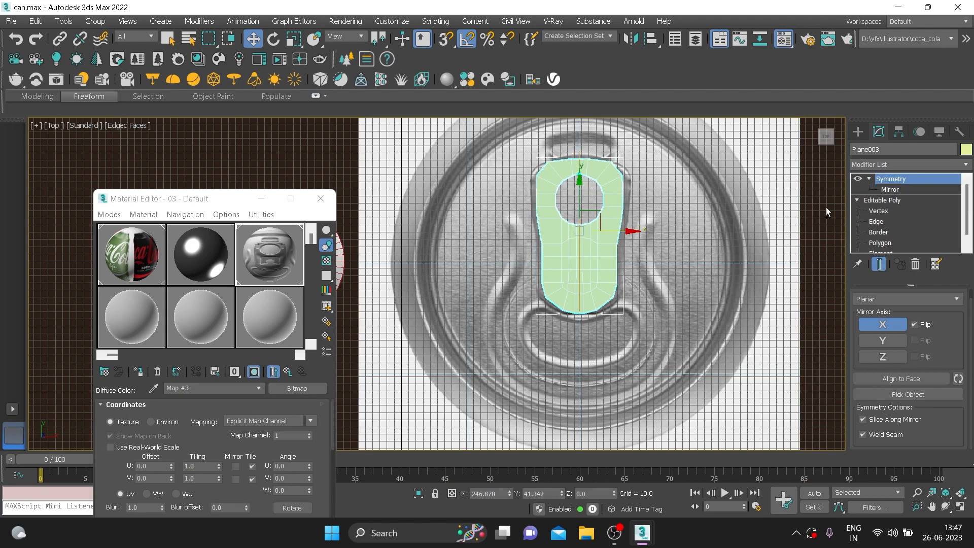
left_click(891, 190)
mouse_move(621, 233)
left_mouse_down()
mouse_move(633, 232)
mouse_move(624, 235)
left_mouse_up()
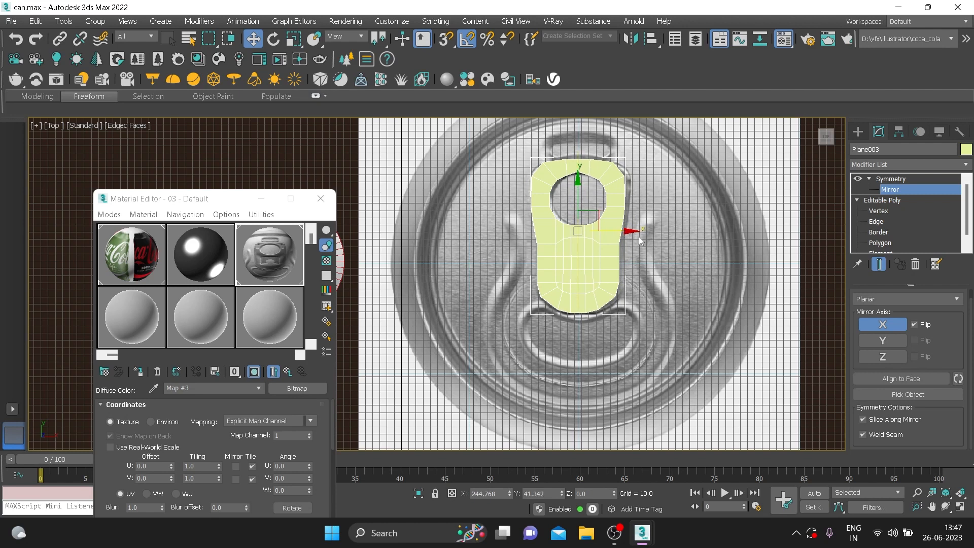
left_click(891, 180)
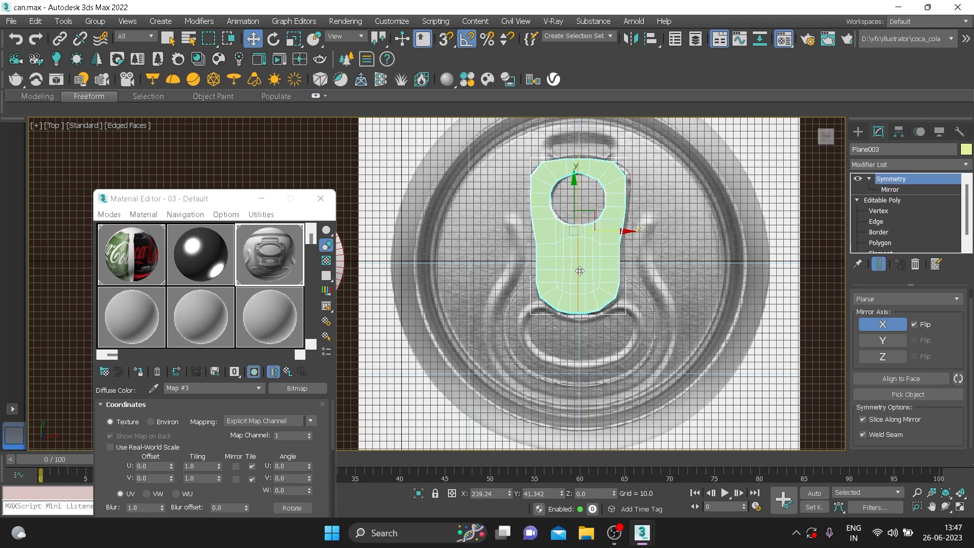
Examine the mirrored tab against the can-top reference in the perspective and top views
key("p")
middle_click_drag(584, 274, 576, 248)
scroll(524, 275, "down", 4)
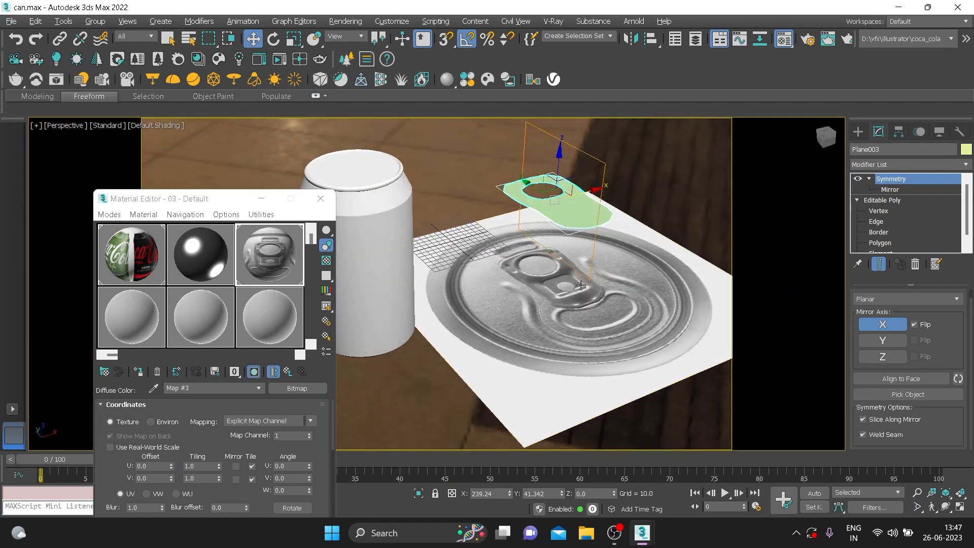
middle_click_drag(619, 196, 536, 265)
scroll(536, 264, "up", 4)
key("t")
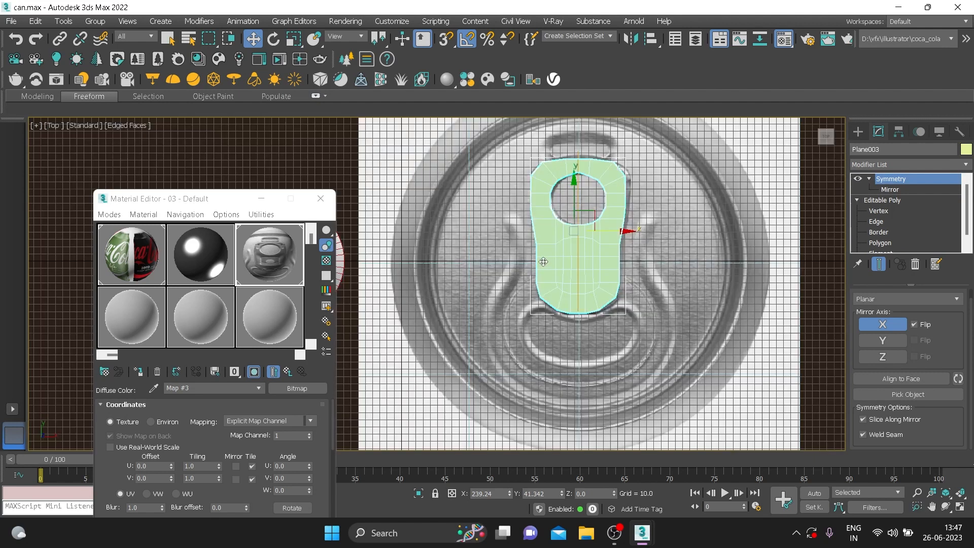
scroll(566, 250, "up", 4)
scroll(632, 234, "down", 2)
middle_click_drag(723, 200, 703, 223)
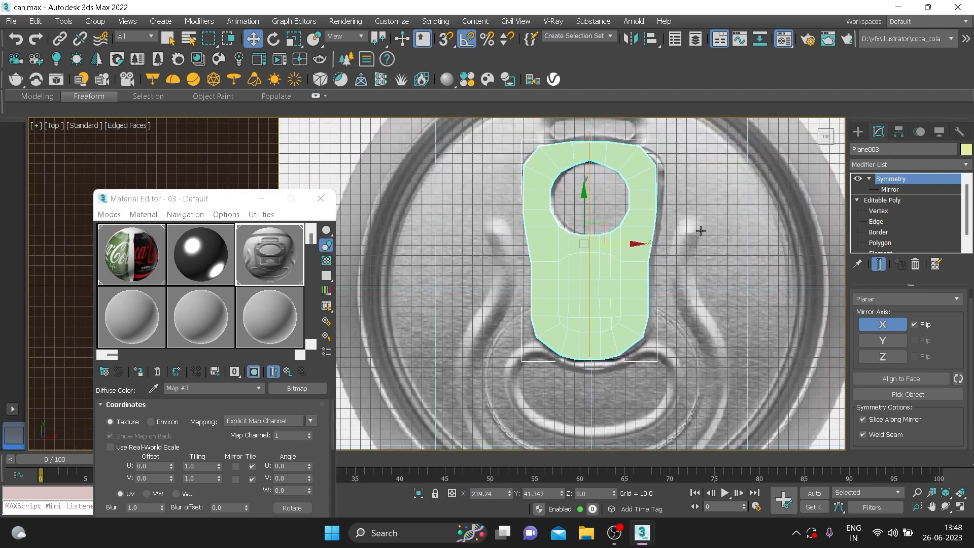
Add a Shell modifier above the Symmetry and set its outer amount to 5.54 to thicken the tab
left_click(895, 159)
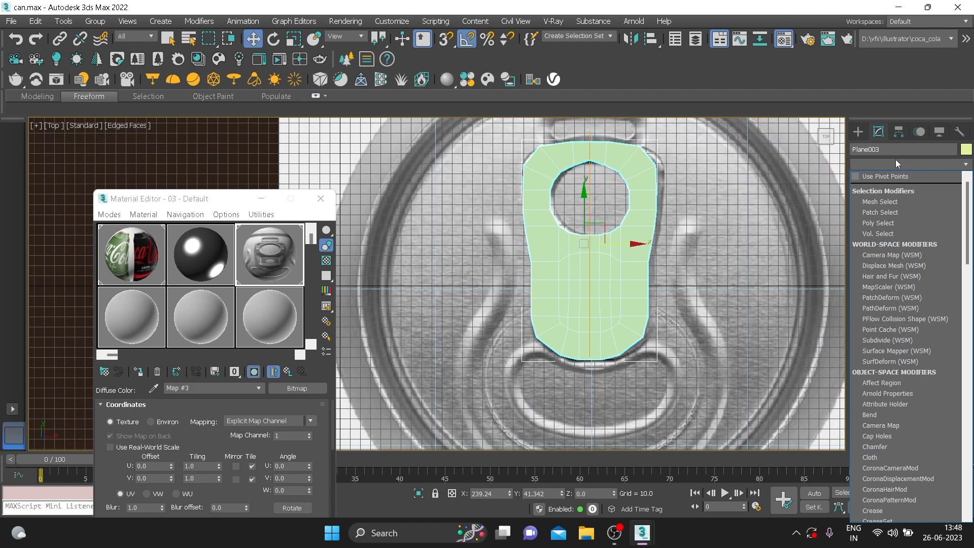
type("sh")
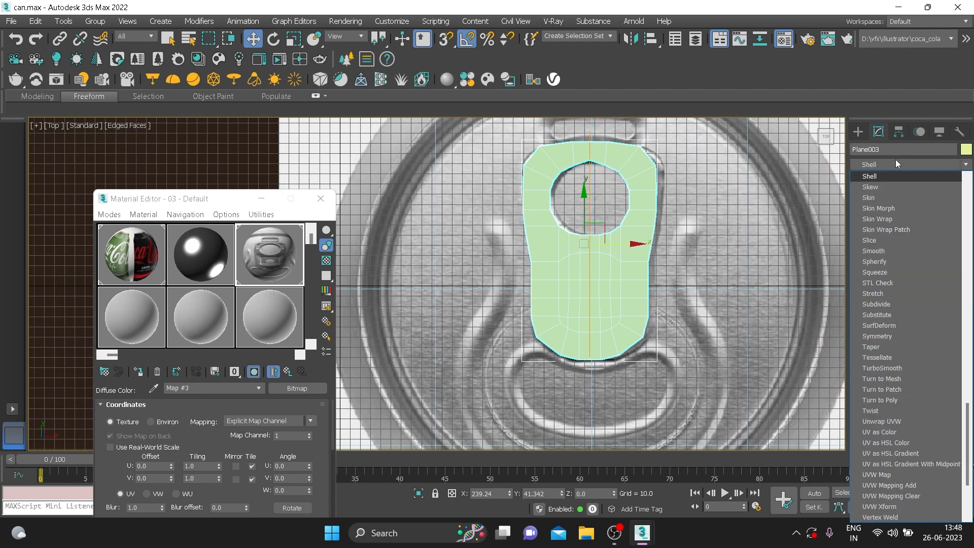
left_click(899, 178)
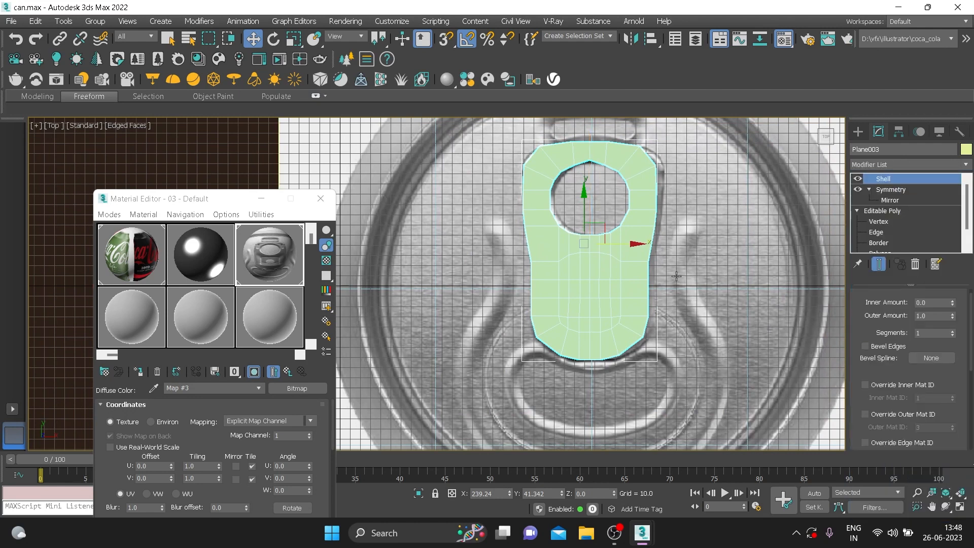
key("p")
middle_click_drag(603, 276, 562, 261, "alt")
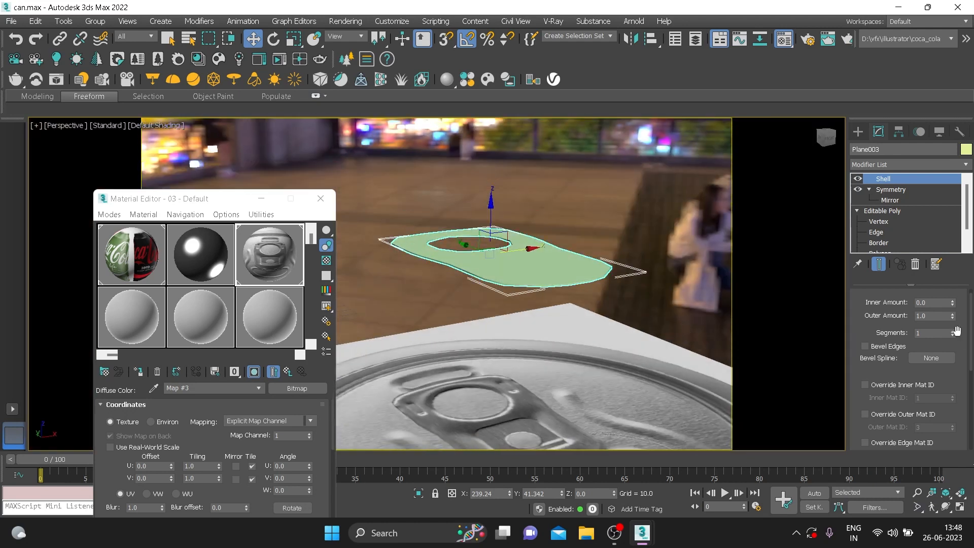
left_click_drag(953, 317, 955, 85)
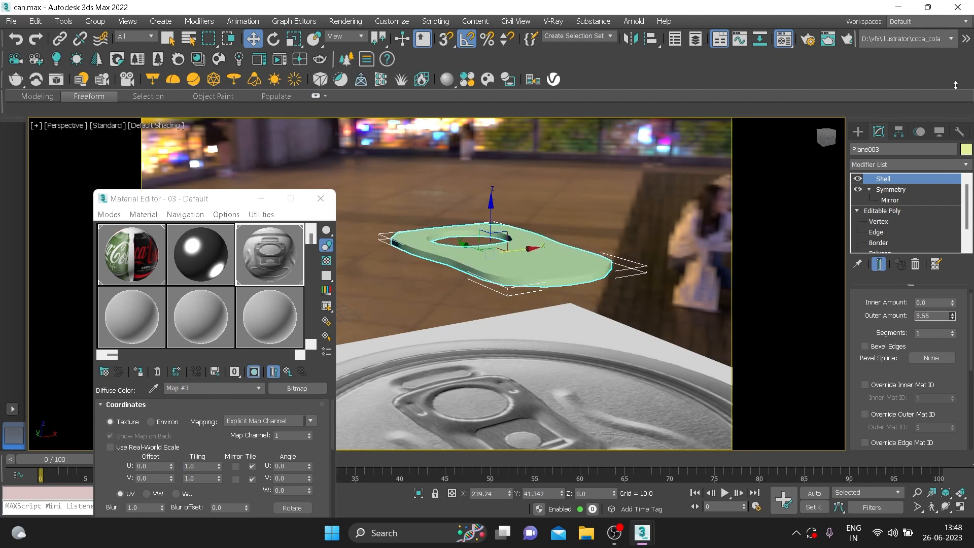
middle_click_drag(532, 232, 491, 310, "alt")
key("t")
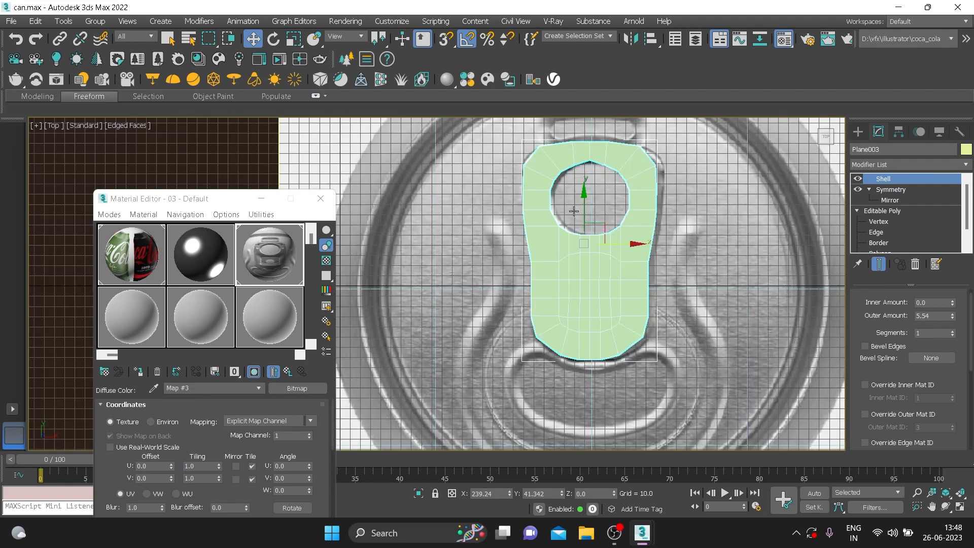
In the base Editable Poly, lower the centre-line vertices at the top and bottom of the finger hole to round its outline
scroll(559, 252, "up", 2)
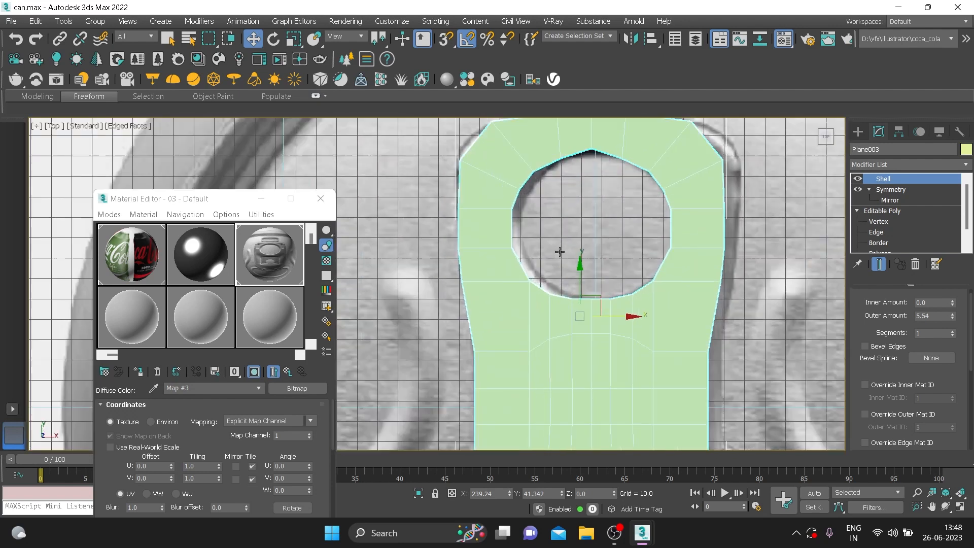
left_click(878, 222)
left_click(879, 265)
middle_click_drag(530, 167, 531, 188)
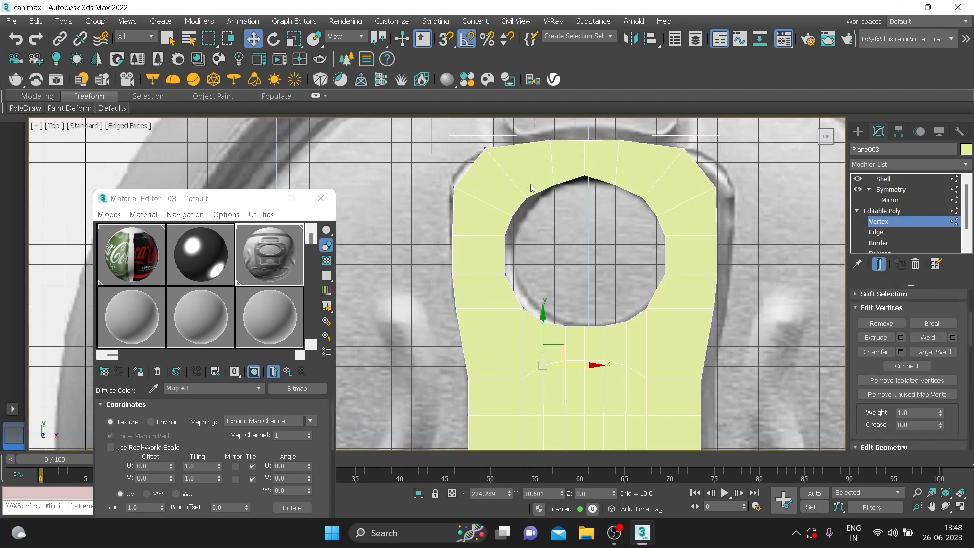
left_click_drag(591, 184, 592, 181)
left_click_drag(592, 133, 592, 139)
middle_click_drag(560, 222, 558, 196)
left_click(589, 299)
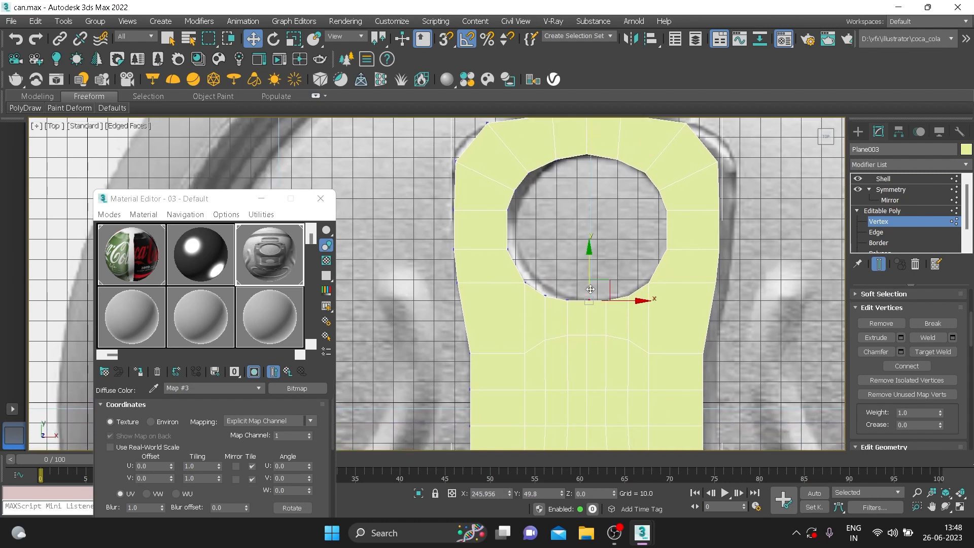
left_click_drag(590, 272, 590, 277)
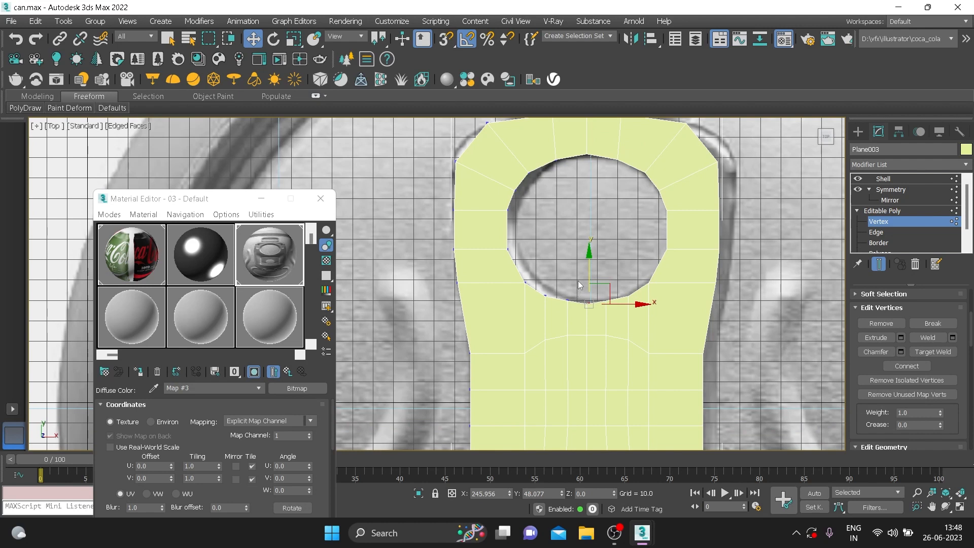
scroll(580, 275, "down", 3)
Return to the Shell level and shift the whole tab slightly along X, to about 242.65, to centre it over the reference
left_click(895, 221)
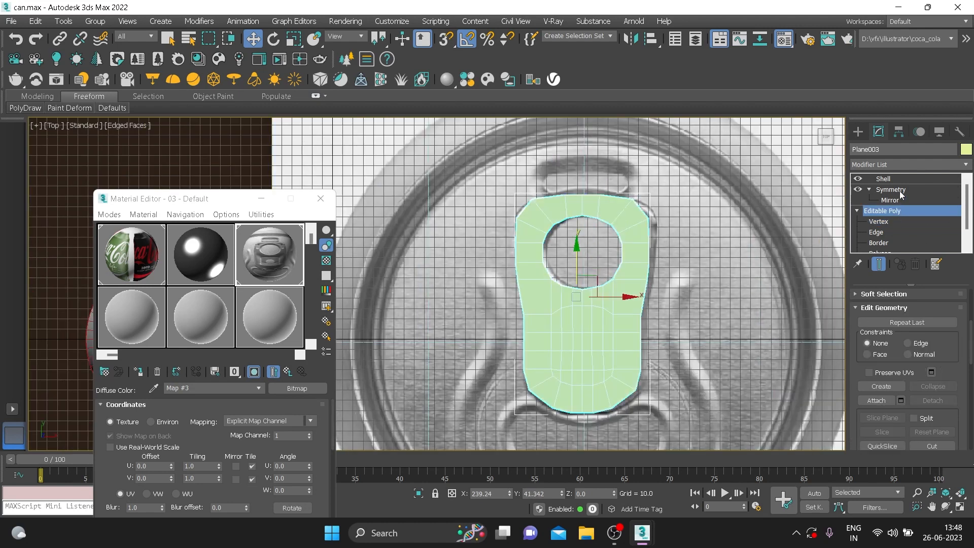
left_click(896, 190)
left_click(893, 179)
left_click_drag(625, 298, 629, 300)
middle_click_drag(684, 342, 690, 255)
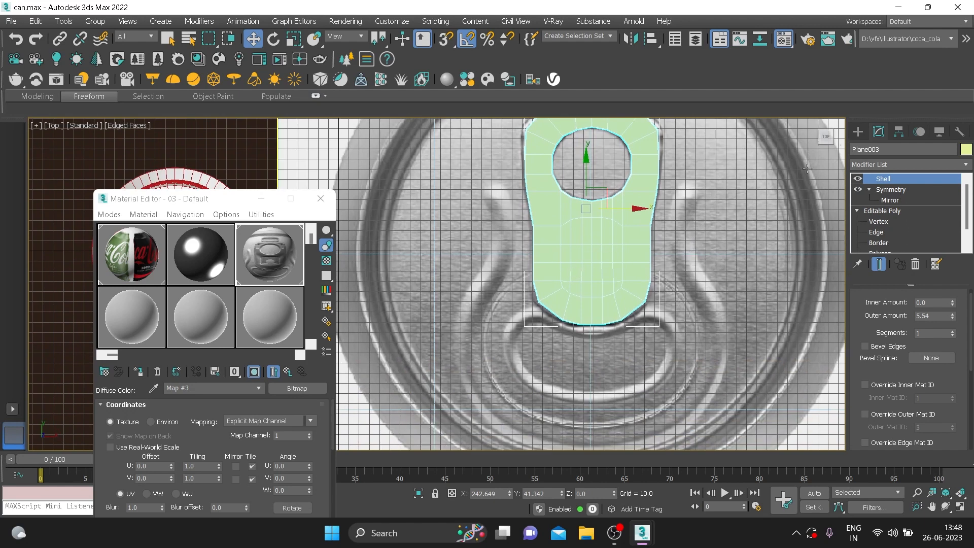
Add an Edit Poly modifier above the Shell and bring the thickened tab into a close perspective view
left_click(871, 164)
key("e")
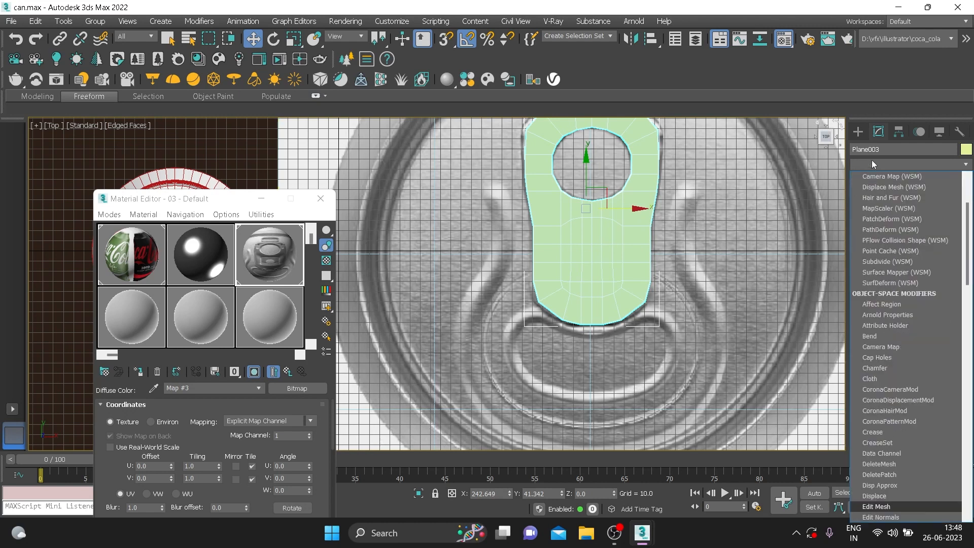
left_click(889, 209)
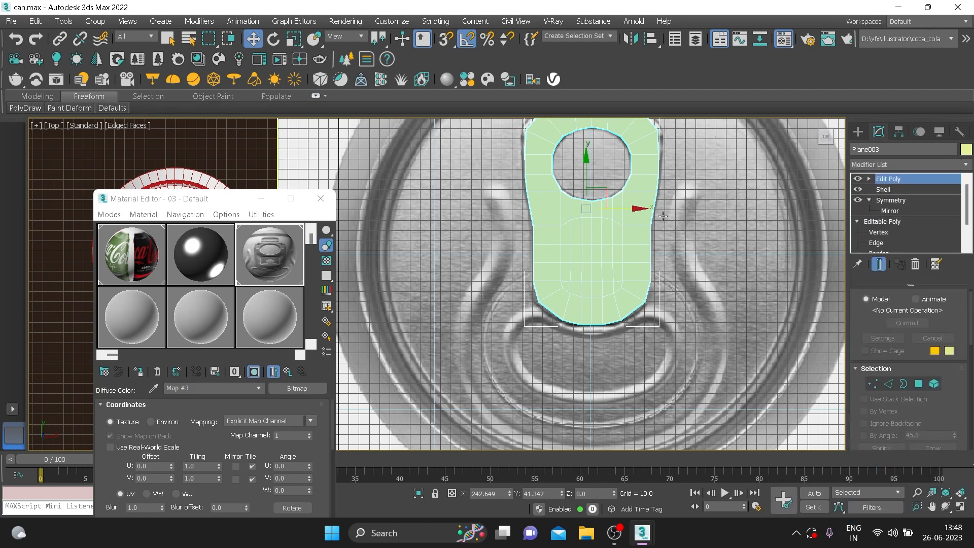
key("p")
middle_click_drag(609, 243, 573, 216, "alt")
middle_click_drag(519, 238, 544, 244)
scroll(544, 244, "up", 3)
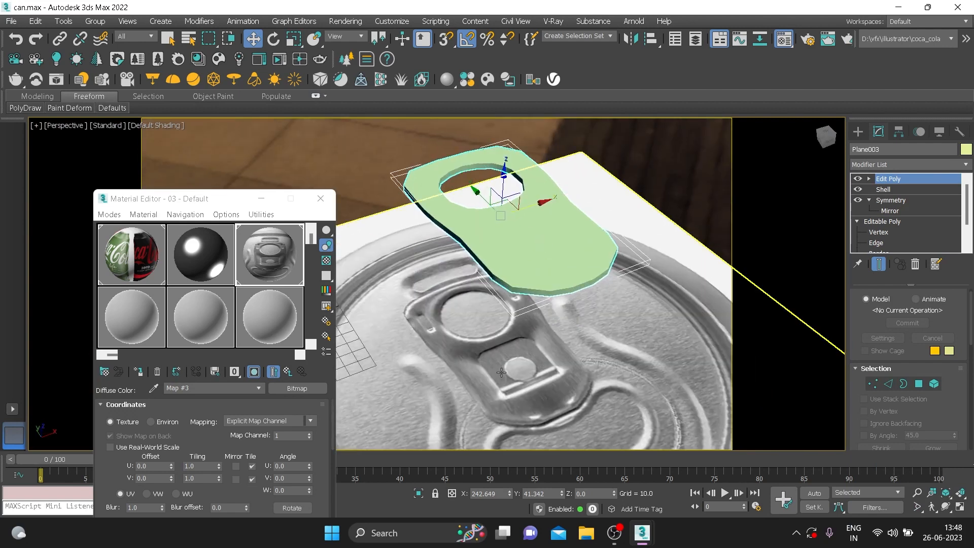
Show edged faces, select the central top polygons of the tab's solid lower half, and grow the polygon selection once
left_click(870, 178)
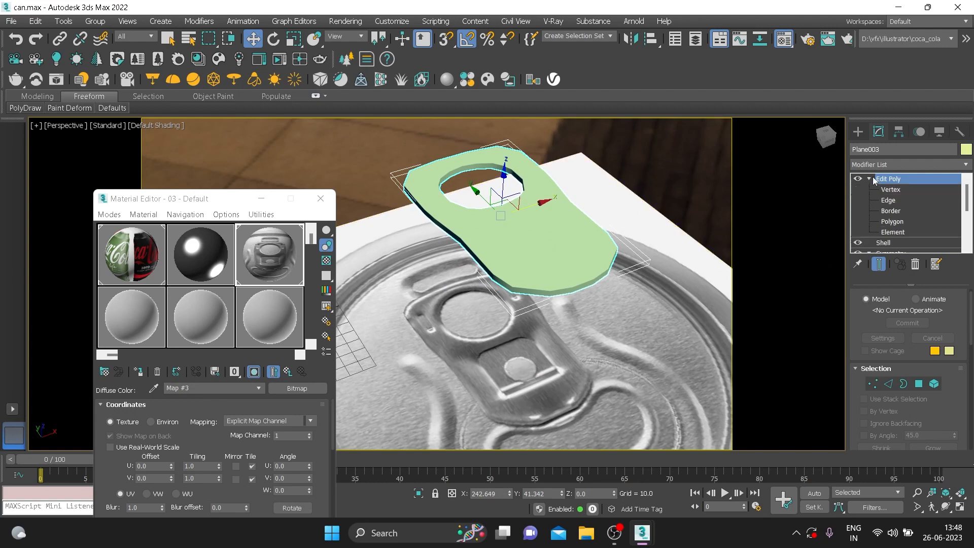
left_click(885, 227)
key("F4")
scroll(548, 251, "up", 2)
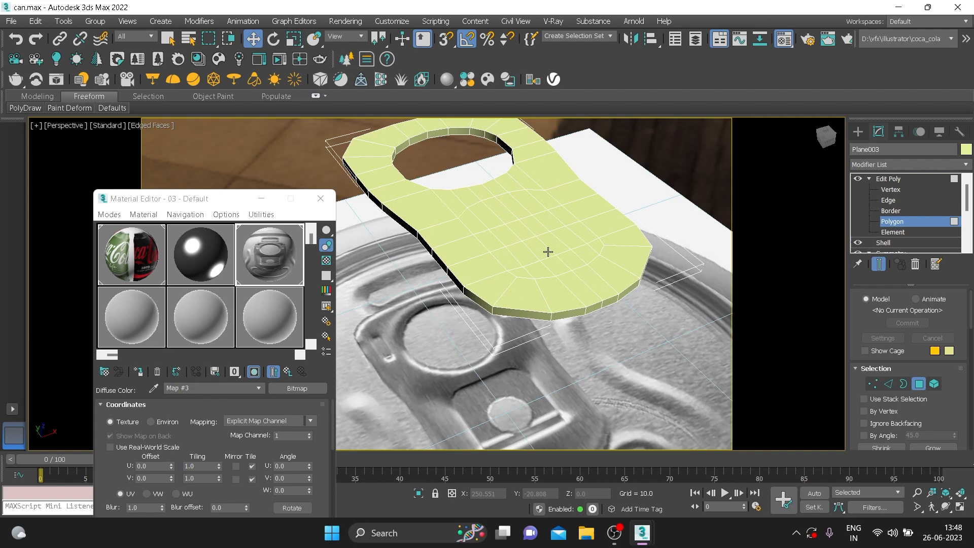
left_click(528, 231)
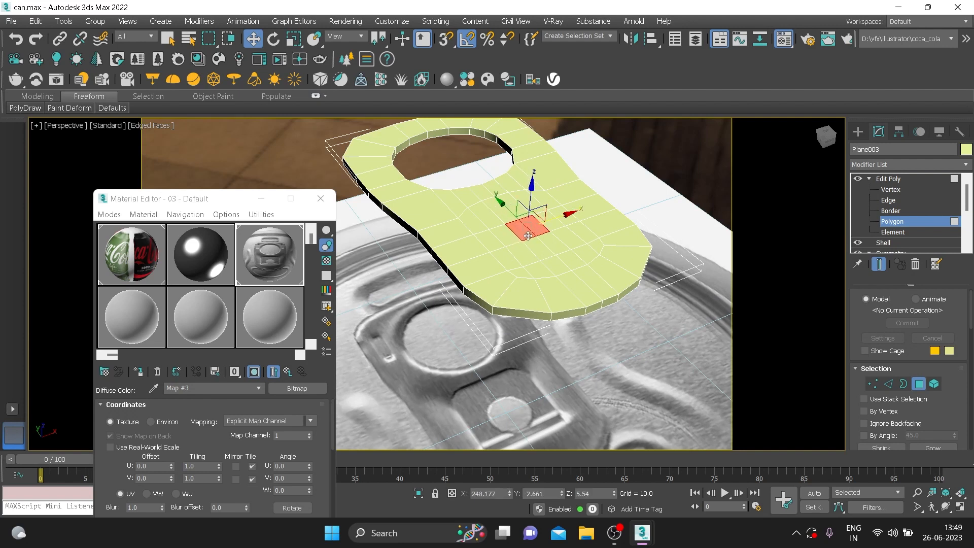
scroll(924, 408, "down", 2)
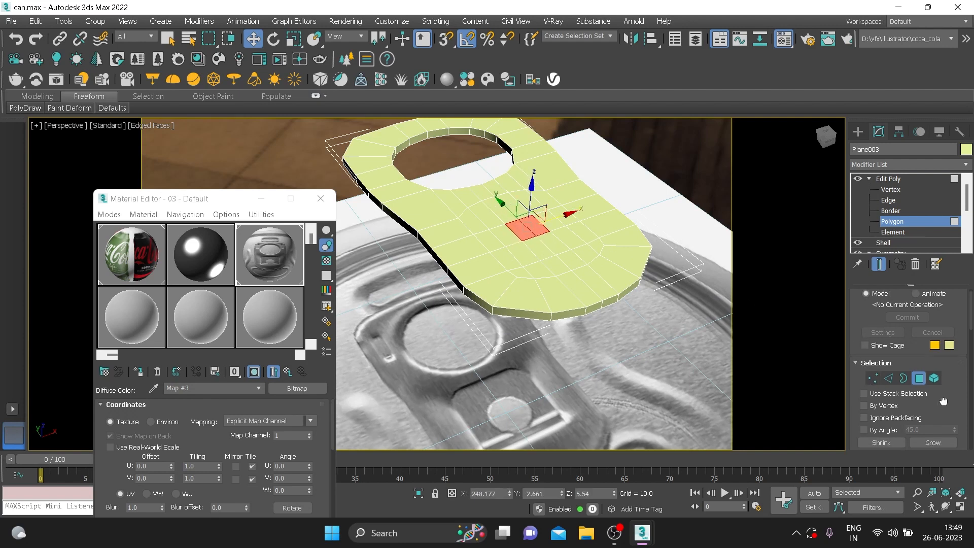
left_click(932, 427)
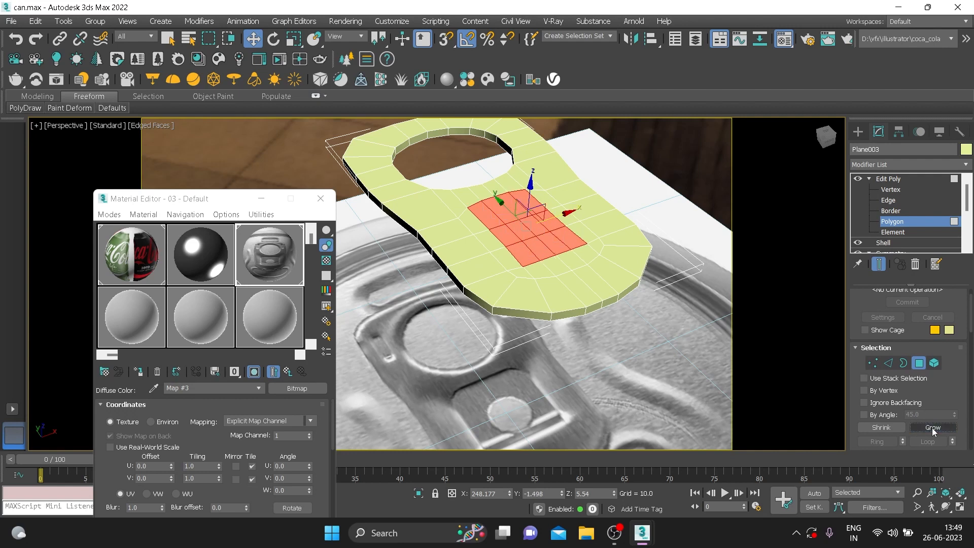
middle_click_drag(679, 263, 655, 284, "alt")
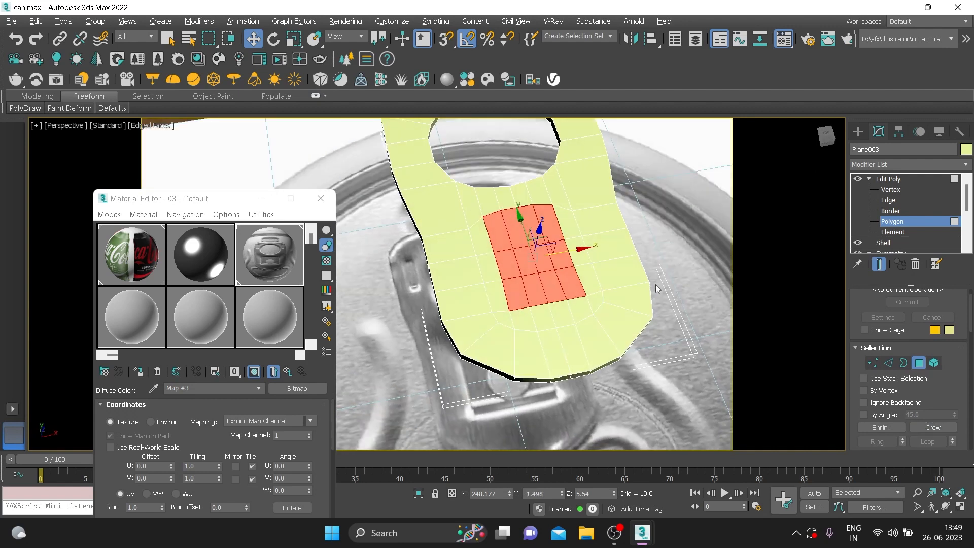
left_click_drag(566, 223, 584, 275)
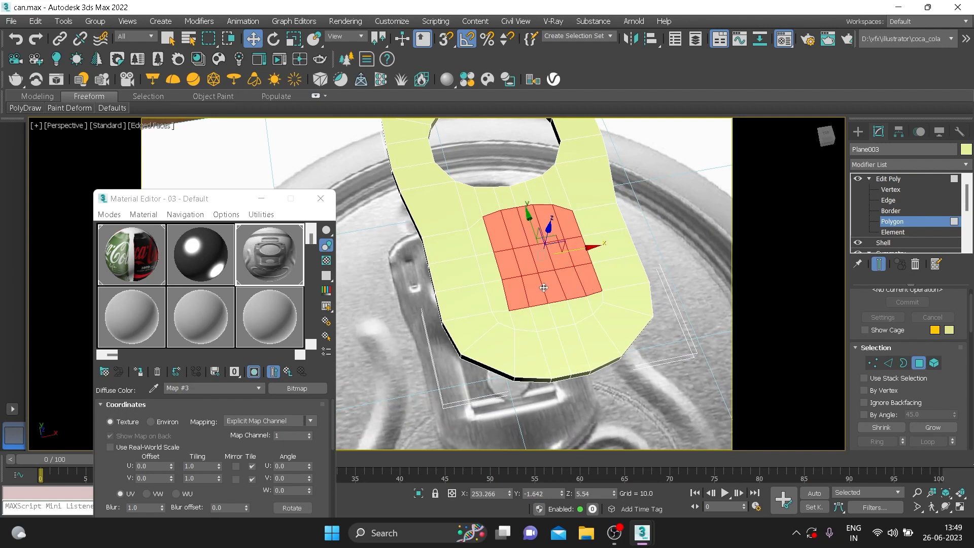
key("ctrl+z")
key("ctrl+z")
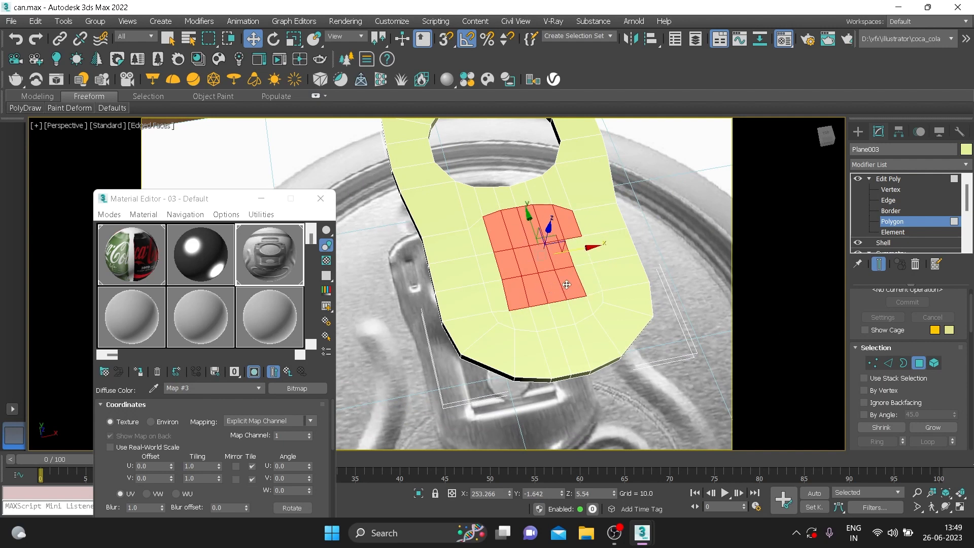
key("ctrl+z")
Add the adjoining column of three top polygons on each side to the central polygon selection
left_click(576, 231, "ctrl")
left_click(576, 252, "ctrl")
left_click(585, 282, "ctrl")
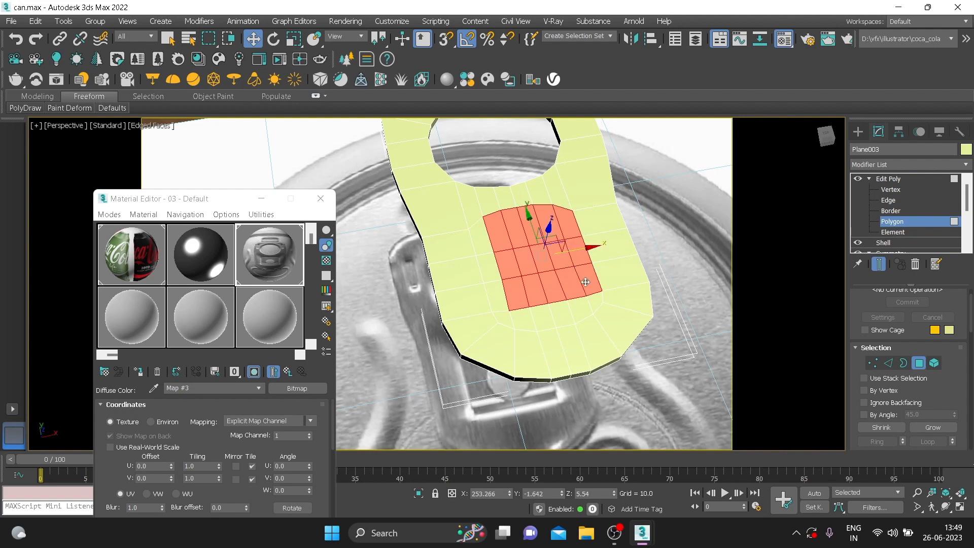
left_click(499, 290, "ctrl")
left_click(487, 264, "ctrl")
left_click(488, 241, "ctrl")
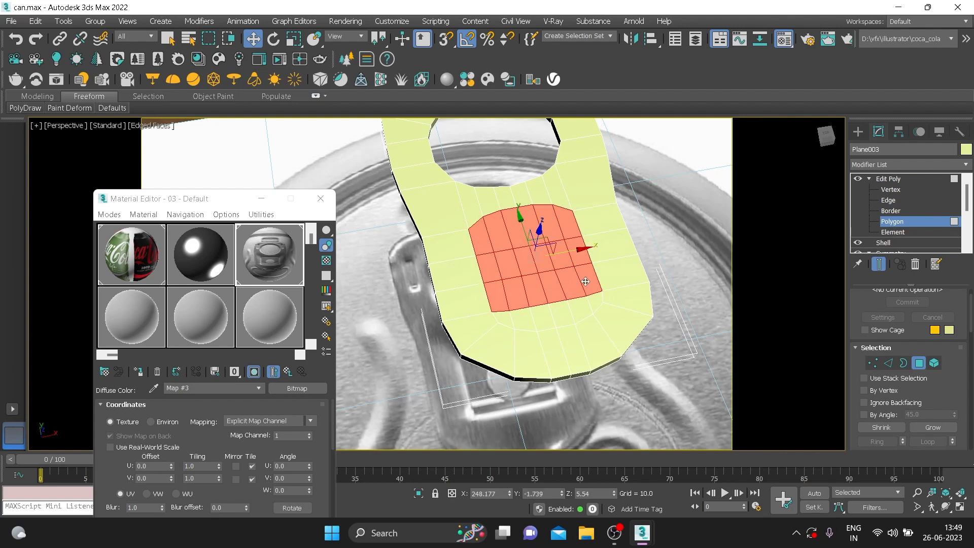
scroll(585, 282, "up", 2)
scroll(586, 286, "down", 2)
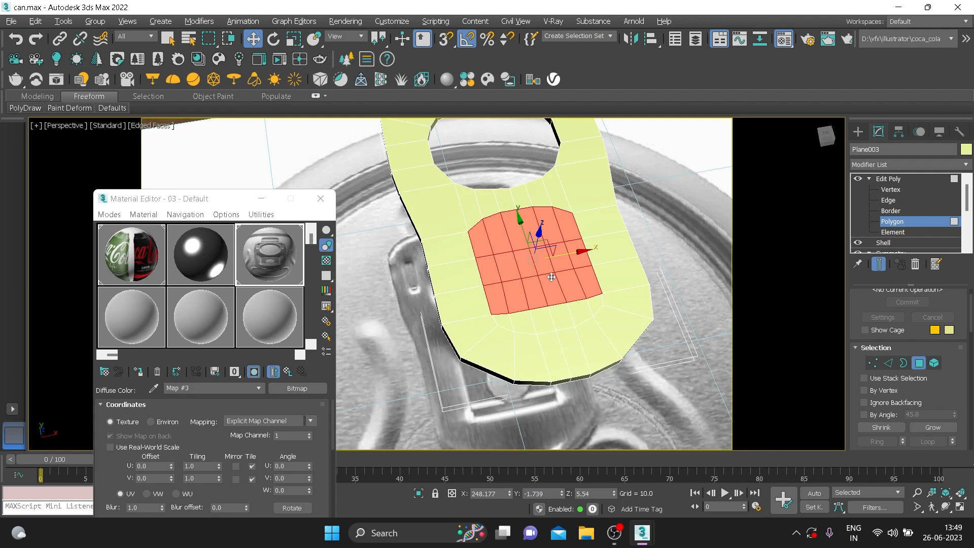
Lower the selected polygons along Z to sink a shallow recess into the tab, and scale them down slightly
middle_click_drag(552, 277, 563, 248, "alt")
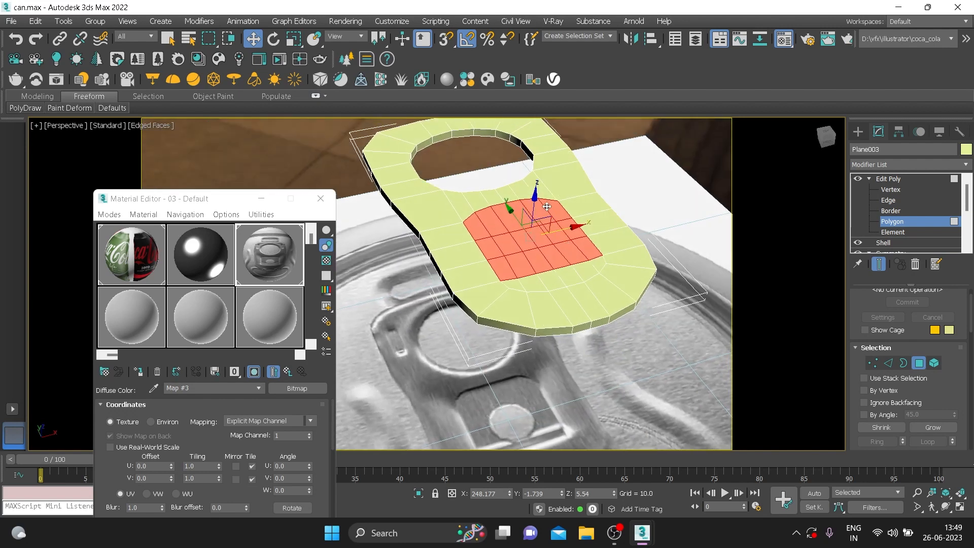
left_click_drag(535, 197, 538, 201)
middle_click_drag(539, 203, 618, 236, "alt")
key("r")
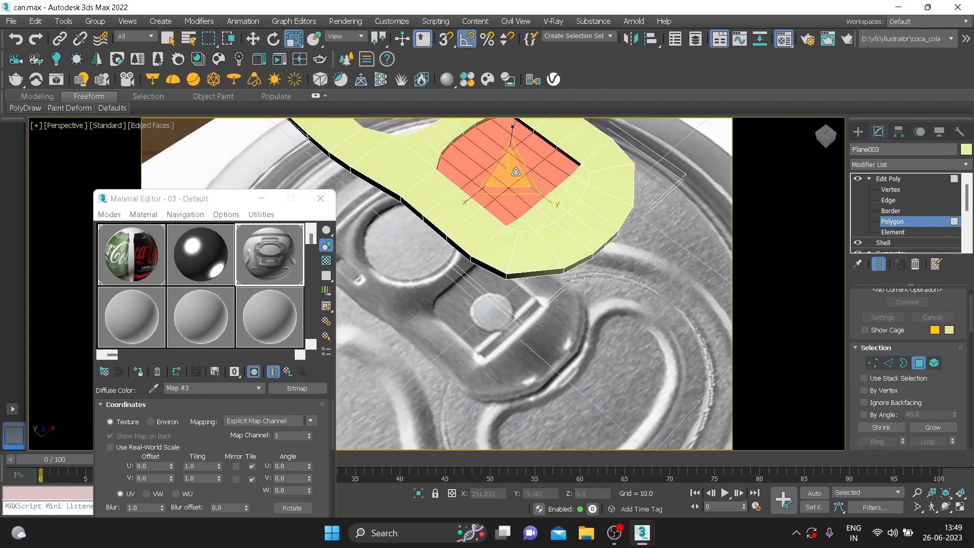
left_click_drag(514, 171, 514, 174)
scroll(550, 209, "down", 3)
middle_click_drag(569, 265, 515, 257, "alt")
Add a MeshSmooth modifier above the Edit Poly, deselect the tab, and turn off edged faces in the perspective view
left_click(903, 180)
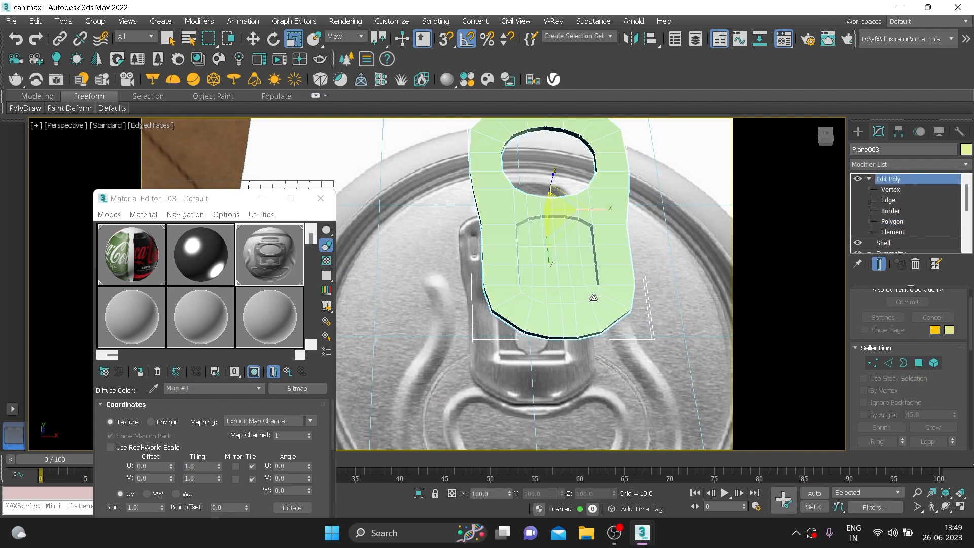
left_click(900, 164)
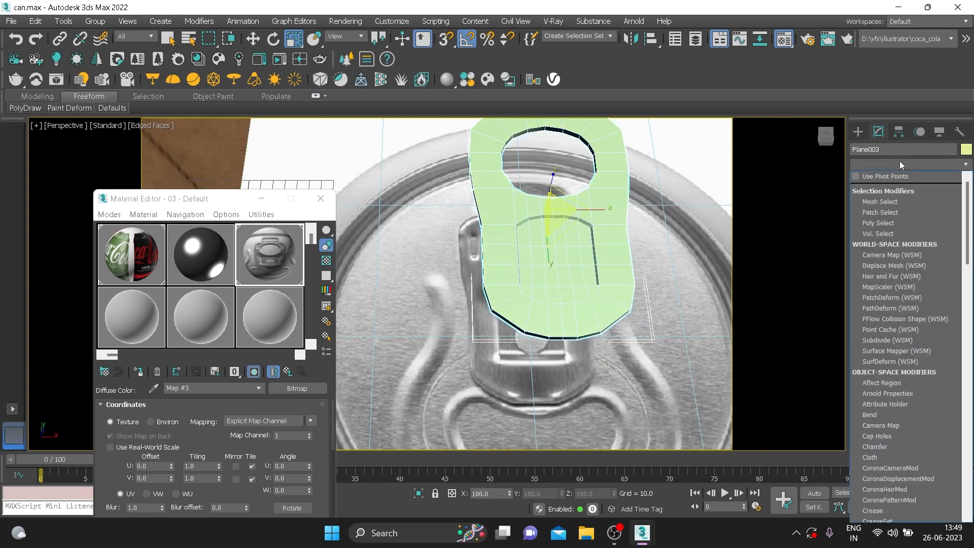
key("m")
key("m")
key("m")
left_click(894, 253)
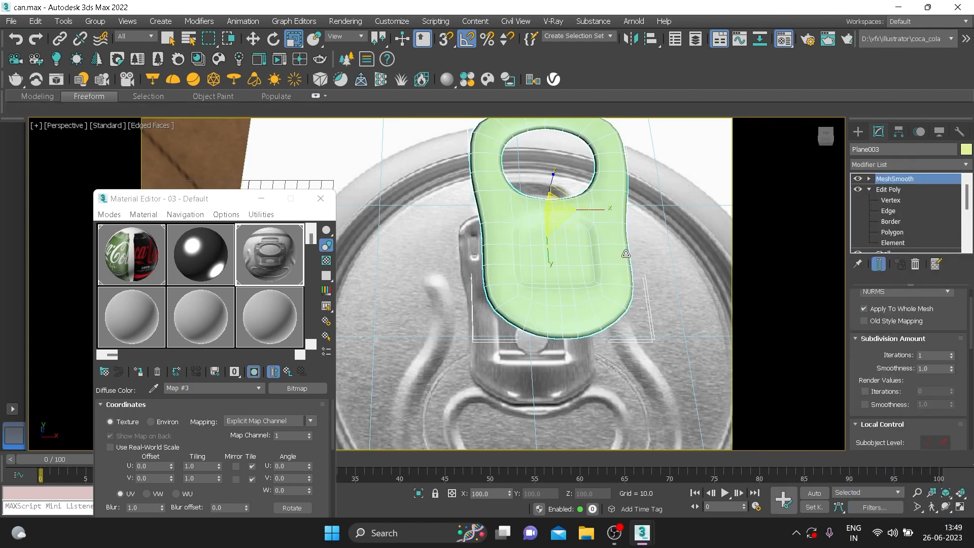
scroll(626, 254, "down", 5)
left_click(643, 157)
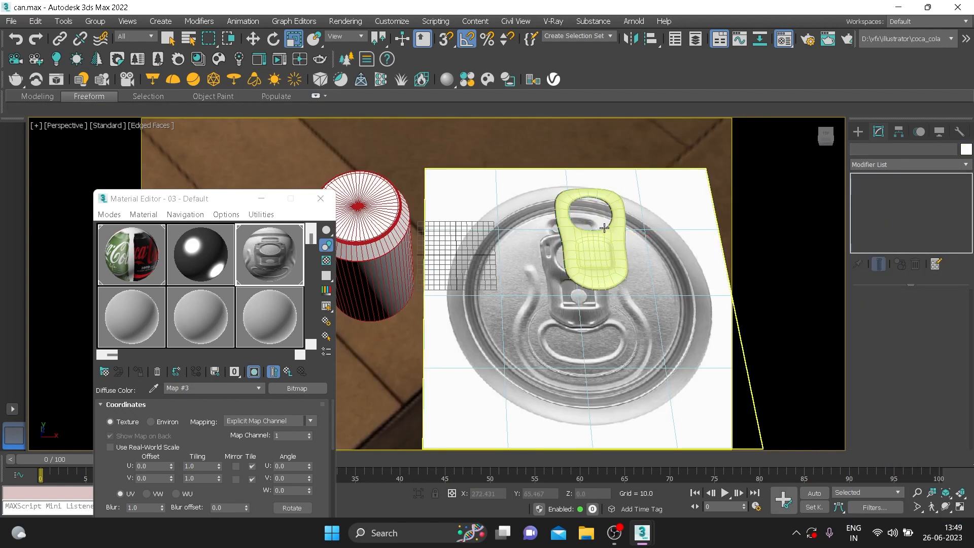
key("F4")
mouse_move(602, 252)
middle_mouse_down("alt")
mouse_move(599, 309)
mouse_move(604, 274)
middle_mouse_up("alt")
In the top view, move the finished tab off the reference image to the area beyond the can, about X -189, Y 209
left_click(603, 253)
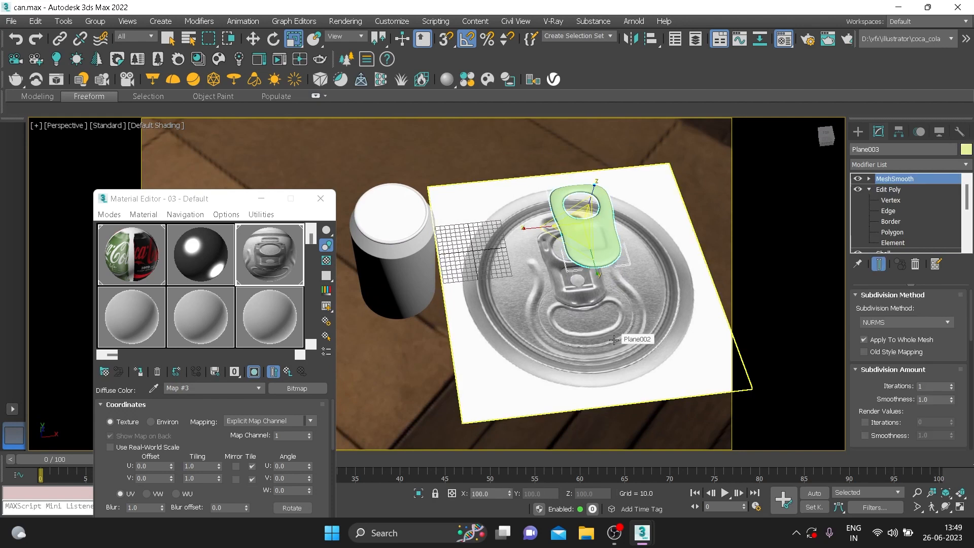
key("t")
scroll(576, 308, "down", 5)
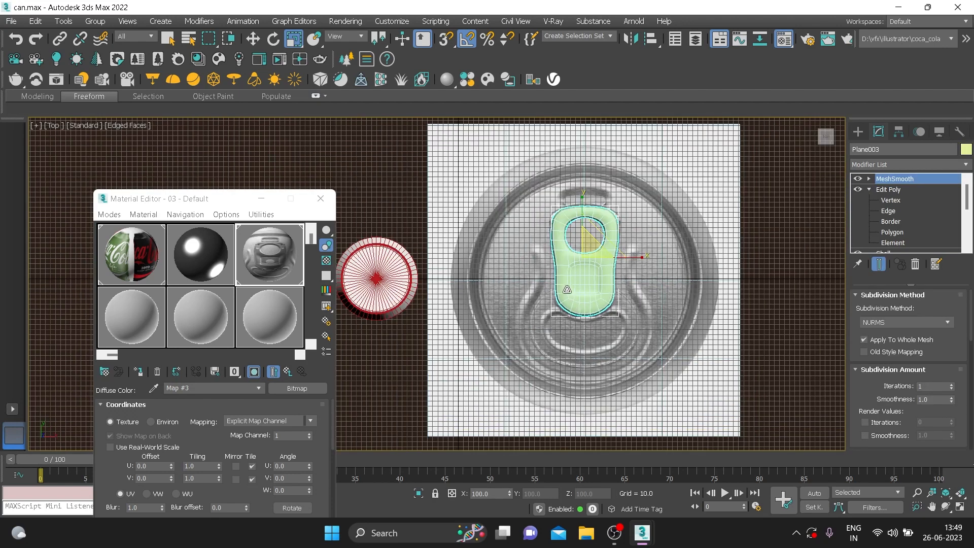
middle_click_drag(569, 277, 569, 267)
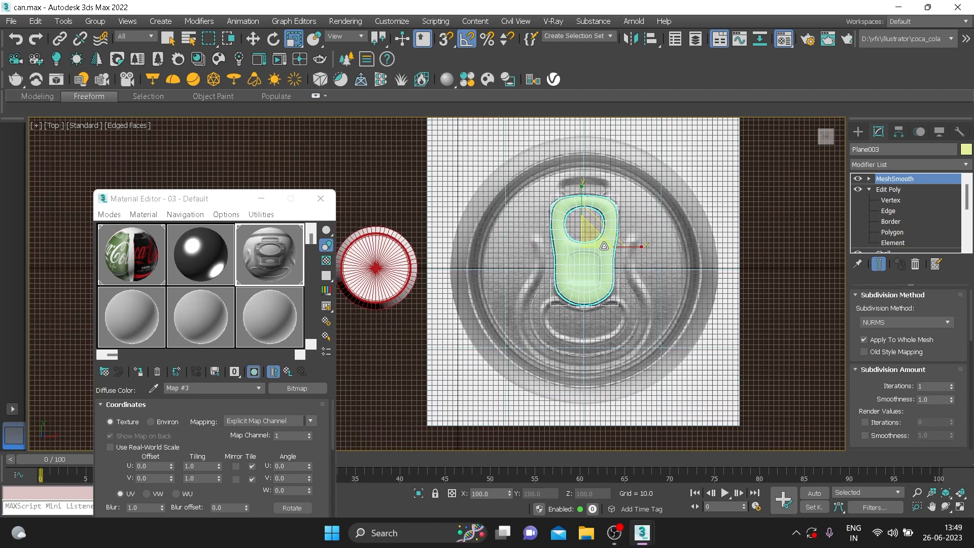
key("w")
left_click_drag(634, 247, 407, 184)
left_click_drag(390, 221, 384, 140)
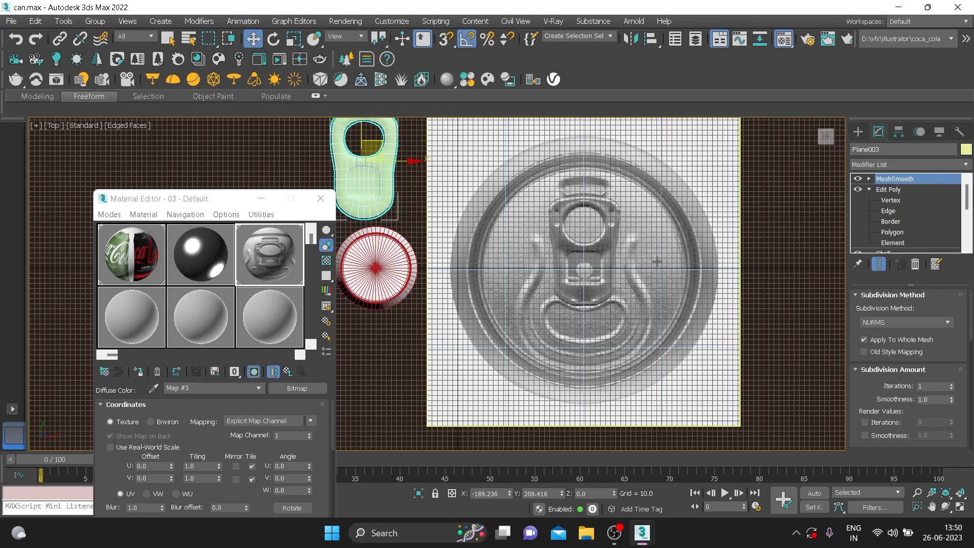
Hide the grid and draw a plane about 15.4 long and 22.9 wide beside the centre line, just above the lid's slot recess
key("g")
middle_click_drag(631, 262, 610, 267)
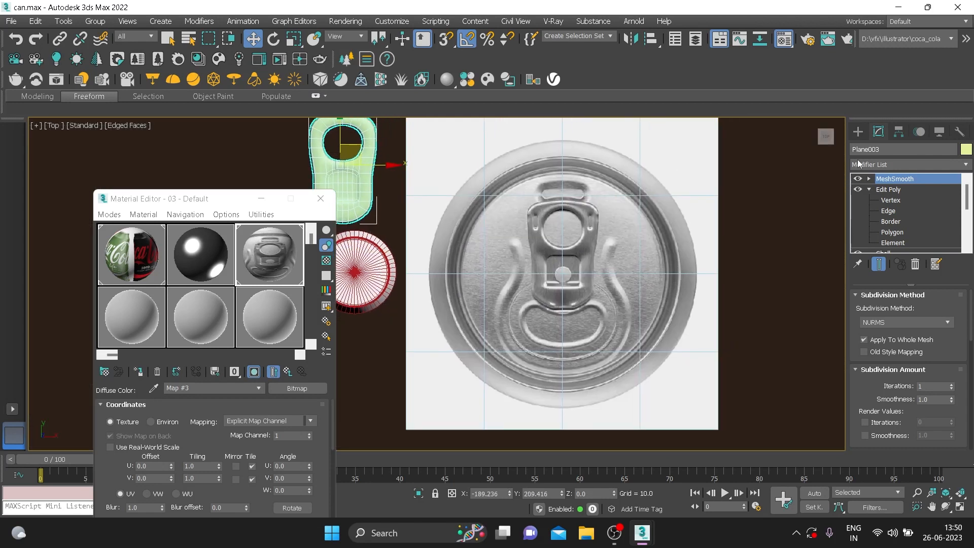
left_click(858, 132)
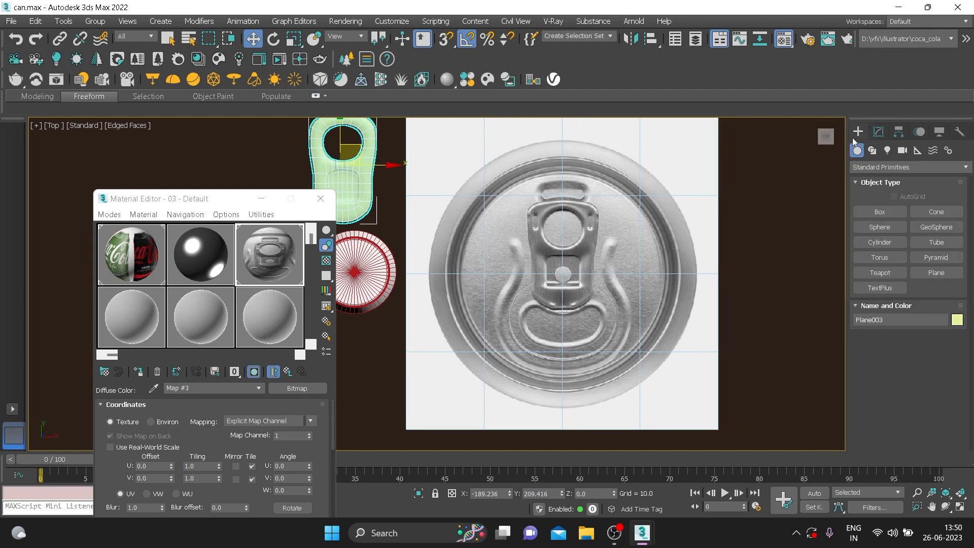
left_click(937, 273)
scroll(510, 247, "up", 3)
middle_click_drag(511, 247, 511, 317)
mouse_move(500, 281)
middle_mouse_down()
mouse_move(503, 250)
mouse_move(501, 280)
middle_mouse_up()
scroll(545, 195, "up", 2)
middle_click_drag(545, 195, 552, 269)
middle_click_drag(549, 218, 558, 169)
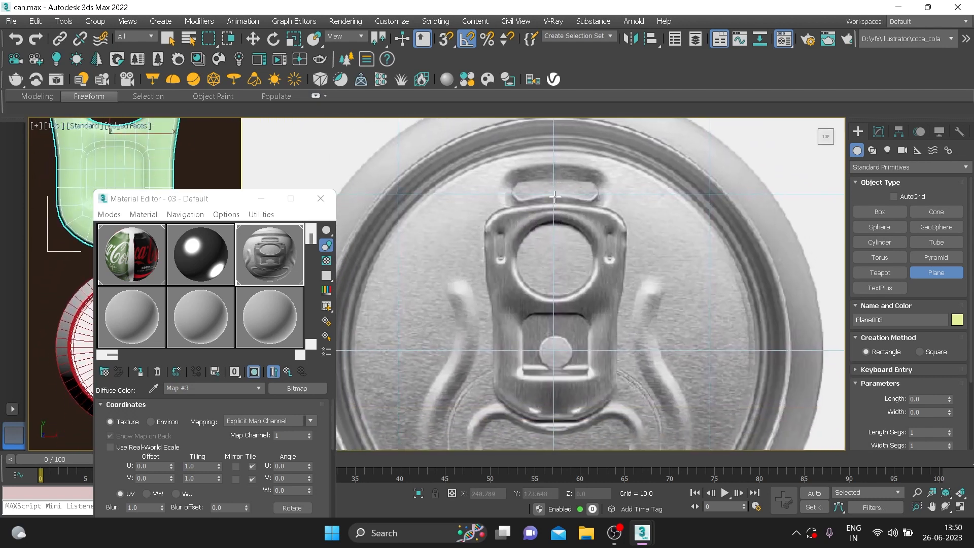
scroll(555, 213, "down", 3)
mouse_move(555, 214)
middle_mouse_down()
mouse_move(561, 199)
mouse_move(556, 223)
middle_mouse_up()
scroll(558, 198, "up", 3)
left_click_drag(559, 164, 535, 180)
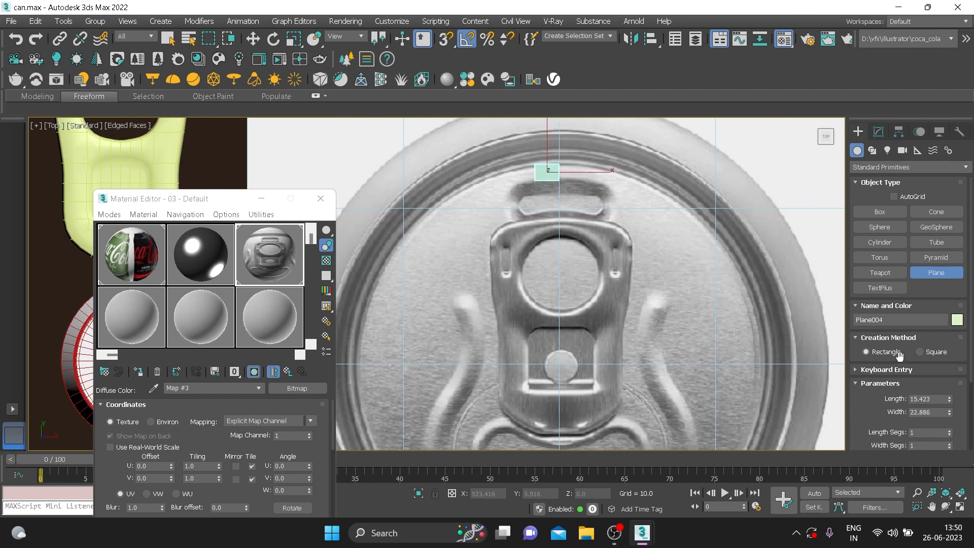
middle_click_drag(592, 231, 581, 242)
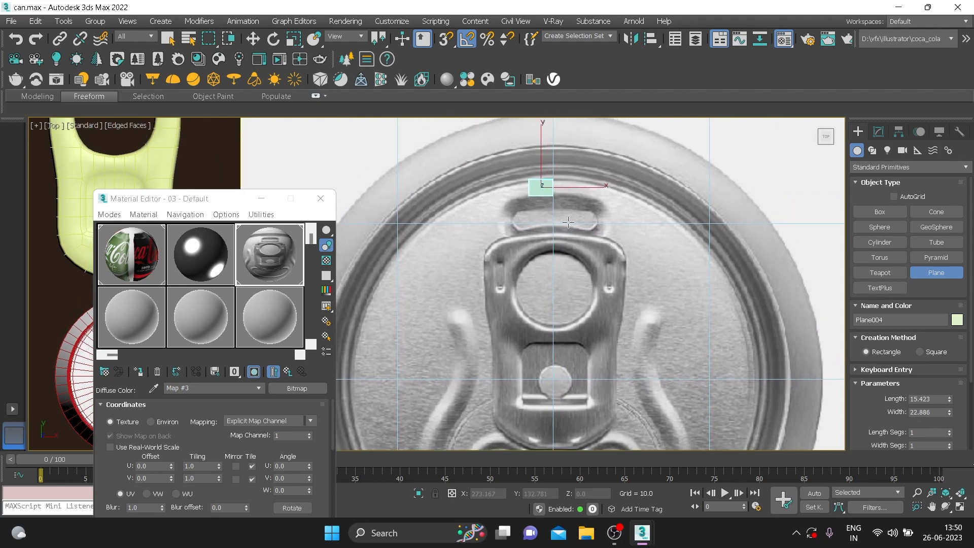
Convert the new plane above the slot recess to an Editable Poly
key("w")
right_click(553, 204)
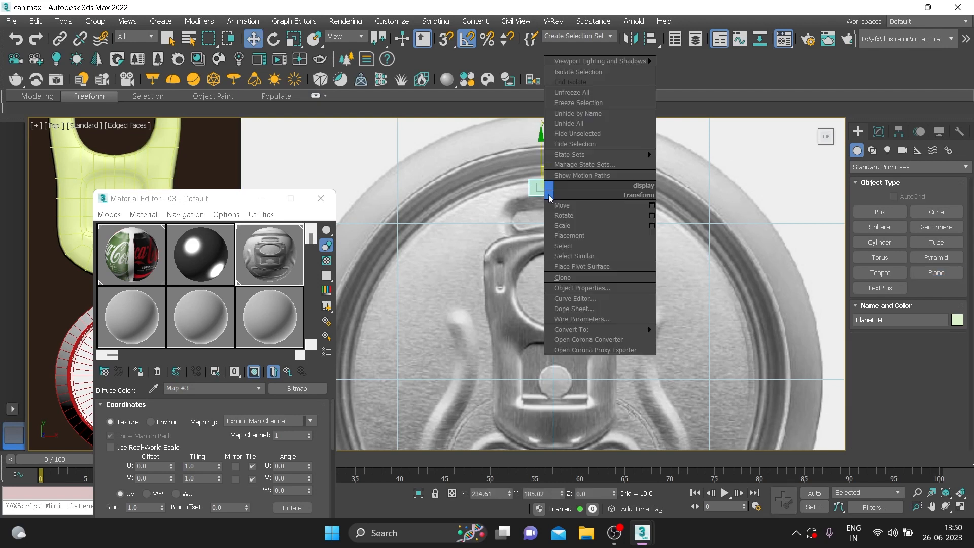
mouse_move(609, 329)
left_click(695, 339)
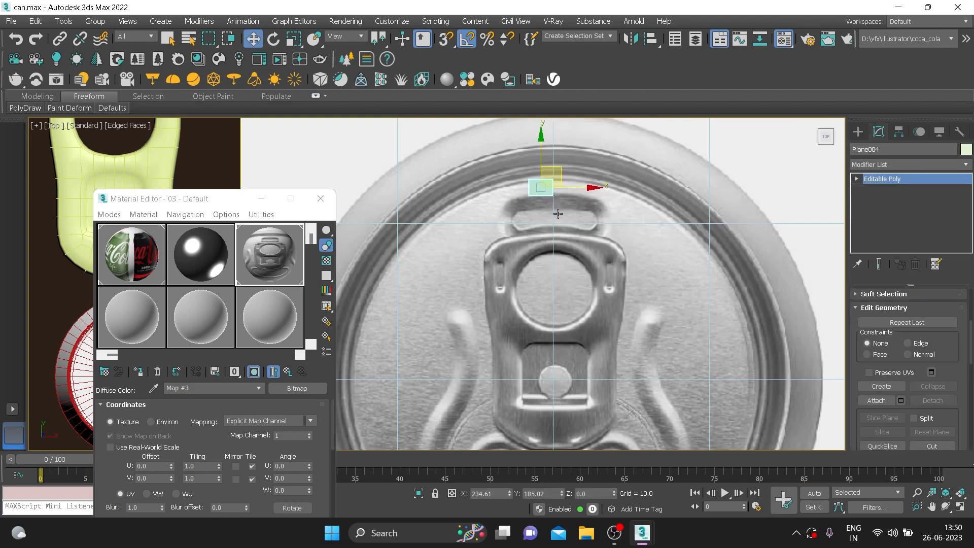
Extend the plane's outer side edge with two copied, rotated edges so the strip follows the upper-left curve around the slot recess
key("2")
left_click(528, 188)
left_click_drag(559, 189, 526, 181)
key("e")
left_click_drag(531, 231, 549, 220)
key("w")
left_click_drag(523, 178, 513, 200, "shift")
key("e")
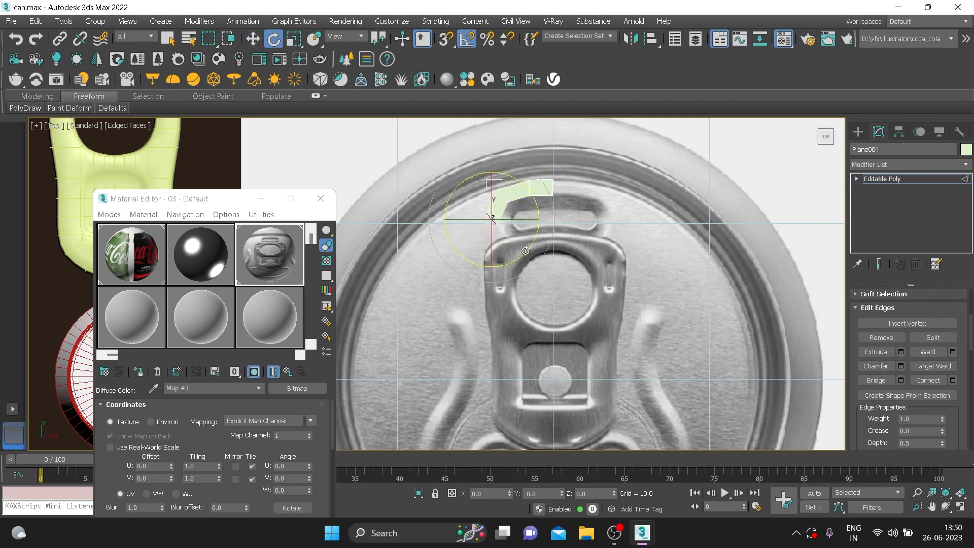
left_click_drag(525, 253, 538, 235)
key("w")
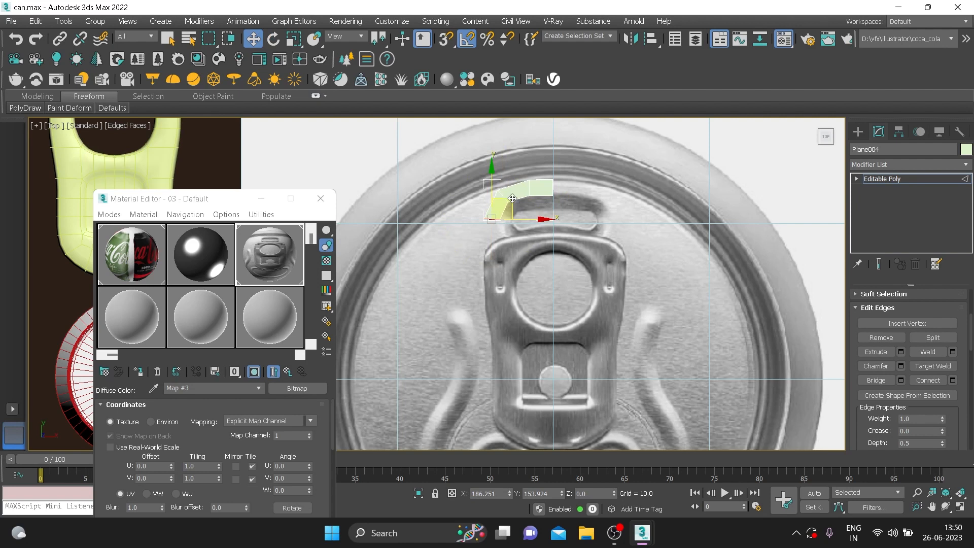
Continue the strip with two more copied, rotated edges around the slot recess's lower-left curve
left_click_drag(511, 198, 519, 216, "shift")
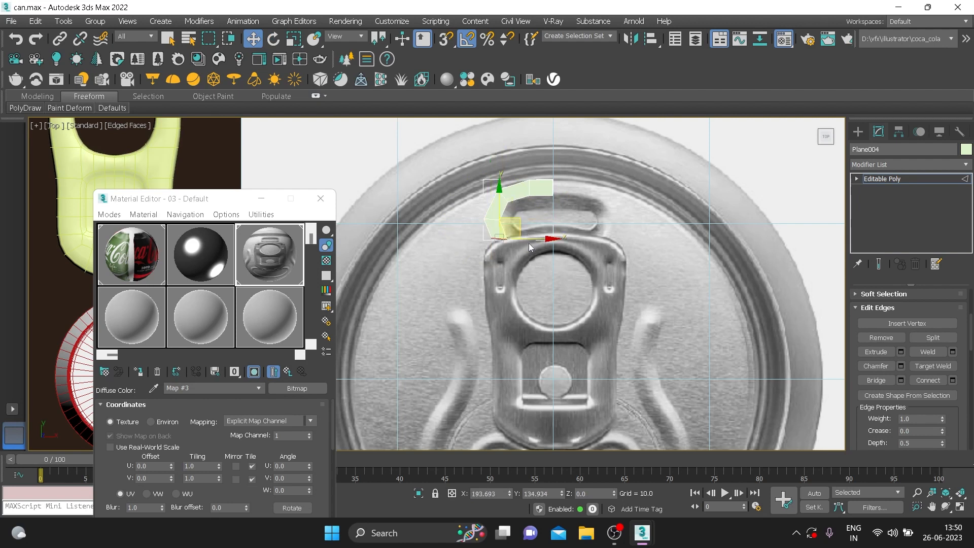
key("e")
left_click_drag(531, 272, 540, 257)
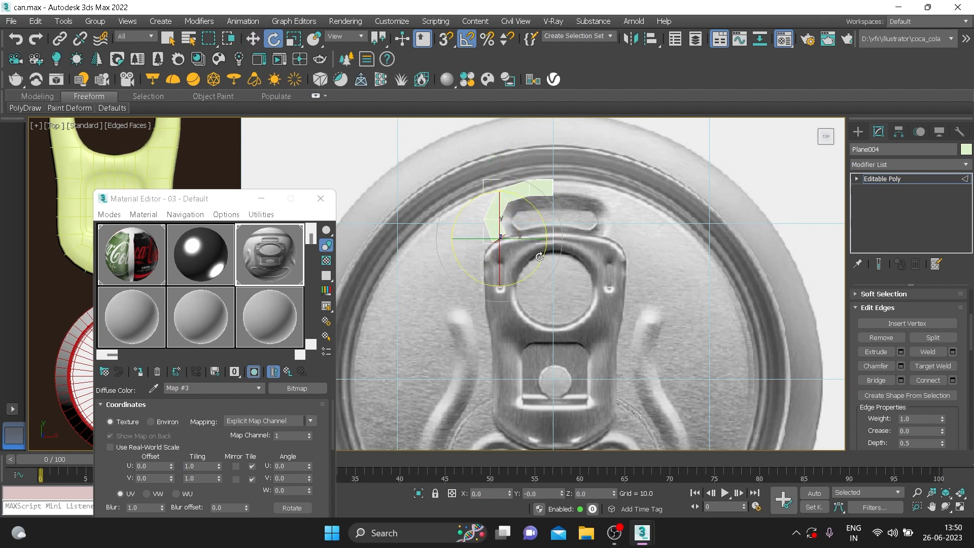
key("w")
left_click_drag(521, 220, 533, 233, "shift")
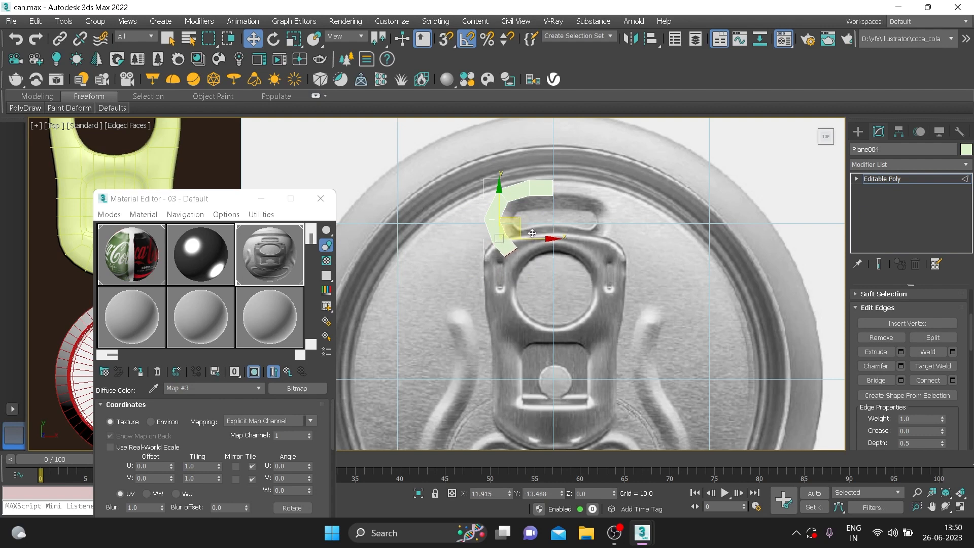
key("e")
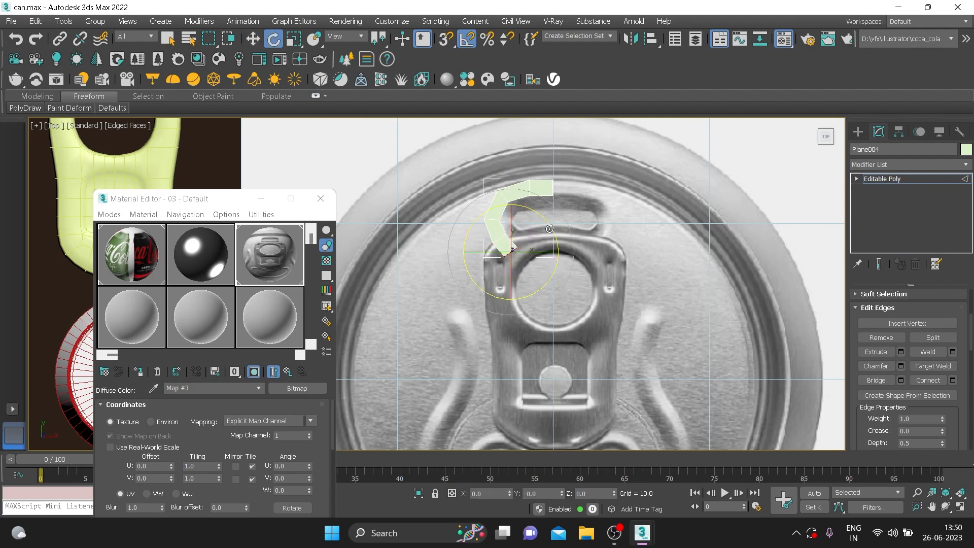
key("w")
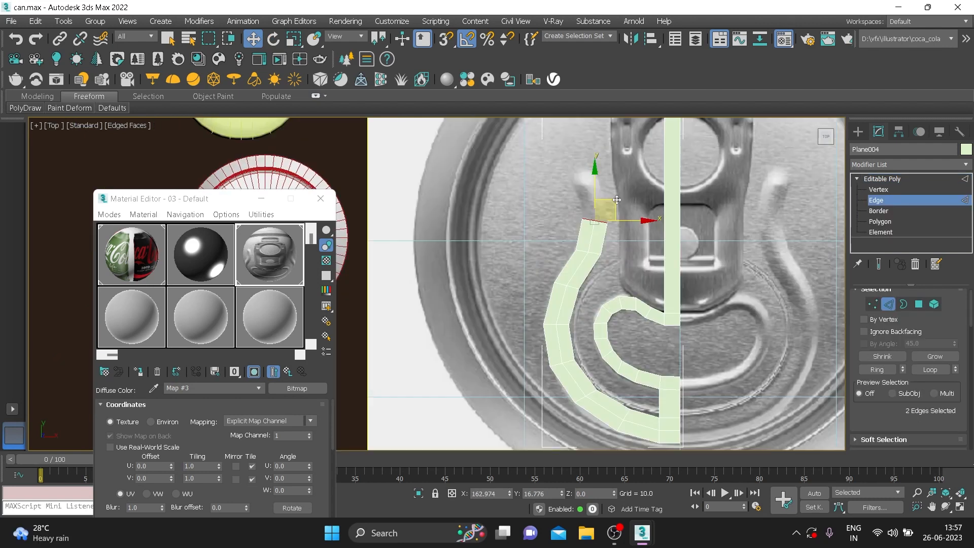
Extend the outer strip along the left curved ridge to its upper tip, rotating the end edges and adjusting a corner vertex
key("e")
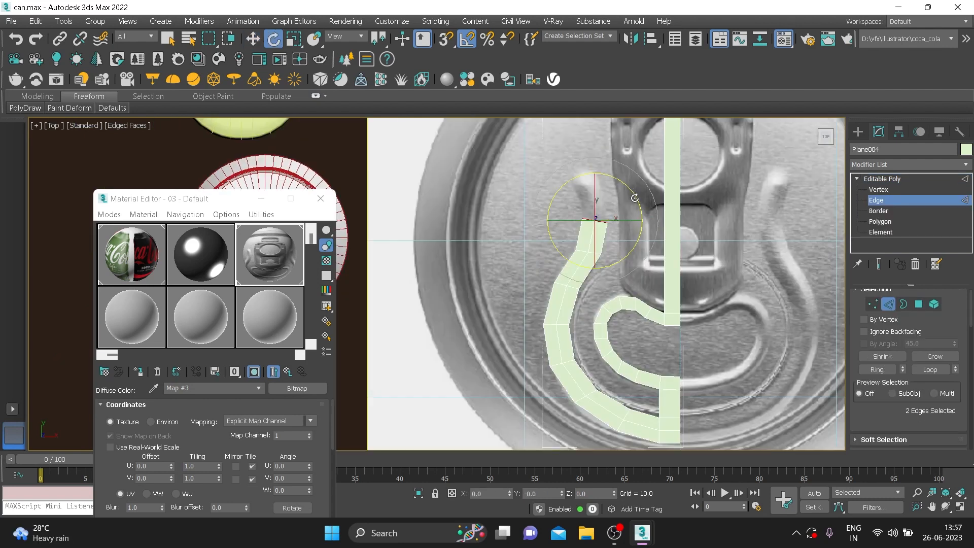
key("w")
left_click_drag(620, 185, 623, 149)
key("e")
key("w")
key("e")
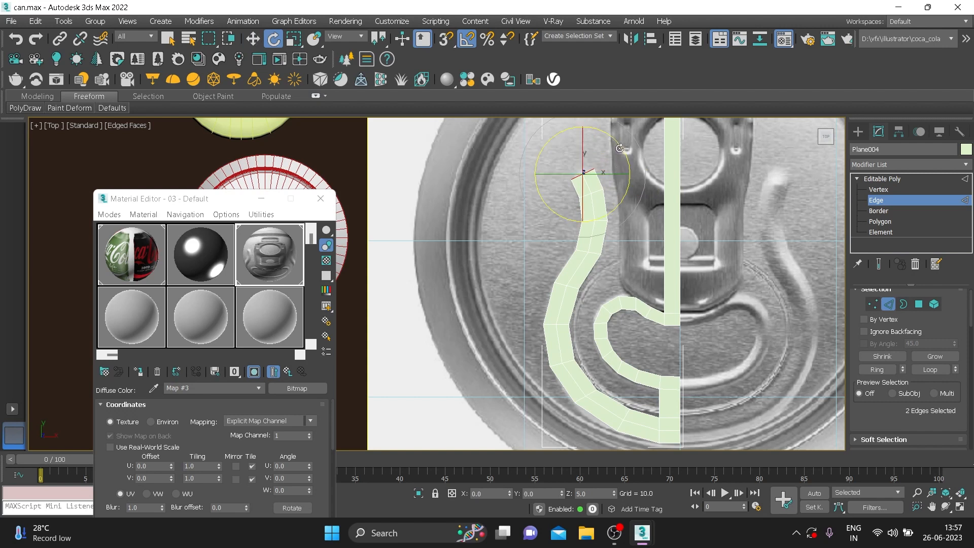
key("1")
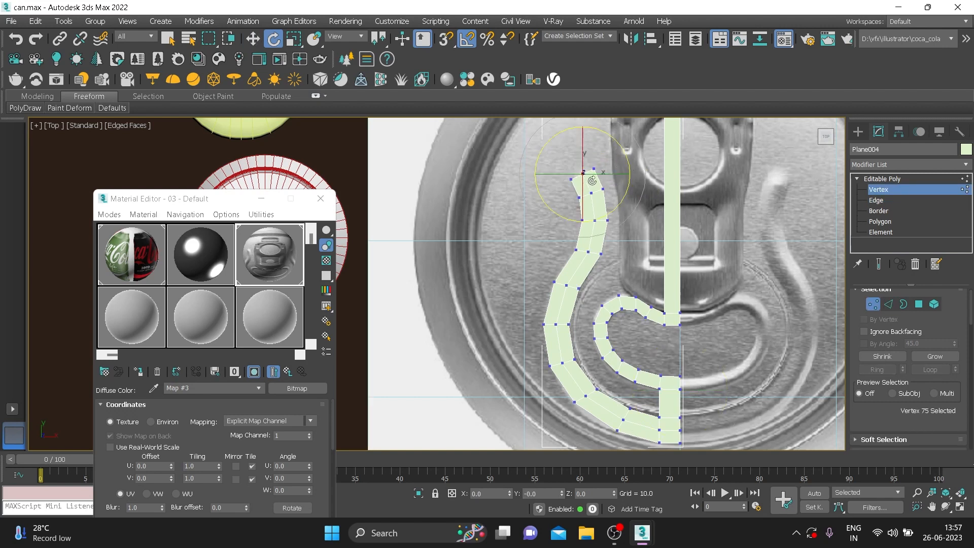
key("w")
left_click_drag(601, 151, 603, 149)
Connect the two long edges of the straight centre strip with 4 segments
scroll(629, 160, "down", 4)
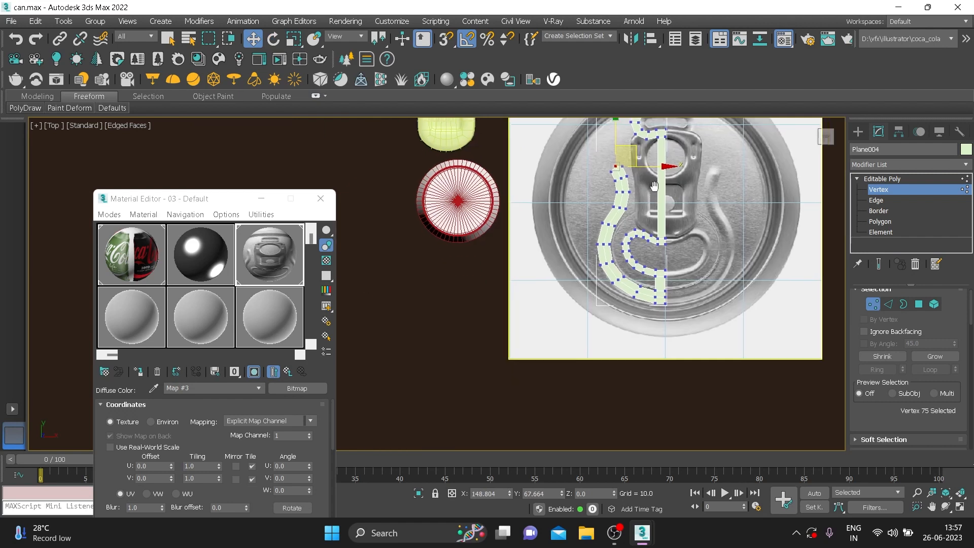
scroll(671, 251, "up", 2)
middle_click_drag(670, 251, 670, 295)
scroll(682, 312, "down", 2)
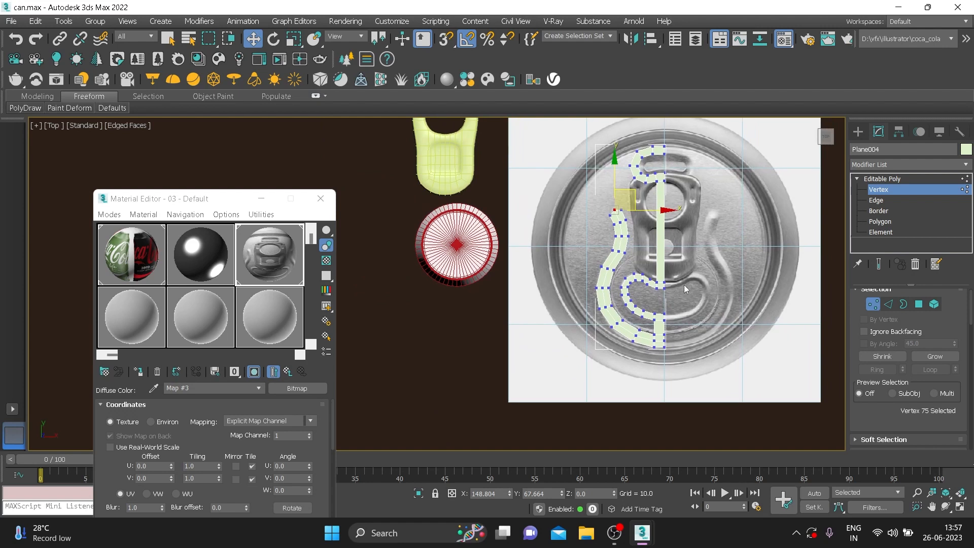
scroll(680, 228, "up", 1)
left_click(888, 202)
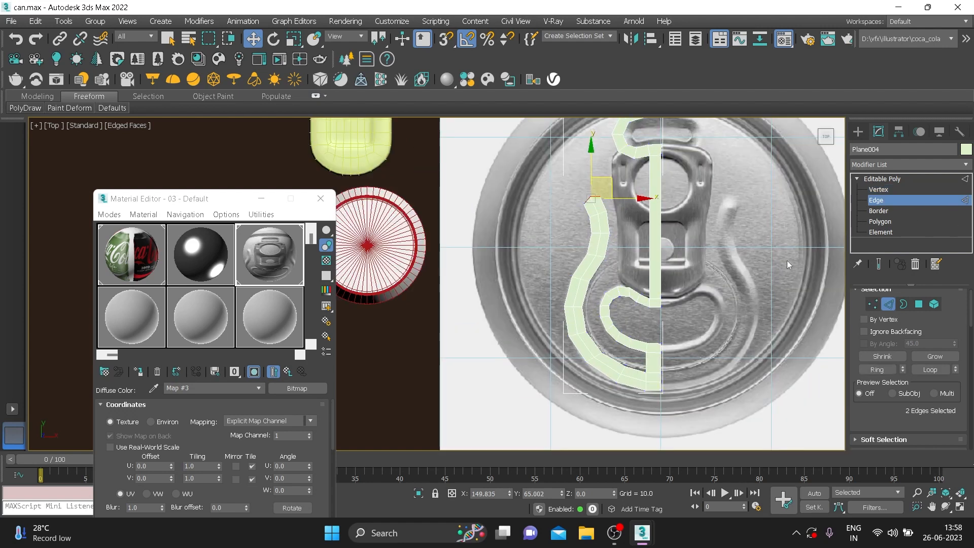
right_click(653, 221)
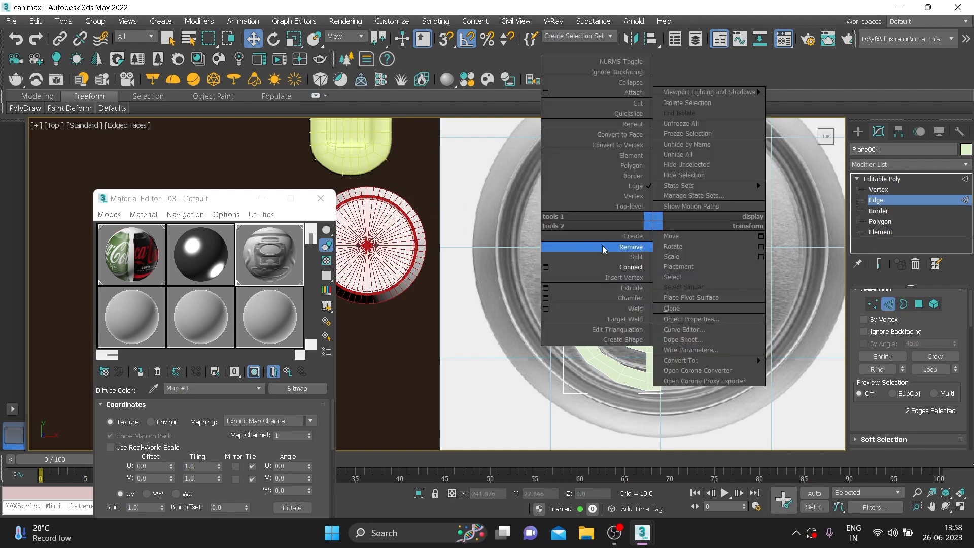
left_click(546, 268)
left_click_drag(446, 291, 447, 289)
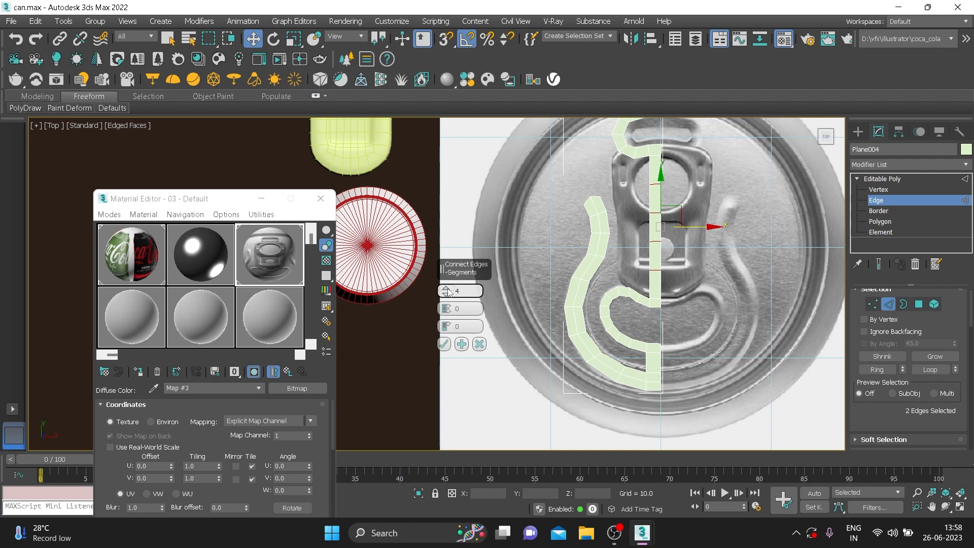
left_click(444, 344)
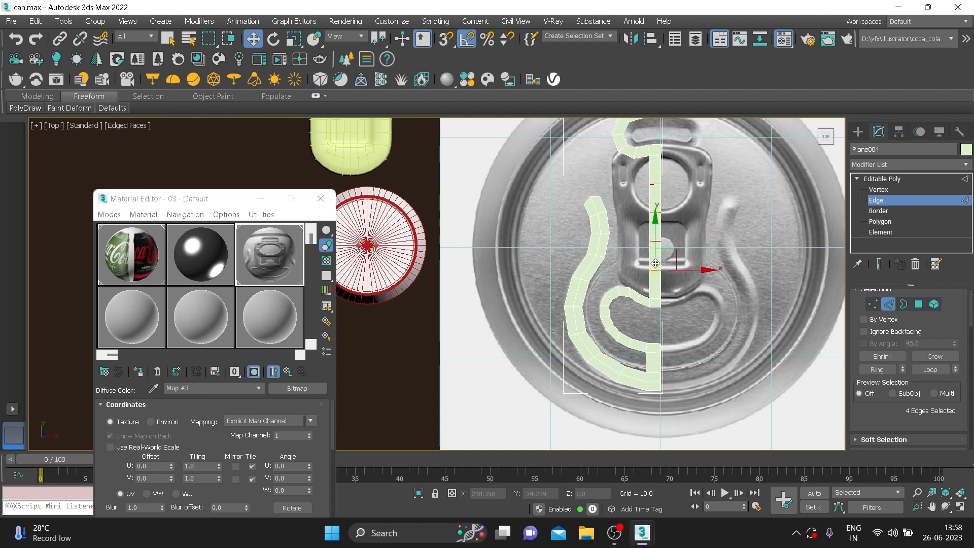
Bridge the outer strip's inner edge to the facing edge of the strip around the mouth opening
scroll(656, 263, "down", 3)
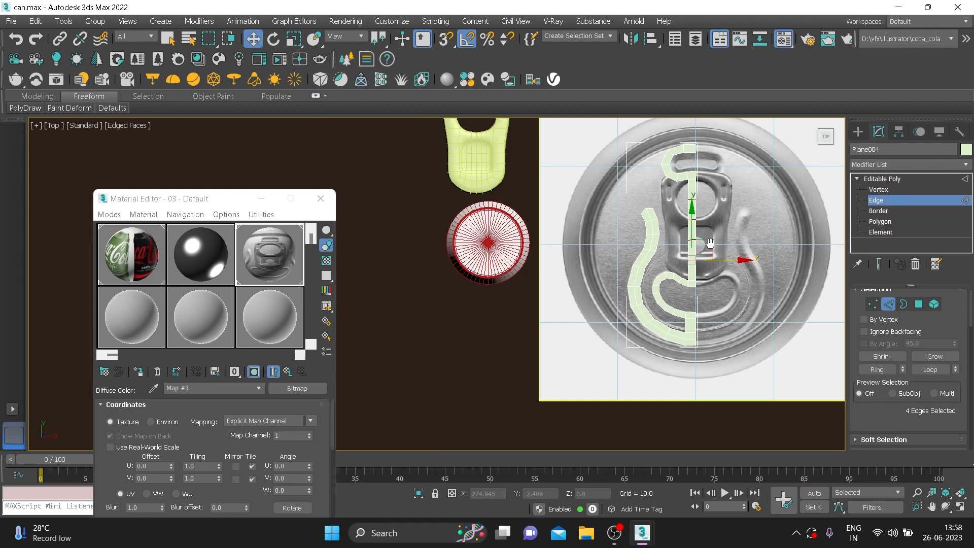
scroll(702, 242, "up", 4)
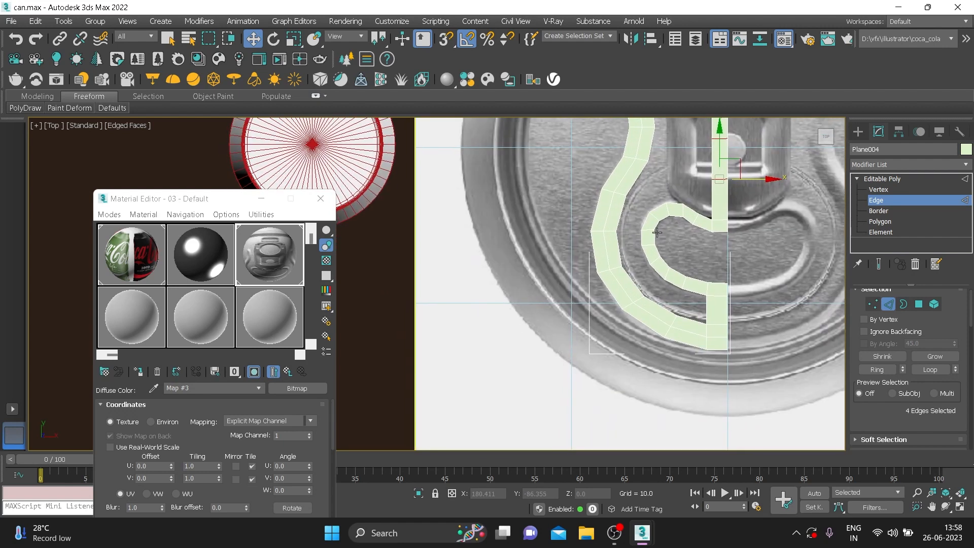
scroll(657, 231, "up", 2)
left_click(614, 242)
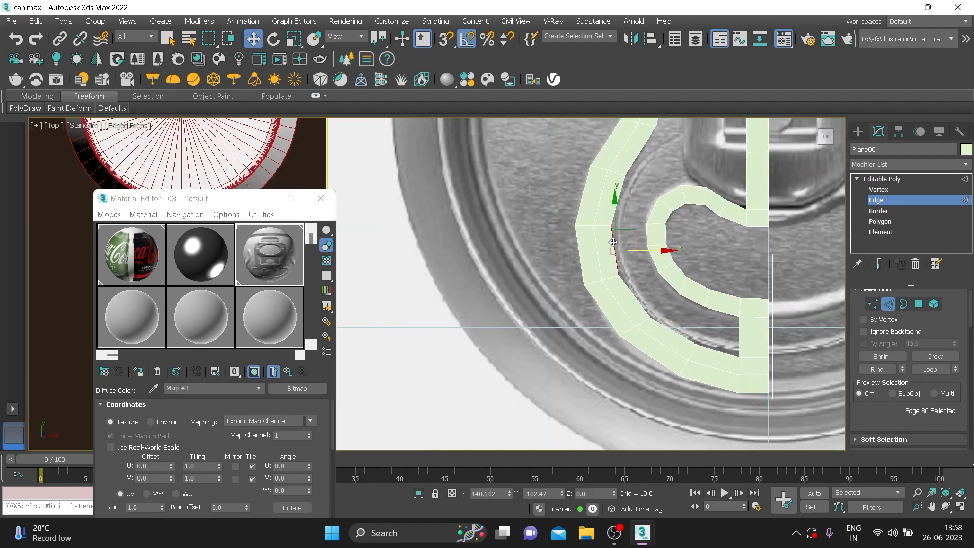
left_click(646, 237, "ctrl")
left_click_drag(875, 424, 888, 285)
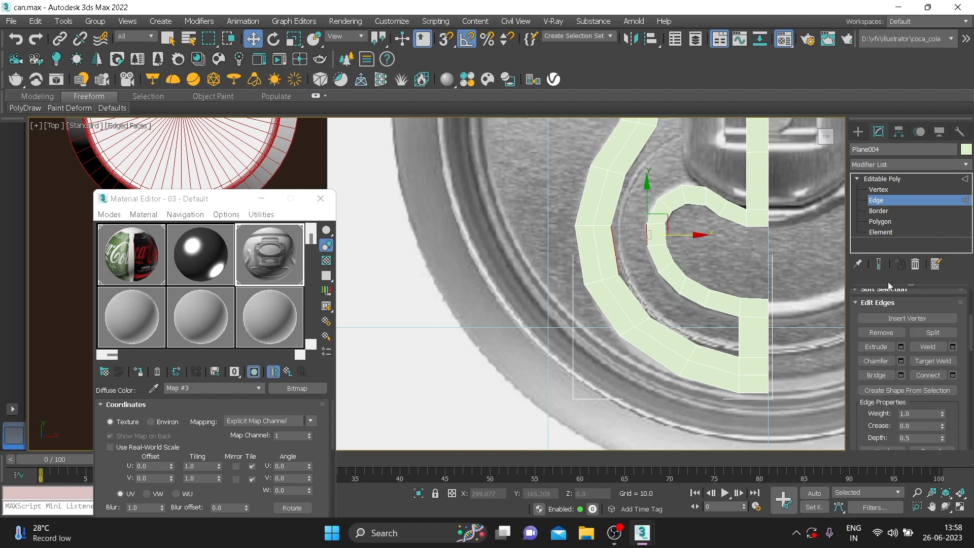
left_click(891, 375)
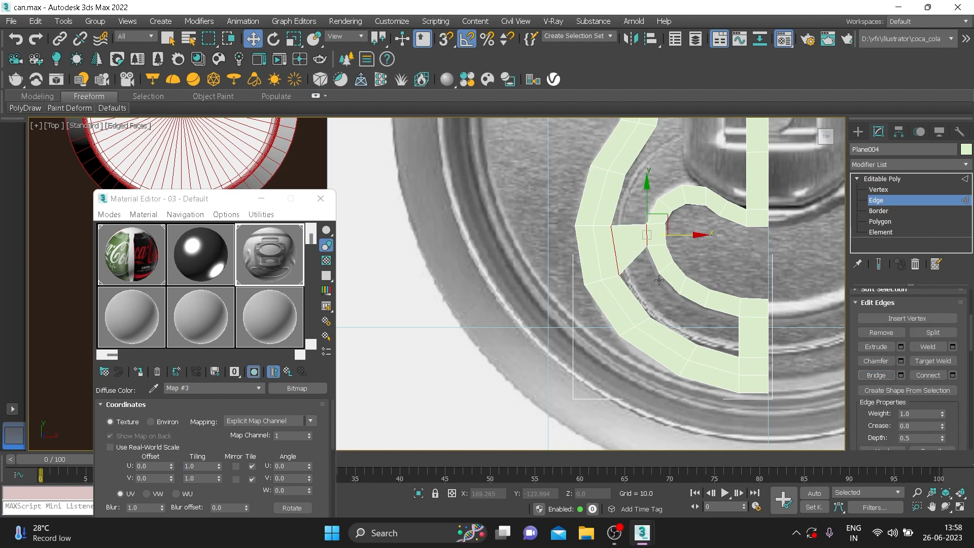
Cap the enclosed border between the outer strip and the mouth-opening strip
left_click(903, 211)
left_click(685, 293)
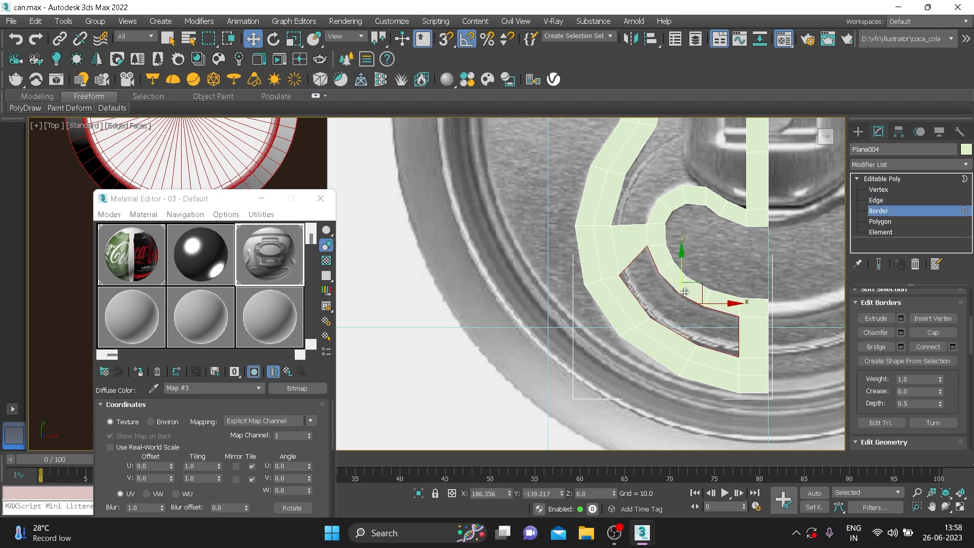
right_click(683, 297)
left_click(664, 323)
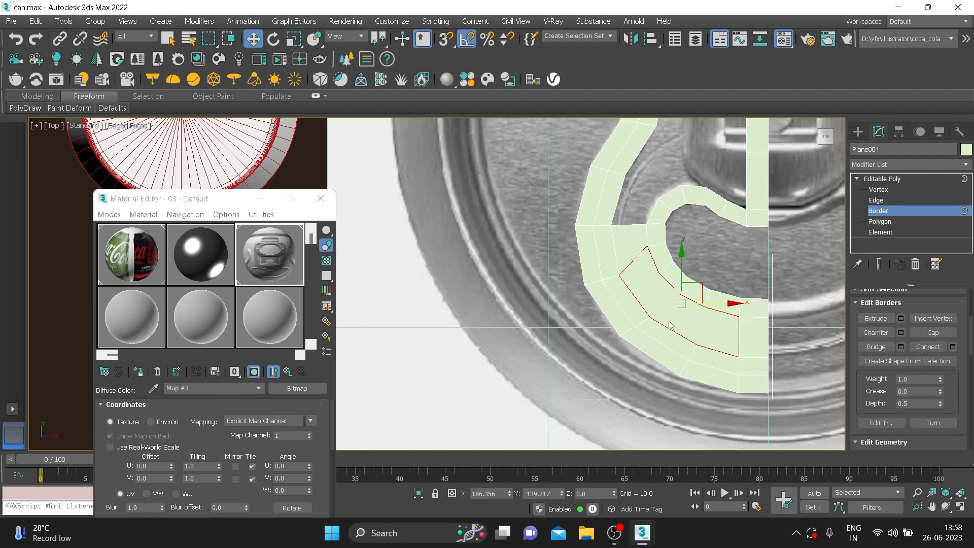
left_click(743, 263)
Bridge the inner edge at the left ridge strip's upper tip to the facing edge of the centre strip
scroll(686, 262, "down", 4)
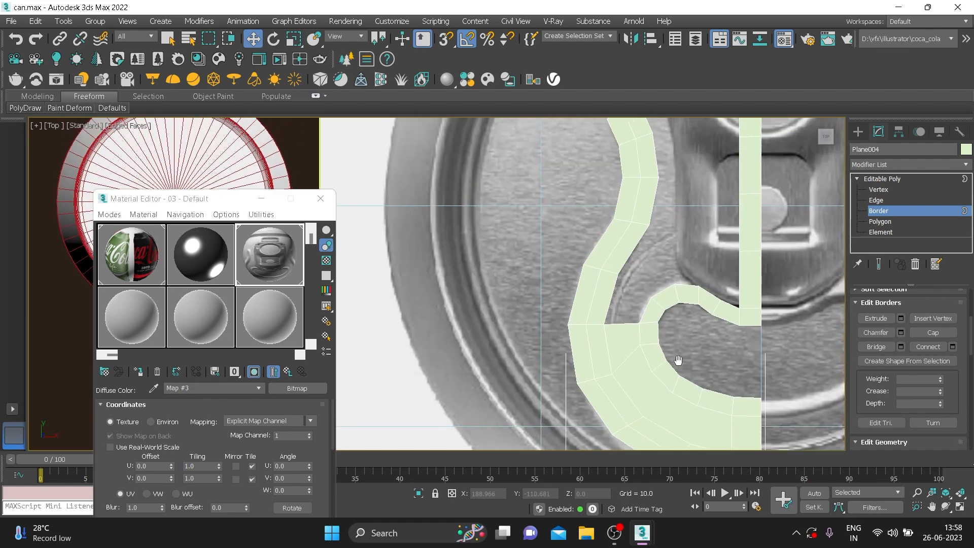
middle_click_drag(695, 208, 673, 286)
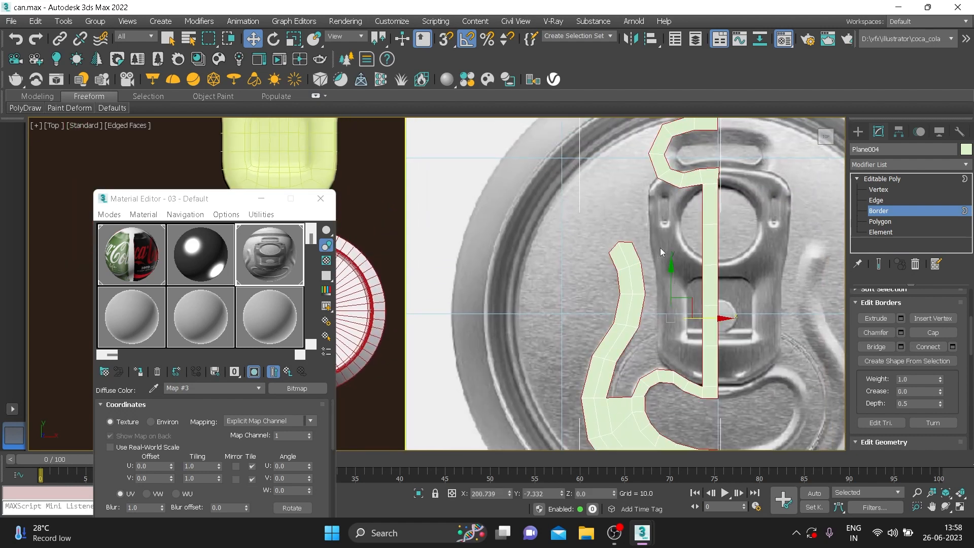
key("2")
left_click(637, 249)
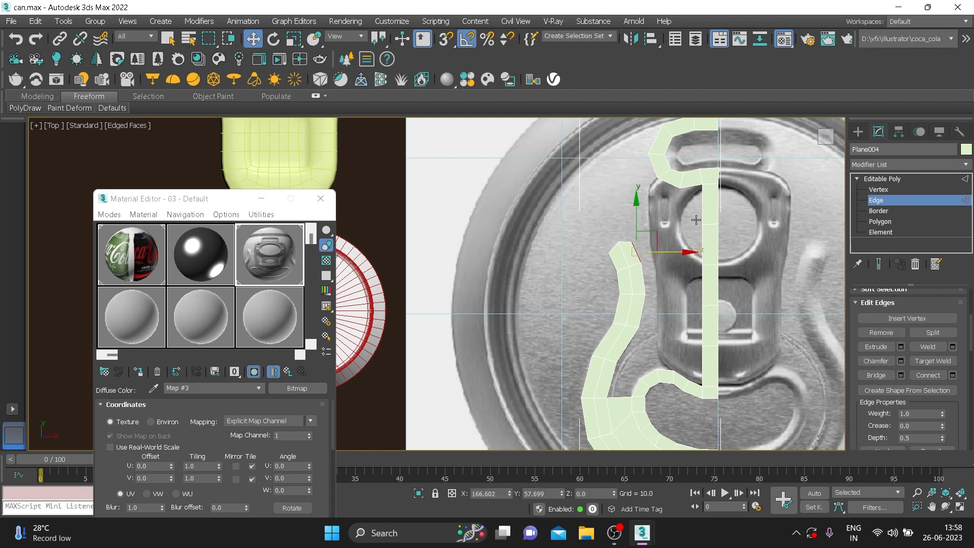
left_click(702, 245)
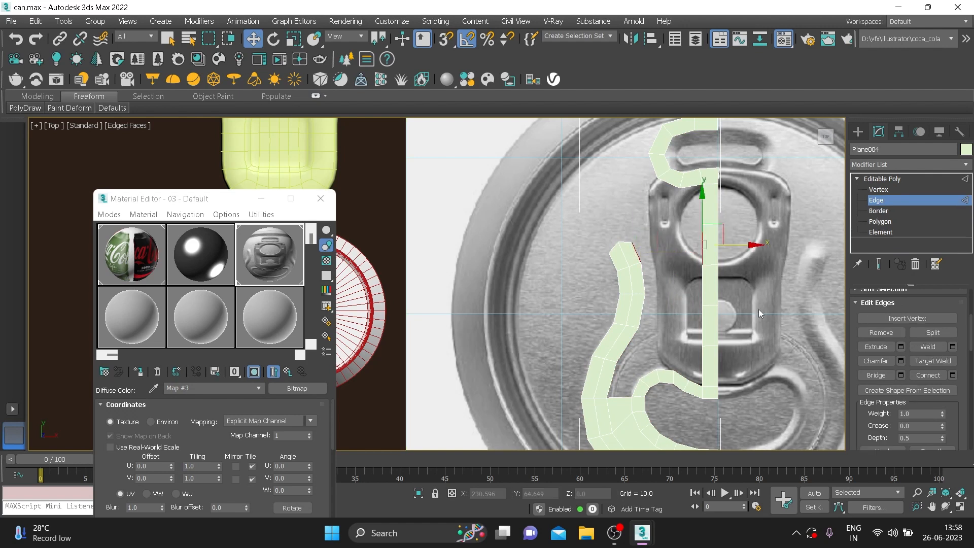
left_click(857, 374)
left_click(658, 312)
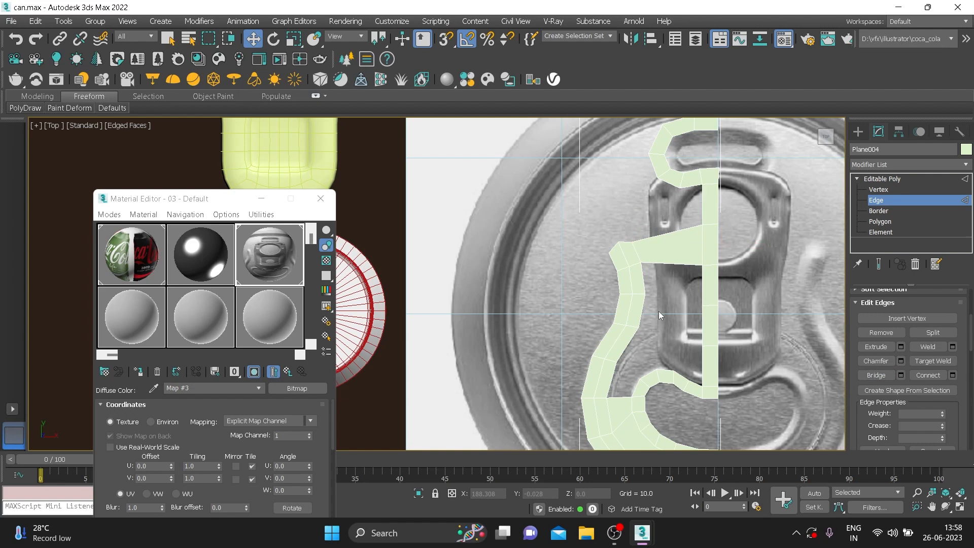
Cap the enclosed border between the left ridge strip, the centre strip and the mouth-opening strip
key("3")
left_click(679, 265)
right_click(678, 287)
Examine the capped half of the lid against the reference, checking its outer border and the edges around the upper gap
scroll(670, 302, "down", 2)
mouse_move(686, 307)
middle_mouse_down()
mouse_move(685, 278)
mouse_move(685, 295)
middle_mouse_up()
middle_click_drag(669, 250, 669, 219)
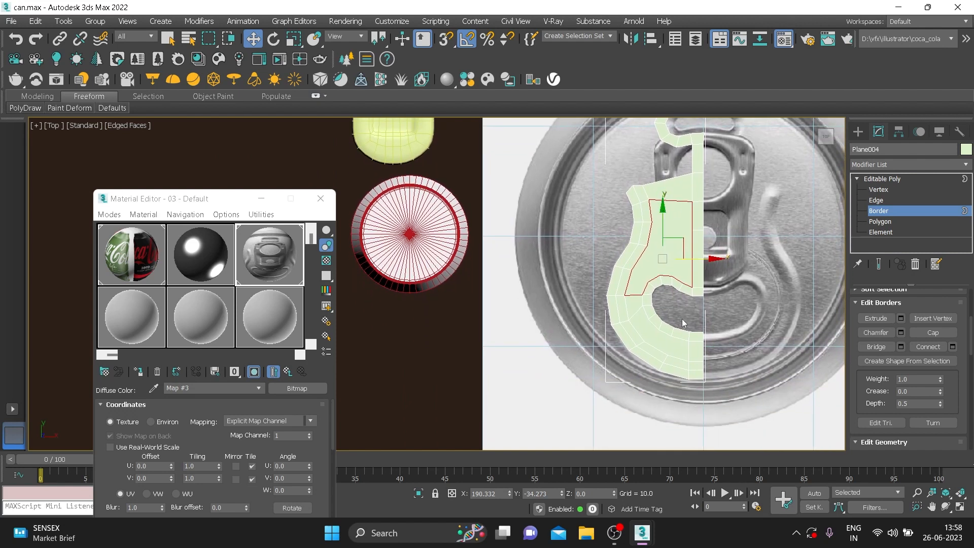
middle_click_drag(667, 275, 670, 288)
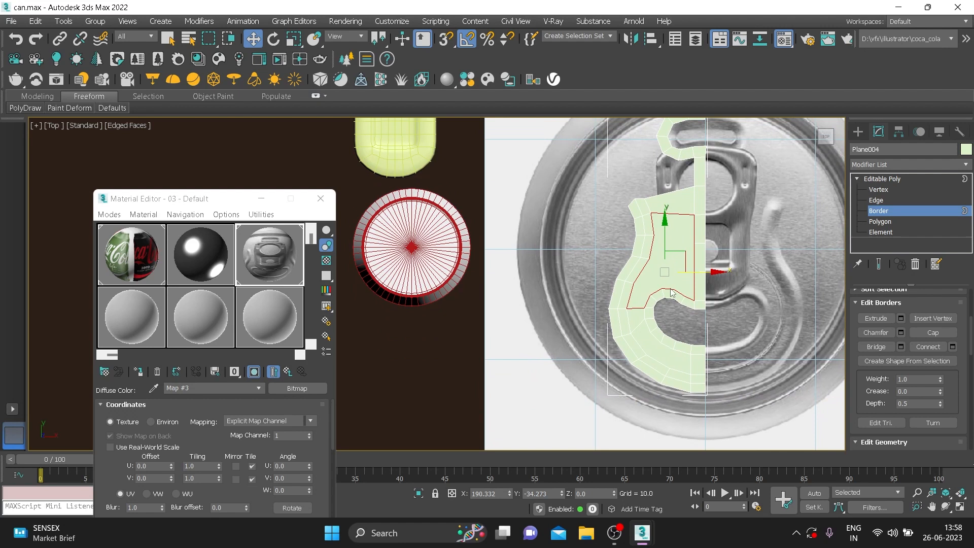
scroll(657, 276, "down", 2)
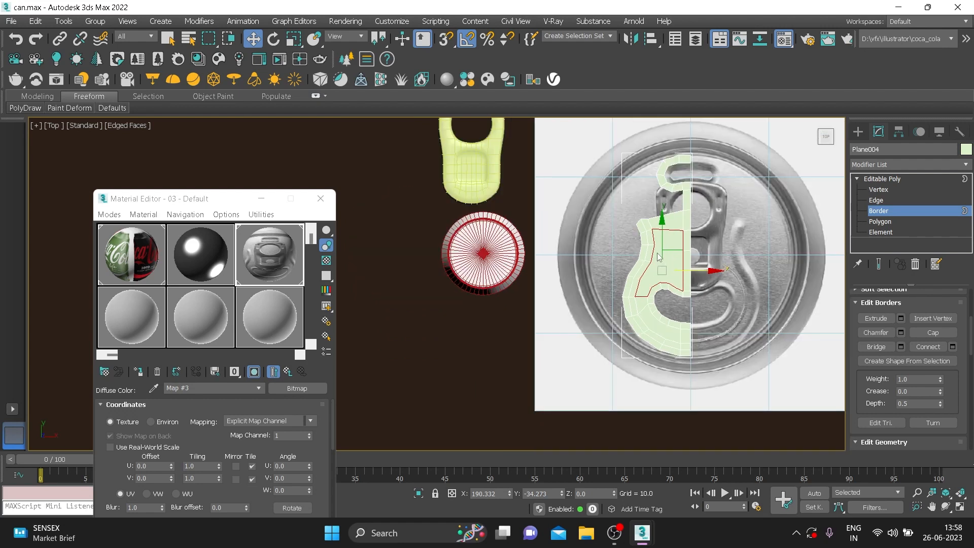
left_click(686, 155)
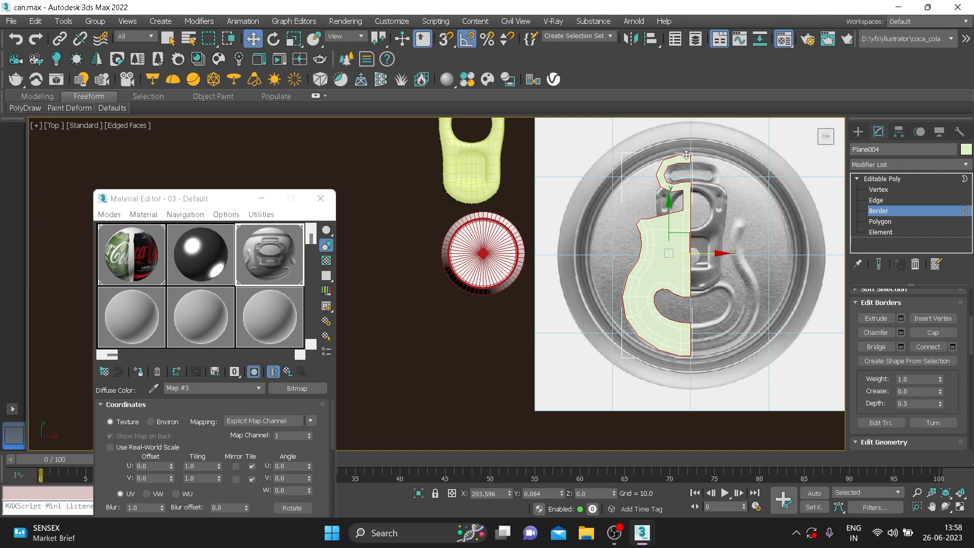
key("2")
left_click(687, 154)
middle_click_drag(692, 197, 699, 184)
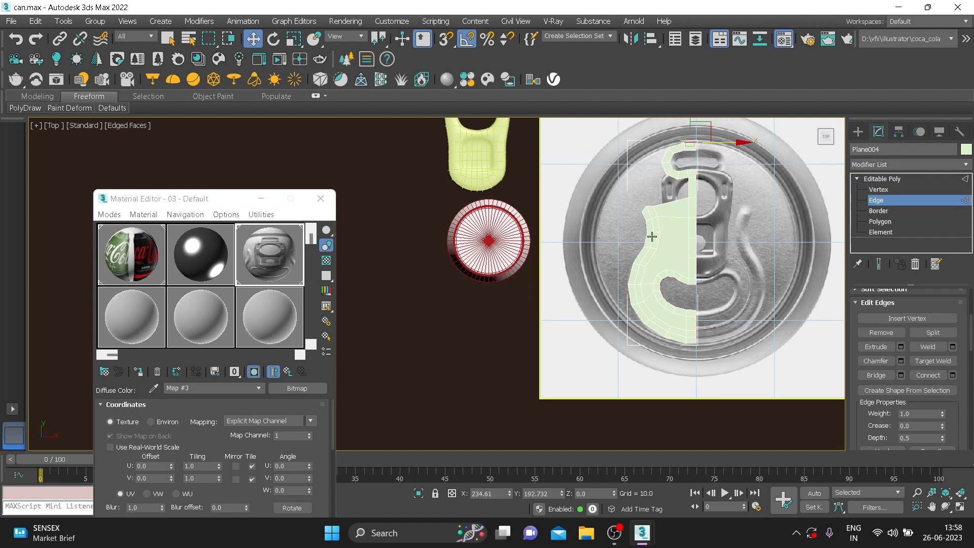
left_click(644, 219)
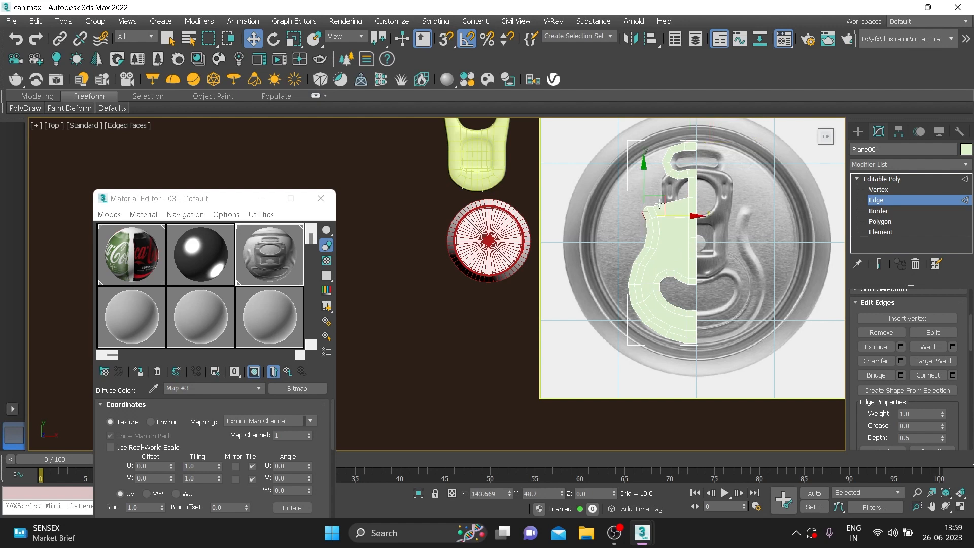
left_click(671, 177)
left_click(668, 202)
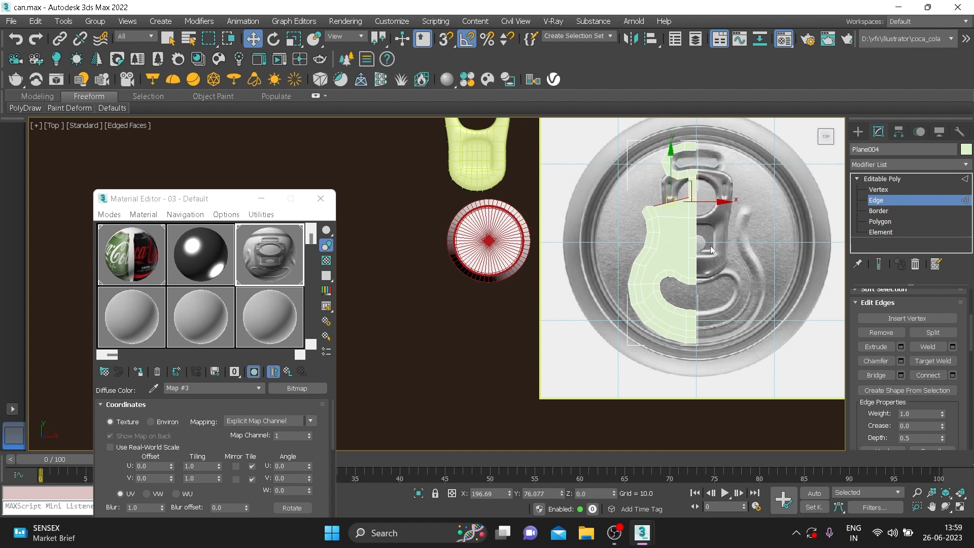
Cut cross edges through the capped face, joining the left ridge strip's inner vertices to the centre strip and the mouth-opening strip
scroll(711, 250, "up", 8)
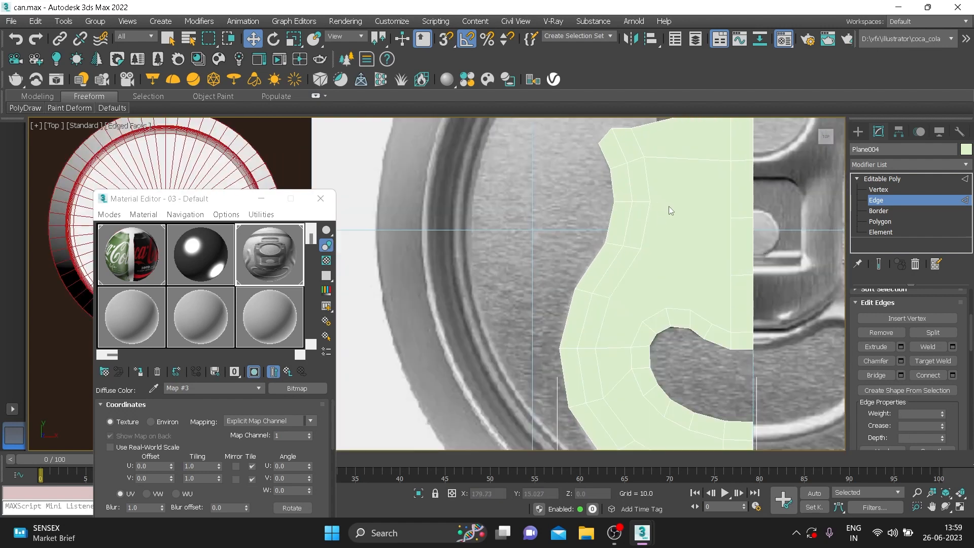
left_click(878, 190)
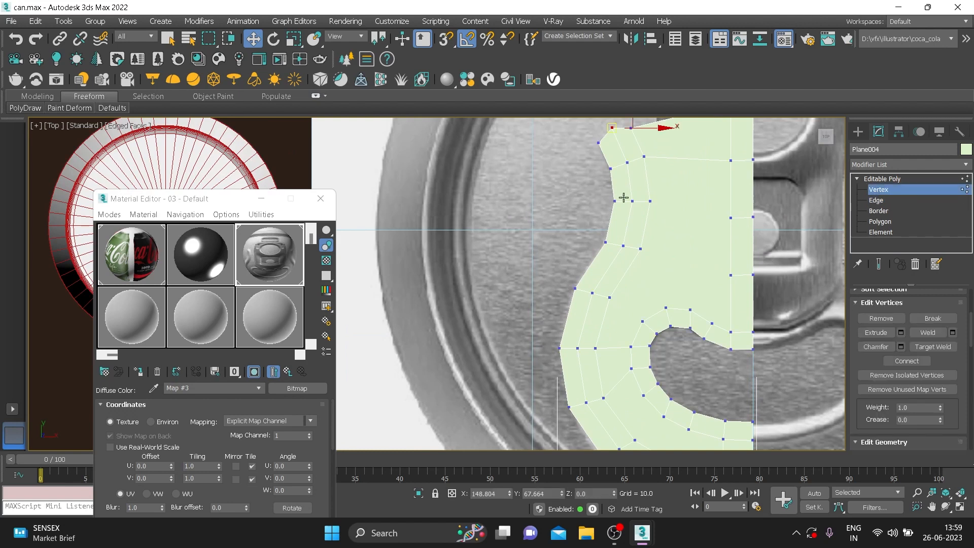
right_click(675, 206)
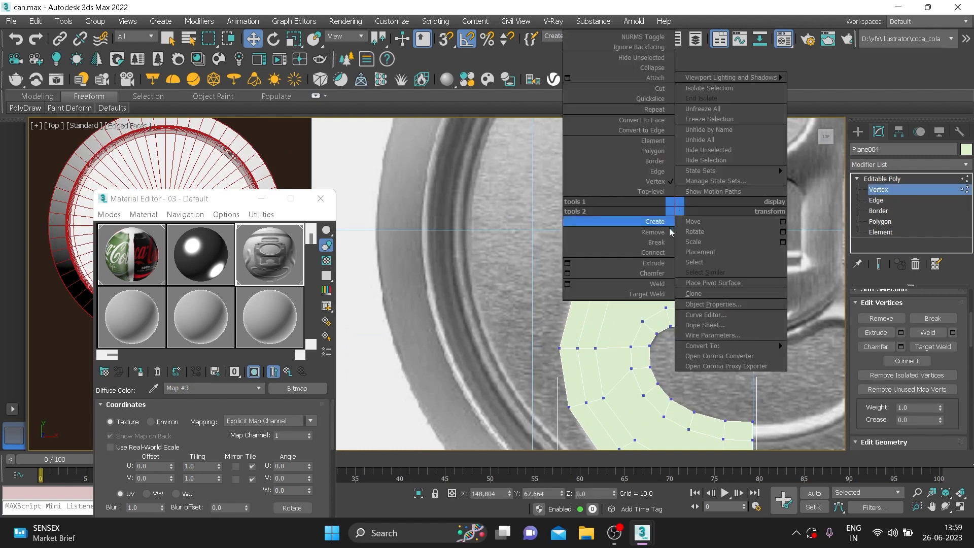
left_click(656, 109)
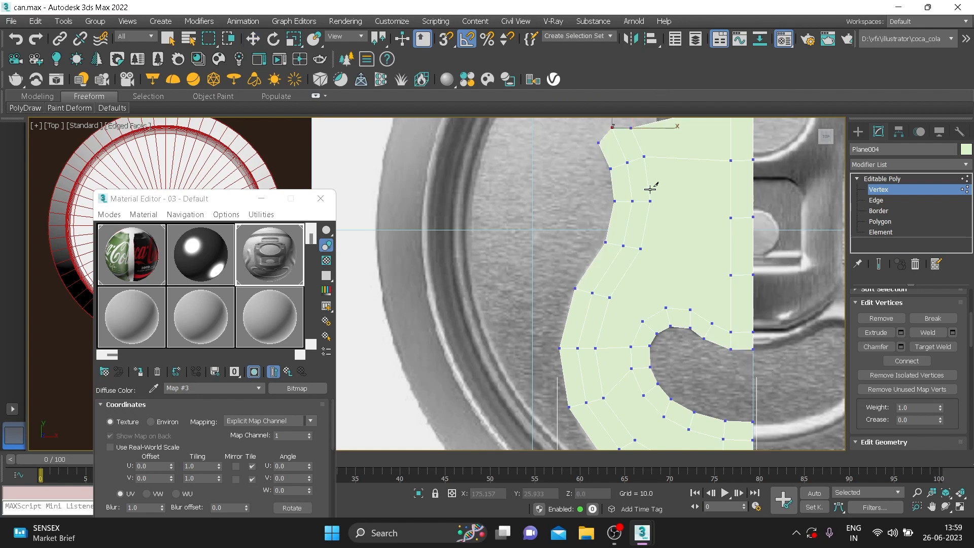
left_click(650, 201)
left_click(731, 219)
right_click(761, 252)
middle_click_drag(652, 308, 642, 257)
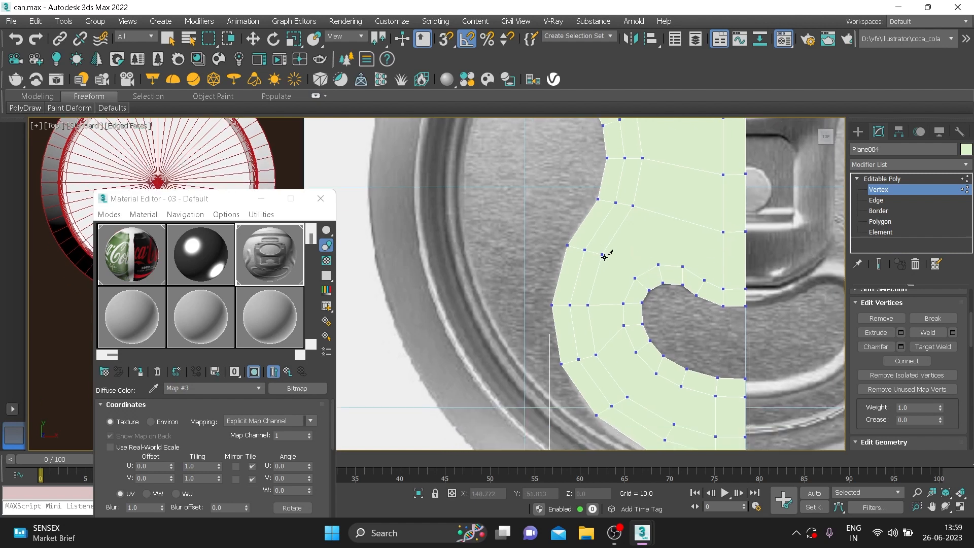
left_click(635, 278)
middle_click_drag(691, 302, 672, 238)
right_click(618, 288)
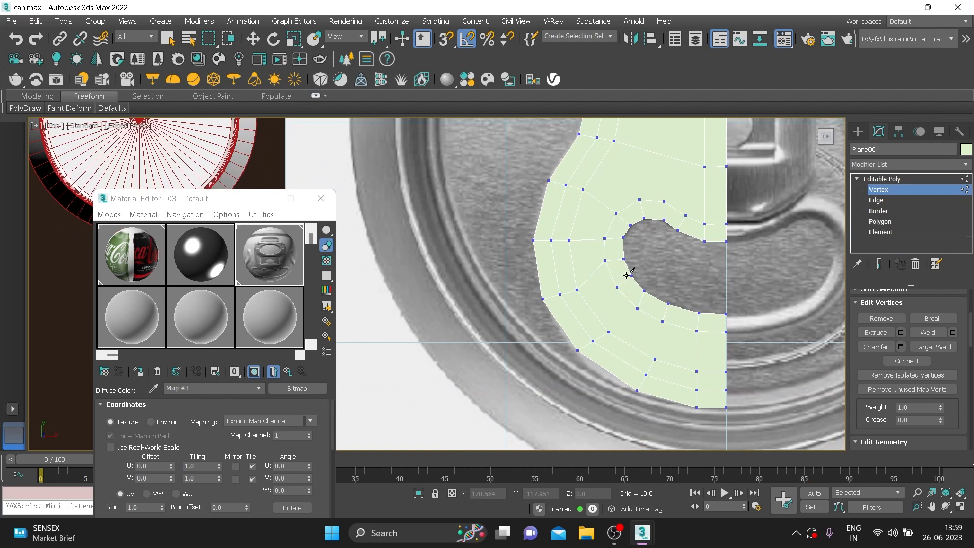
Cut connecting edges between the mouth-opening strip and the outer strip around the lower left of the opening
left_click(617, 288)
left_click(638, 309)
left_click(622, 358)
left_click(609, 371)
left_click(655, 359)
right_click(711, 353)
Cut two lengthwise edge lines from above the mouth opening through the cross edges to the surface's upper edge
middle_click_drag(684, 277, 685, 343)
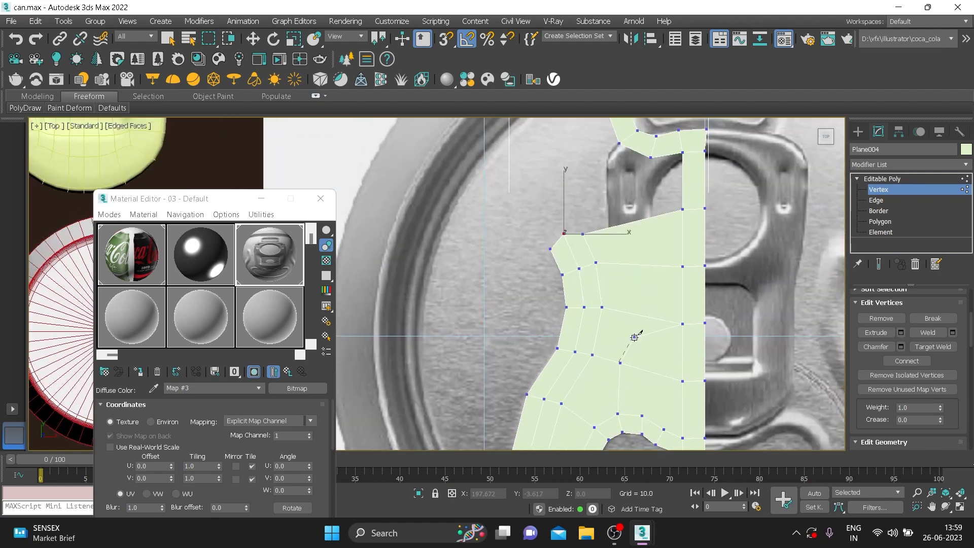
left_click(635, 314)
left_click(634, 265)
middle_click_drag(664, 299, 653, 253)
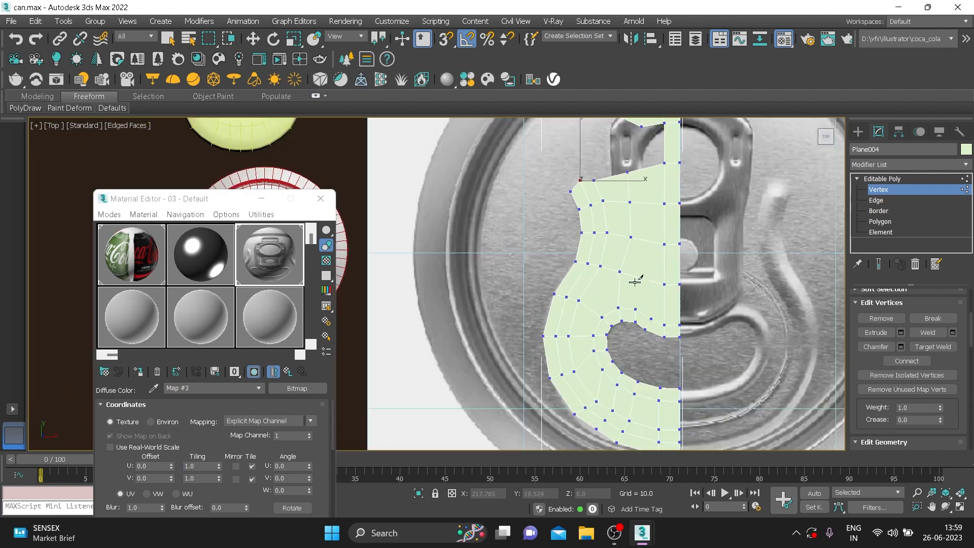
left_click(641, 278)
left_click(650, 240)
left_click(650, 203)
left_click(647, 167)
left_click(651, 319)
Cut an edge loop around the mouth opening, midway between its strip and the outer strip, ending at the centre line
left_click(652, 300)
left_click(639, 294)
left_click(619, 291)
left_click(589, 308)
left_click(581, 335)
left_click(632, 408)
left_click(659, 415)
left_click(680, 416)
right_click(681, 414)
left_click(652, 299)
mouse_move(704, 289)
middle_mouse_down()
mouse_move(701, 263)
mouse_move(694, 273)
middle_mouse_up()
scroll(702, 260, "down", 2)
scroll(692, 275, "up", 1)
mouse_move(673, 226)
middle_mouse_down()
mouse_move(667, 301)
mouse_move(649, 298)
mouse_move(665, 229)
mouse_move(658, 218)
middle_mouse_up()
right_click(669, 242)
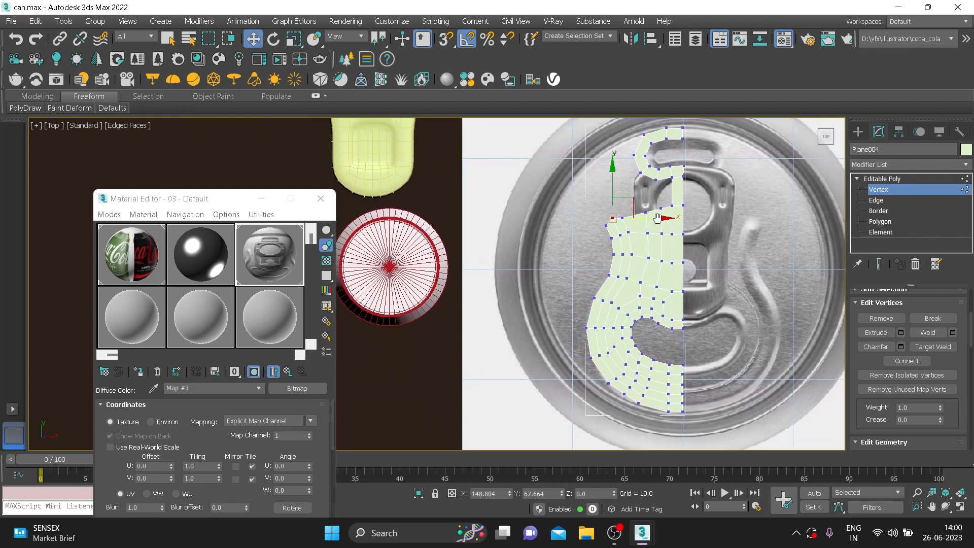
Apply a Symmetry modifier to the half lid surface, mirrored on the X axis with Flip enabled
left_click(884, 179)
left_click(887, 163)
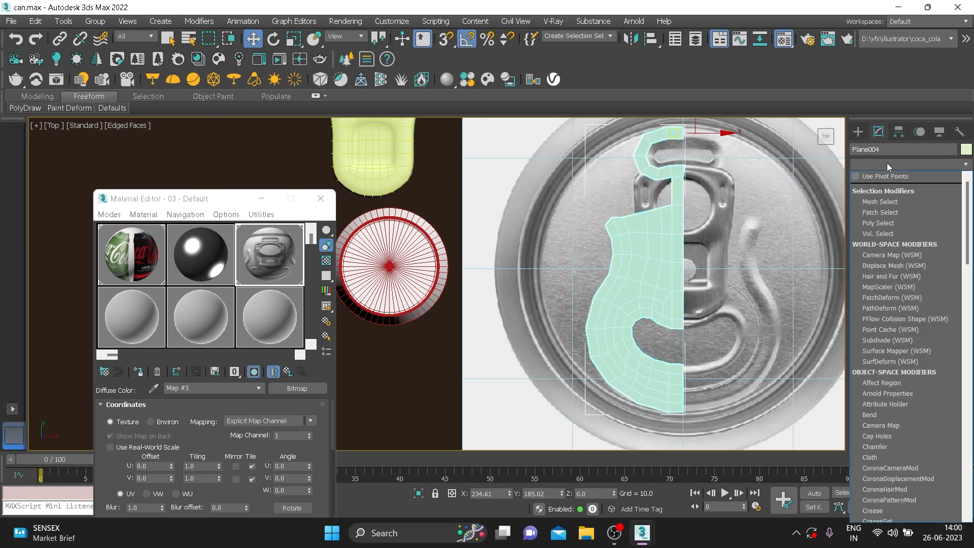
type("try")
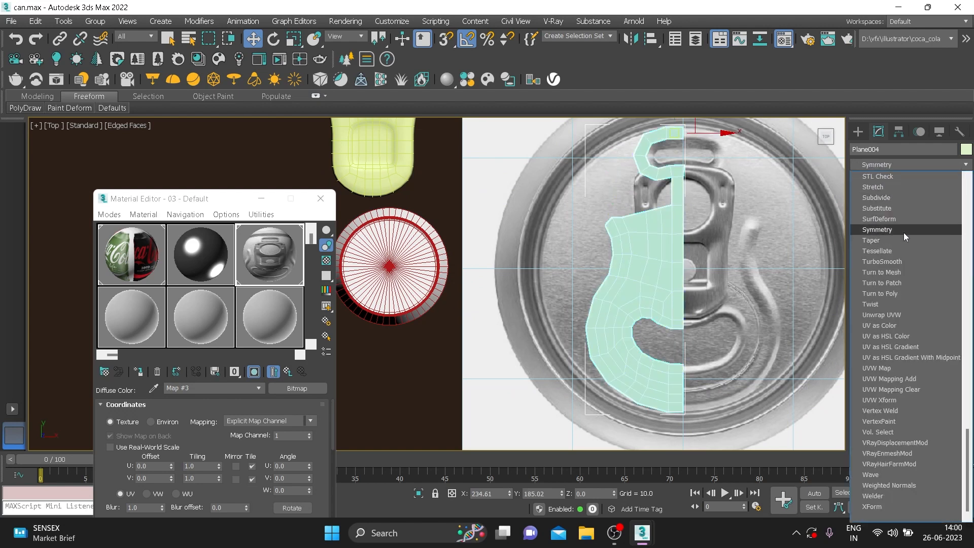
left_click(903, 231)
left_click(905, 340)
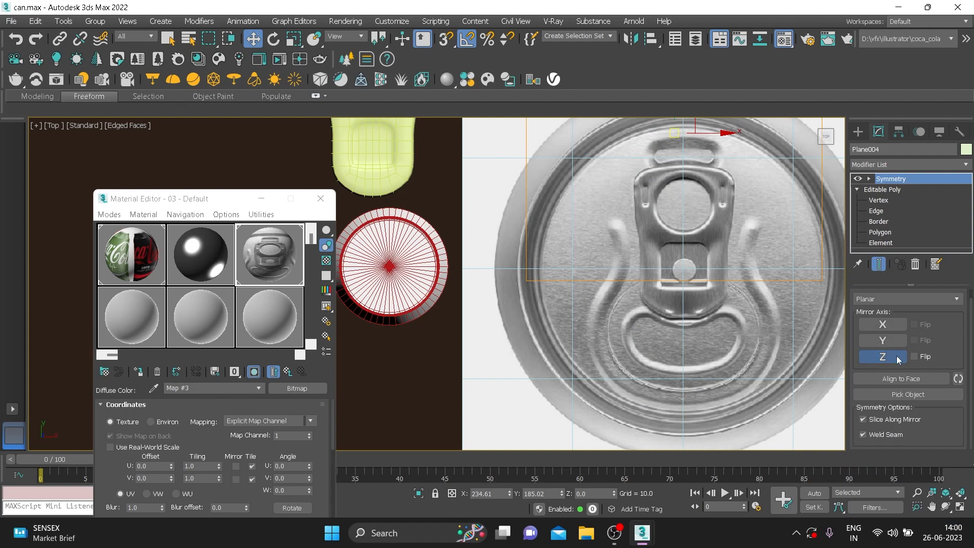
left_click(893, 325)
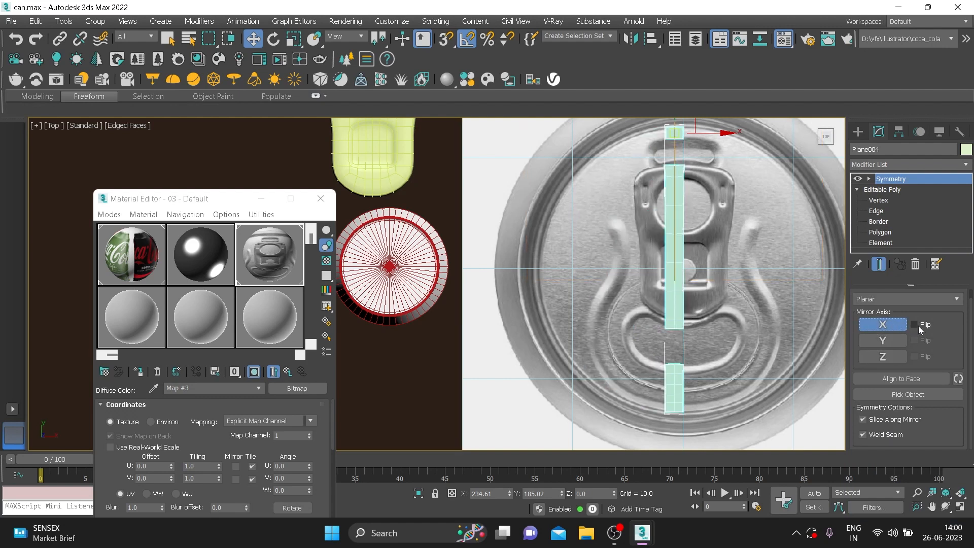
left_click(917, 326)
Move the Symmetry mirror plane about 11.7 units along X onto the lid's centre line
left_click(886, 189)
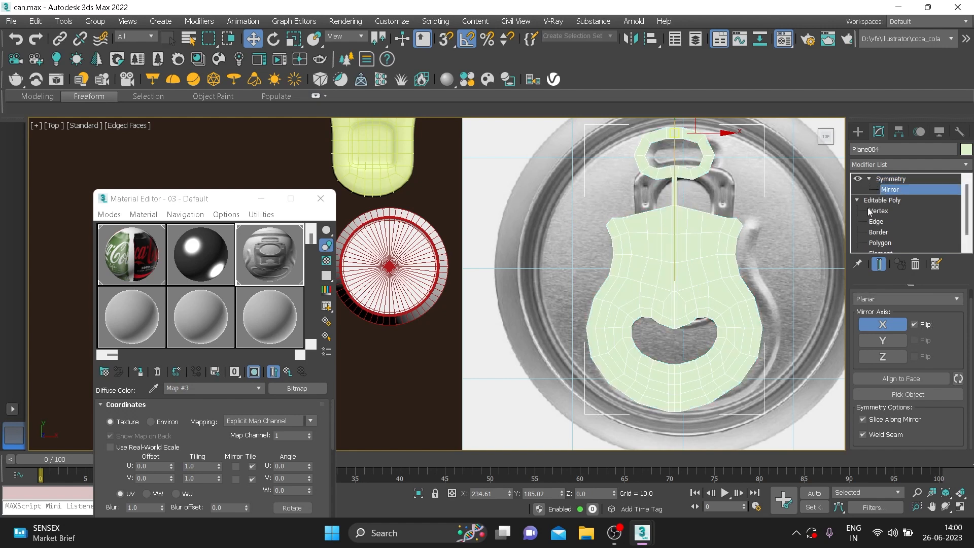
scroll(692, 275, "down", 2)
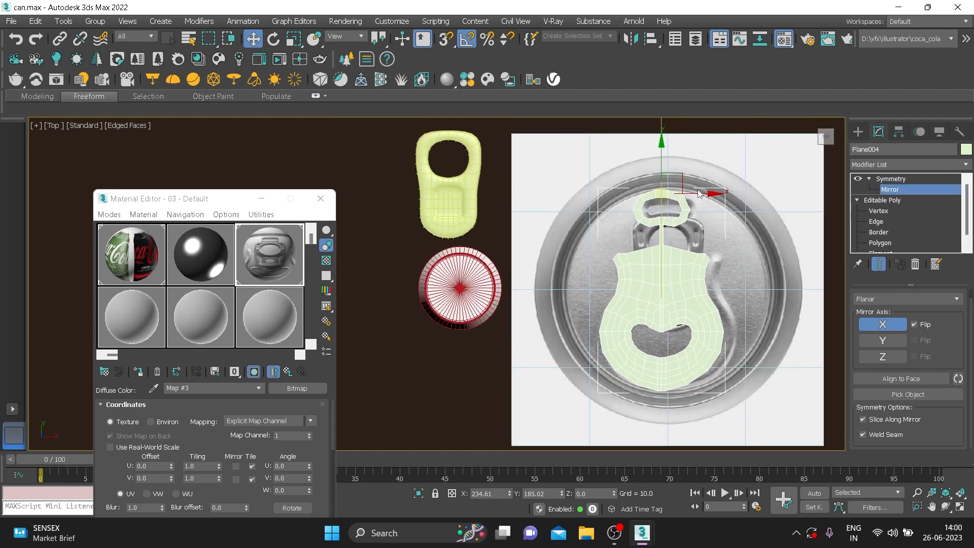
mouse_move(699, 193)
left_mouse_down()
mouse_move(717, 193)
mouse_move(708, 194)
left_mouse_up()
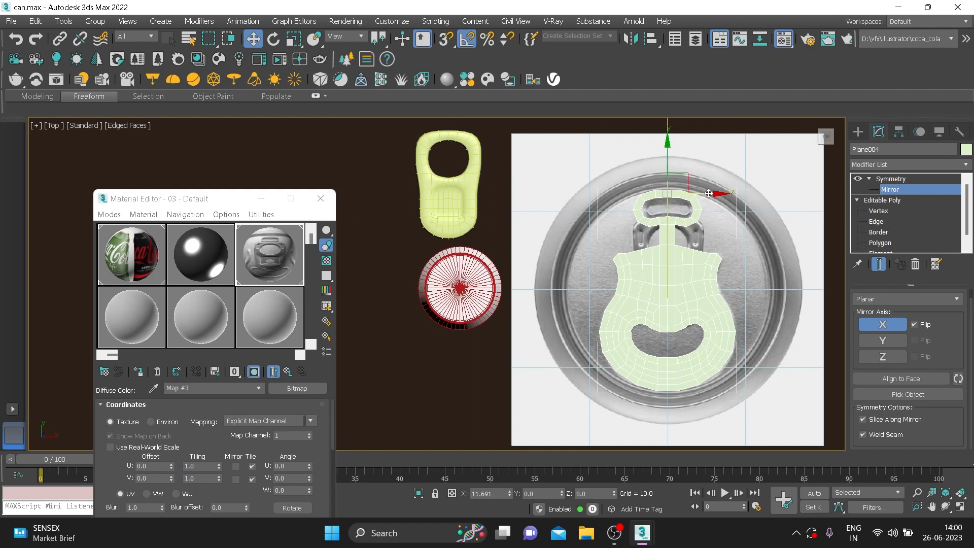
left_click(891, 178)
Convert the mirrored lid surface to an Editable Poly
middle_click_drag(689, 272, 658, 236)
scroll(658, 236, "down", 2)
scroll(657, 236, "up", 2)
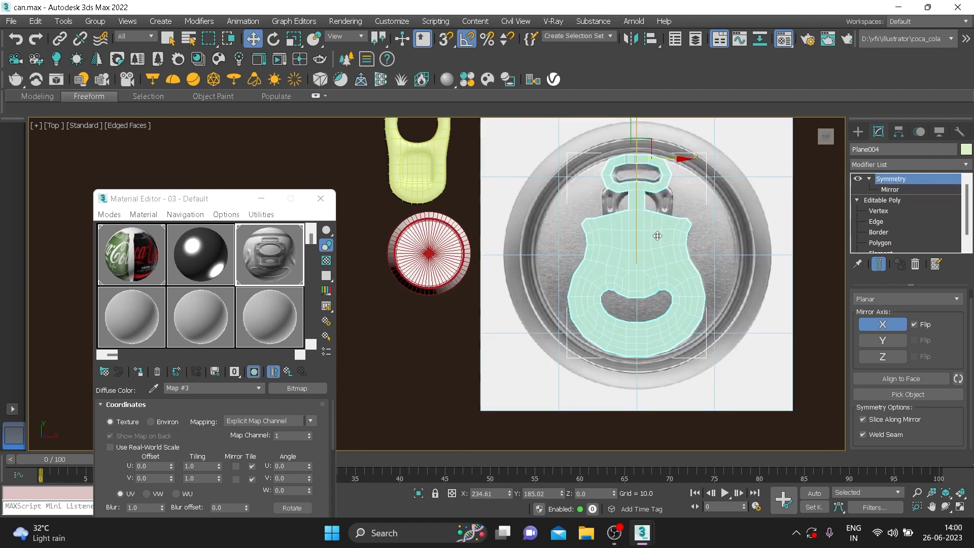
right_click(656, 234)
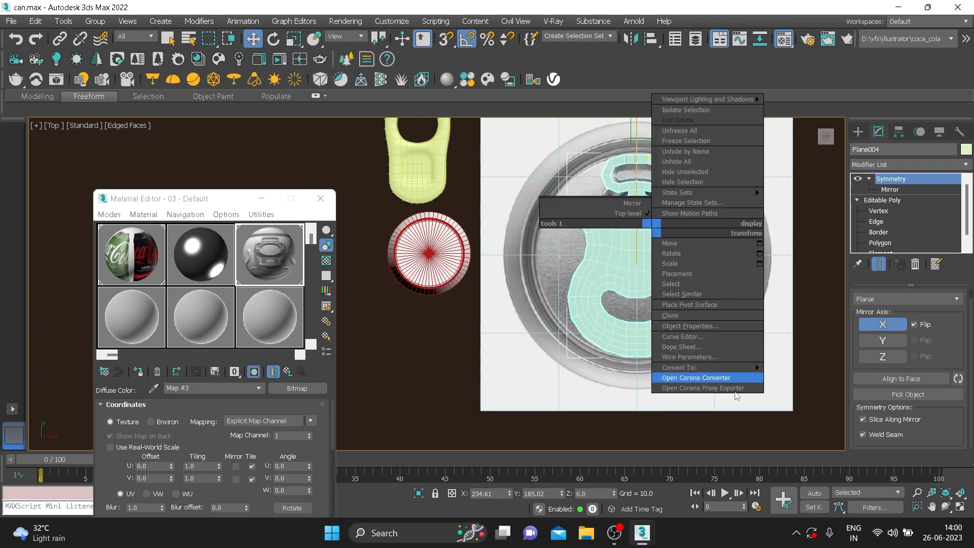
mouse_move(751, 367)
left_click(794, 379)
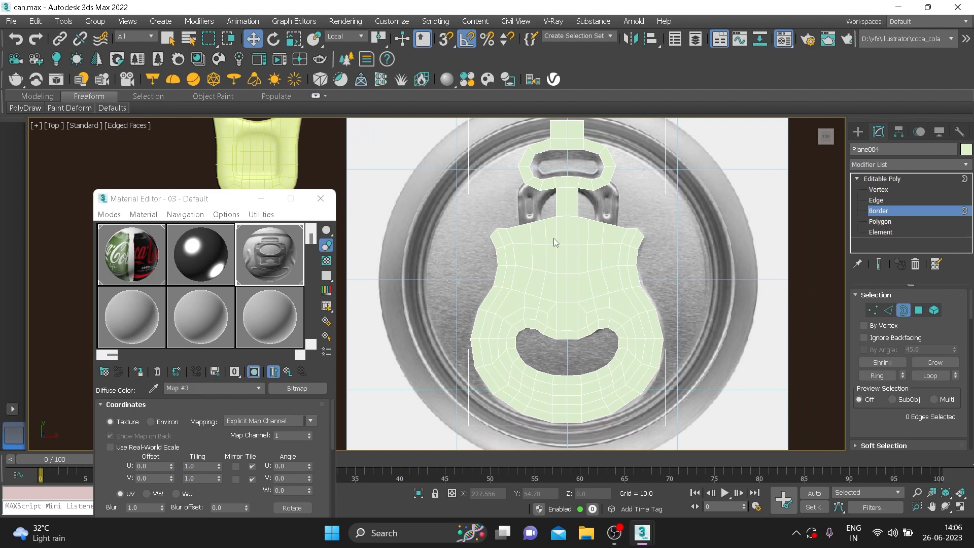
Select the surface's outer border and examine the centre seam above the upper ring opening for unwelded vertices
left_click(870, 203)
left_click(872, 211)
left_click(579, 177)
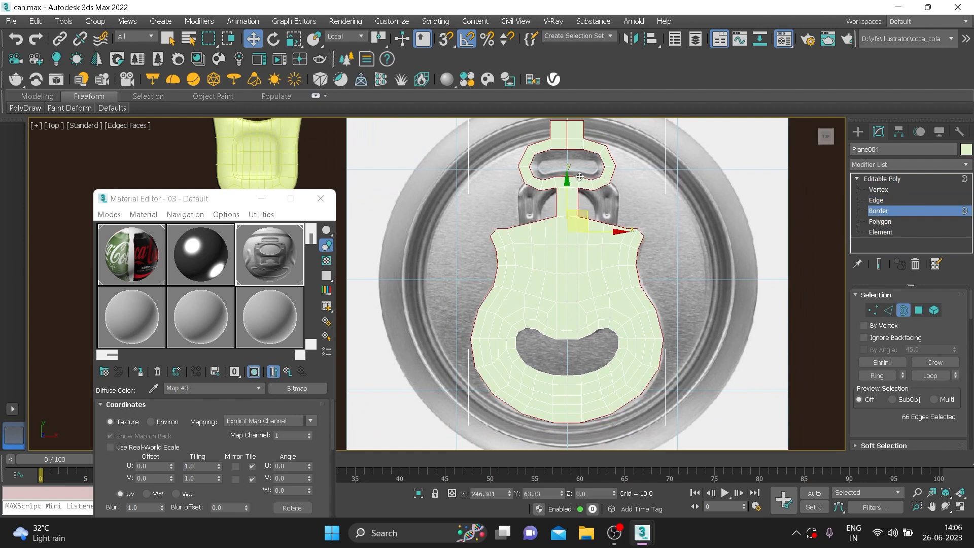
scroll(587, 157, "up", 3)
middle_click_drag(585, 158, 576, 218)
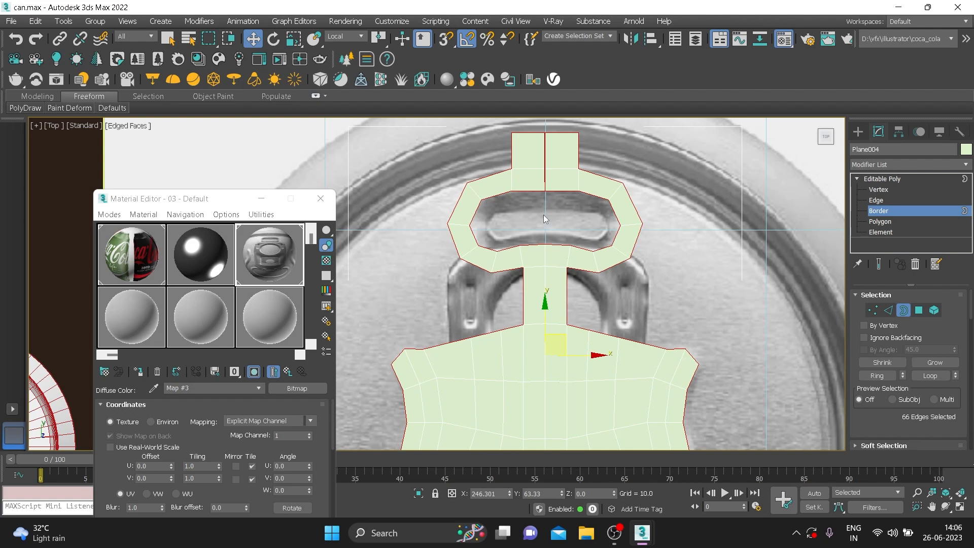
scroll(543, 215, "up", 8)
scroll(532, 320, "up", 2)
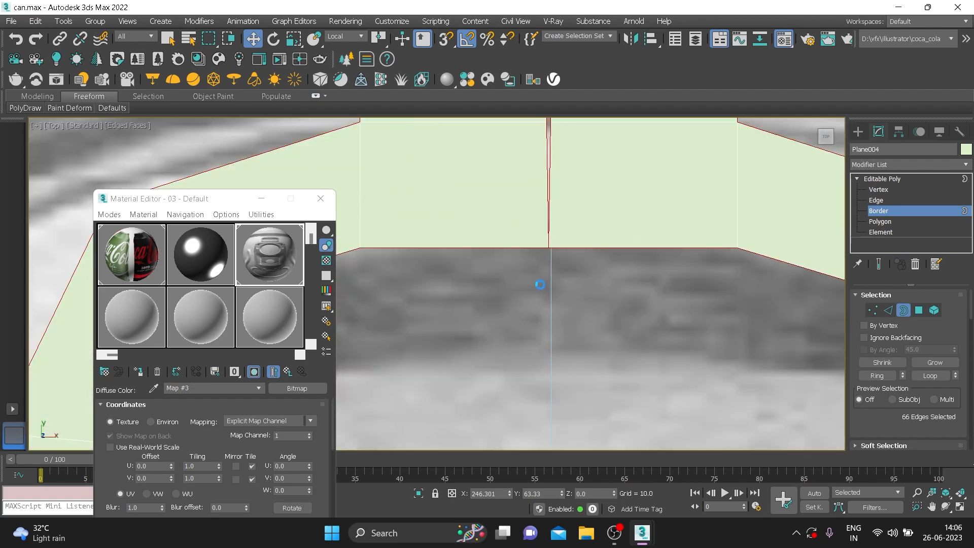
scroll(572, 350, "up", 2)
scroll(586, 224, "down", 2)
middle_click_drag(579, 197, 587, 302)
Weld the two centre seam vertices at the upper ring's inner edge, raising the weld threshold
left_click(878, 189)
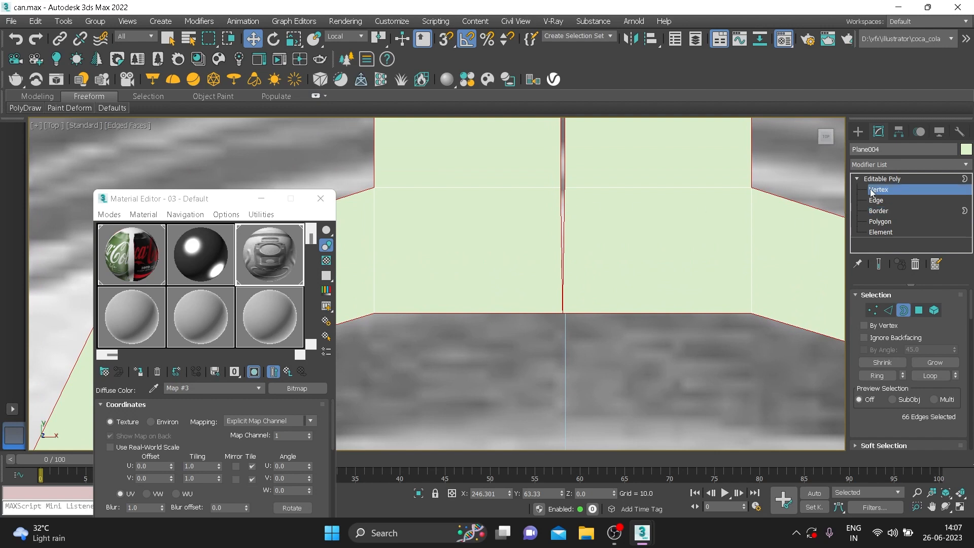
left_click_drag(528, 335, 574, 309)
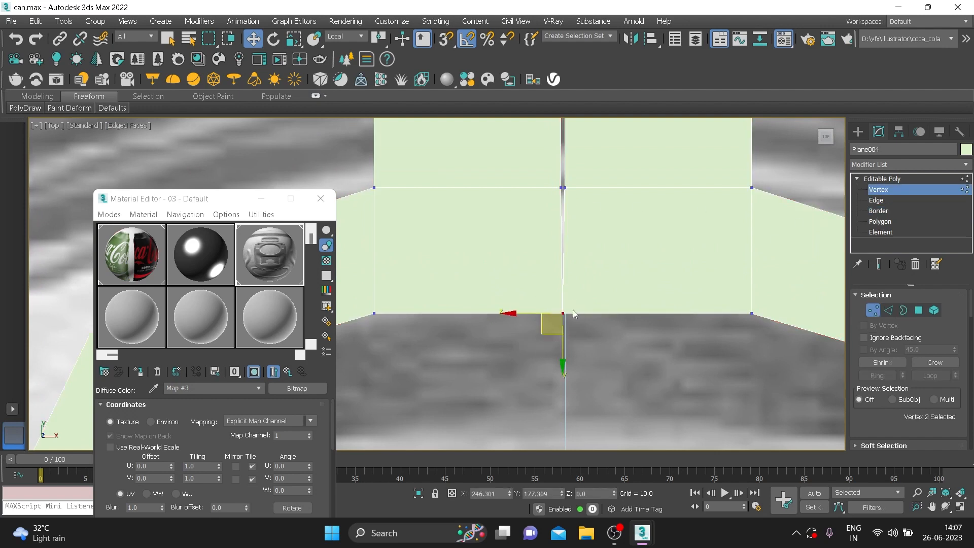
right_click(573, 310)
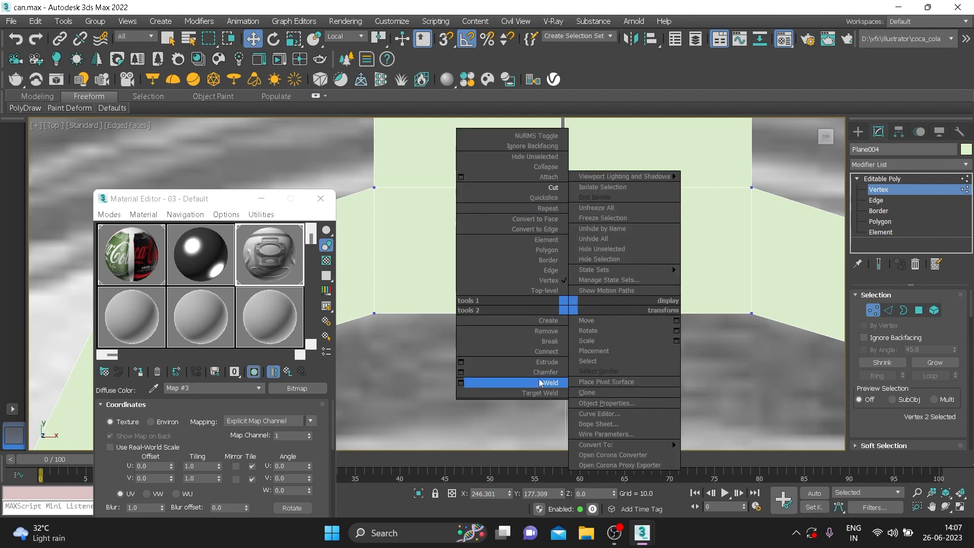
left_click(461, 382)
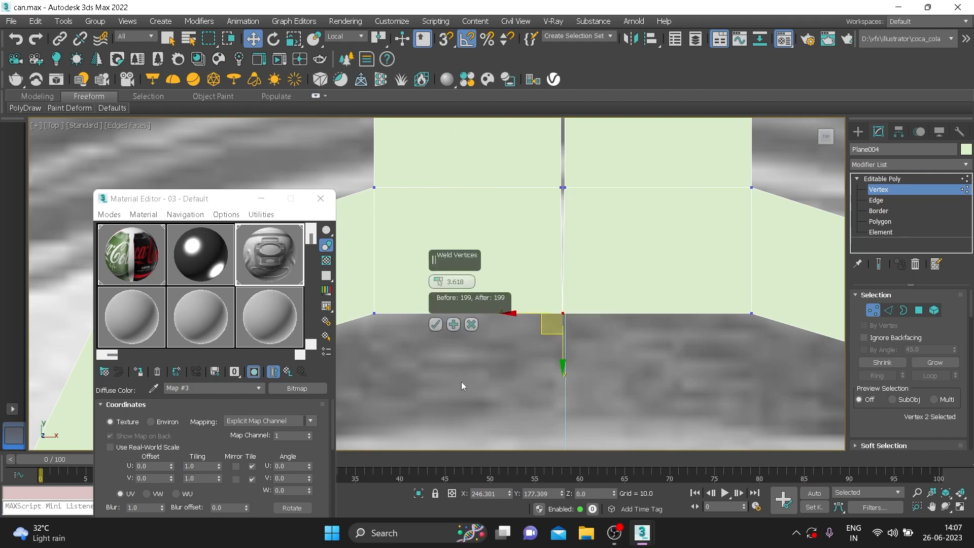
left_click_drag(440, 285, 441, 275)
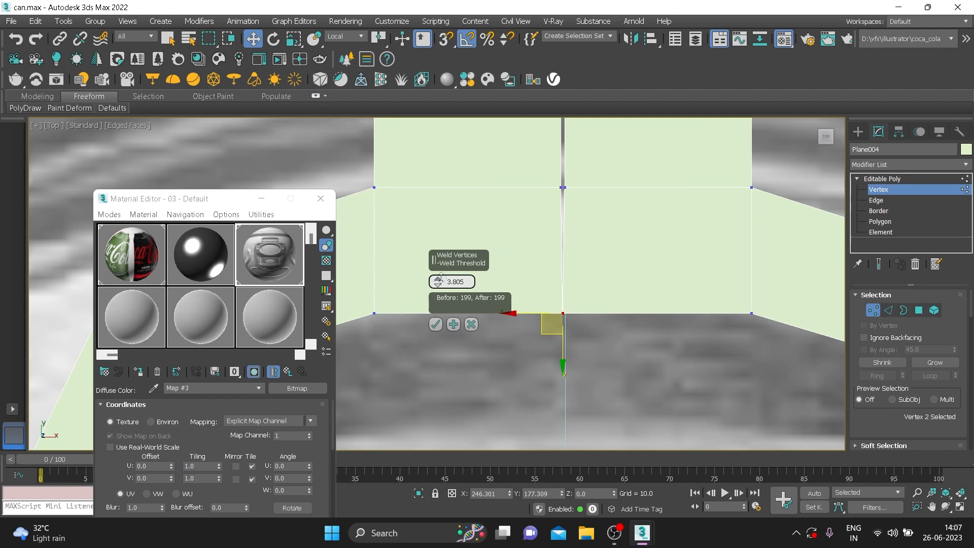
left_click(436, 325)
Weld the two remaining pairs of unmerged centre seam vertices on the strip above the upper ring
left_click_drag(580, 208, 579, 206)
right_click(561, 189)
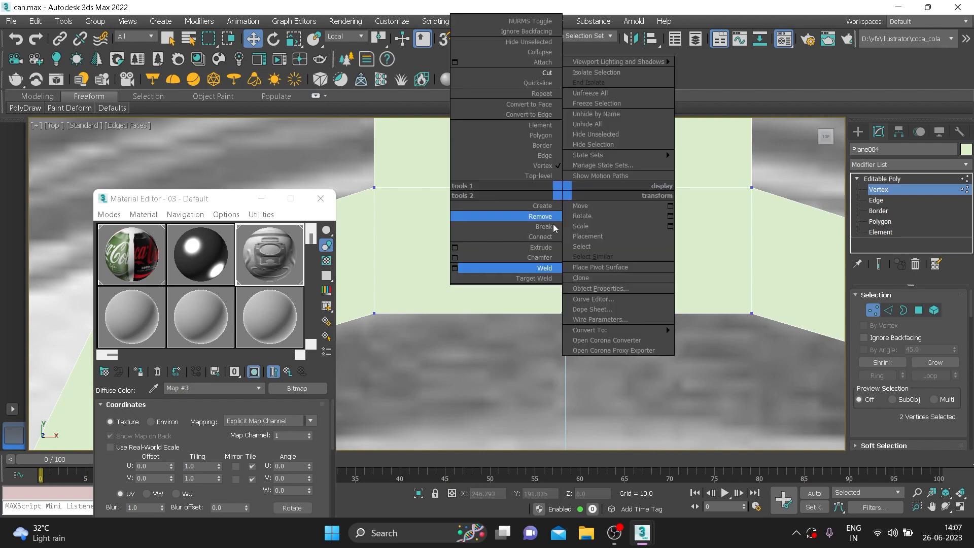
left_click(537, 271)
middle_click_drag(580, 198, 583, 386)
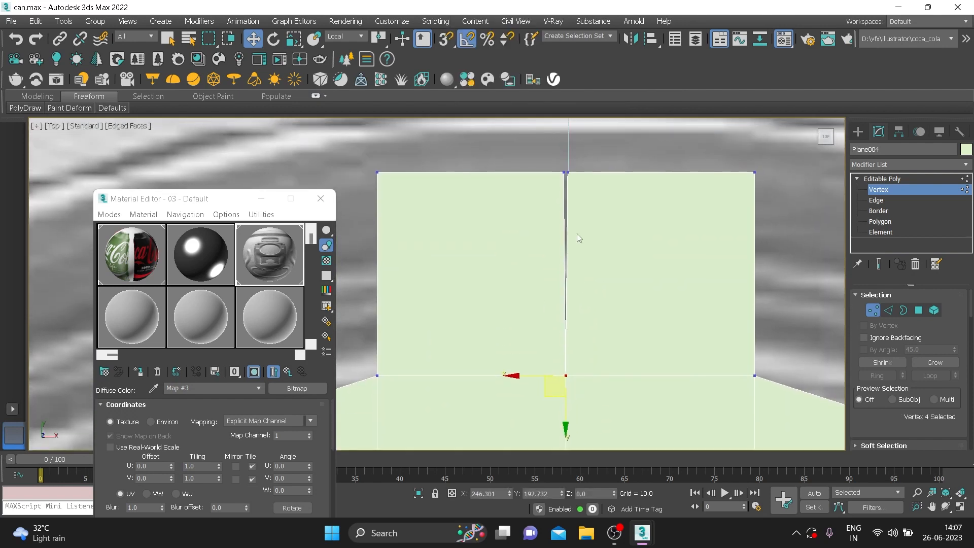
left_click_drag(555, 165, 579, 185)
right_click(567, 180)
left_click(552, 255)
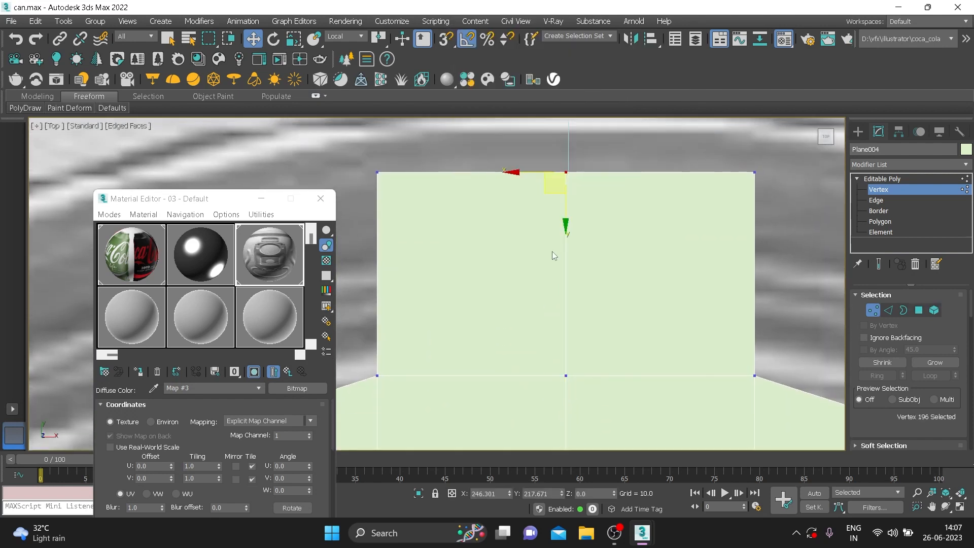
Select the border of the upper ring's opening and cap it with a polygon
scroll(603, 278, "down", 3)
scroll(604, 278, "down", 3)
middle_click_drag(612, 293, 617, 163)
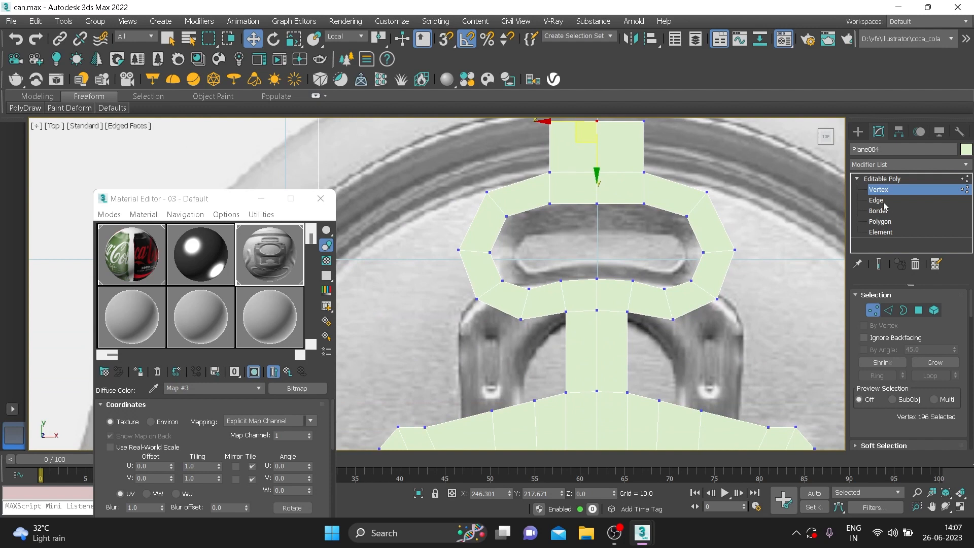
left_click(882, 211)
left_click(602, 205)
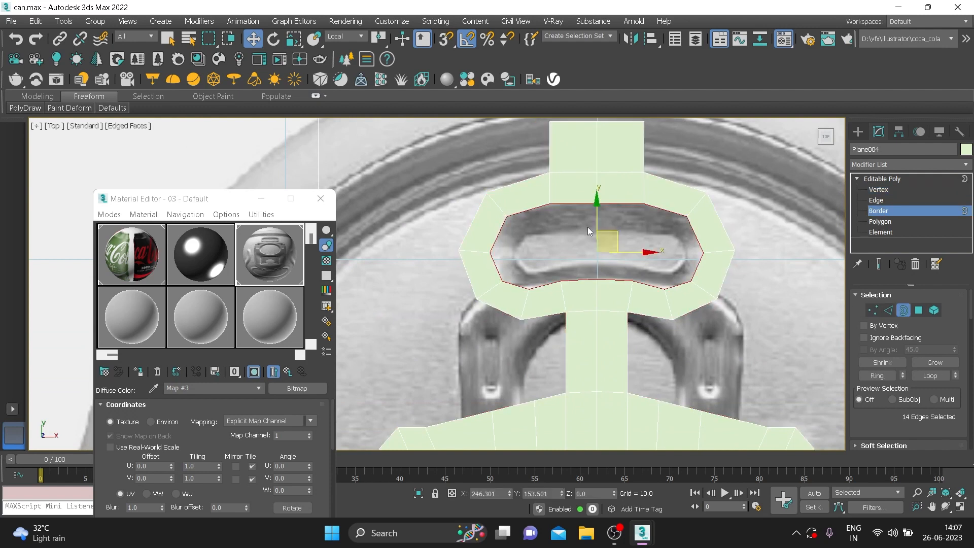
right_click(601, 247)
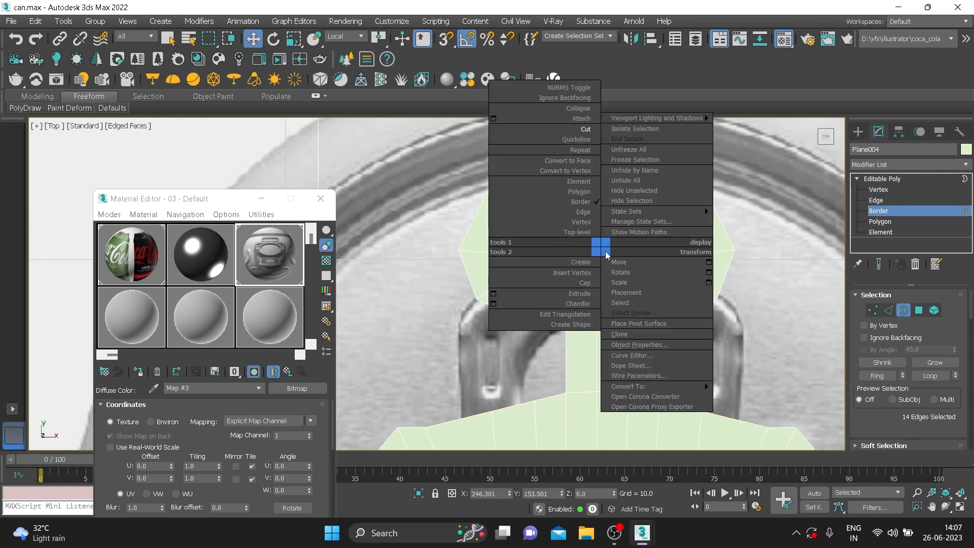
left_click(586, 282)
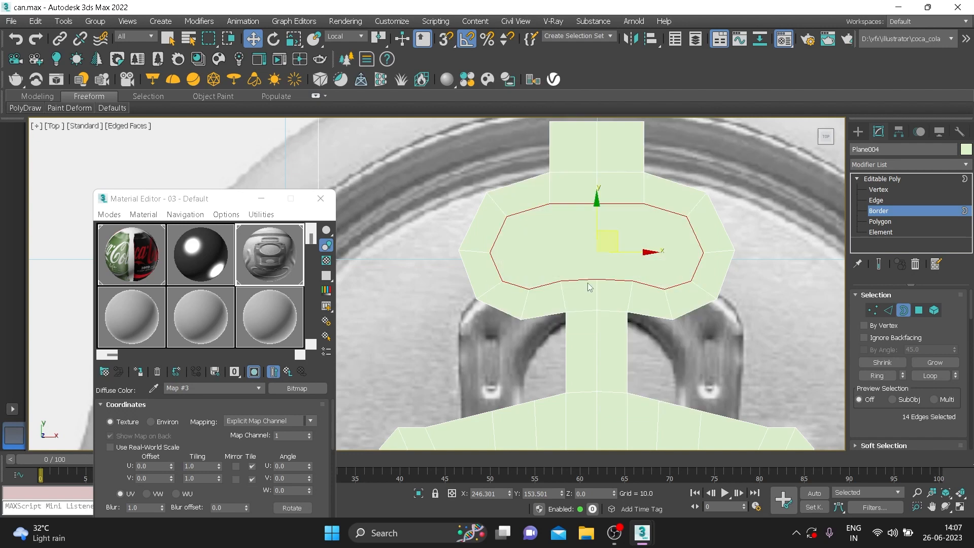
Make the surface see-through and inset the new cap polygon by scaling it inward uniformly toward the reference's recess
left_click(881, 221)
left_click(614, 233)
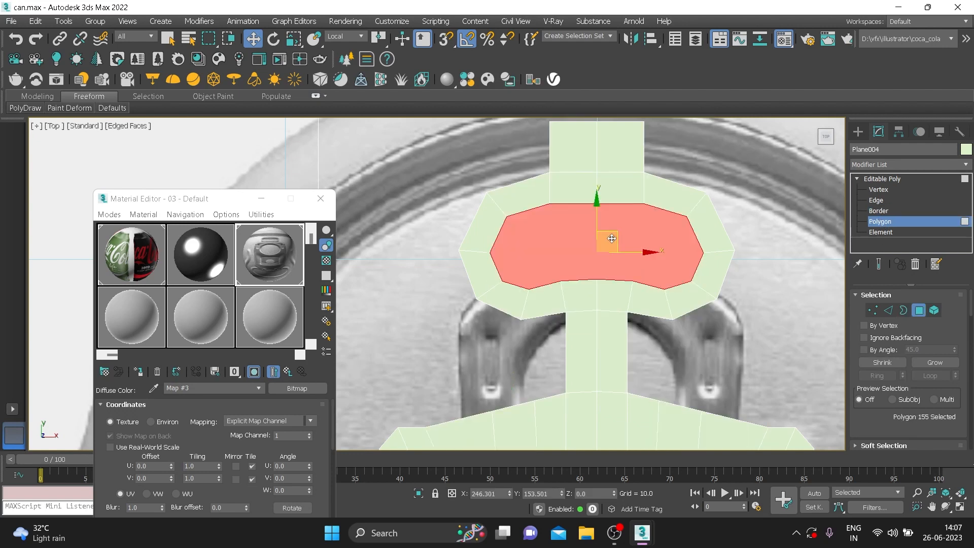
scroll(617, 239, "down", 4)
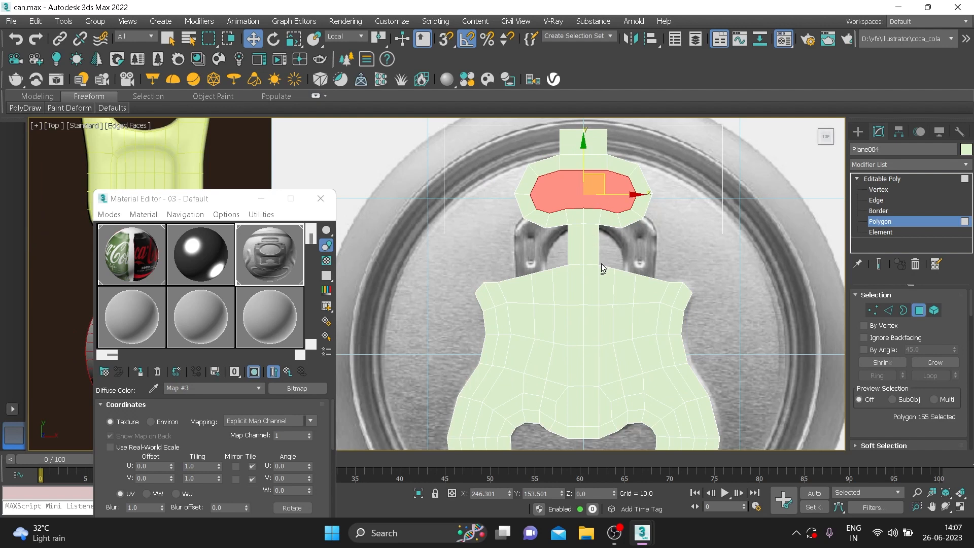
key("alt+x")
scroll(596, 220, "up", 3)
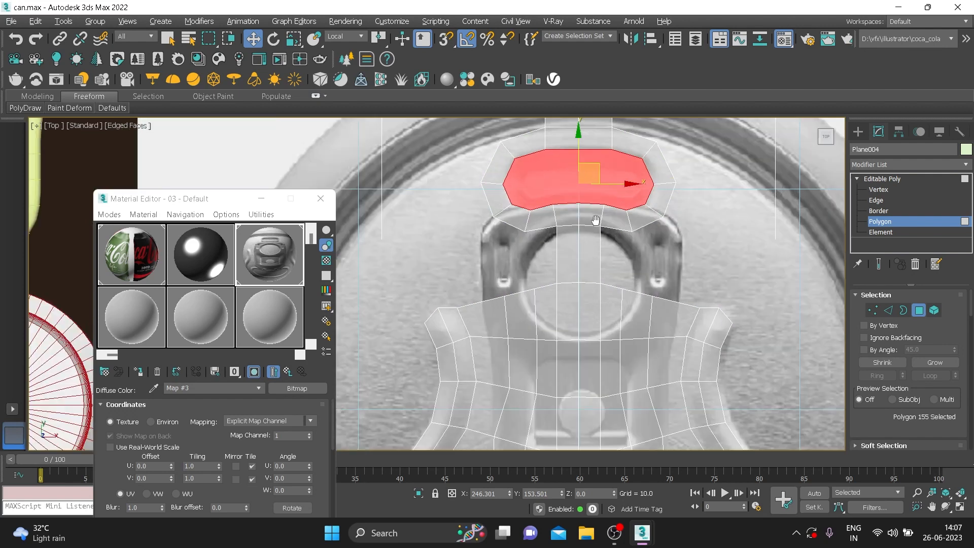
middle_click_drag(596, 219, 592, 276)
scroll(595, 276, "up", 2)
key("r")
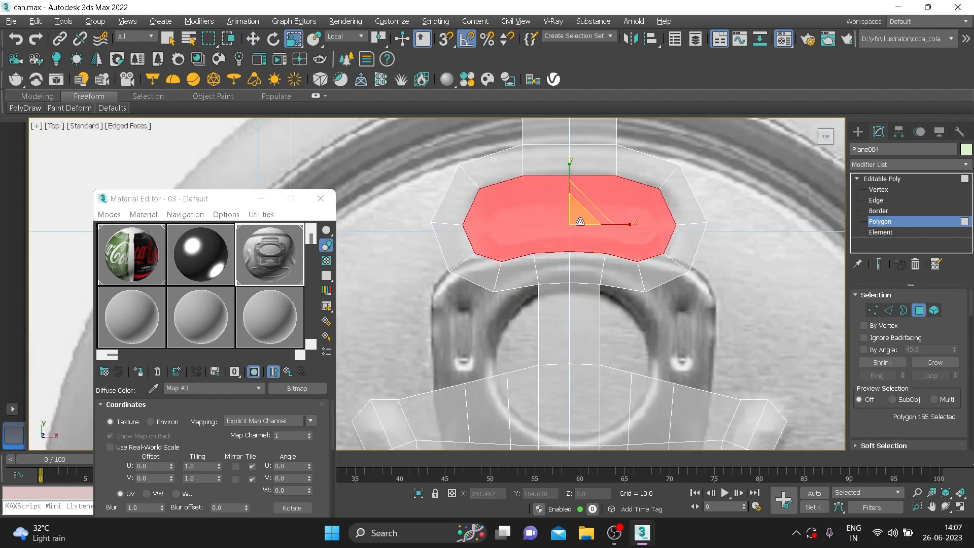
left_click_drag(578, 218, 584, 244)
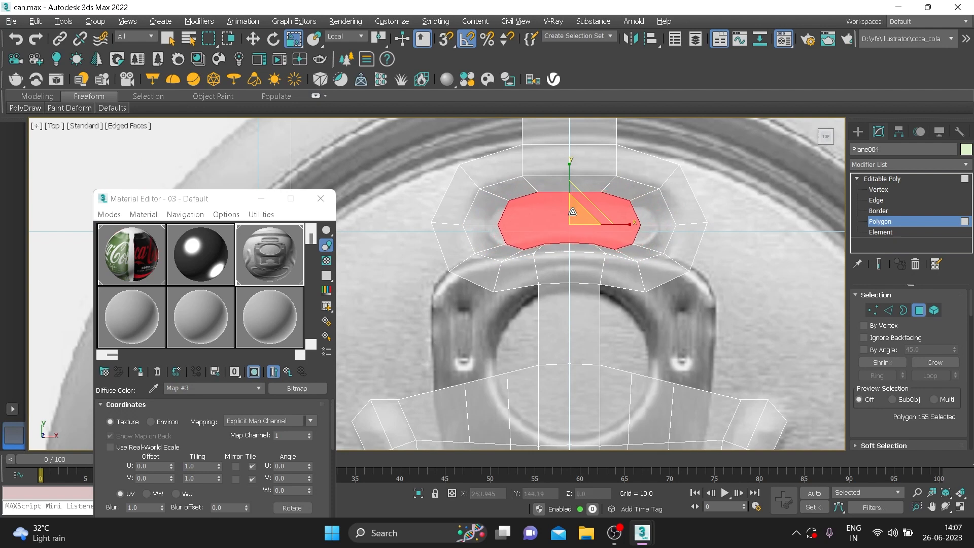
Flatten the inset polygon along Y and widen it along X to match the recess in the reference
left_click_drag(571, 168, 577, 184)
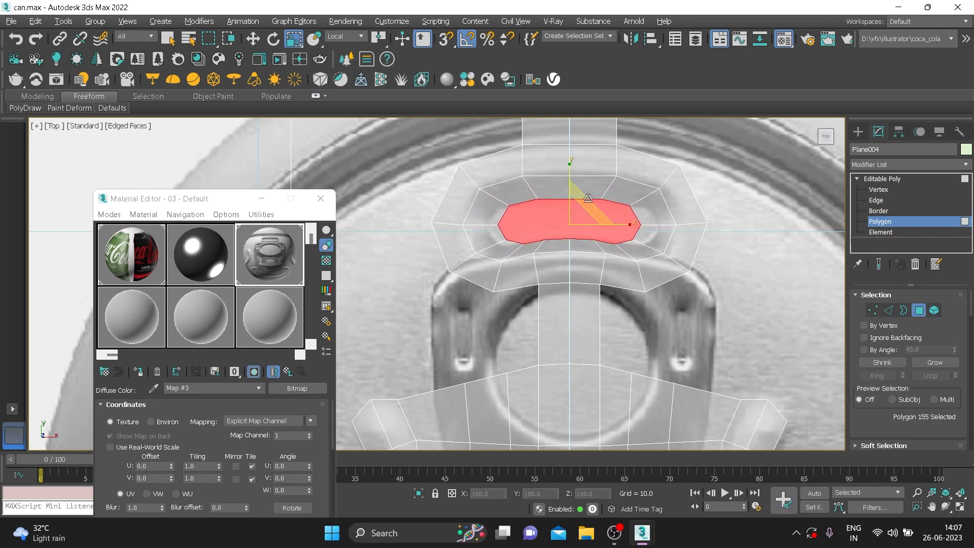
left_click_drag(631, 225, 637, 222)
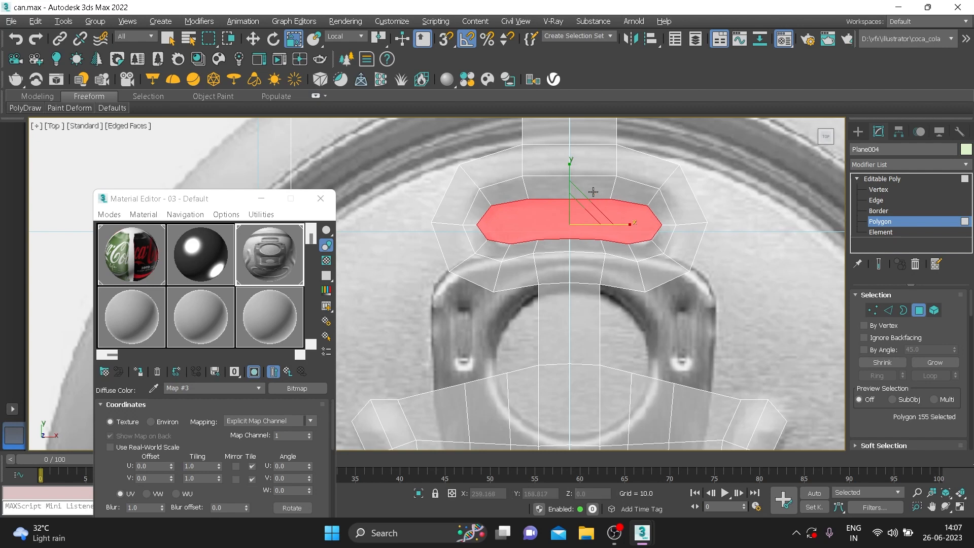
left_click_drag(572, 164, 572, 161)
Select the surface's outer border and scale it outward along X and Y, extending new faces toward the lid's rim
scroll(560, 187, "down", 5)
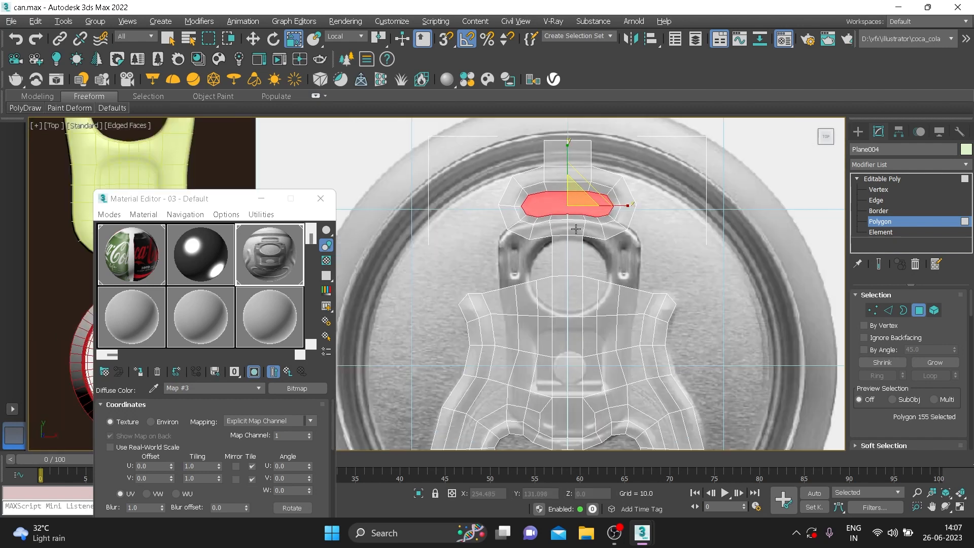
left_click(862, 211, "ctrl")
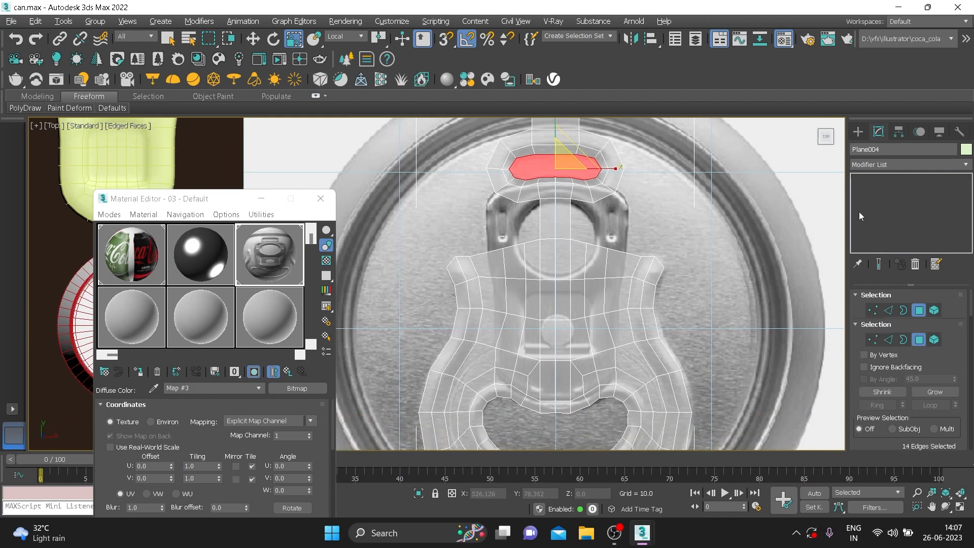
left_click(623, 186)
scroll(637, 207, "down", 2)
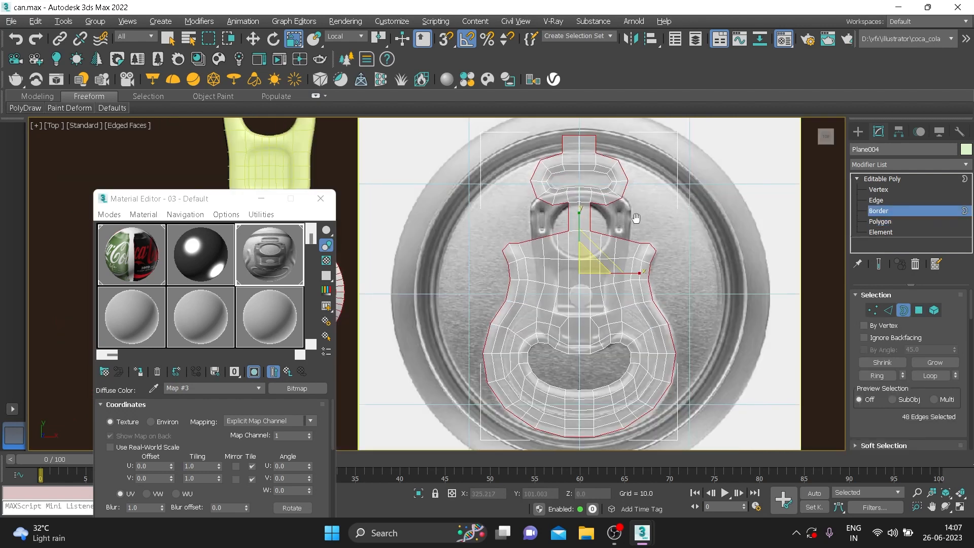
middle_click_drag(635, 219, 629, 201)
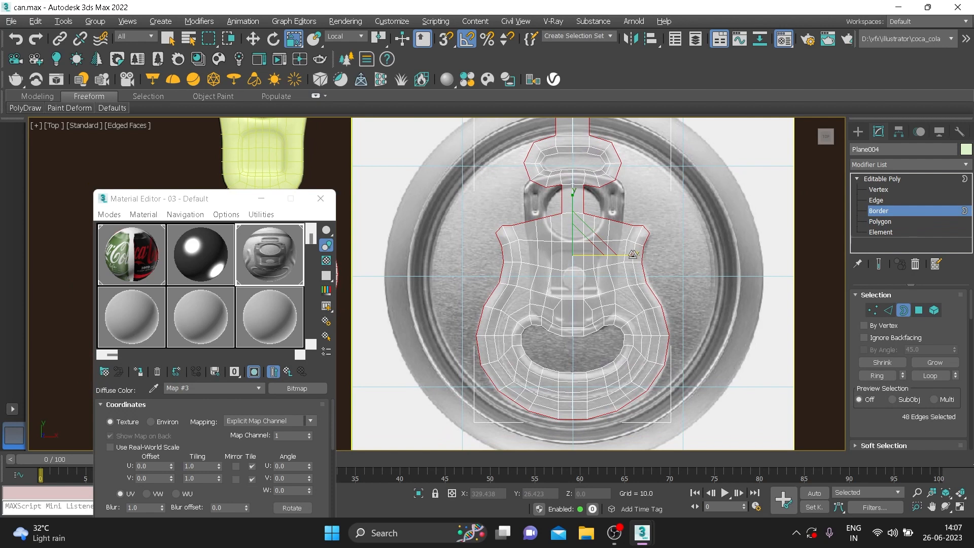
left_click_drag(633, 254, 651, 253)
middle_click_drag(592, 236, 591, 242)
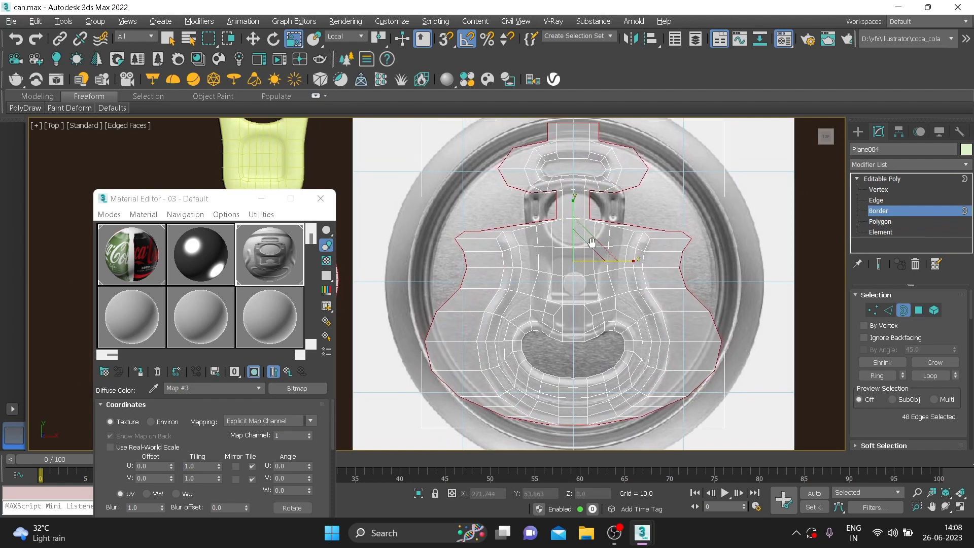
scroll(591, 242, "down", 2)
left_click_drag(581, 205, 583, 203)
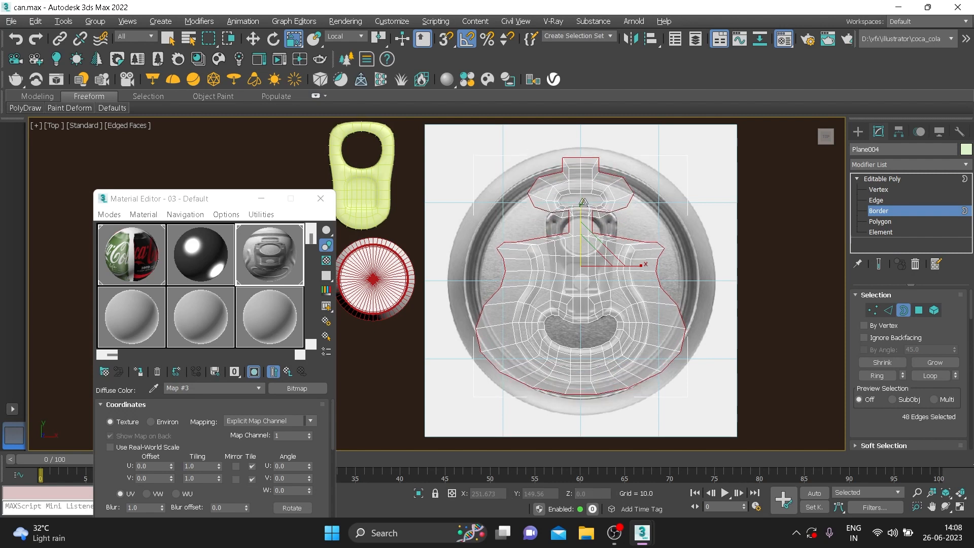
Round the extended outer border with a Spherify modifier and nudge the surface to align with the lid reference
left_click(875, 164)
type("sp")
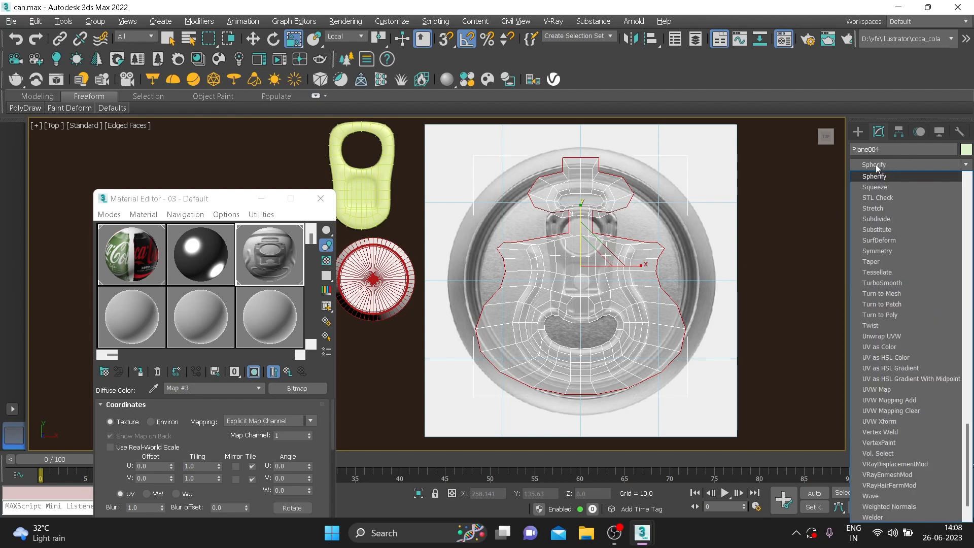
left_click(880, 177)
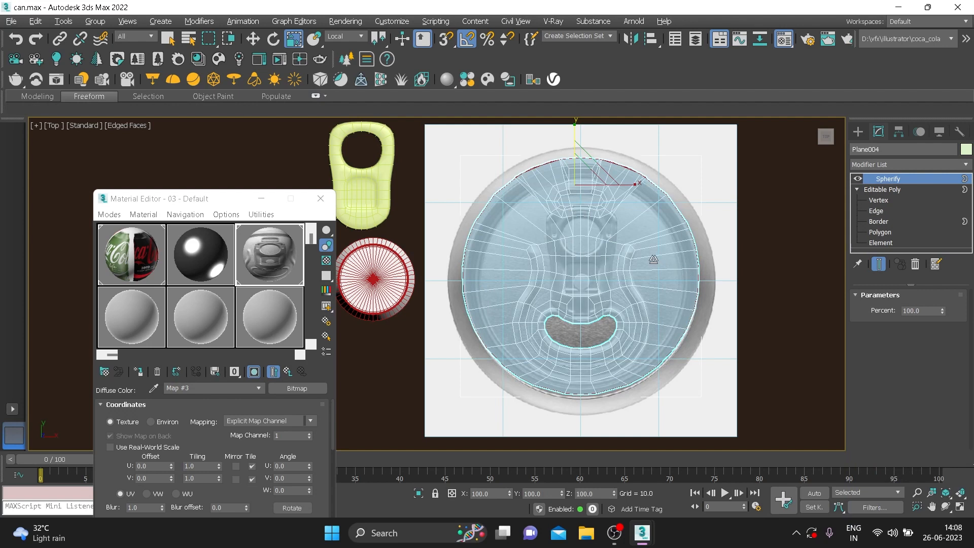
middle_click_drag(650, 256, 655, 278)
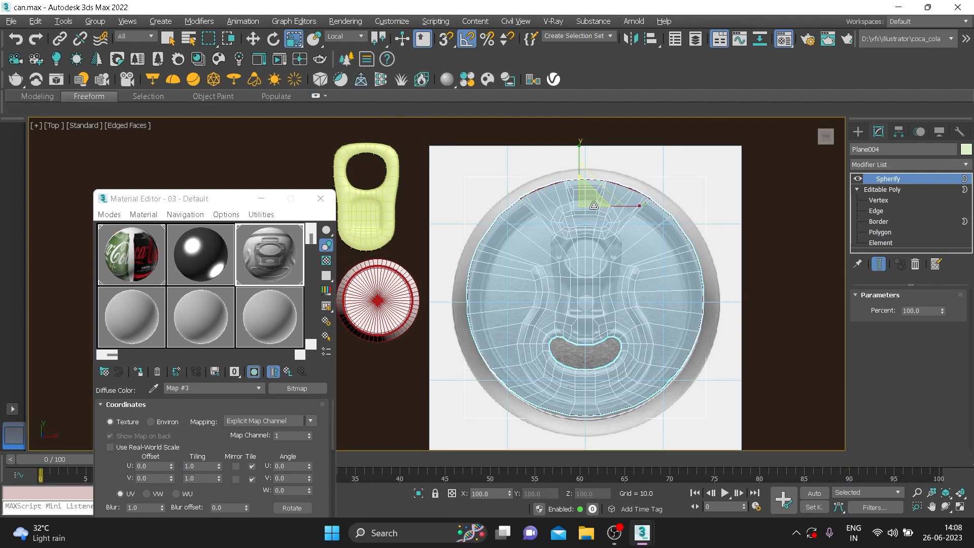
key("w")
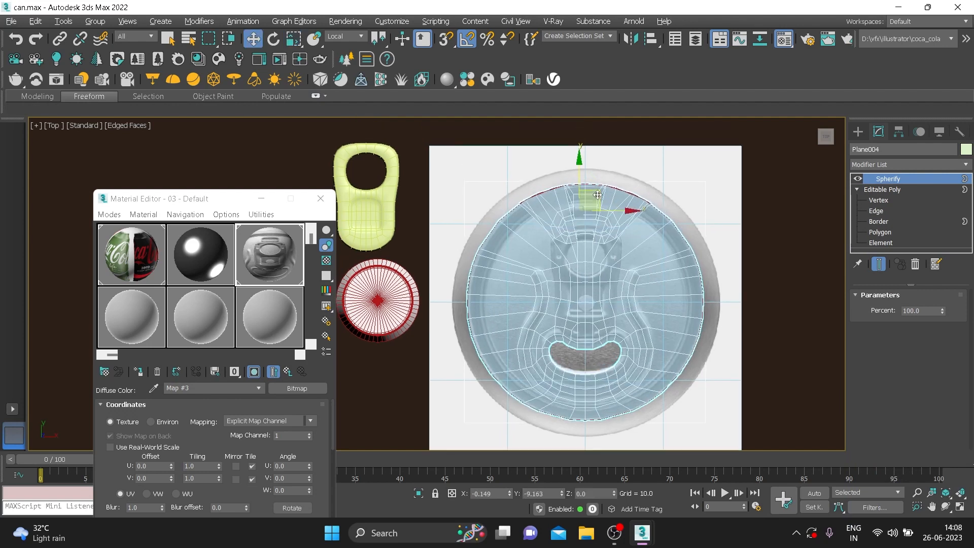
left_click_drag(598, 197, 599, 195)
scroll(591, 199, "up", 3)
middle_click_drag(564, 219, 568, 161)
scroll(571, 208, "up", 1)
scroll(571, 214, "down", 1)
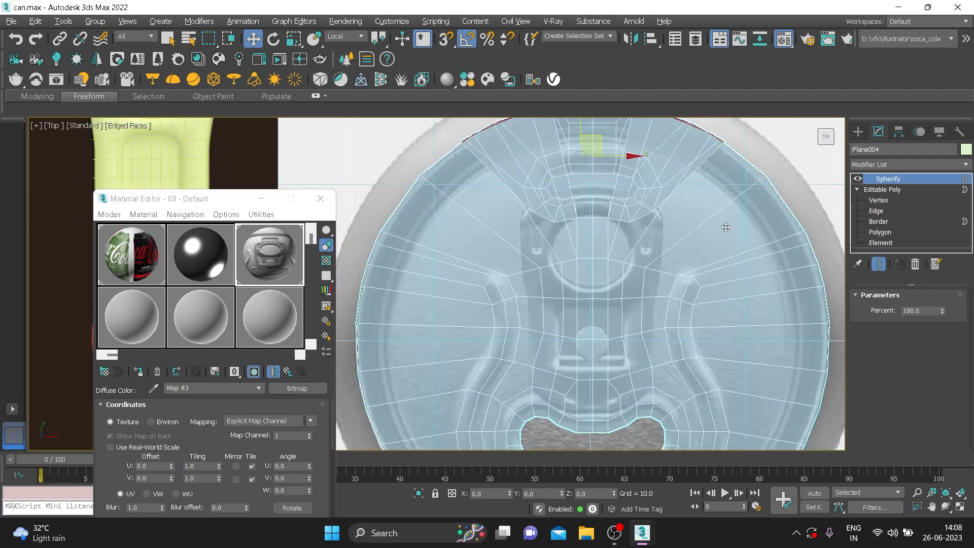
Convert the spherified lid surface to an Editable Poly
right_click(643, 203)
mouse_move(744, 344)
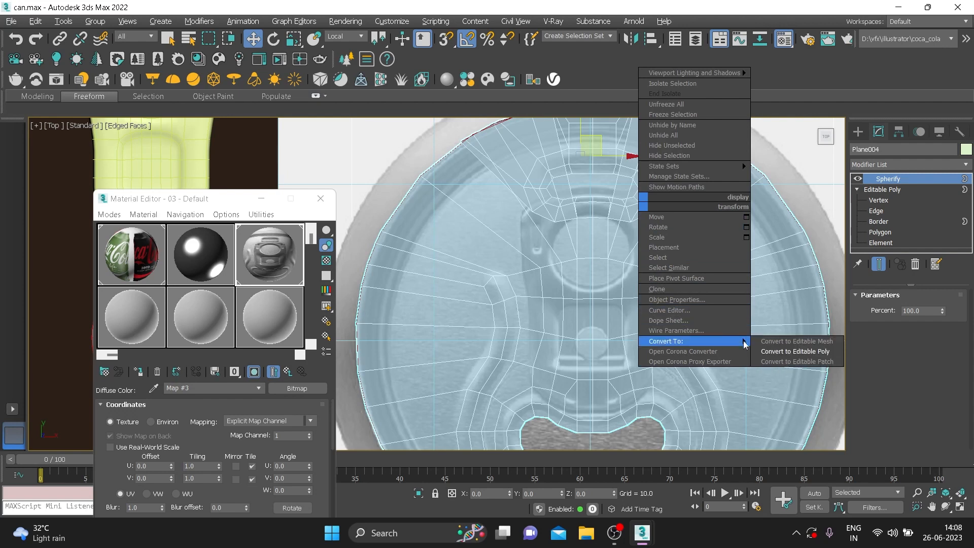
left_click(775, 351)
Slide one crowded border vertex on the upper-left rim along the edge toward the top to even out the spacing
left_click(856, 178)
left_click(878, 189)
middle_click_drag(477, 185, 492, 283)
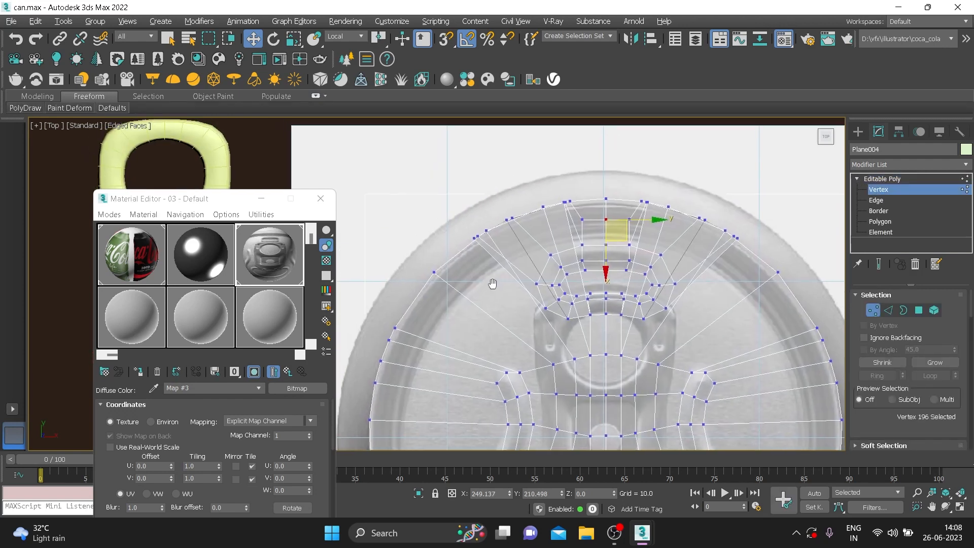
scroll(490, 256, "up", 3)
left_click(460, 224)
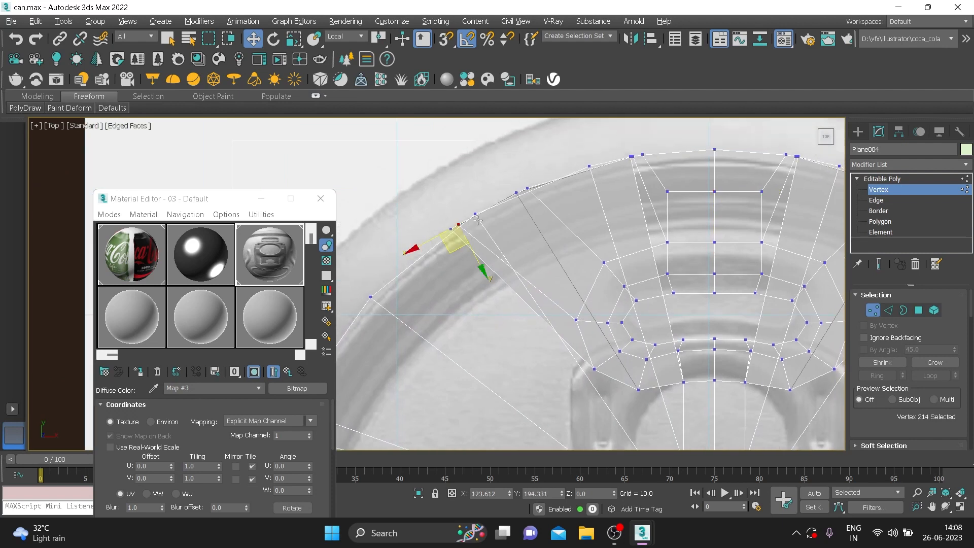
left_click_drag(451, 248, 488, 228)
left_click(516, 194)
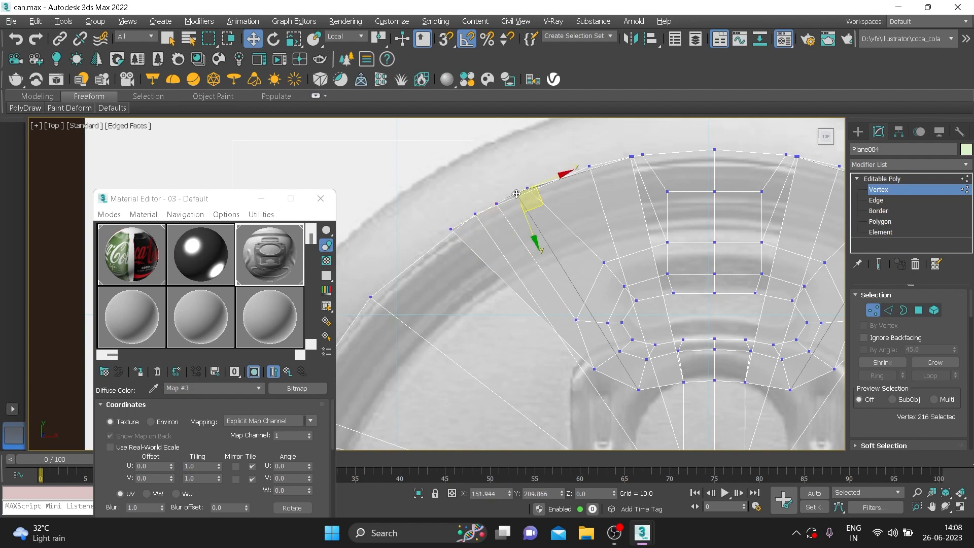
Try to reposition the vertex beside the dark sliver on the upper-left rim, and undo the move
left_click(480, 204)
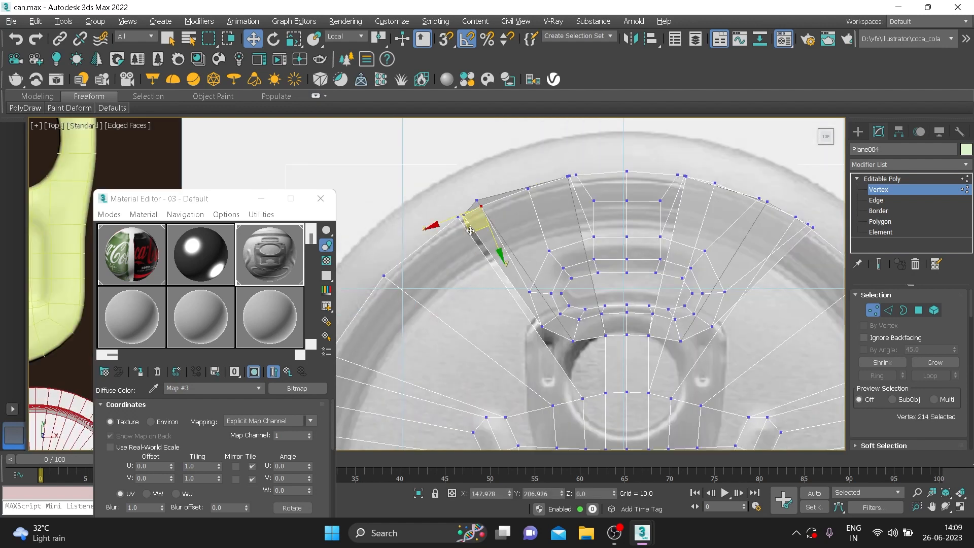
mouse_move(470, 231)
left_mouse_down()
mouse_move(487, 218)
mouse_move(472, 250)
left_mouse_up()
left_click(475, 200)
key("ctrl+z")
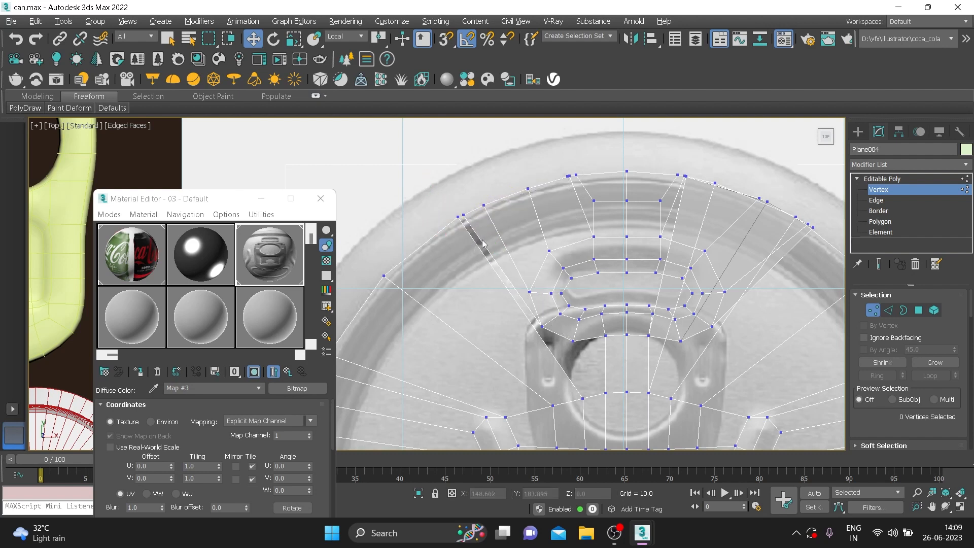
Slide the border vertex just left of the rim's top along the edge and remove the leftover vertex beside it
scroll(527, 200, "up", 6)
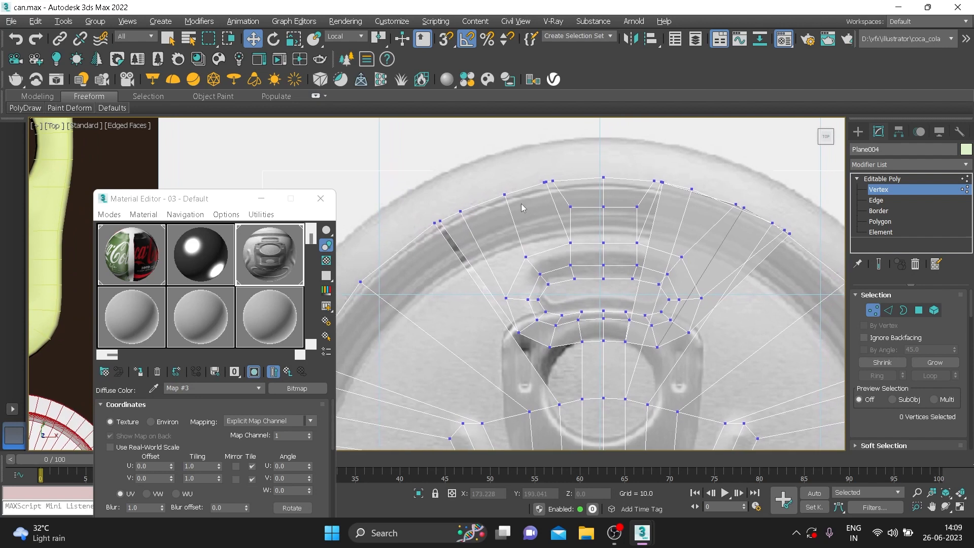
scroll(537, 190, "up", 2)
left_click(576, 160)
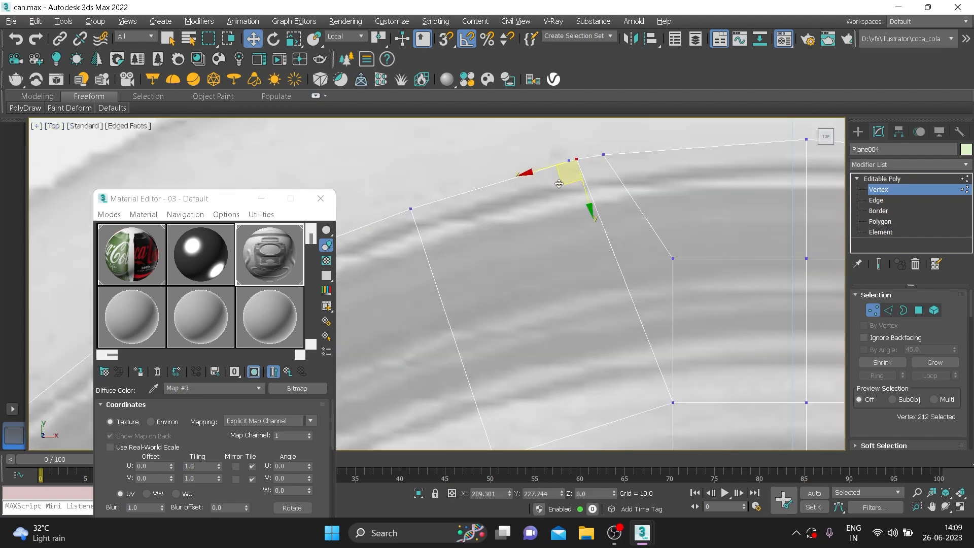
left_click_drag(559, 183, 513, 202)
left_click(569, 160)
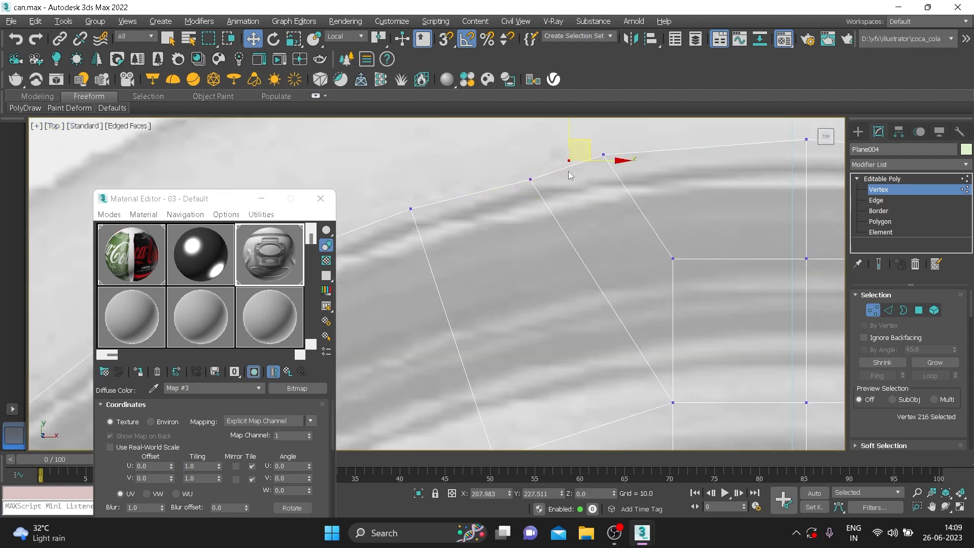
left_click(568, 178)
left_click(529, 182)
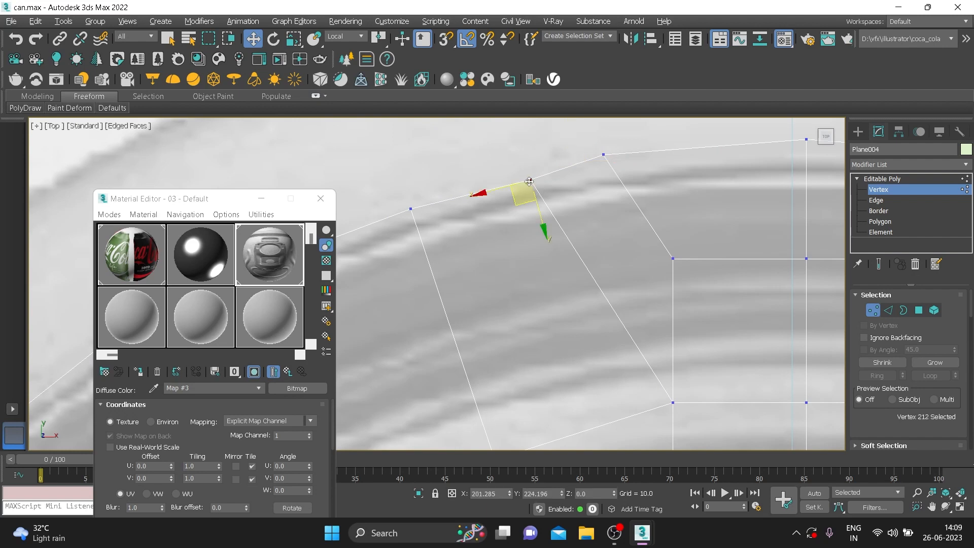
Slide the border vertex near the rim's top and one farther down the upper-left rim along the border to even their spacing
left_click_drag(523, 207, 535, 197)
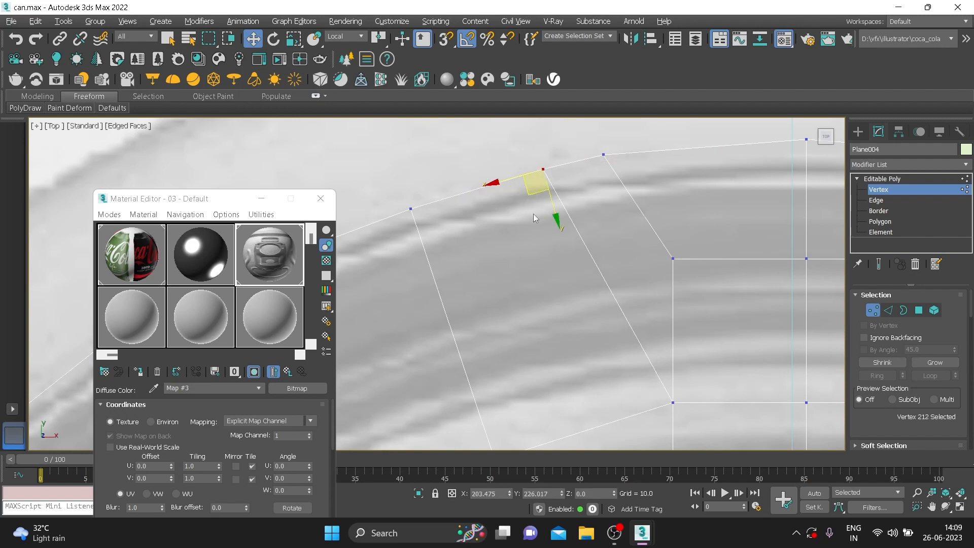
scroll(534, 215, "down", 3)
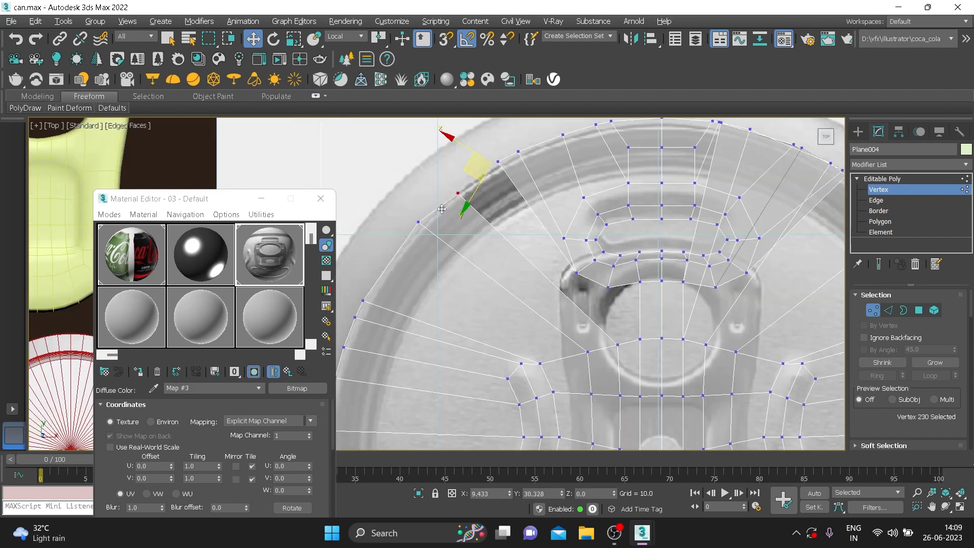
left_click(457, 193)
left_click(418, 222)
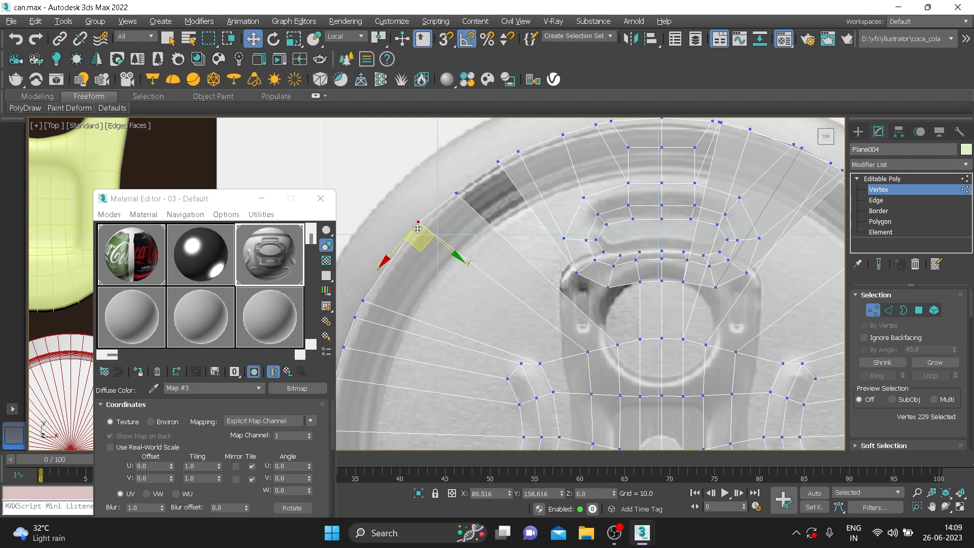
left_click_drag(414, 246, 407, 261)
scroll(408, 262, "down", 3)
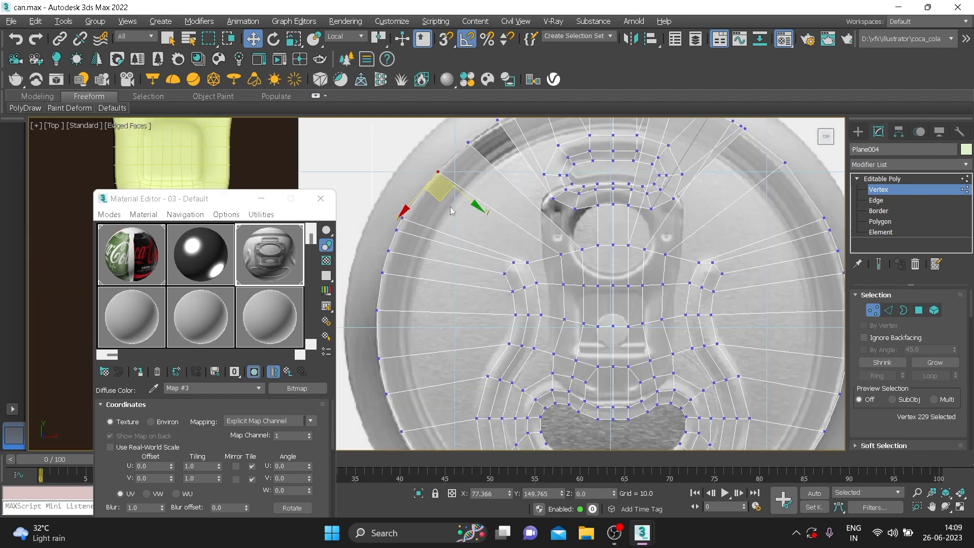
Slide the border vertices left of the rim's lowest point along the reference edge toward the centre line to spread them evenly
middle_click_drag(451, 235, 448, 178)
middle_click_drag(412, 240, 414, 195)
scroll(451, 291, "up", 2)
middle_click_drag(497, 334, 485, 257)
scroll(508, 286, "up", 2)
left_click_drag(620, 309, 634, 311)
left_click(495, 274)
left_click_drag(500, 264, 554, 276)
left_click(437, 243)
left_click_drag(457, 232, 483, 244)
middle_click_drag(409, 231, 447, 269)
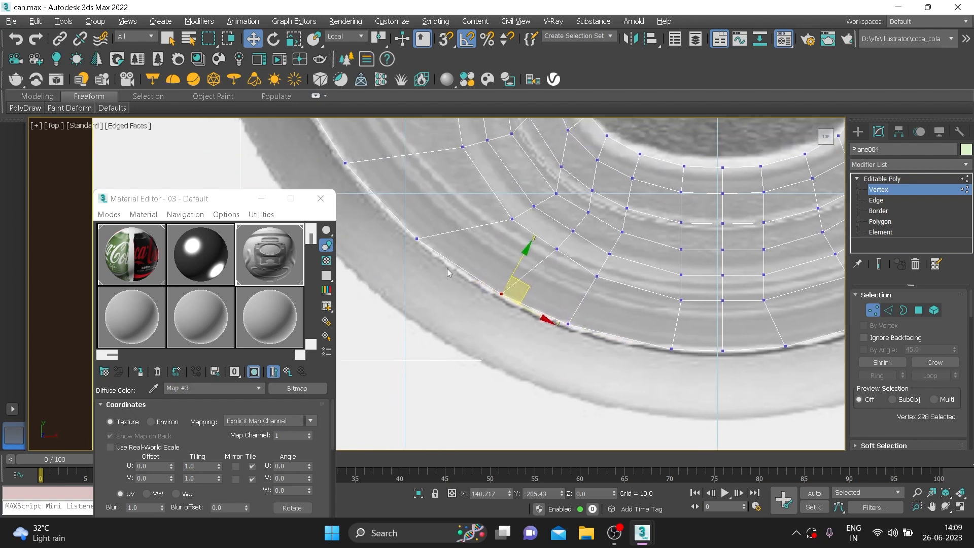
Move the next three border vertices up the lower-left rim along the reference edge to even out the spacing
left_click(417, 238)
left_click_drag(440, 229, 461, 245)
middle_click_drag(419, 221, 502, 290)
left_click(430, 232)
left_click_drag(456, 234, 475, 253)
middle_click_drag(474, 253, 498, 354)
left_click(406, 261)
left_click_drag(432, 261, 439, 272)
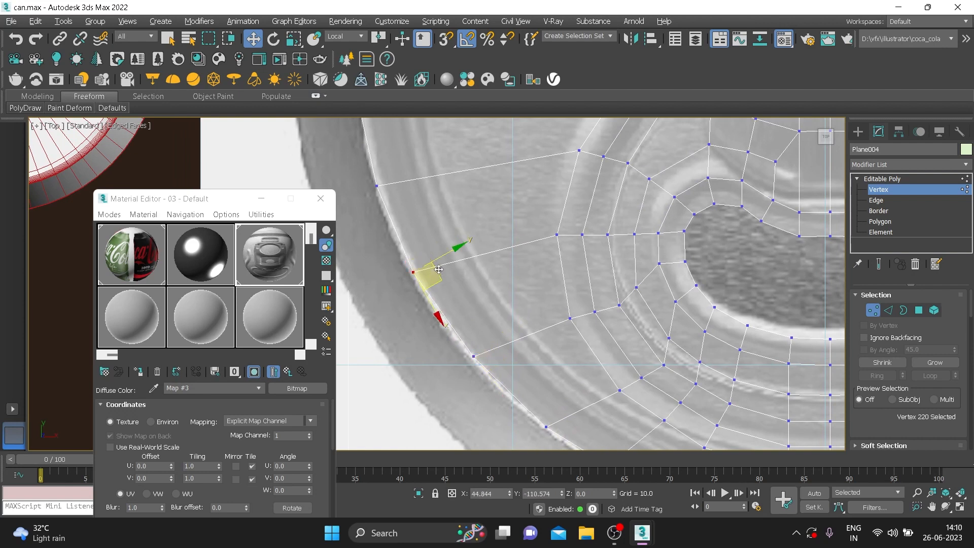
Delete all polygons on the right half of the lid surface
scroll(478, 296, "down", 5)
scroll(505, 256, "up", 6)
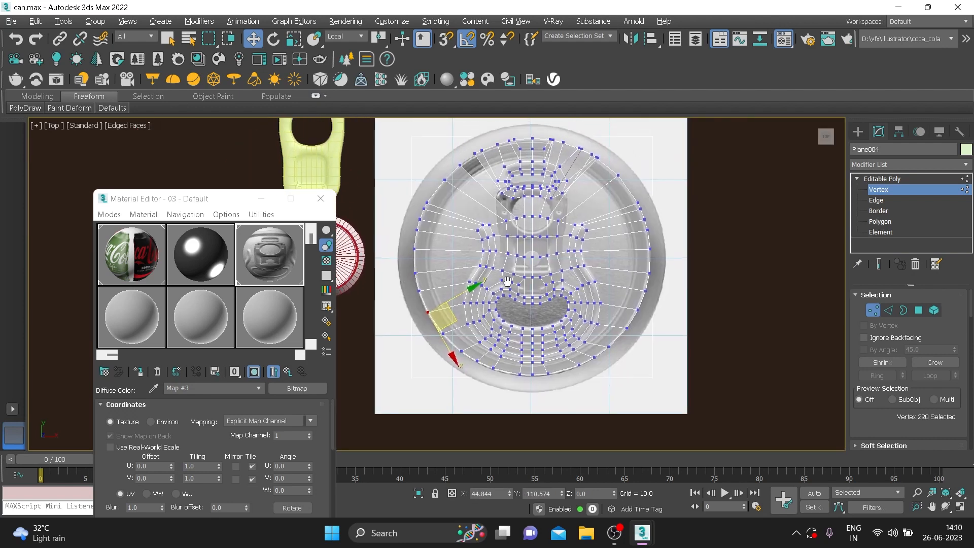
scroll(530, 232, "down", 7)
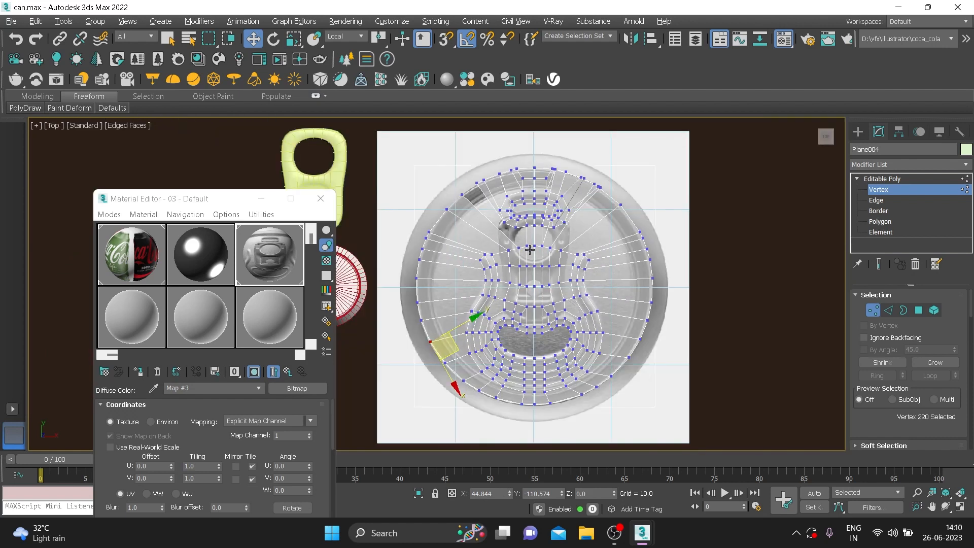
left_click(873, 221)
left_click(687, 203)
left_click_drag(536, 433, 528, 433)
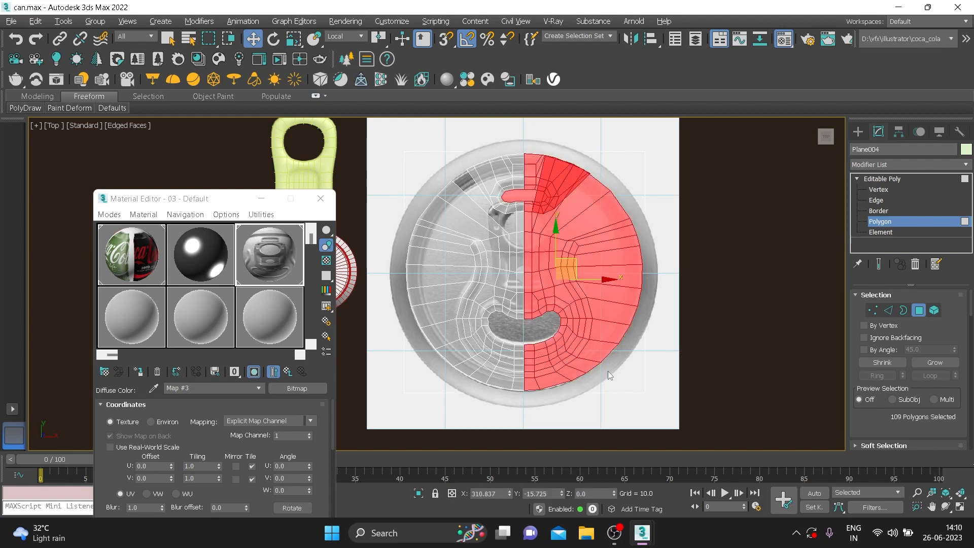
key("Delete")
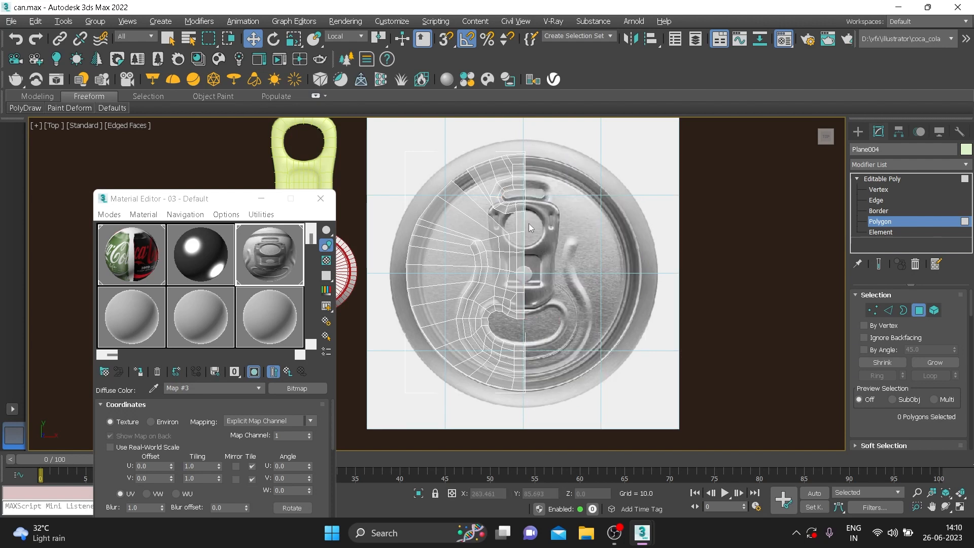
Switch the reference coordinate system to World and move the upper slot recess's top centre vertex up to the reference outline
scroll(529, 224, "up", 6)
key("2")
key("1")
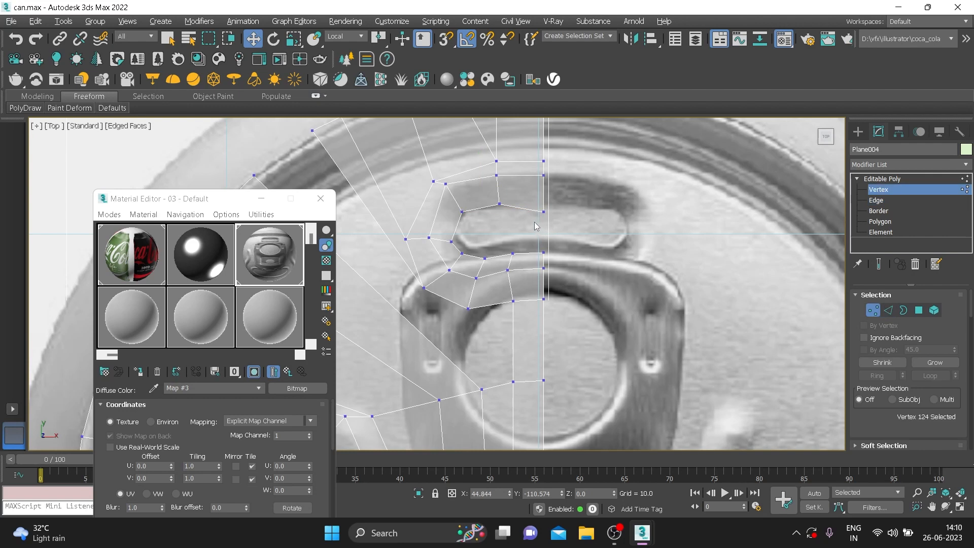
left_click(543, 212)
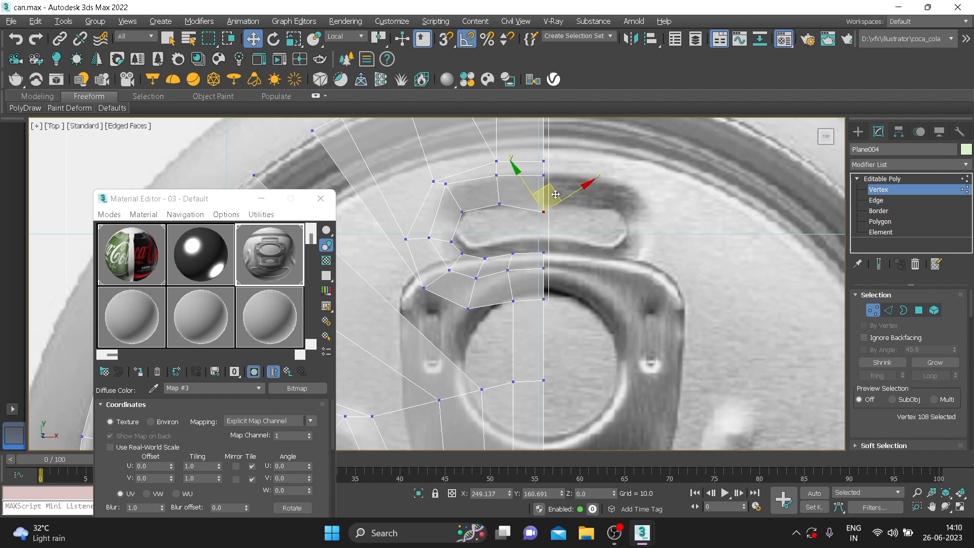
left_click(345, 37)
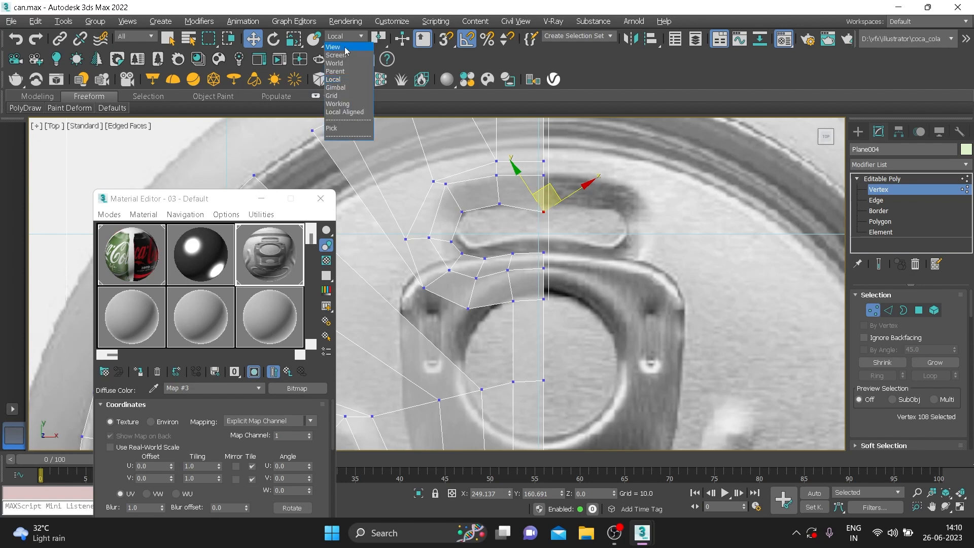
left_click(340, 63)
left_click_drag(543, 182, 543, 172)
middle_click_drag(487, 230, 473, 207)
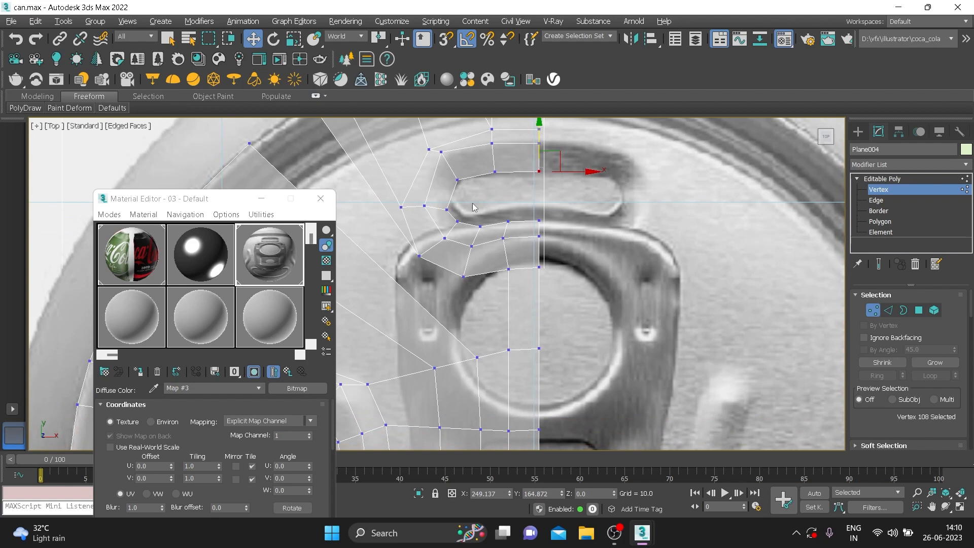
Move the vertices on the slot recess's left end and lower edge up to follow the reference outline
left_click(440, 206)
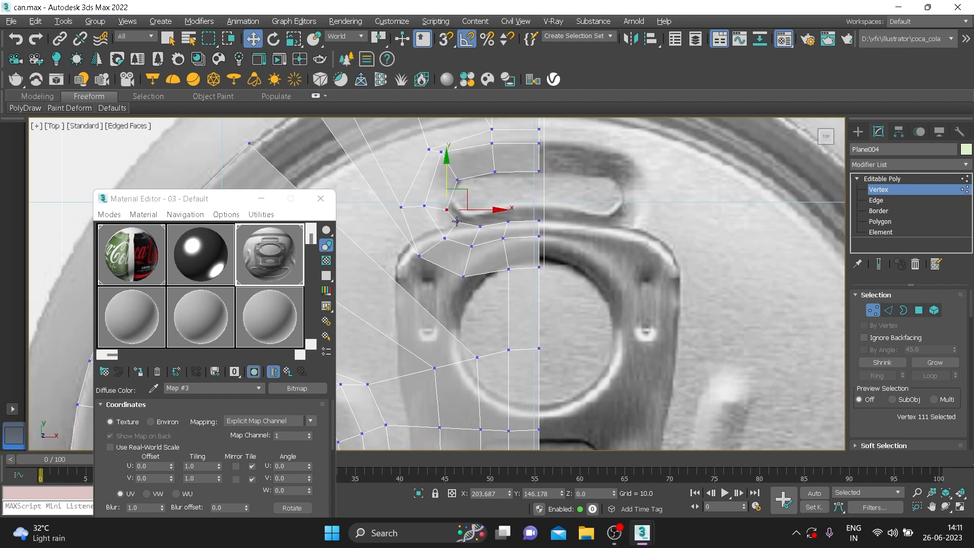
left_click(473, 203)
left_click_drag(439, 230, 474, 191)
left_click(482, 226)
left_click_drag(483, 225, 541, 183)
left_click(507, 222)
left_click(540, 220)
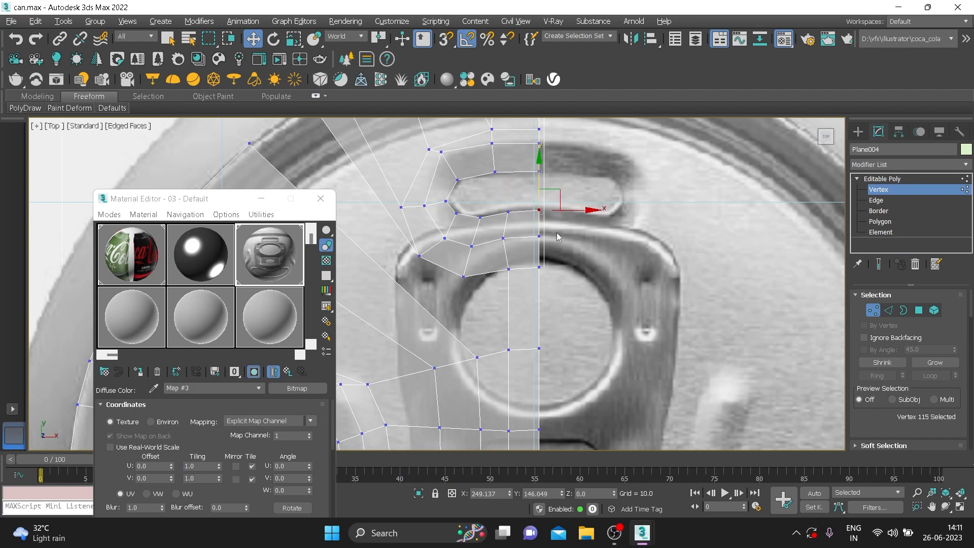
Cut new edges from the upper end of the left rib toward the tab's upper-left shoulder
scroll(558, 237, "down", 6)
scroll(549, 319, "up", 5)
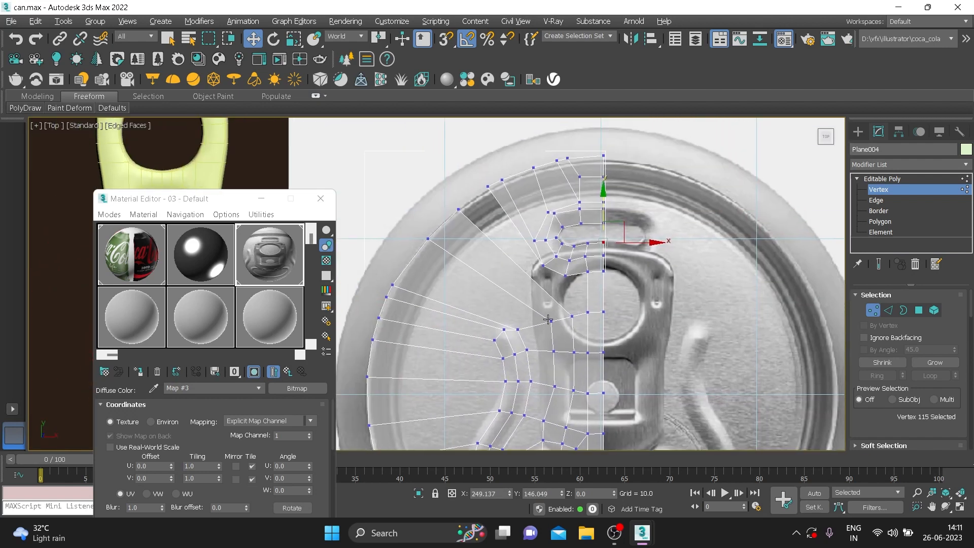
scroll(491, 244, "down", 5)
scroll(509, 181, "up", 5)
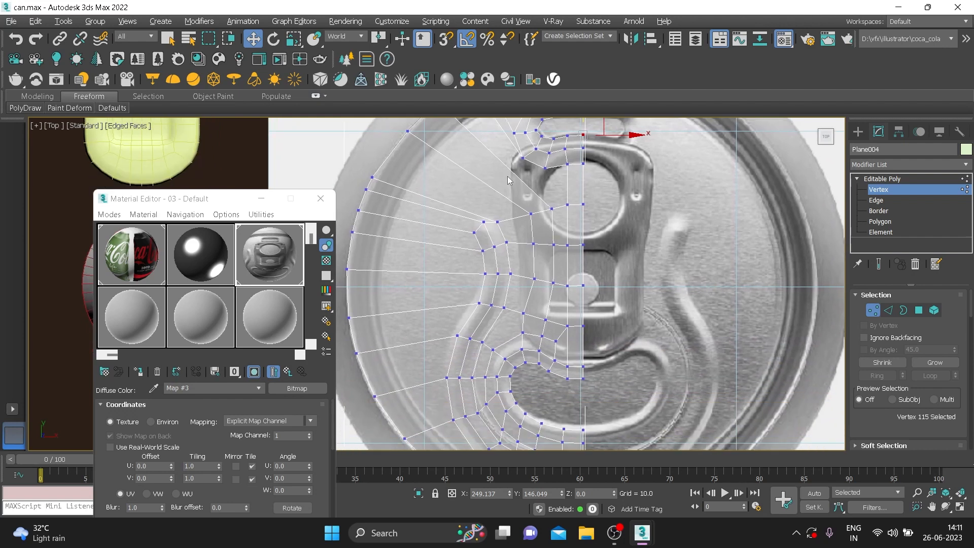
right_click(505, 184)
left_click(446, 71)
left_click(474, 232)
left_click(468, 218)
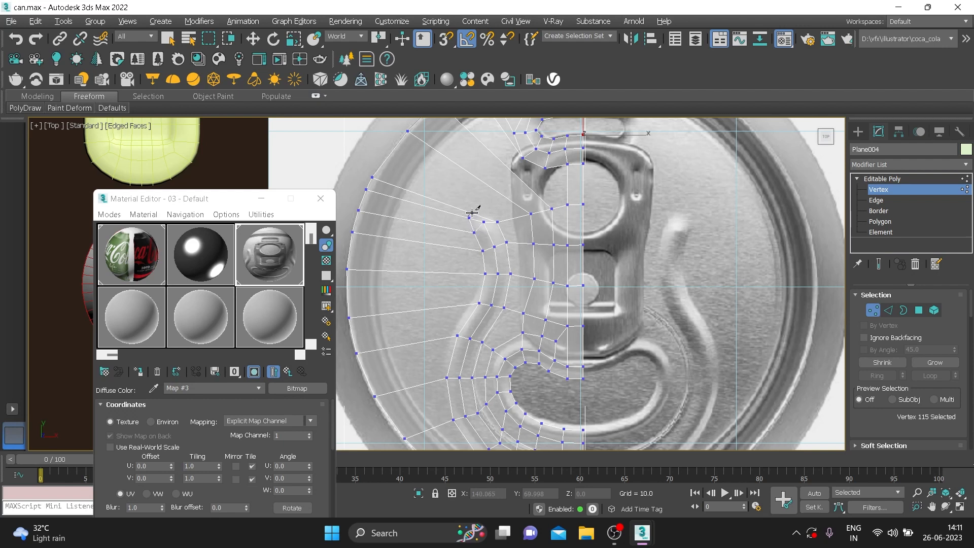
left_click(495, 190)
middle_click_drag(495, 154, 520, 203)
right_click(510, 188)
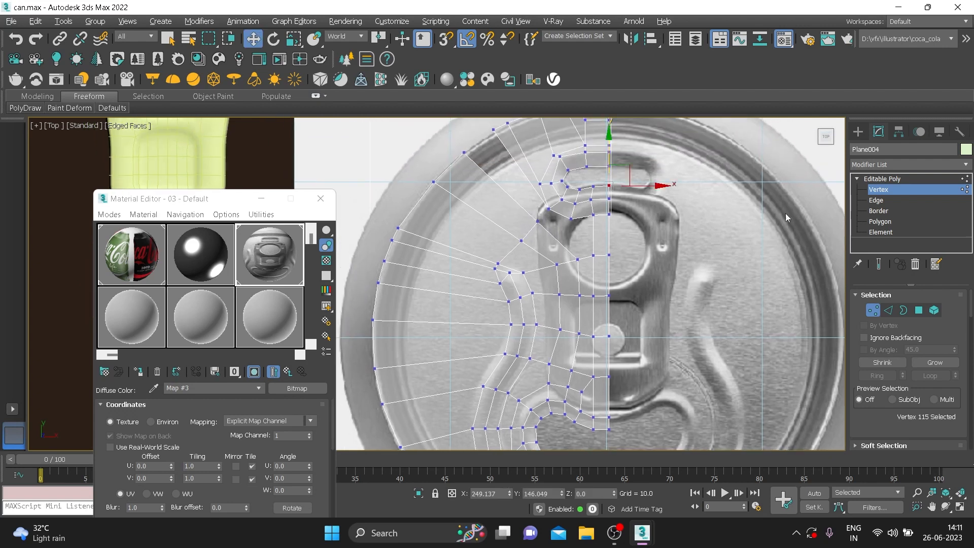
Bridge the two facing edges across the gap in the lid surface at the upper-left rim
left_click(877, 200)
left_click(503, 188)
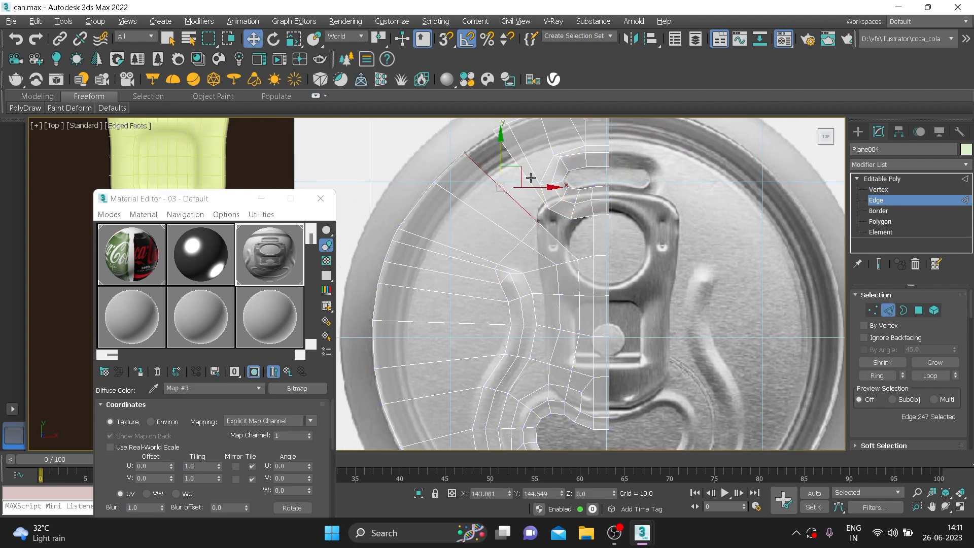
scroll(878, 418, "down", 5)
left_click(877, 344)
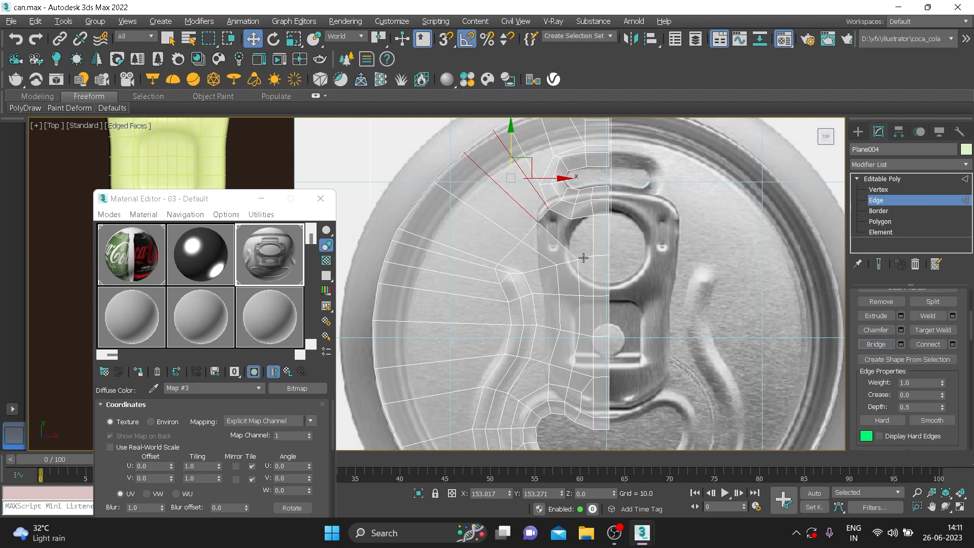
middle_click_drag(584, 257, 582, 246)
Cap the open border around the left half of the tab's ring hole
left_click(885, 213)
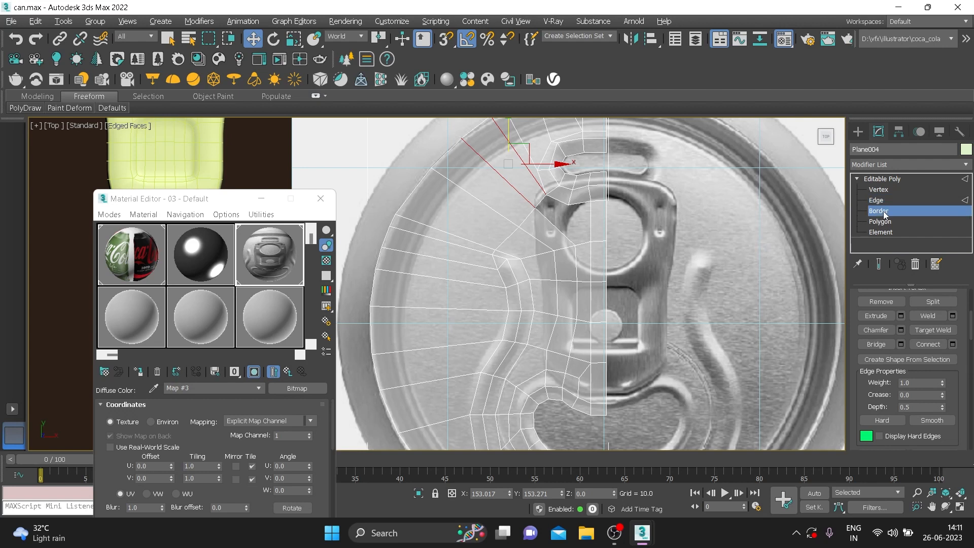
left_click(583, 206)
right_click(577, 201)
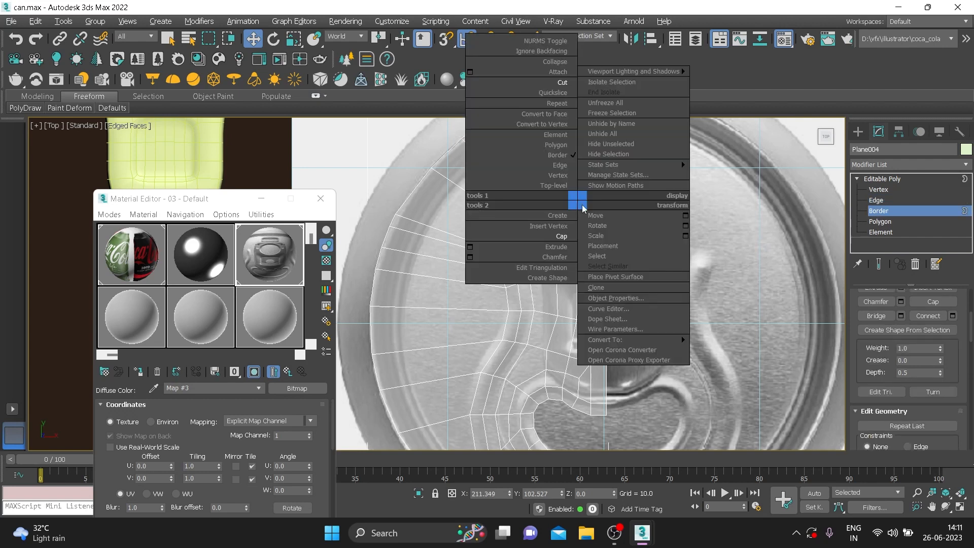
left_click(572, 236)
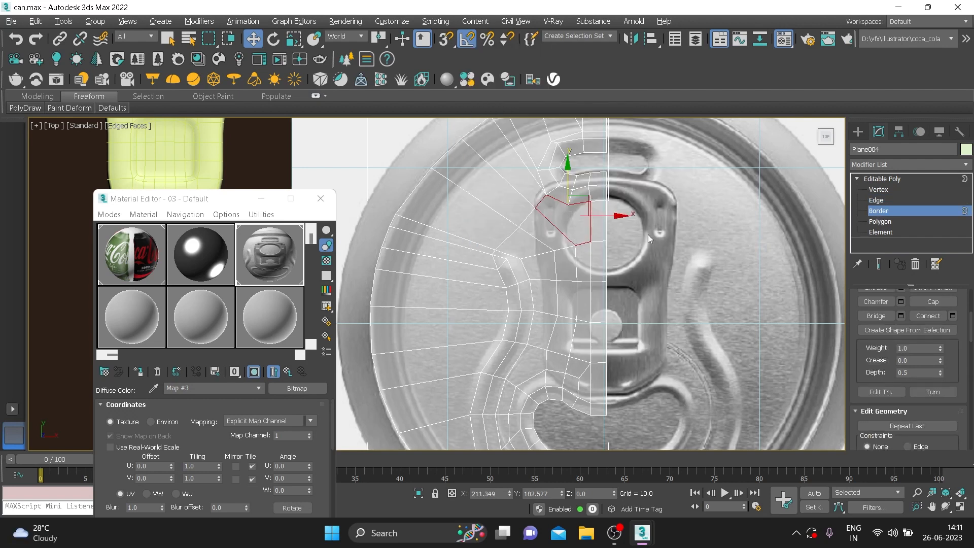
Cut edges from the left rib's upper end across the capped face over the tab's ring hole
left_click(879, 189)
right_click(563, 222)
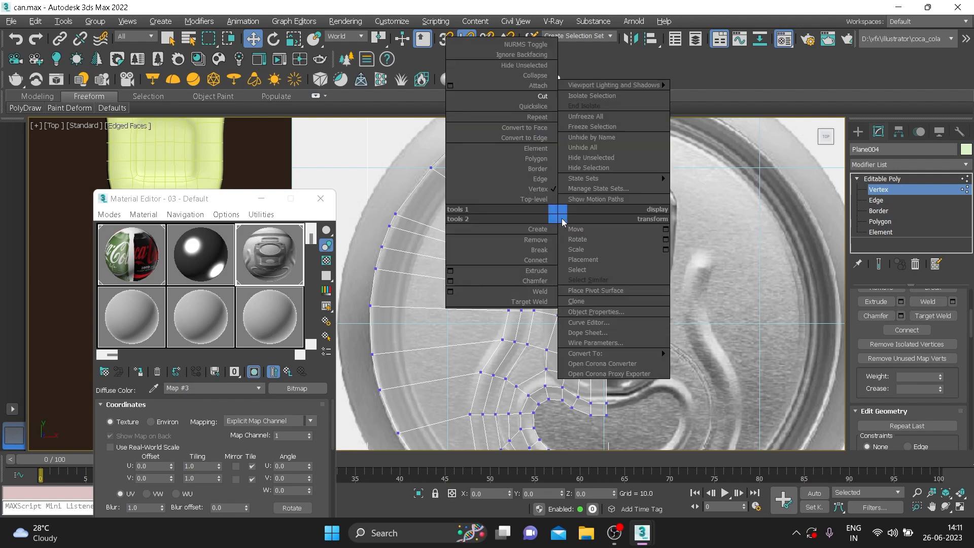
left_click(528, 102)
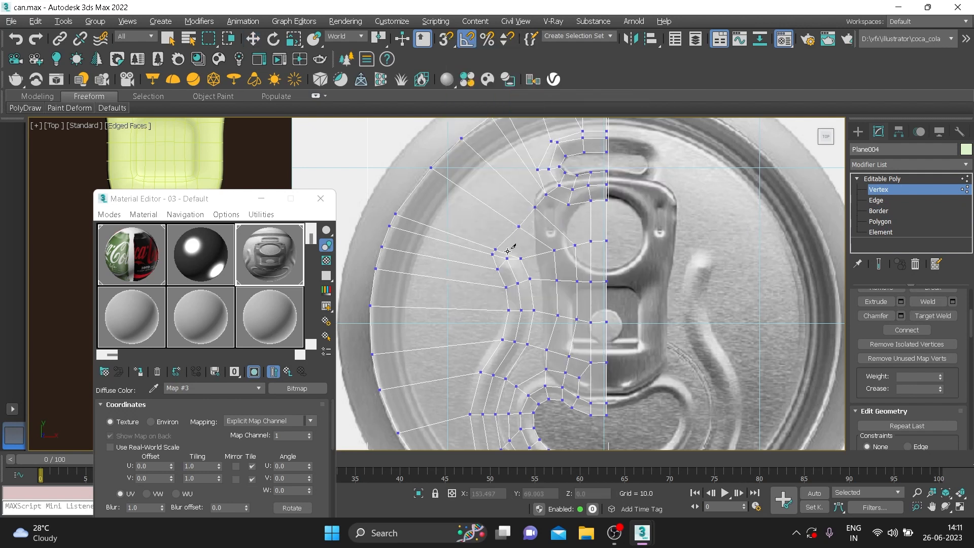
left_click(506, 253)
left_click(534, 237)
left_click(555, 226)
left_click(569, 205)
left_click(591, 222)
scroll(669, 237, "down", 2)
middle_click_drag(658, 283, 646, 187)
right_click(646, 187)
middle_click_drag(597, 260, 582, 278)
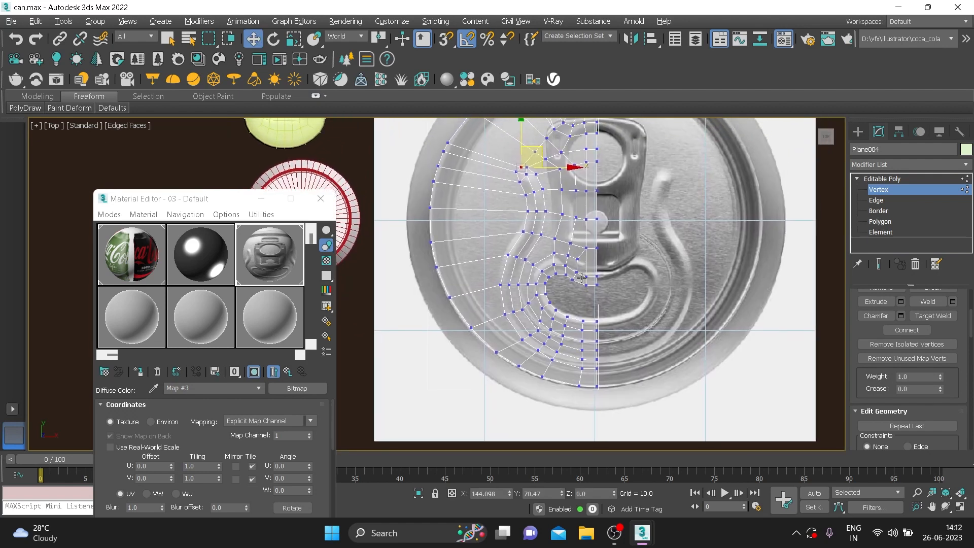
Add a Symmetry modifier to the half lid, mirroring on the X axis with Flip enabled
scroll(582, 278, "down", 2)
left_click(868, 178)
left_click(878, 163)
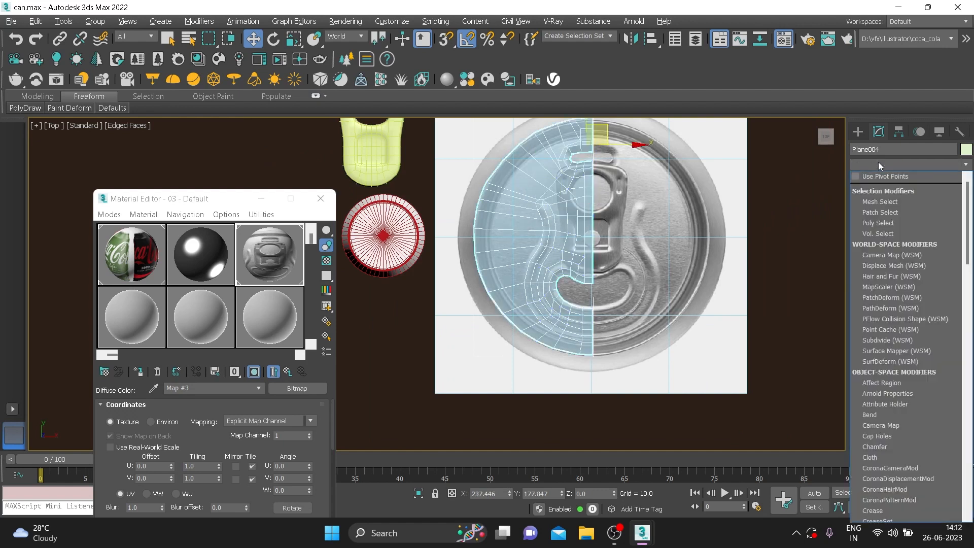
key("t")
left_click(891, 233)
left_click(893, 356)
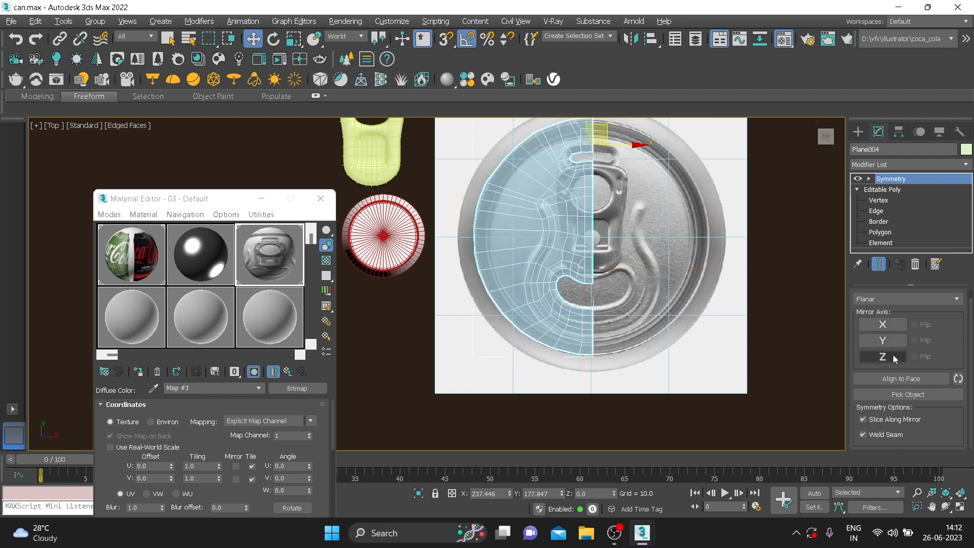
left_click(883, 321)
left_click(914, 324)
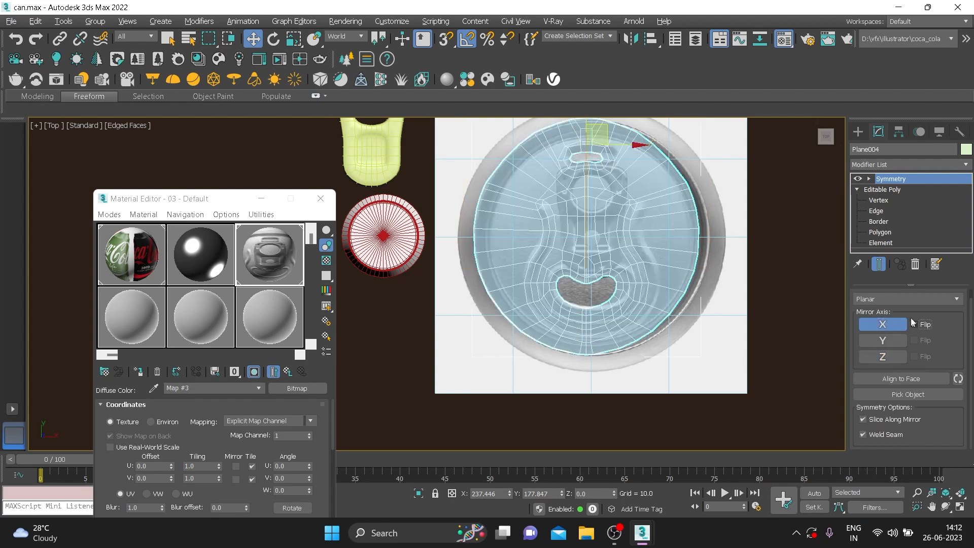
Move the Symmetry mirror plane about 9.8 units along X onto the lid's centre line
left_click(869, 179)
key("1")
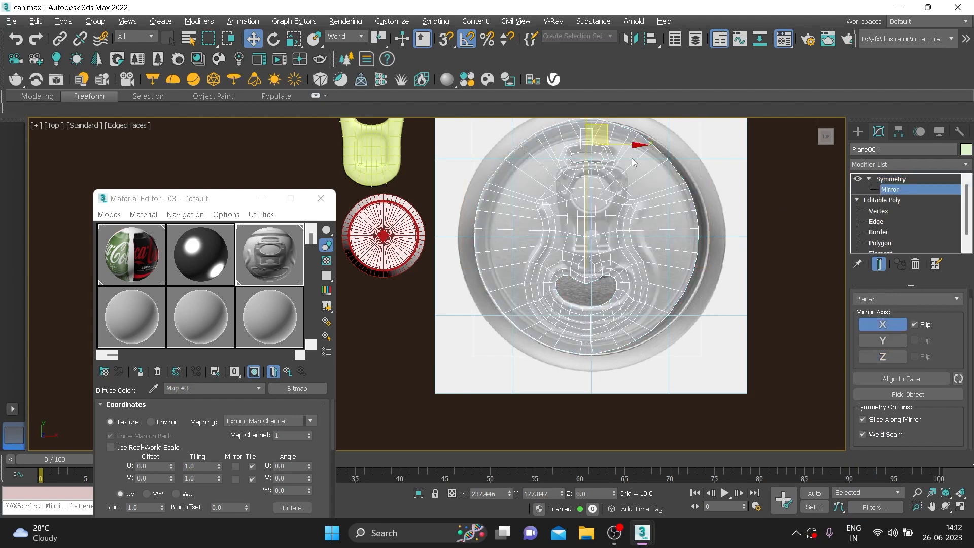
middle_click_drag(632, 157, 630, 163)
left_click_drag(628, 151, 631, 151)
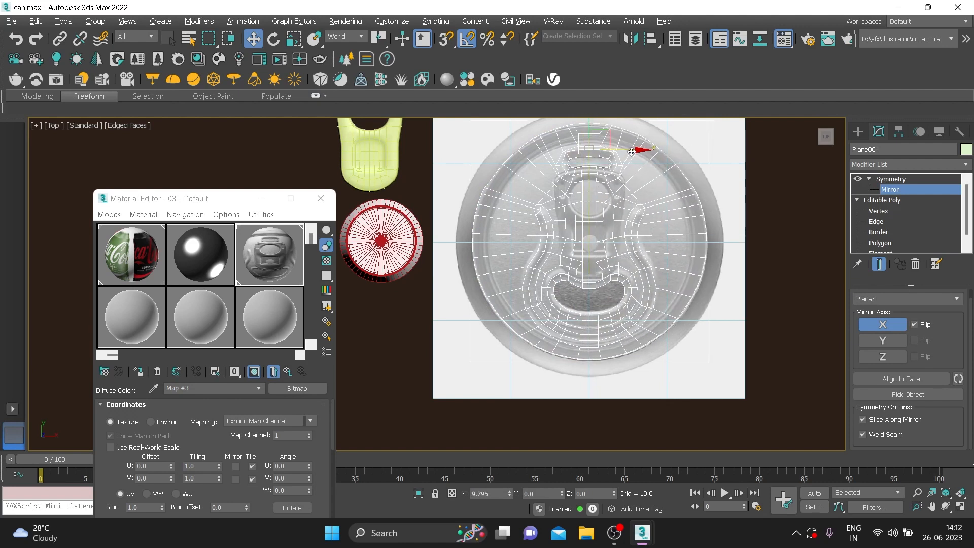
middle_click_drag(632, 151, 626, 169)
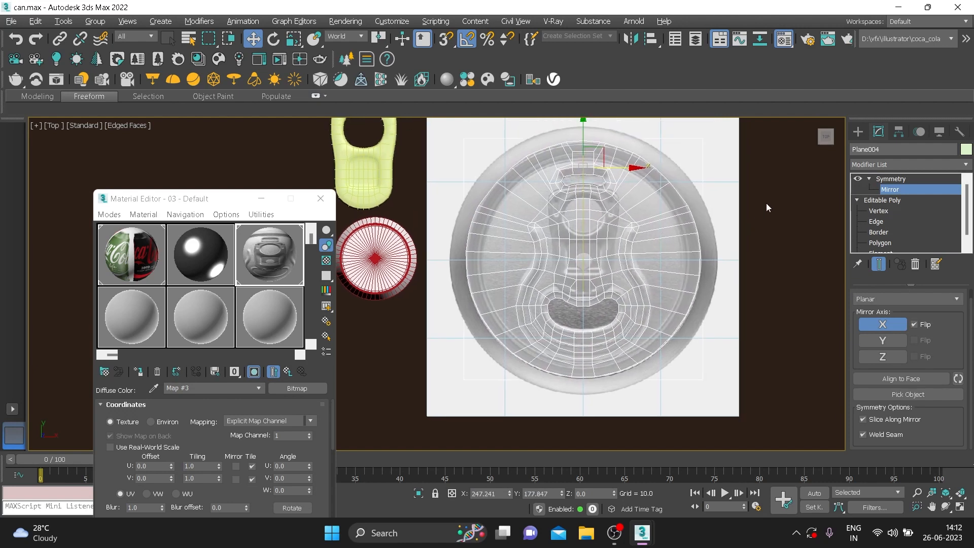
Add a MeshSmooth modifier above the Symmetry modifier on the can lid
left_click(891, 164)
key("m")
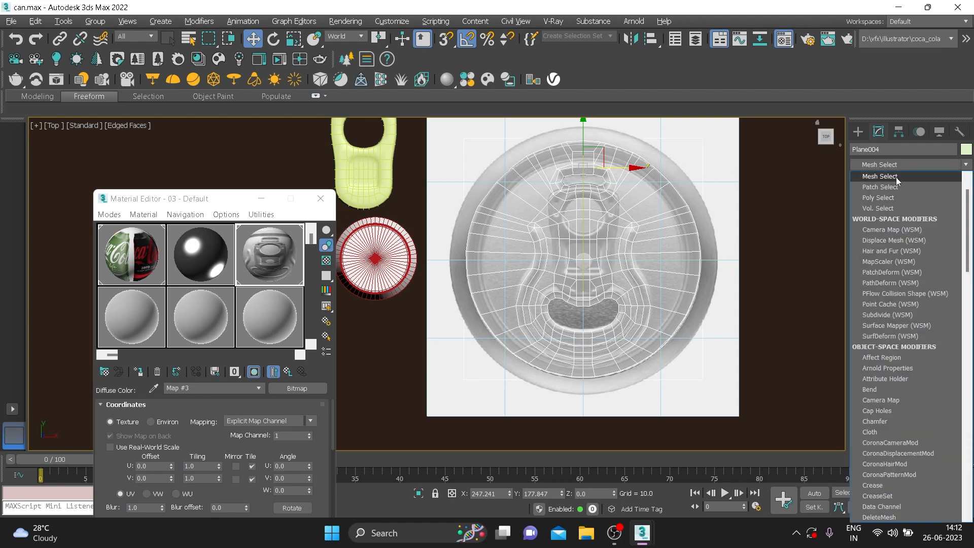
key("a")
key("m")
key("m")
key("m")
key("m")
key("m")
key("m")
left_click(896, 177)
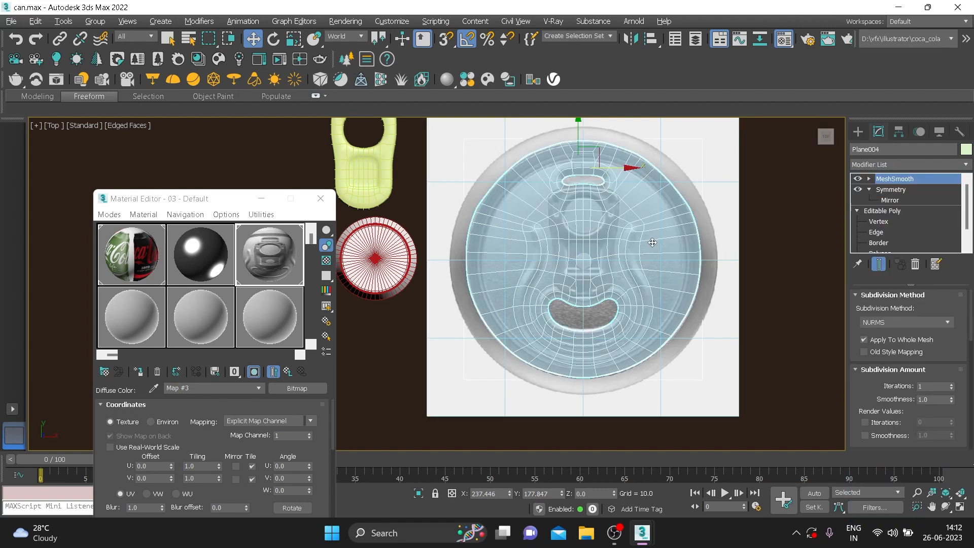
Show edged faces in the perspective view and turn off see-through display for the lid
key("p")
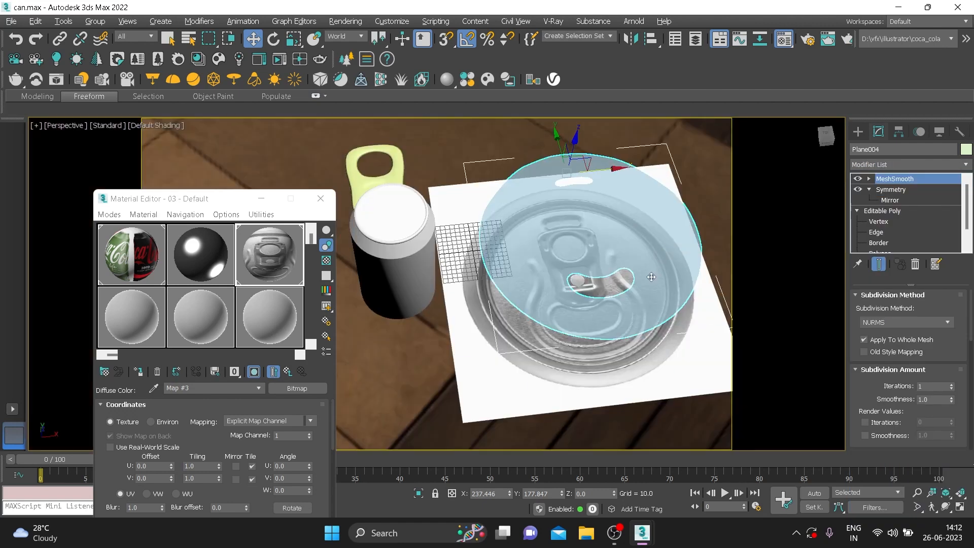
key("F4")
key("alt+x")
key("alt+x")
key("alt+x")
mouse_move(639, 295)
middle_mouse_down("alt")
mouse_move(637, 328)
mouse_move(625, 297)
mouse_move(632, 305)
middle_mouse_up("alt")
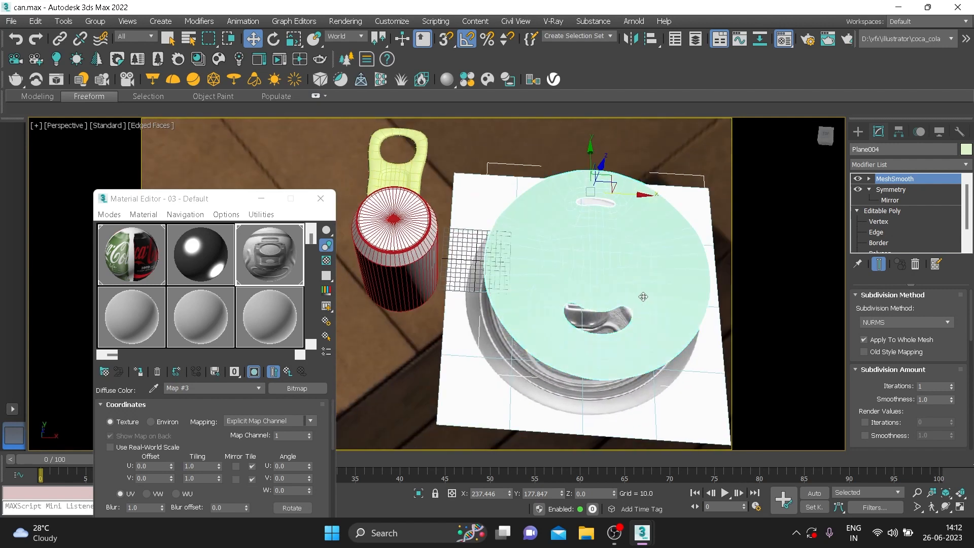
Return to the top view and edit the lid's Editable Poly at Edge level with the end result shown and see-through on
key("t")
middle_click_drag(584, 282, 578, 275)
scroll(578, 275, "up", 2)
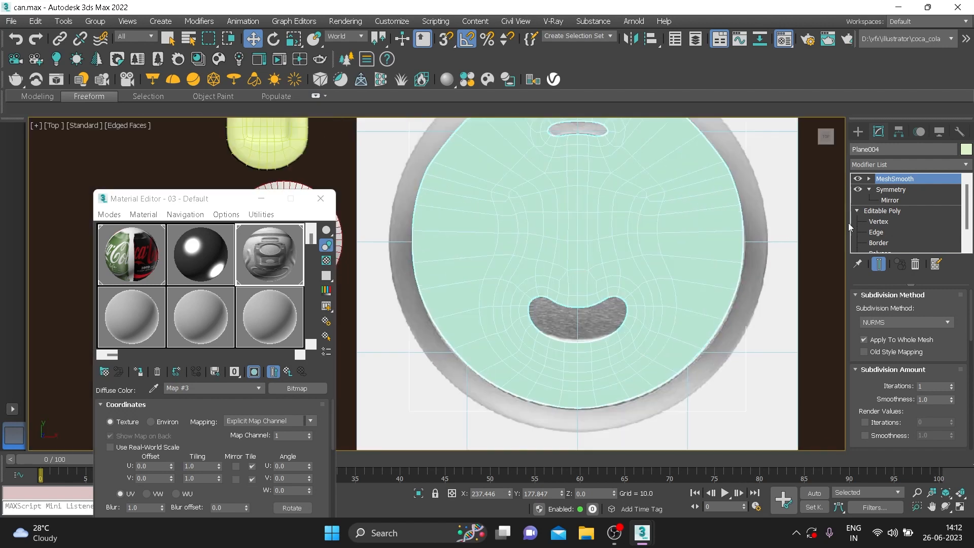
left_click(876, 233)
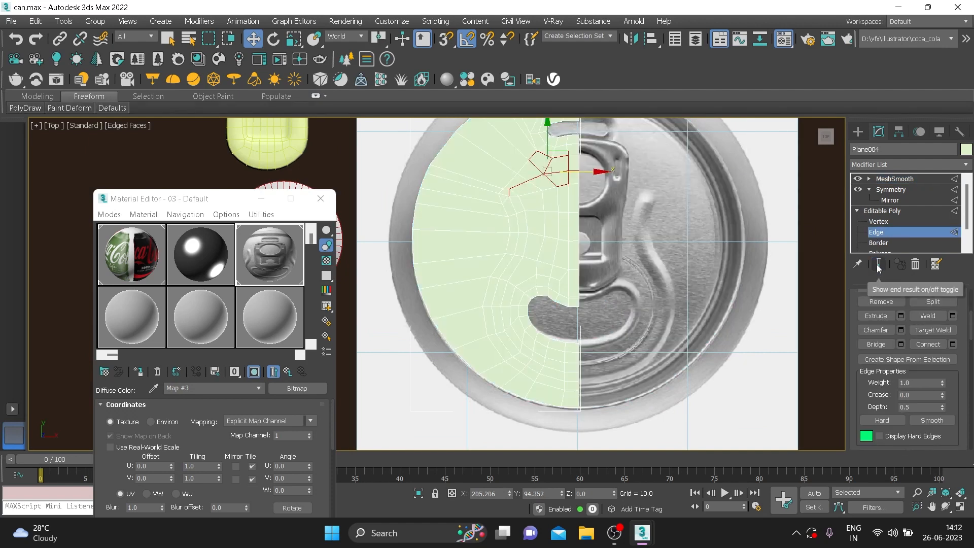
left_click(879, 265)
left_click(879, 265)
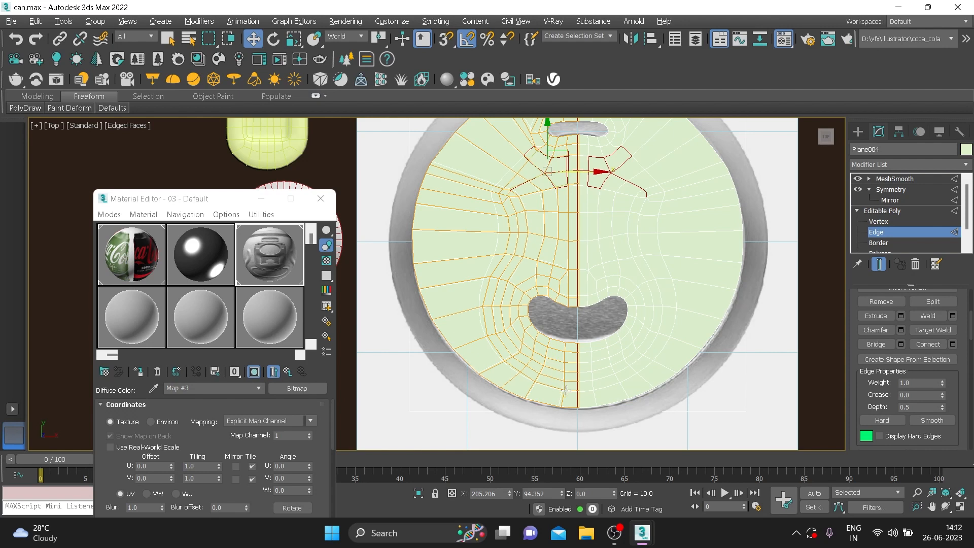
key("alt+x")
scroll(567, 386, "up", 3)
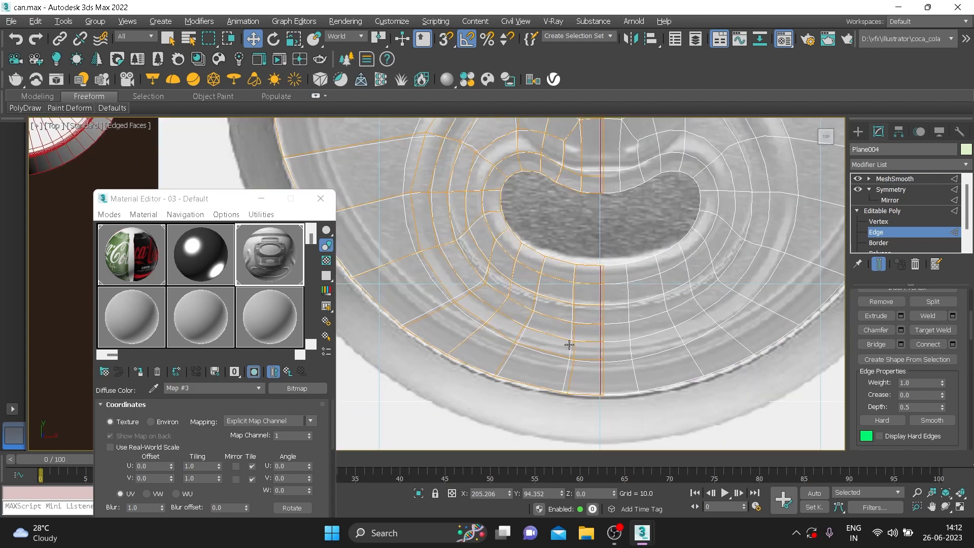
Raise the edge loop that follows the rib around the mouth opening along Z in perspective, with see-through off
left_click(568, 339)
double_click(547, 335)
scroll(526, 319, "down", 5)
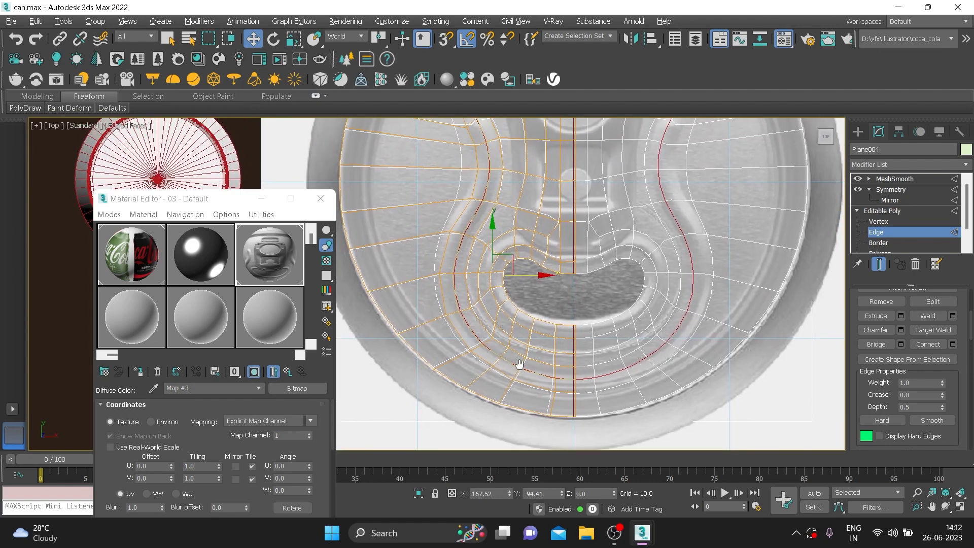
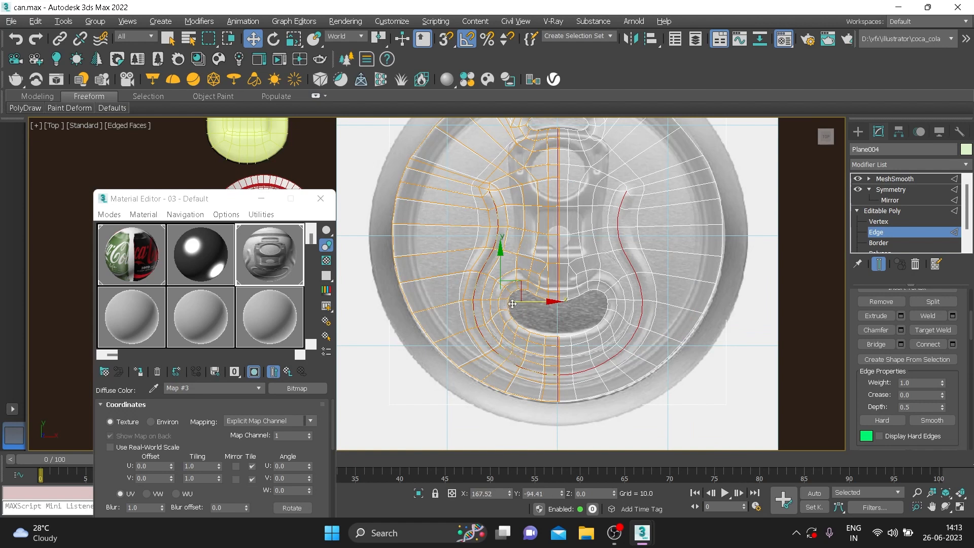
key("p")
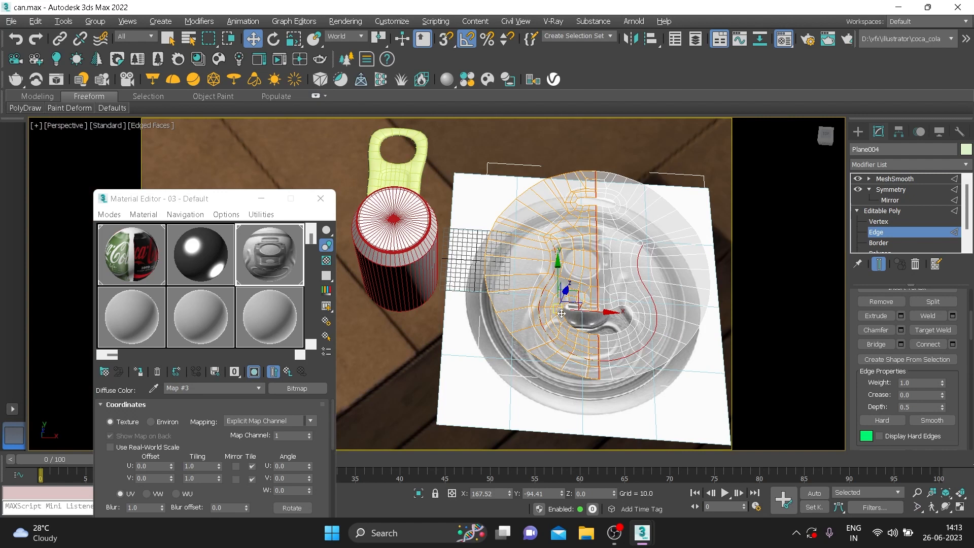
key("alt+x")
mouse_move(561, 314)
middle_mouse_down("alt")
mouse_move(557, 250)
mouse_move(548, 327)
mouse_move(549, 299)
middle_mouse_up("alt")
scroll(555, 250, "up", 4)
scroll(554, 307, "up", 2)
left_click_drag(574, 256, 577, 239)
middle_click_drag(577, 257, 548, 317, "alt")
Bridge the upper and lower edges of the small slot near the lid's upper rim, beside the centre line
key("t")
scroll(551, 252, "up", 5)
middle_click_drag(539, 210, 557, 347)
left_click(543, 224)
left_click(548, 250)
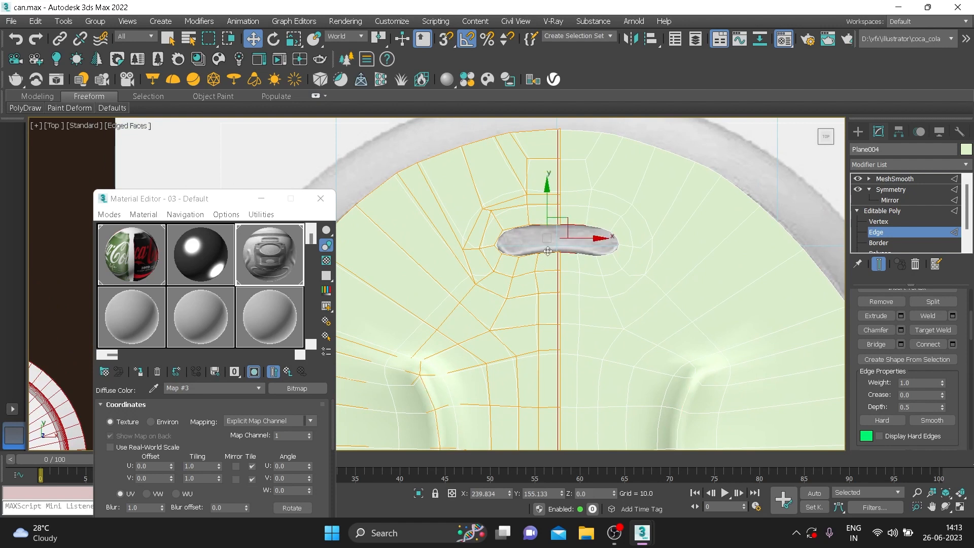
right_click(548, 251)
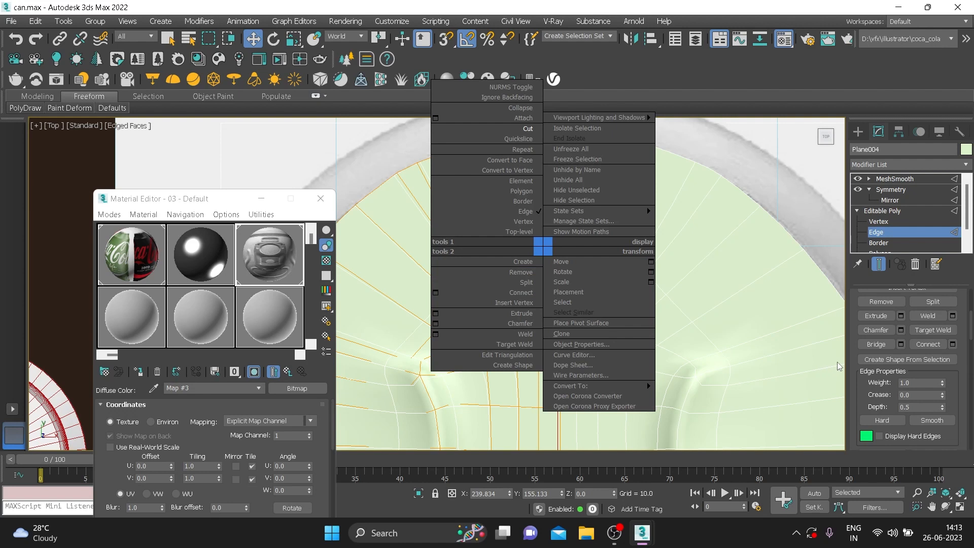
left_click(527, 296)
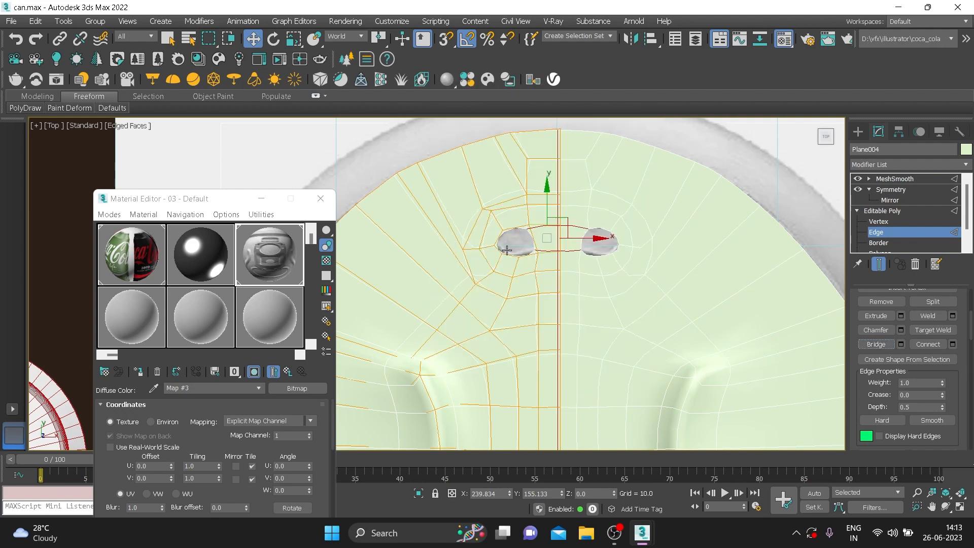
Cap the remaining open border at the outer end of the small slot
key("3")
left_click(526, 247)
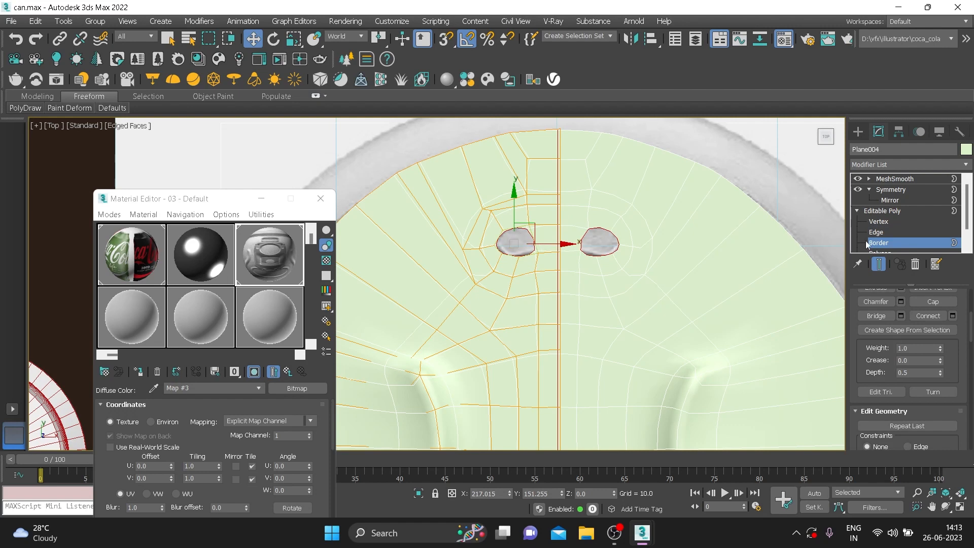
right_click(502, 237)
left_click(481, 267)
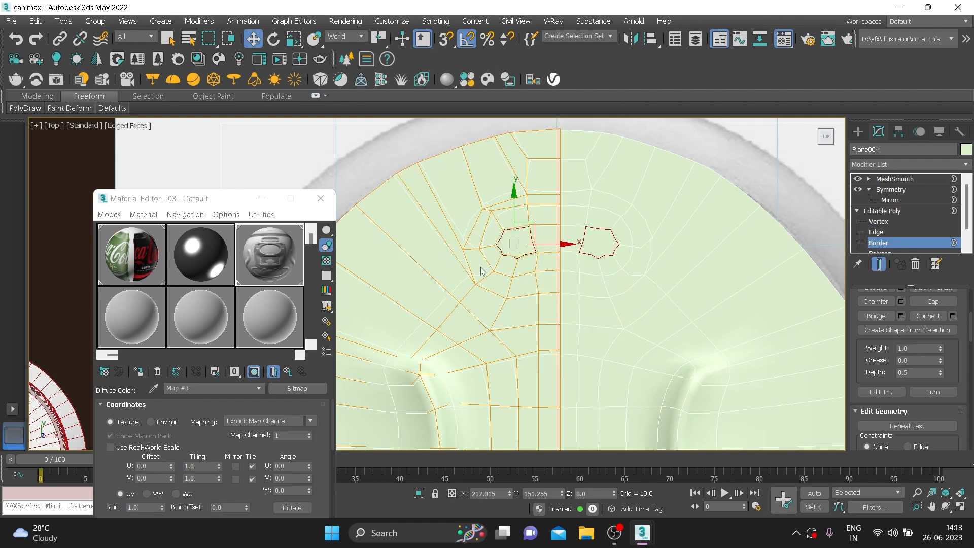
Cut an edge across the capped slot end, joining its upper and lower vertices
scroll(512, 251, "up", 4)
left_click(878, 222)
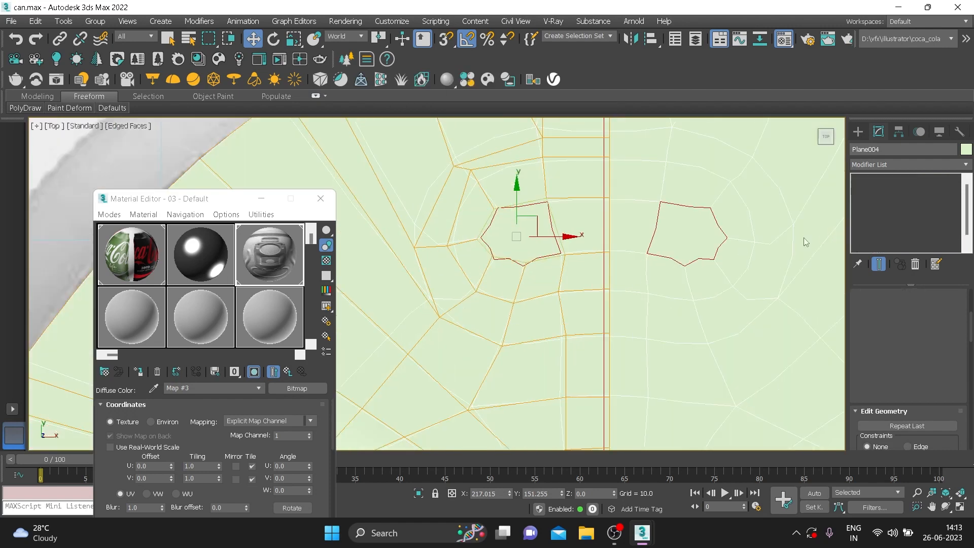
right_click(497, 220)
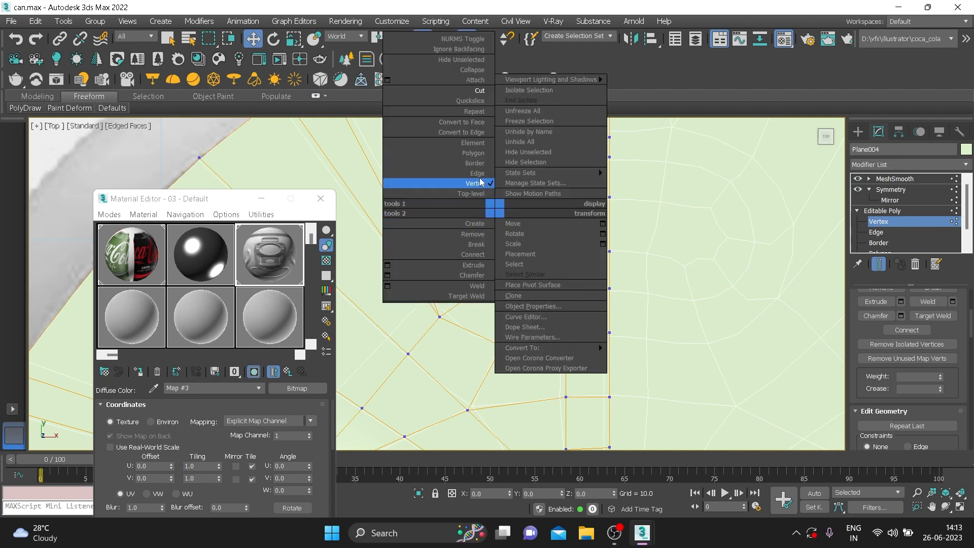
left_click(479, 91)
left_click(494, 208)
left_click(527, 263)
right_click(545, 253)
right_click(557, 229)
left_click(418, 228)
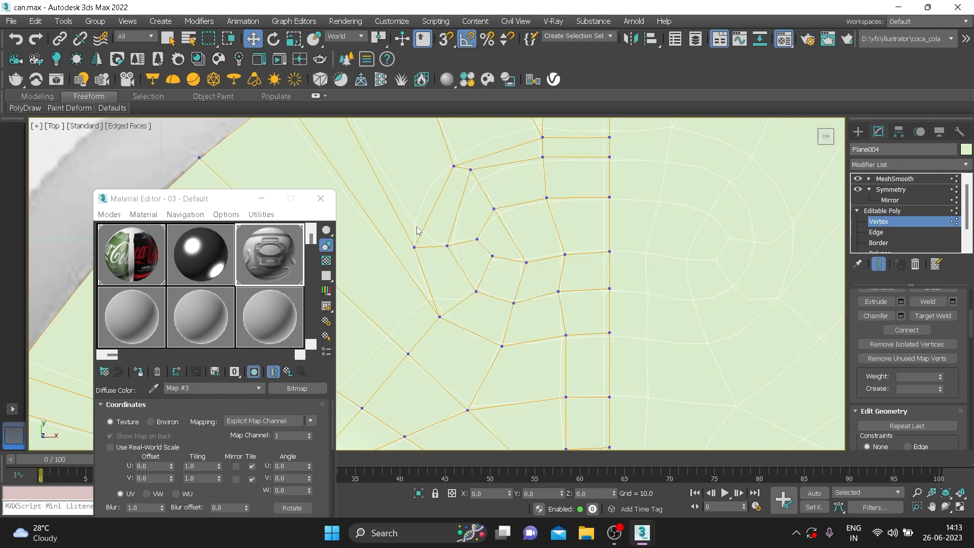
Select the three polygons filling the left half of the small slot and lower them to about -5.5 on Z
left_click(897, 251)
left_click(605, 245)
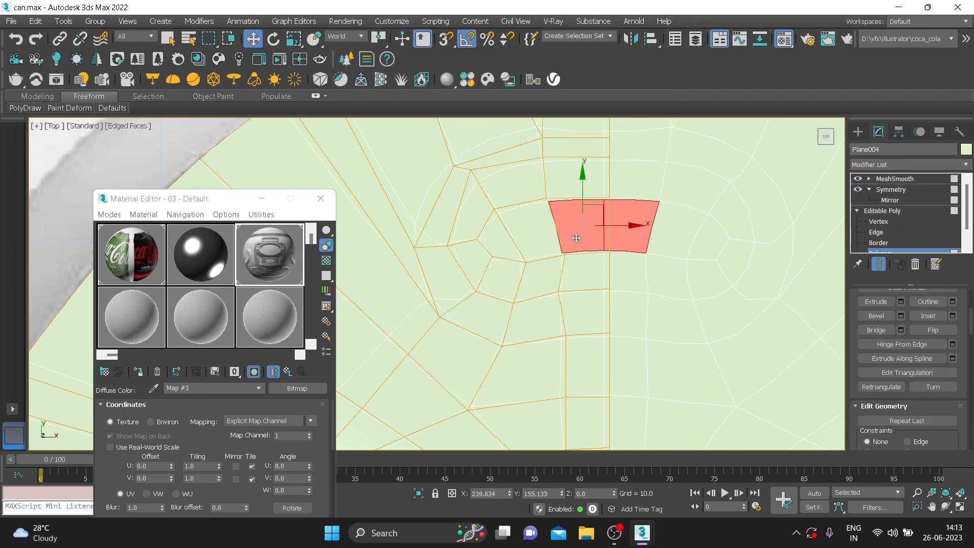
left_click(535, 234)
left_click(579, 228, "ctrl")
left_click(508, 245, "ctrl")
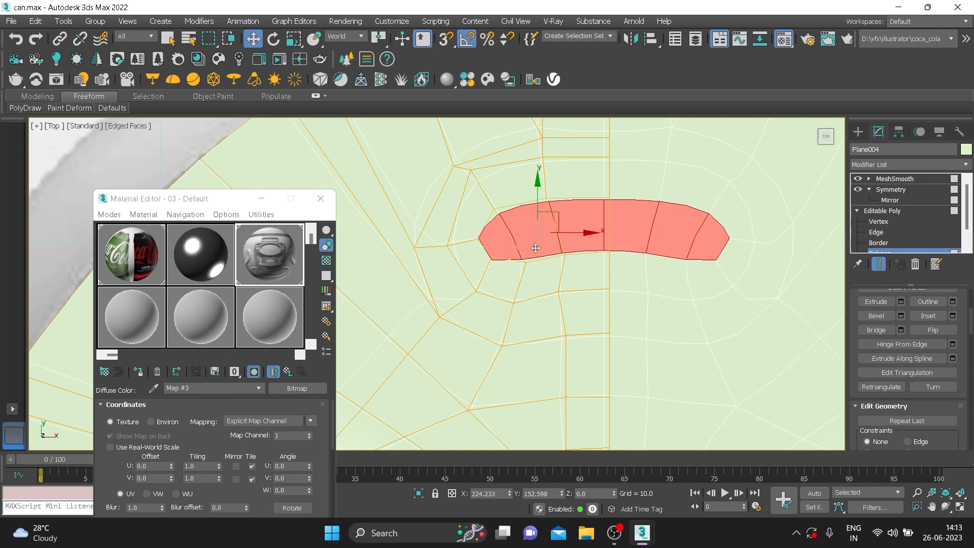
key("p")
middle_click_drag(561, 246, 597, 283, "alt")
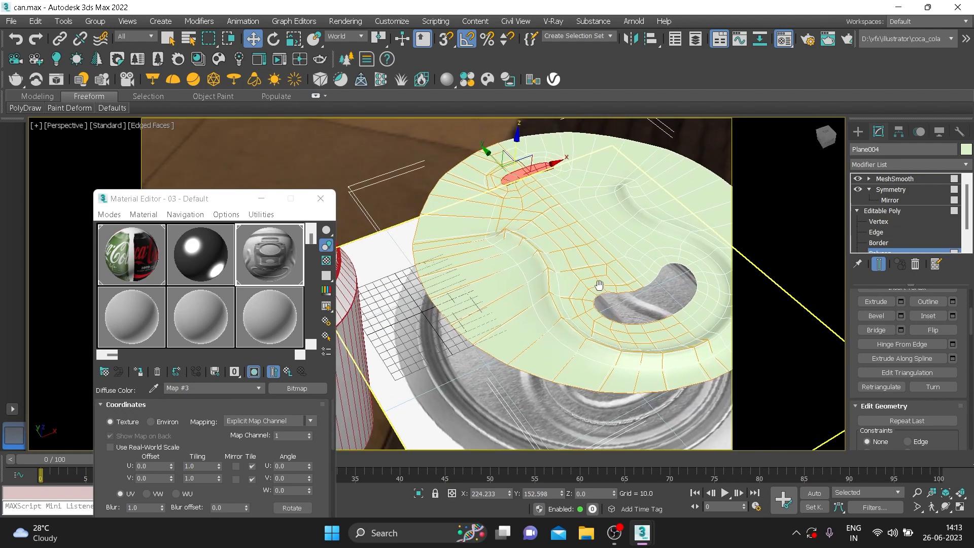
left_click_drag(518, 135, 522, 138)
middle_click_drag(566, 170, 581, 301, "alt")
scroll(573, 226, "up", 2)
middle_click_drag(578, 242, 542, 148)
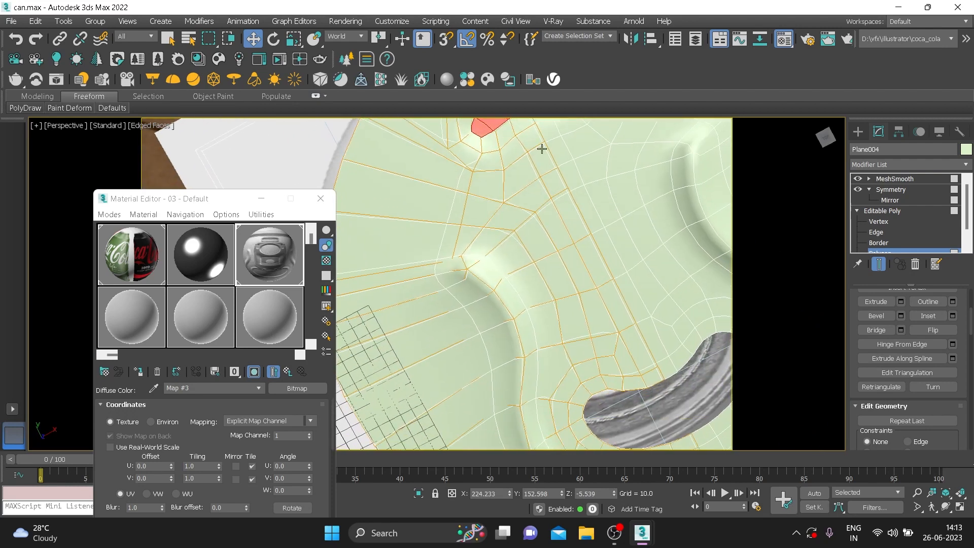
scroll(525, 225, "down", 4)
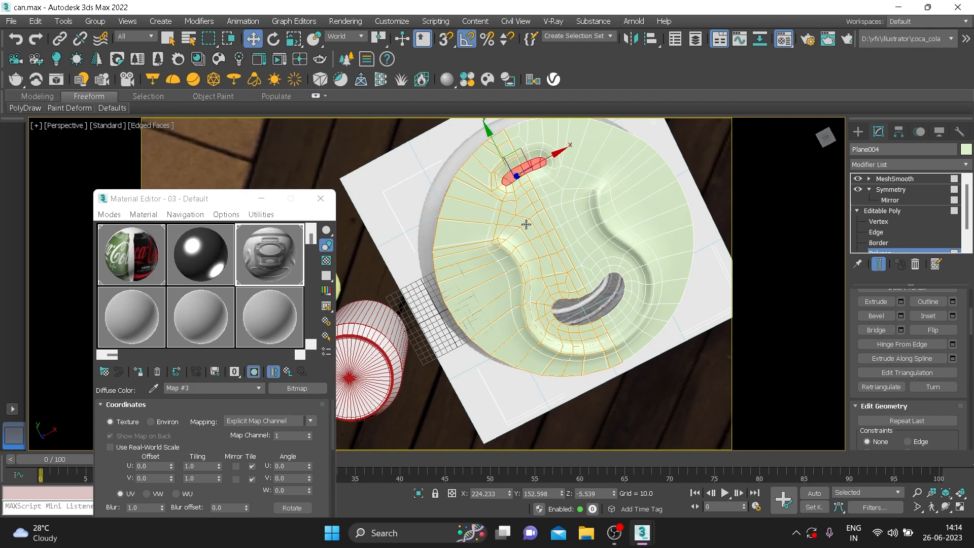
Select the edge loop running along the inner side of the rib around the mouth opening
key("t")
middle_click_drag(557, 284, 550, 235)
scroll(550, 235, "down", 8)
middle_click_drag(554, 316, 580, 224)
scroll(580, 223, "up", 4)
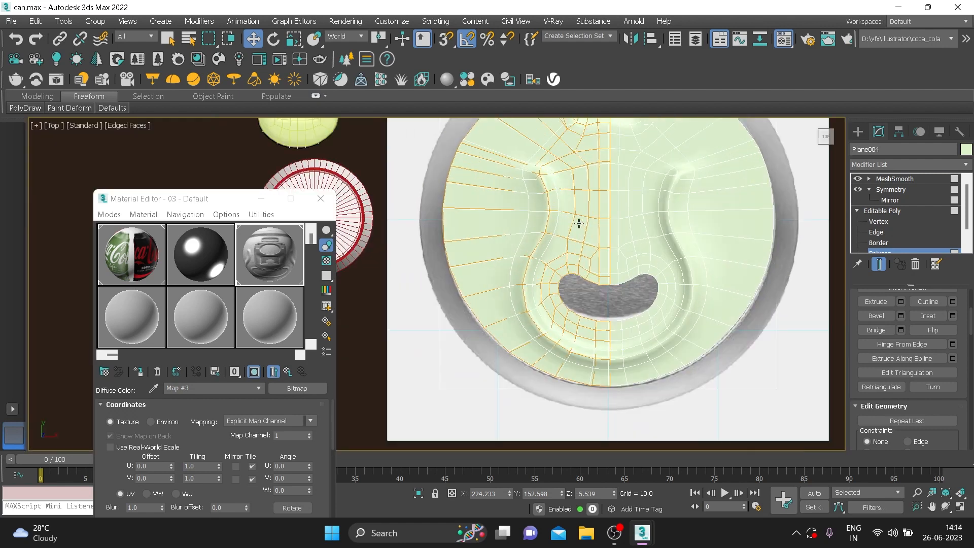
double_click(560, 204)
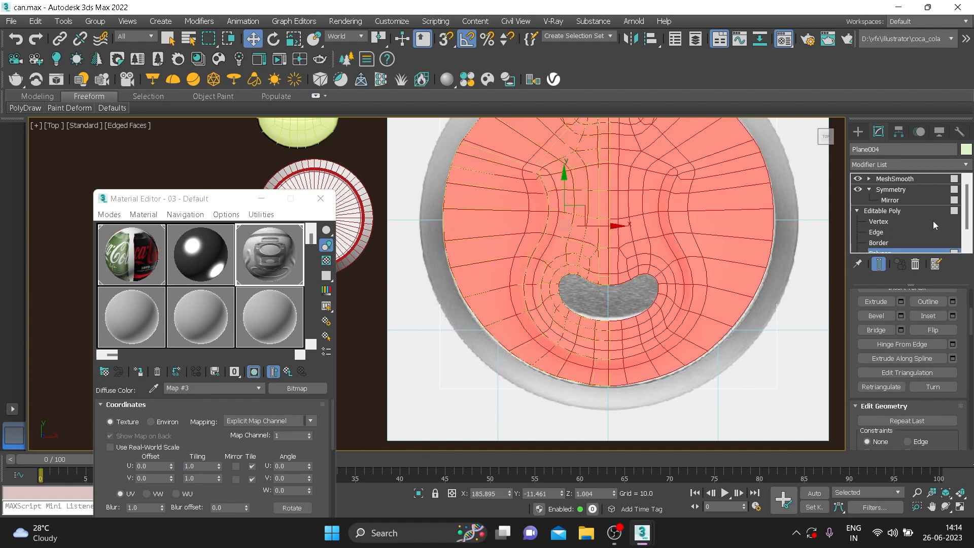
left_click(931, 232)
double_click(560, 201)
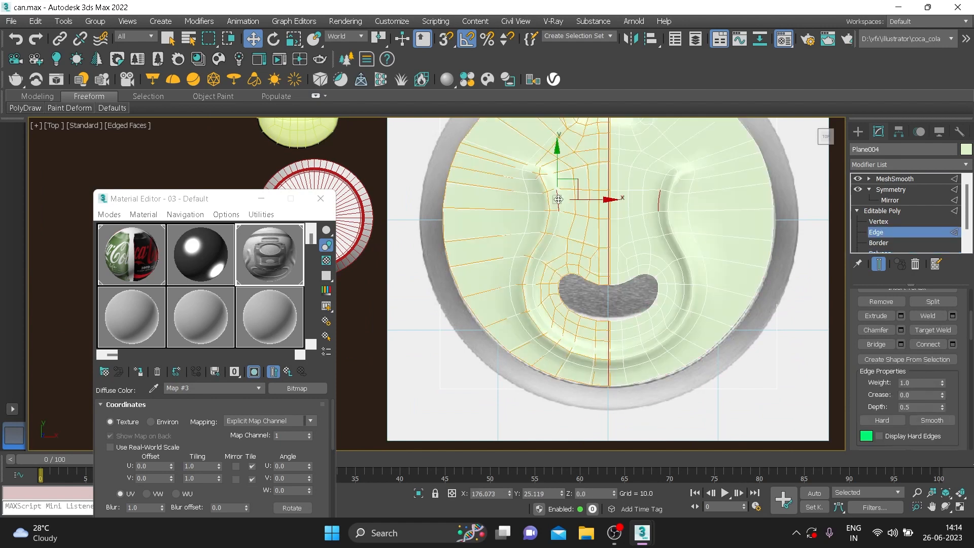
middle_click_drag(562, 204, 563, 233)
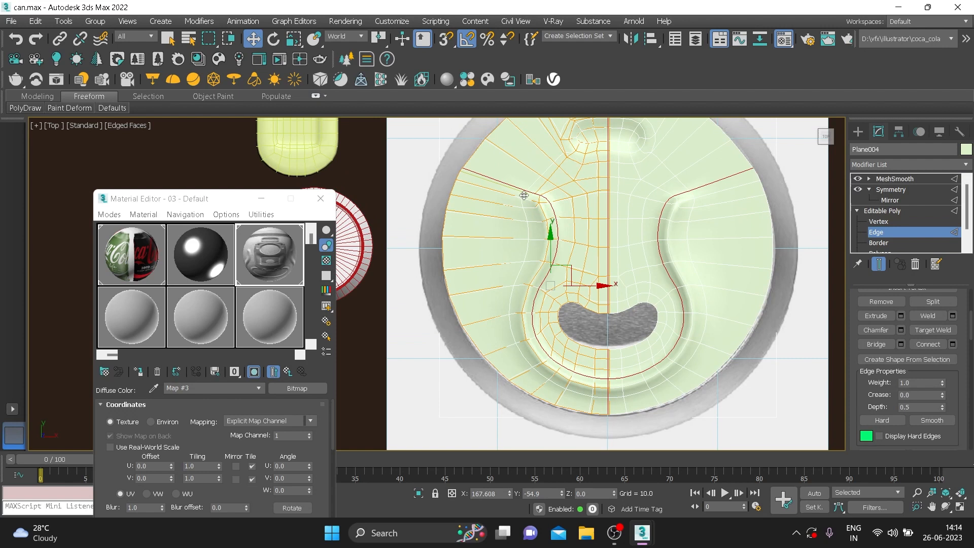
Deselect the edges past the rib's upper end from the inner loop and try a crease of 0.2 on it
scroll(513, 189, "up", 3)
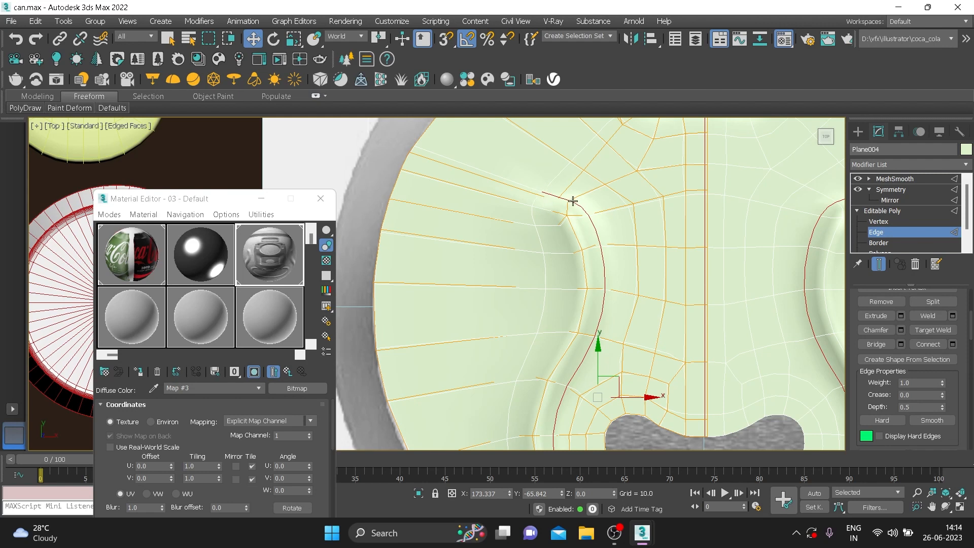
scroll(573, 201, "up", 1)
scroll(583, 214, "down", 2)
mouse_move(575, 213)
middle_mouse_down()
mouse_move(554, 161)
mouse_move(558, 209)
middle_mouse_up()
left_click(541, 147, "alt")
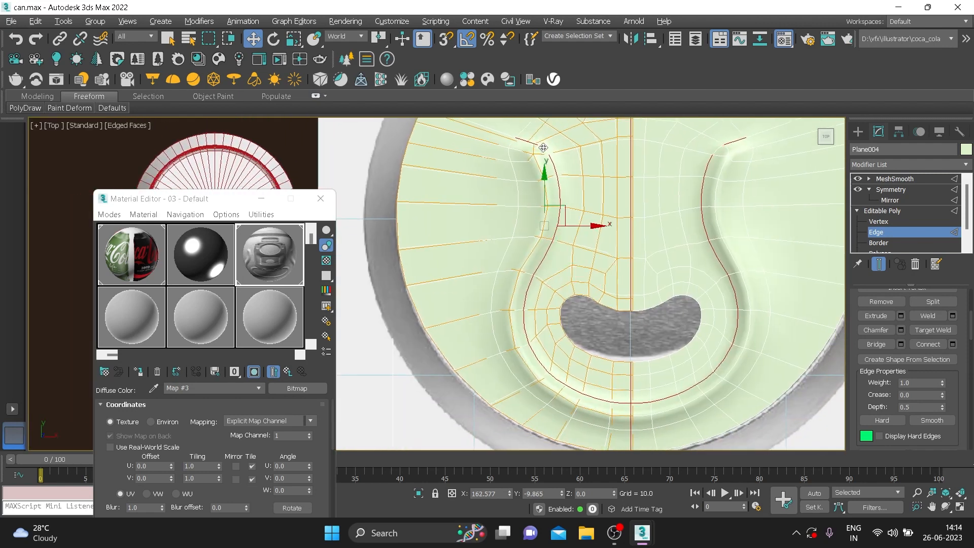
left_click(530, 143, "alt")
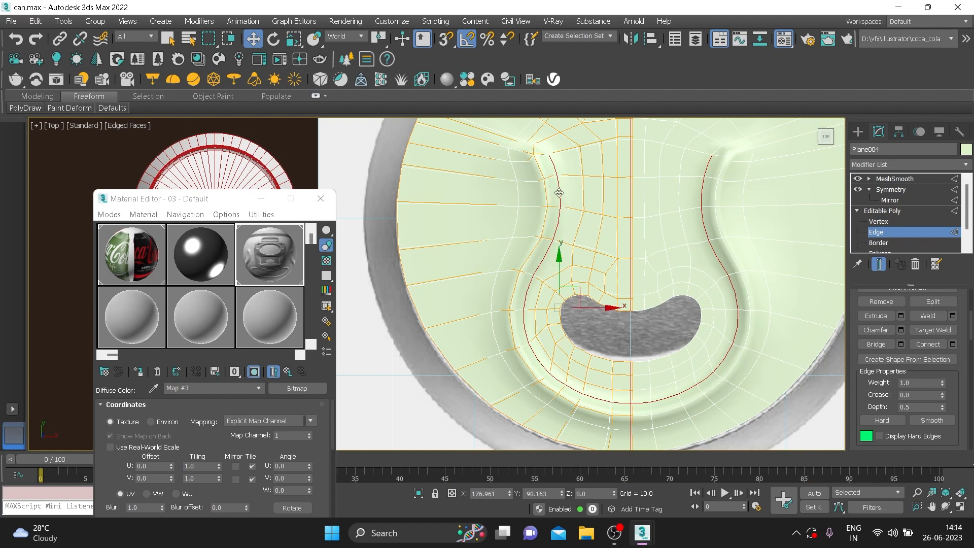
middle_click_drag(558, 193, 550, 163)
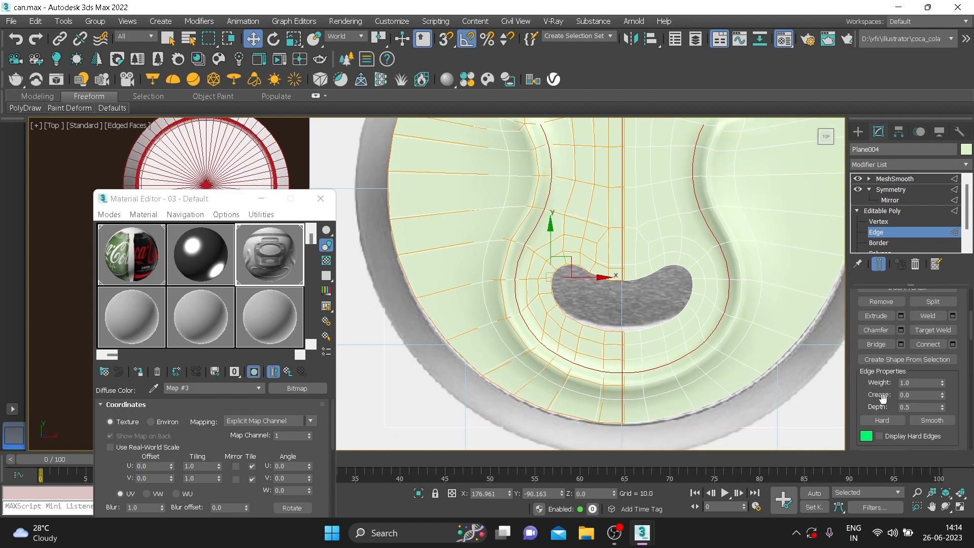
mouse_move(942, 394)
left_mouse_down()
mouse_move(942, 361)
mouse_move(943, 401)
left_mouse_up()
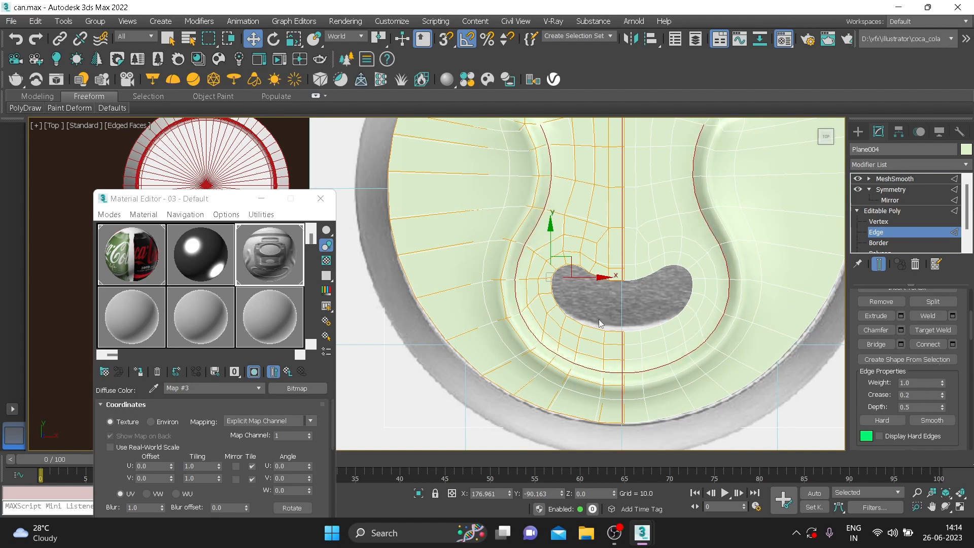
Undo the inner loop's crease and crease the rib's outer edge loop to 0.92, excluding the edges past the rib's upper end
key("ctrl+z")
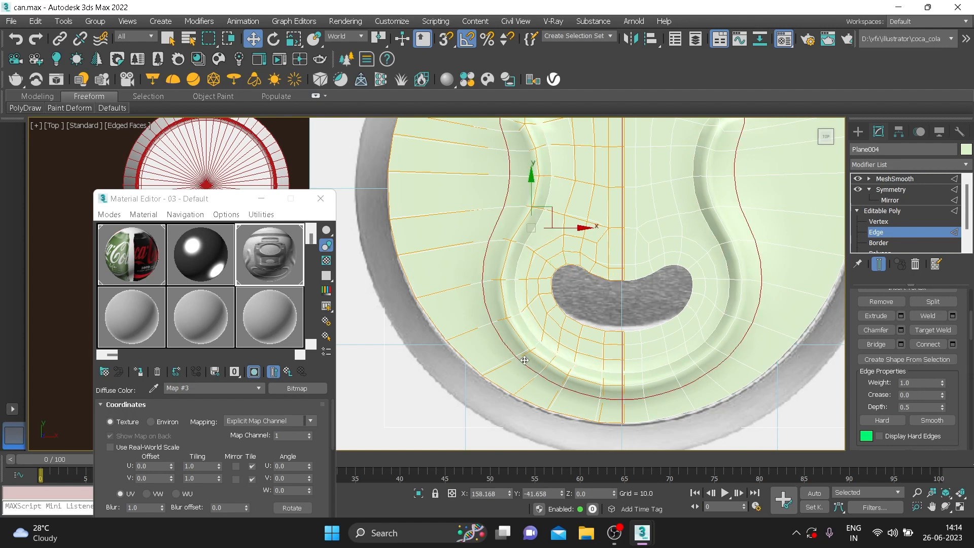
scroll(522, 299, "down", 4)
middle_click_drag(541, 196, 531, 226)
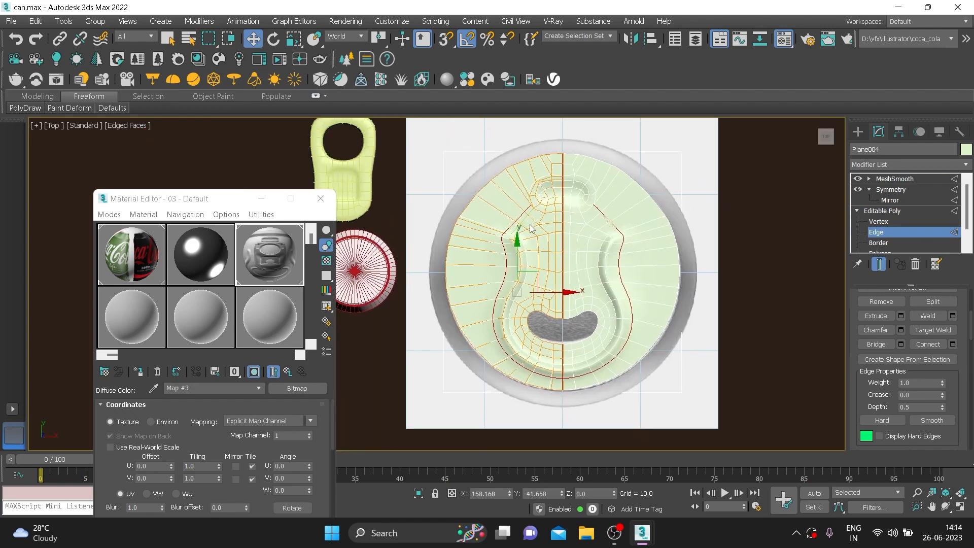
left_click_drag(568, 213, 640, 234)
left_click_drag(640, 233, 640, 233, "alt")
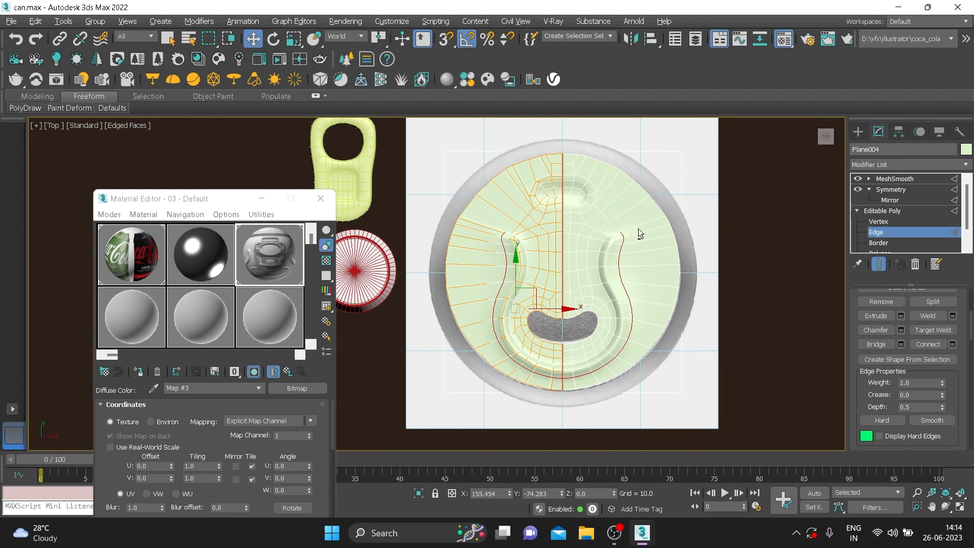
scroll(509, 216, "up", 4)
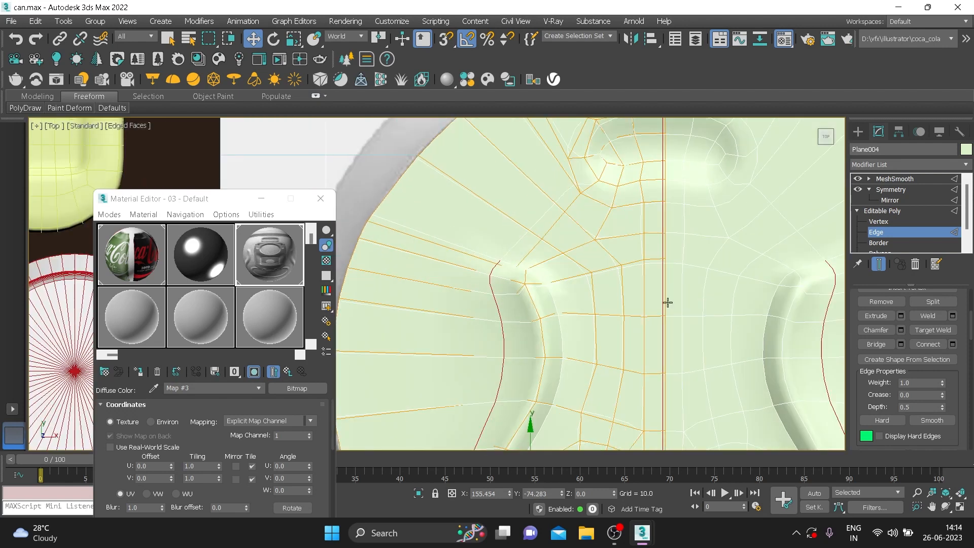
left_click_drag(943, 396, 935, 347)
scroll(680, 290, "down", 3)
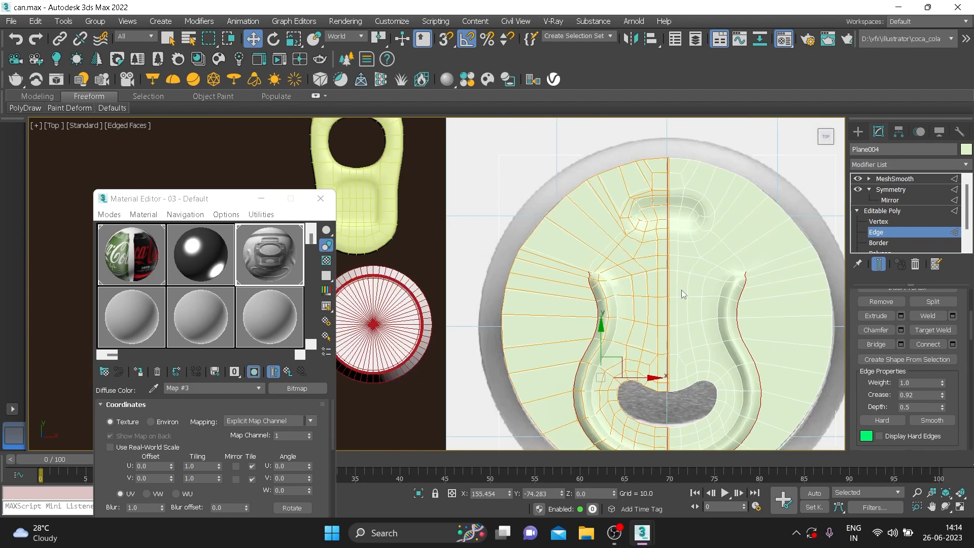
Select the edge loop running along the rib's crest and give it a crease of 0.06
double_click(590, 369)
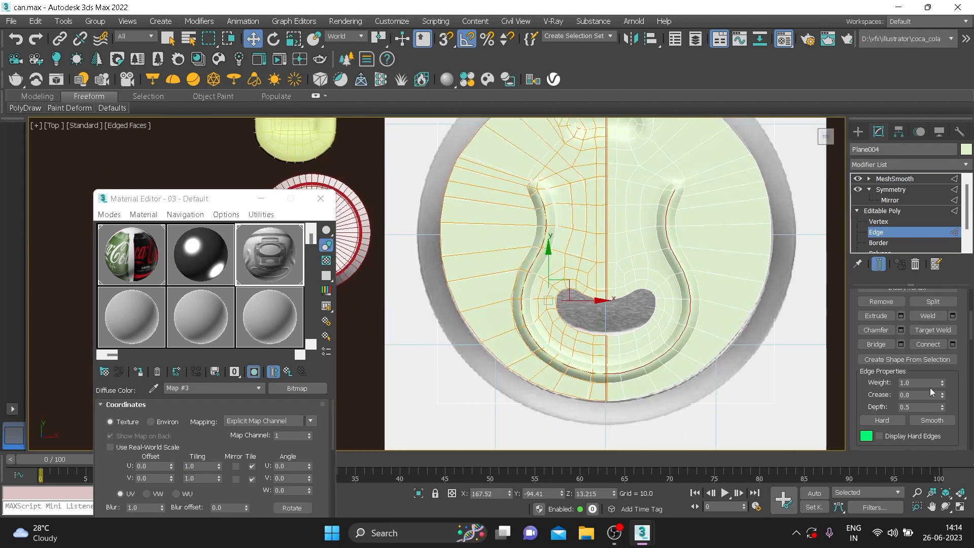
left_click_drag(941, 394, 942, 391)
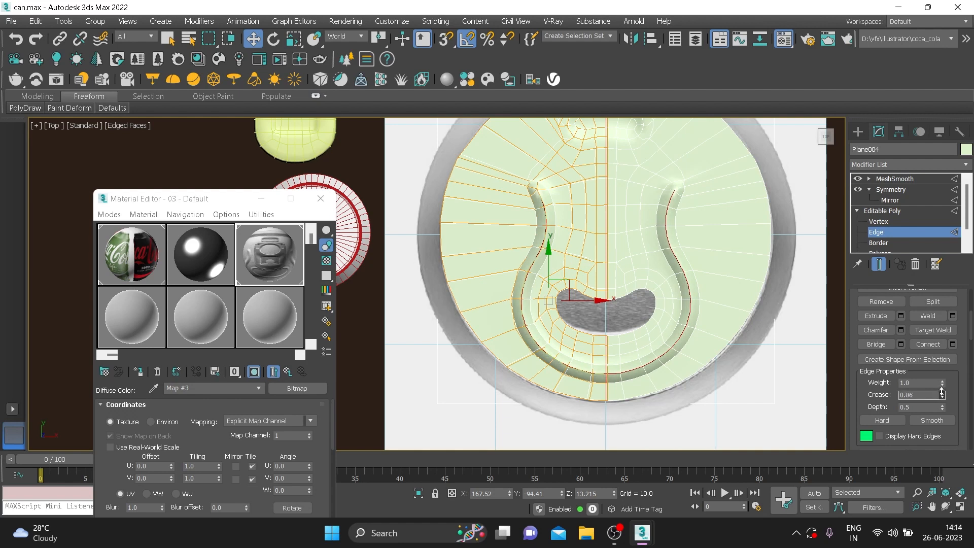
scroll(693, 277, "down", 4)
left_click(784, 319)
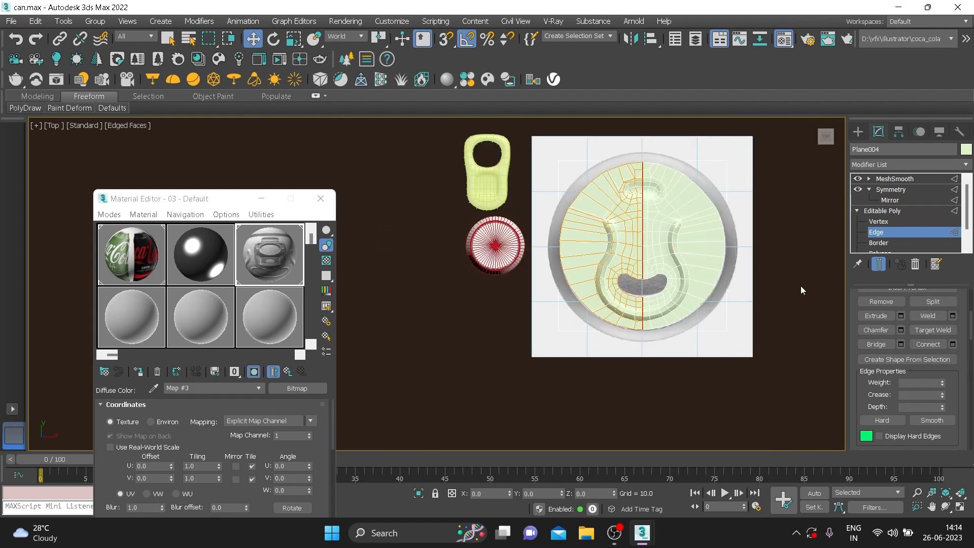
Return the lid to its MeshSmooth level, deselect it and inspect the smoothed shape in the perspective view without edges
left_click(887, 210)
left_click(891, 190)
left_click(894, 178)
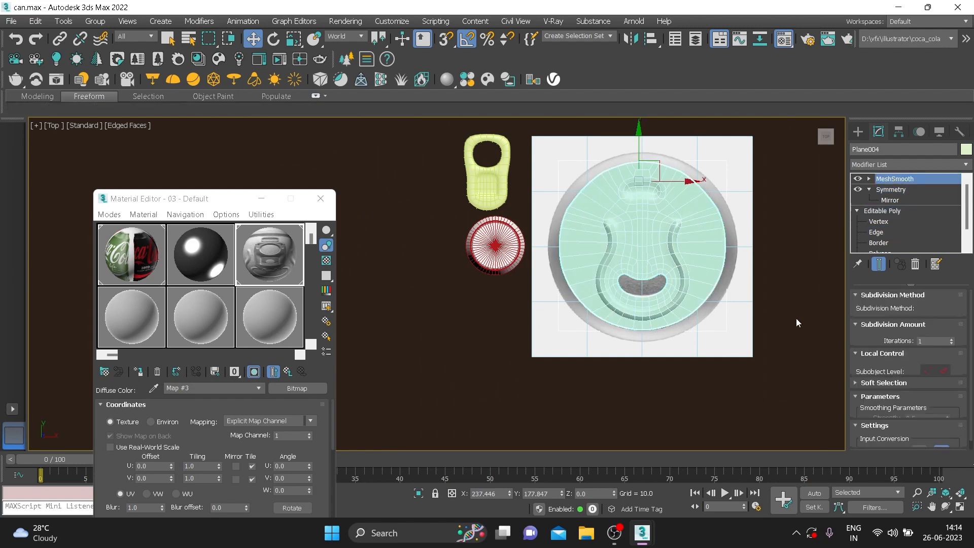
left_click(796, 318)
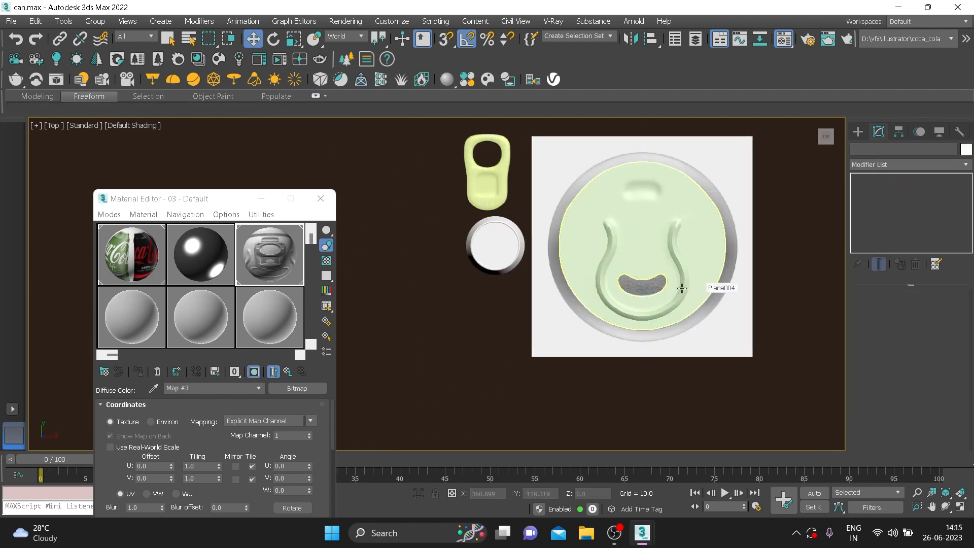
key("p")
middle_click_drag(626, 311, 619, 284, "alt")
Reselect the lid in the top view with edges shown and crease the small slot's outer edge loop to 0.49
left_click(556, 275)
key("t")
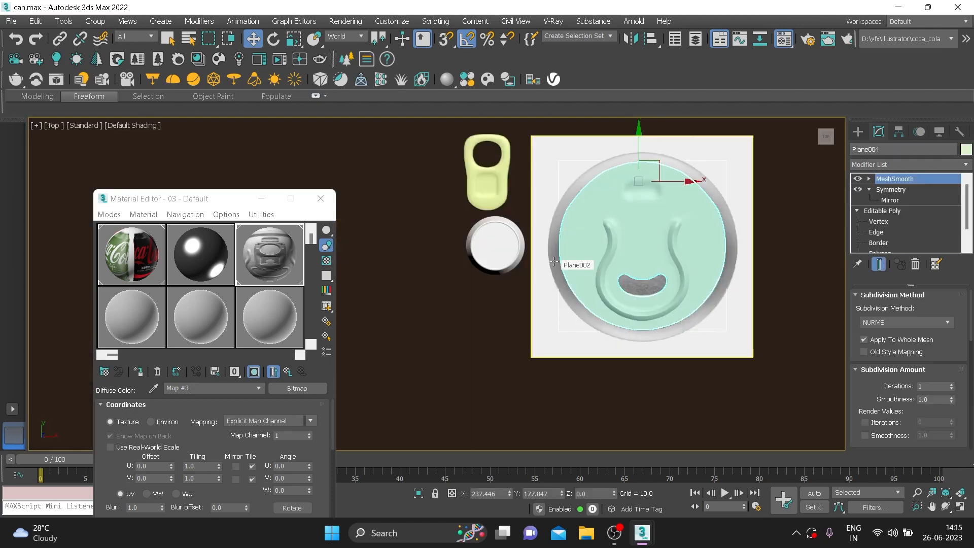
middle_click_drag(606, 205, 480, 233)
key("F4")
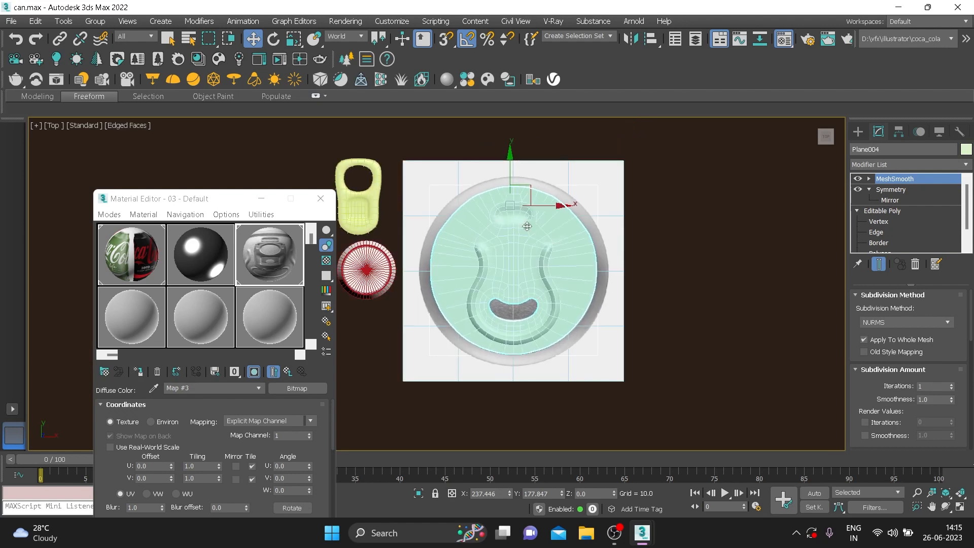
scroll(528, 220, "up", 5)
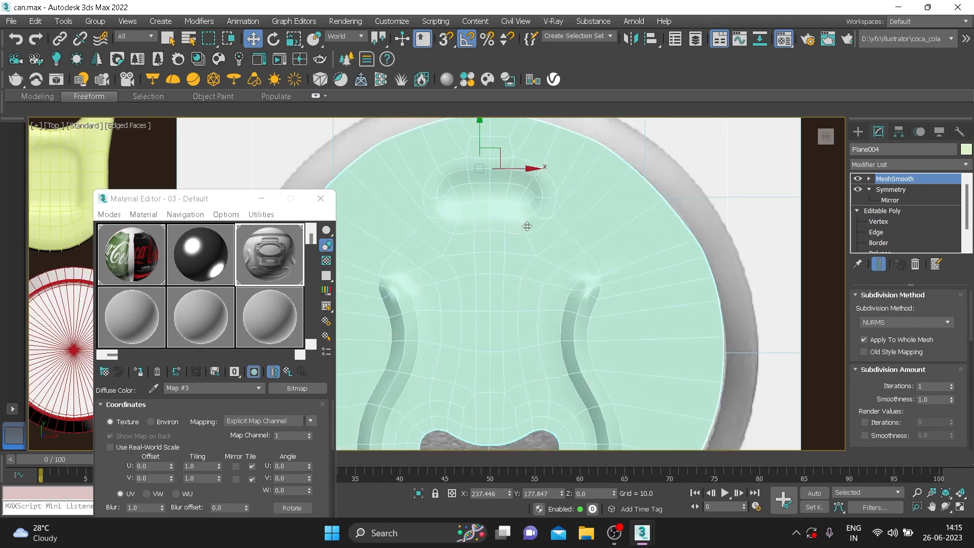
left_click(876, 233)
scroll(497, 262, "up", 3)
double_click(457, 269)
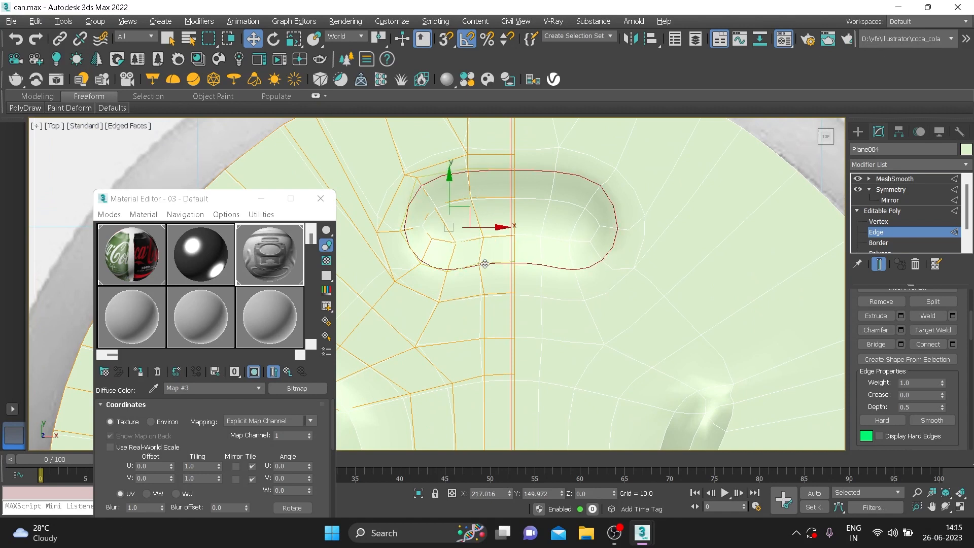
left_click_drag(945, 399, 943, 370)
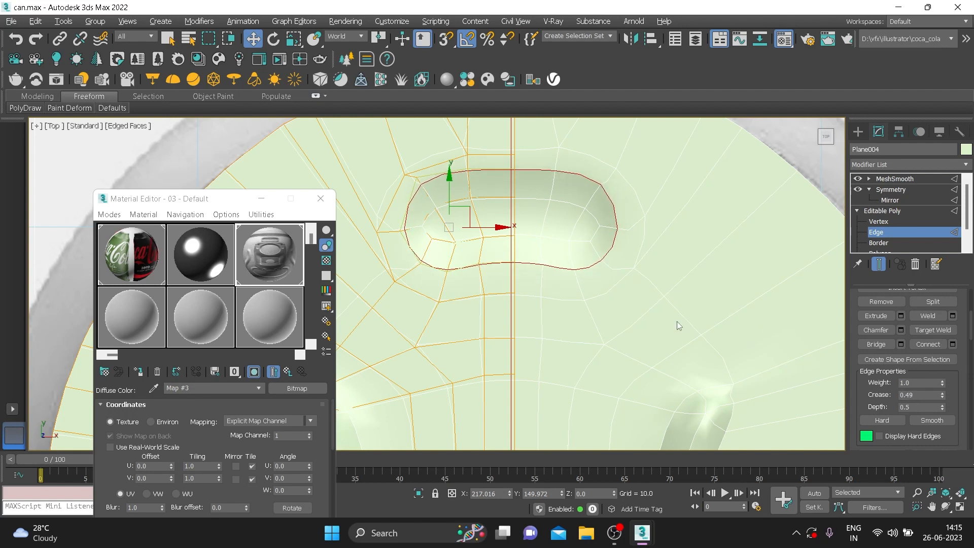
Crease the slot's inner upper edge arc and the edge row across its floor to 1.0
double_click(450, 201)
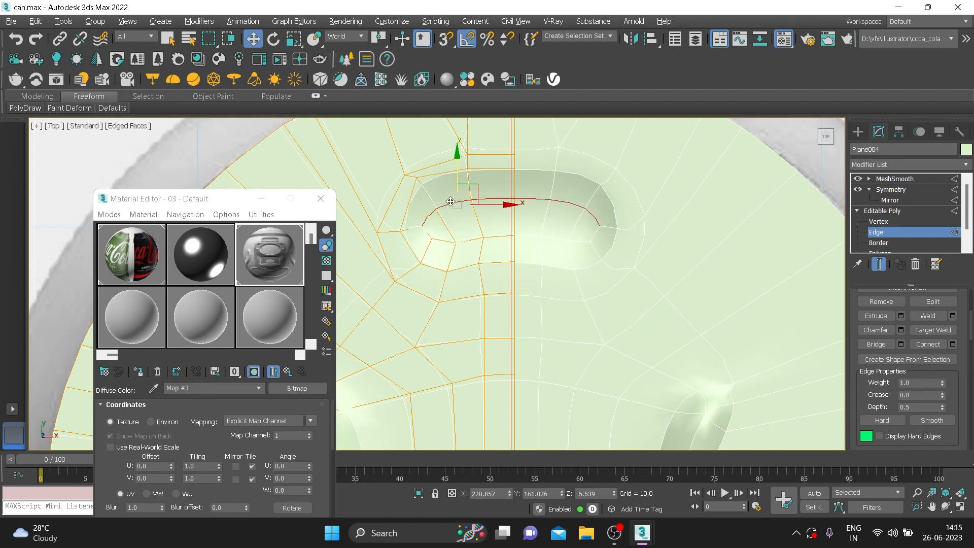
left_click_drag(943, 399, 944, 327)
double_click(471, 241)
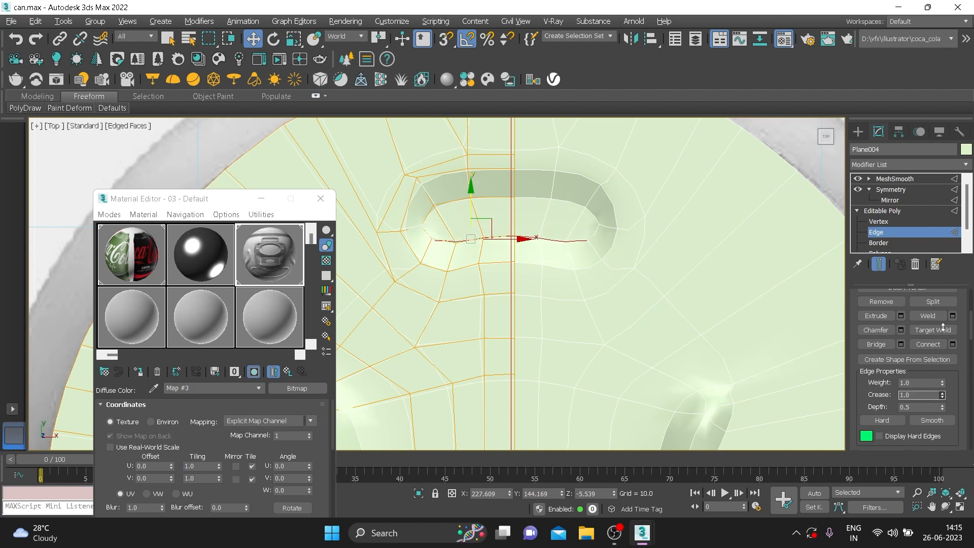
scroll(589, 294, "down", 8)
left_click(752, 291)
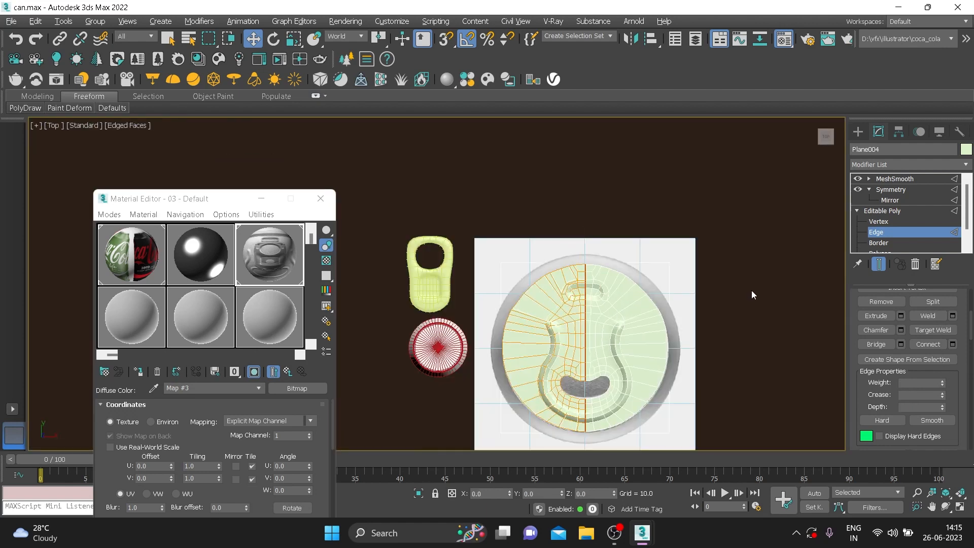
Inspect the creased rib and slot in the perspective view and leave edge editing
key("p")
middle_click_drag(610, 305, 590, 295, "alt")
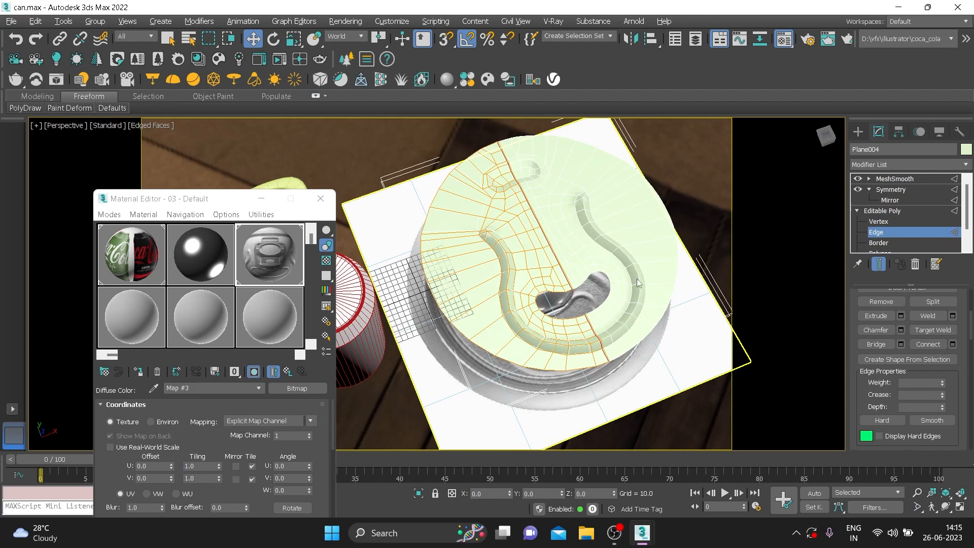
left_click(894, 211)
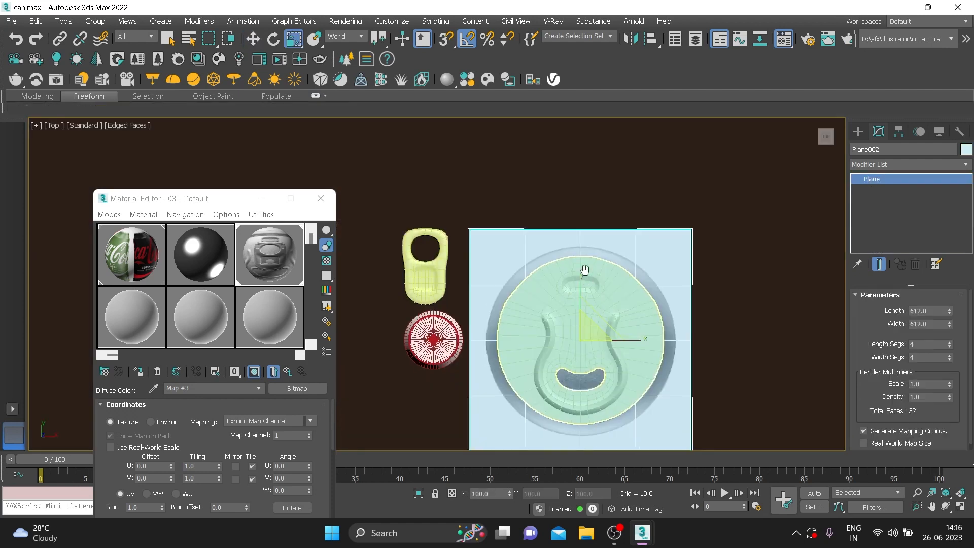
Make the lid see-through in the top view and bridge the mouth opening's upper and lower edges beside the centre line
middle_click_drag(583, 270, 565, 176)
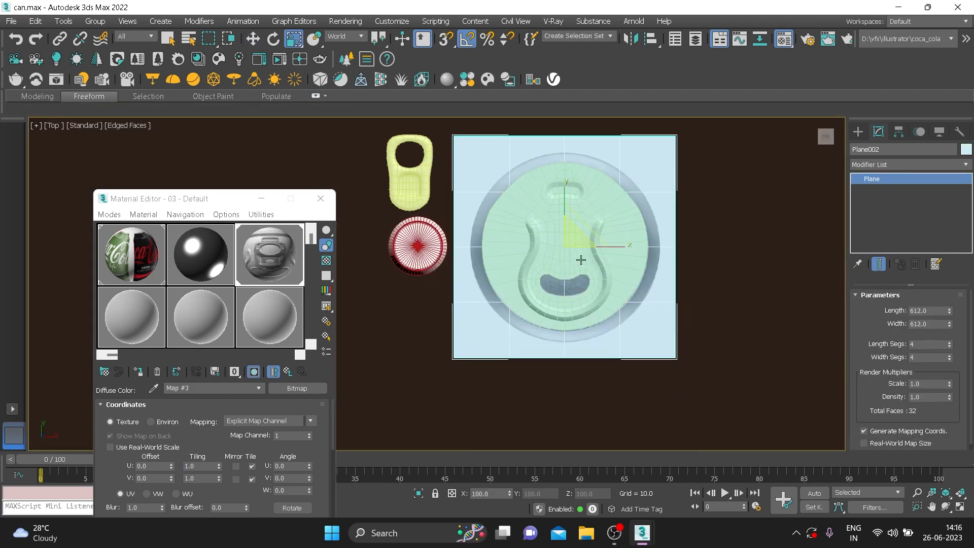
scroll(589, 273, "up", 4)
left_click(558, 276)
left_click(558, 277)
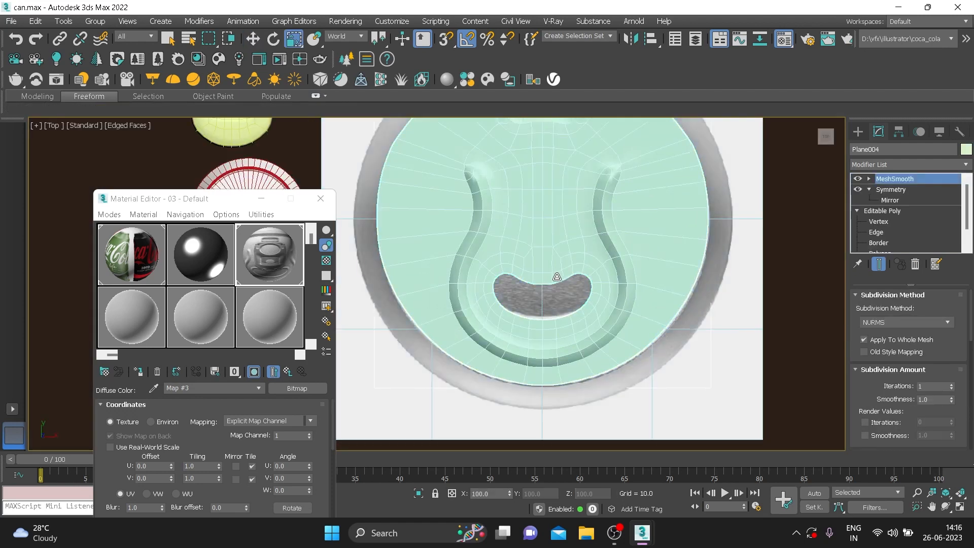
scroll(550, 301, "up", 5)
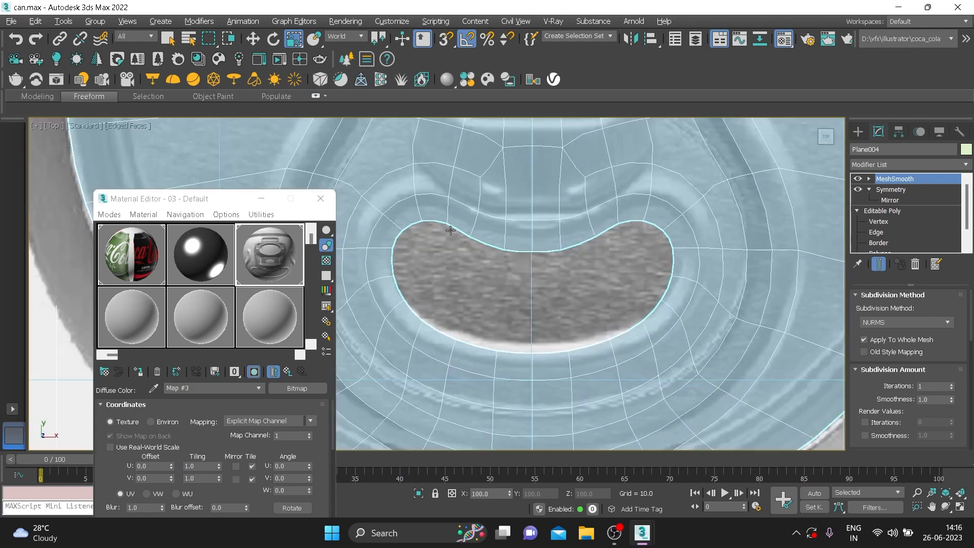
middle_click_drag(496, 271, 527, 234)
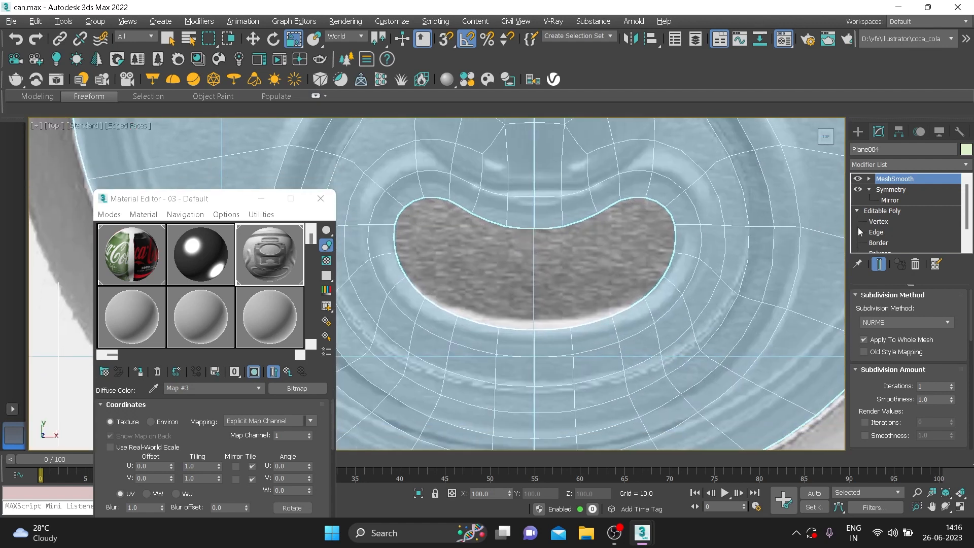
left_click(875, 233)
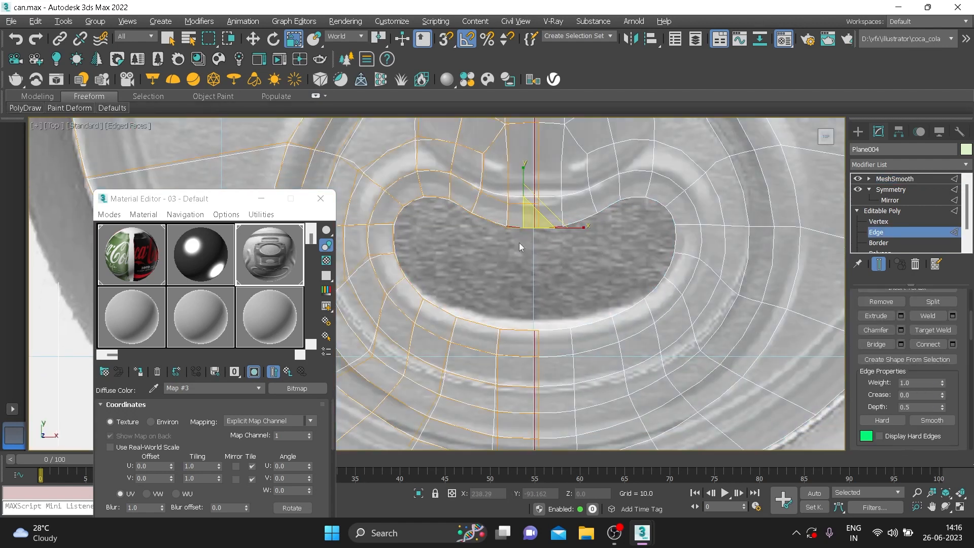
left_click(522, 330, "ctrl")
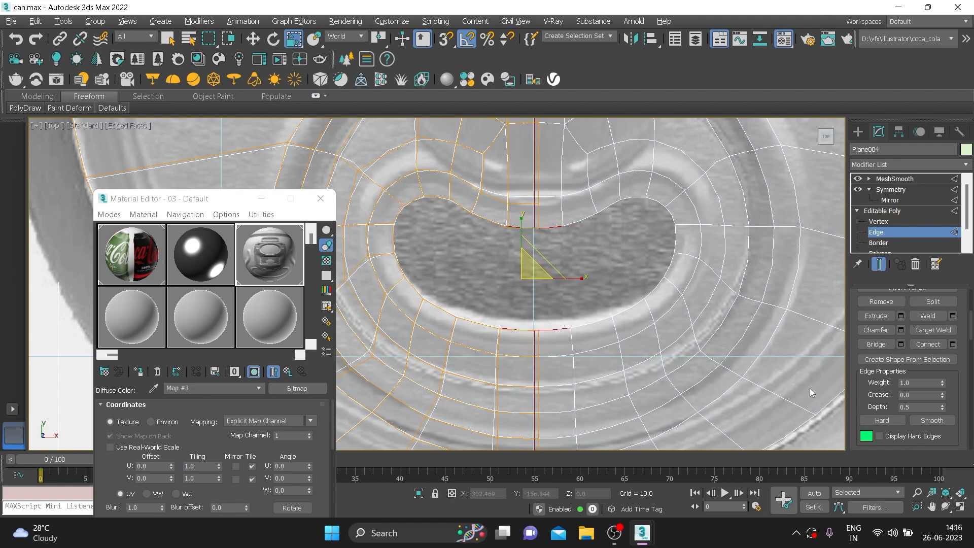
left_click(868, 345)
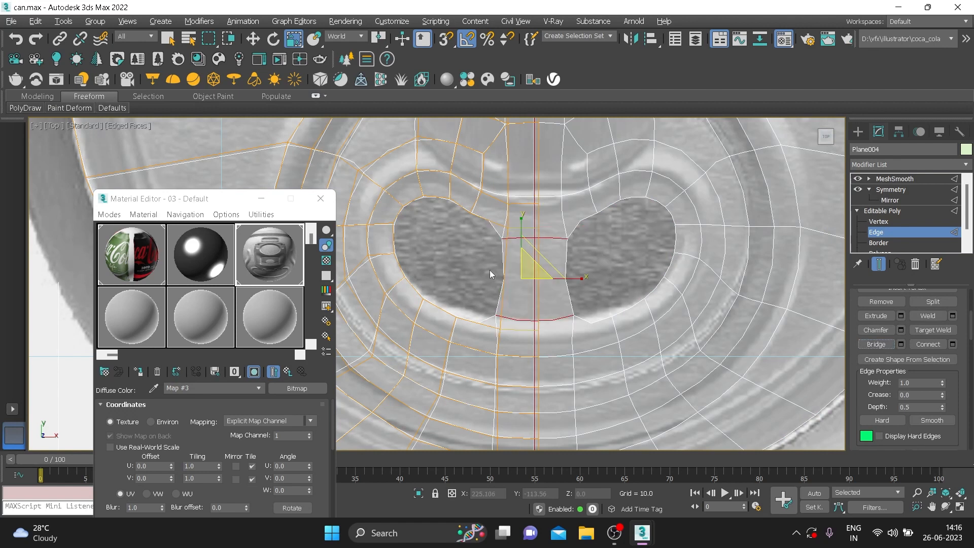
Cap the border of the hole remaining beside the bridge in the mouth opening's left half
key("3")
left_click(478, 219)
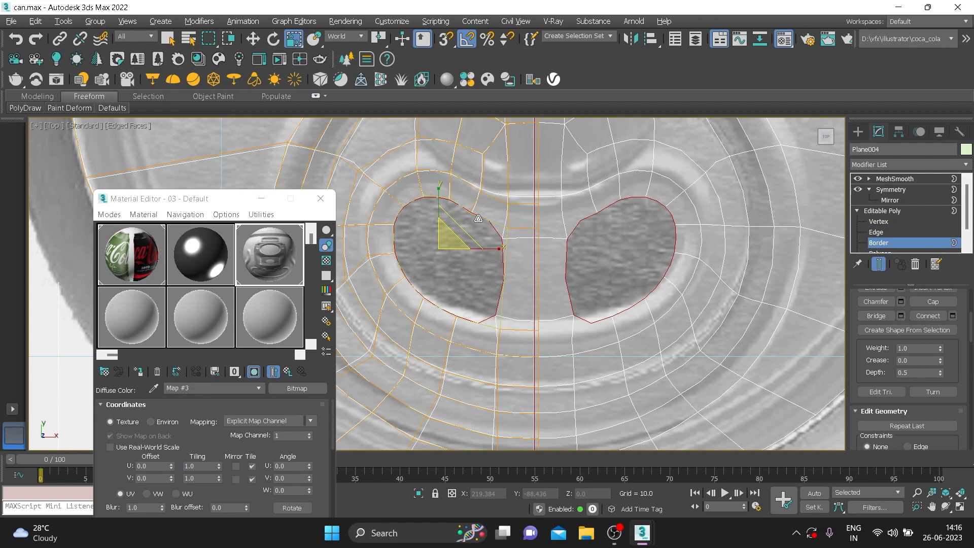
right_click(468, 243)
left_click(441, 270)
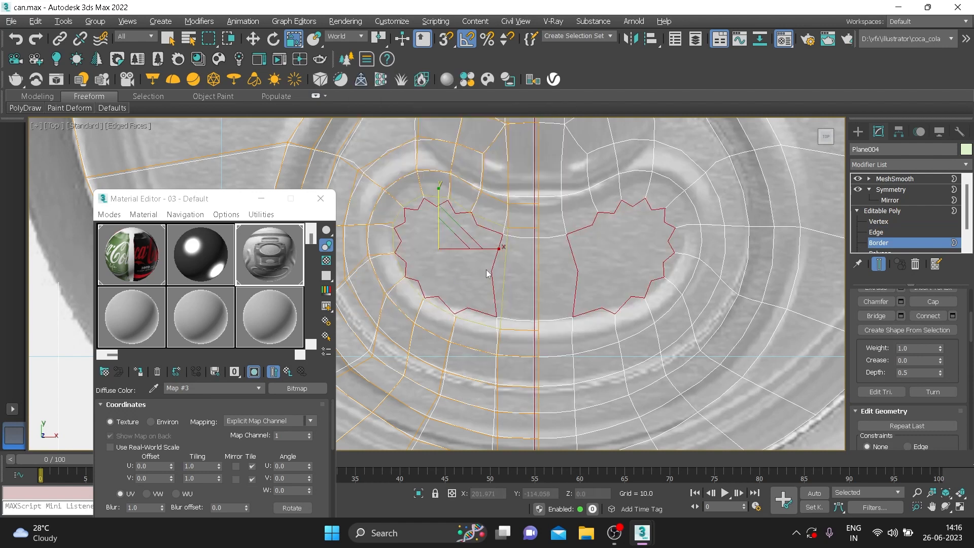
Select the cap and bridge polygons filling the mouth opening's left half, lower them to about -10.7 on Z, and return to edge editing
scroll(889, 248, "down", 1)
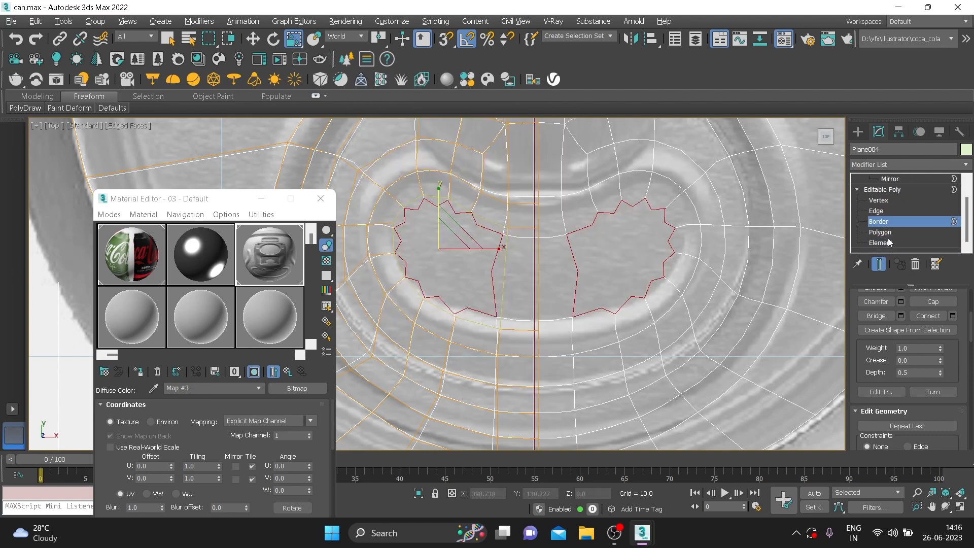
left_click(880, 232)
left_click(485, 272, "ctrl")
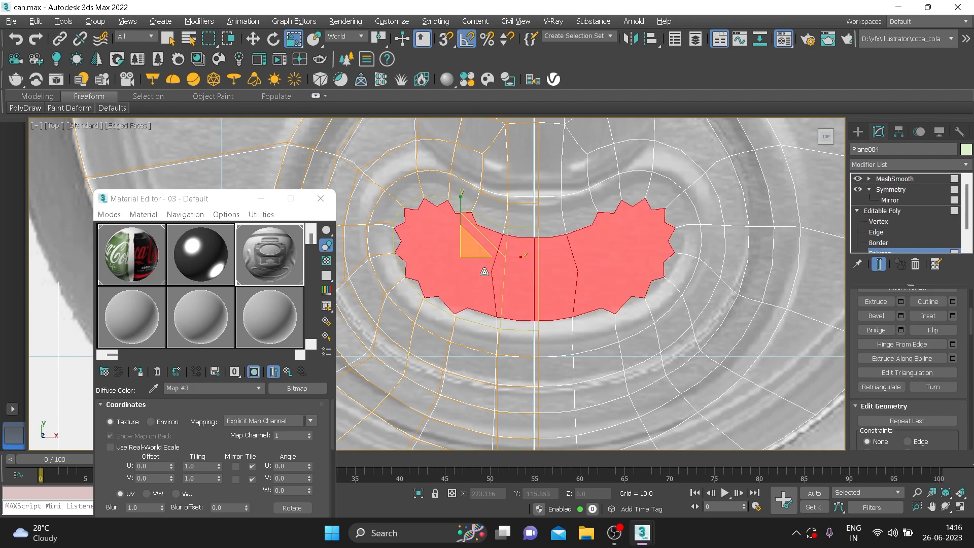
key("p")
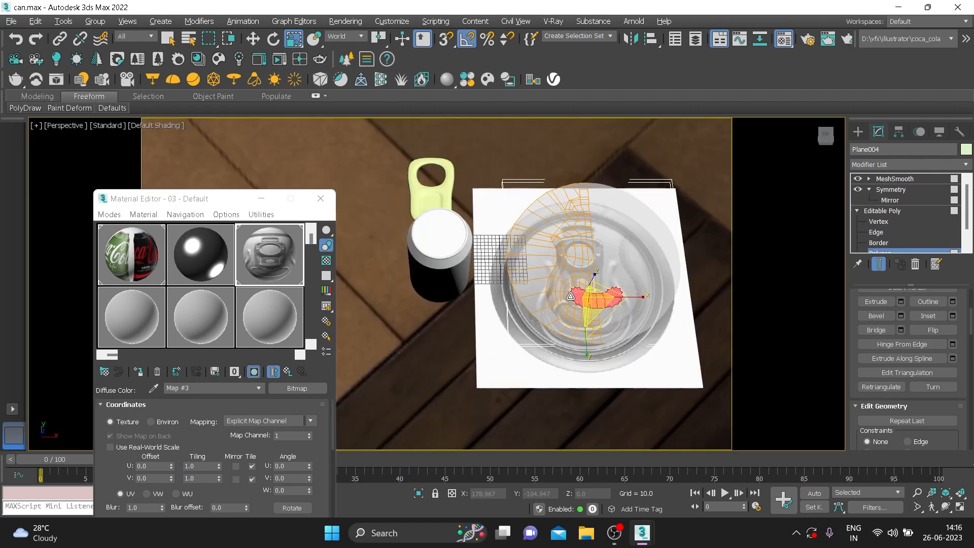
middle_click_drag(579, 280, 579, 270, "alt")
key("w")
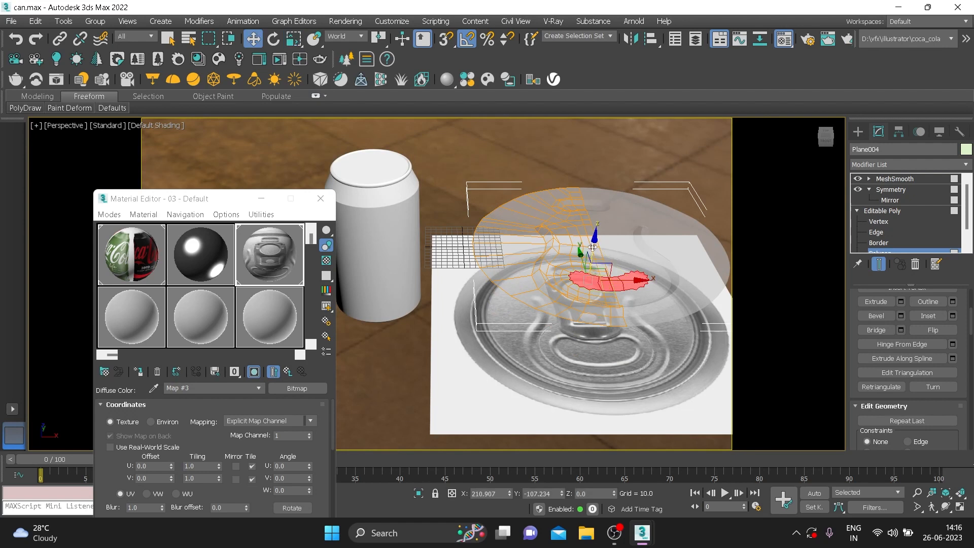
left_click_drag(593, 243, 590, 280)
key("t")
key("z")
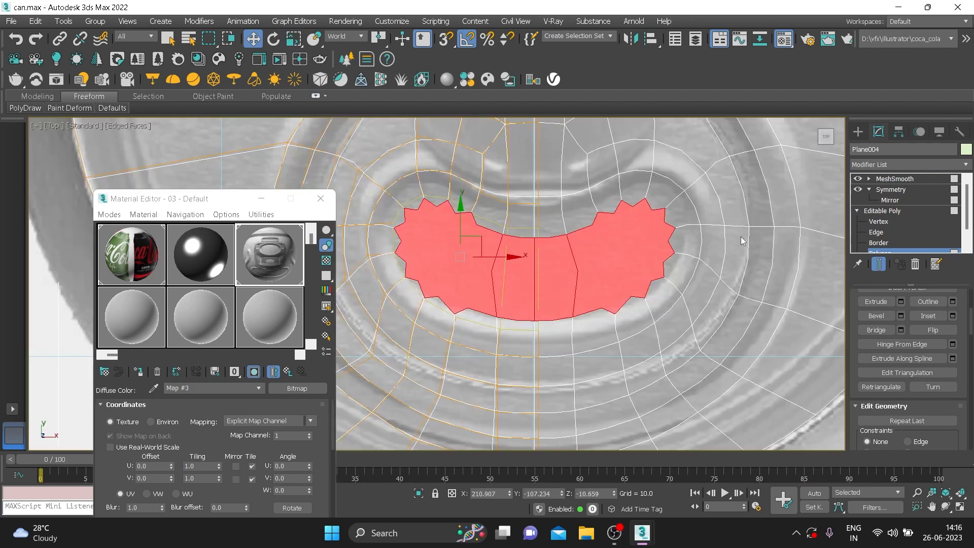
left_click(878, 232)
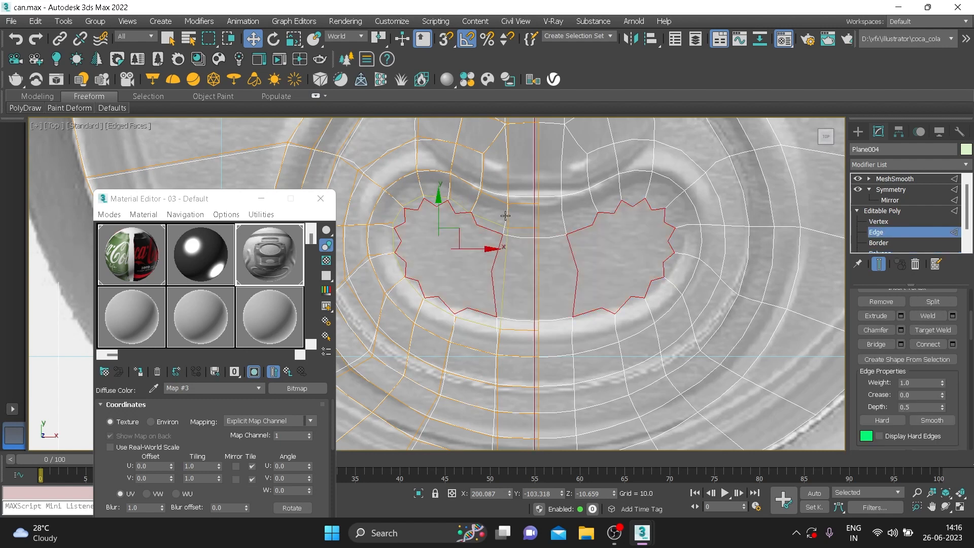
Select the whole loop of edges around the mouth opening's recessed panel and set its crease to 1.0
left_click(518, 229)
left_click(460, 207, "ctrl")
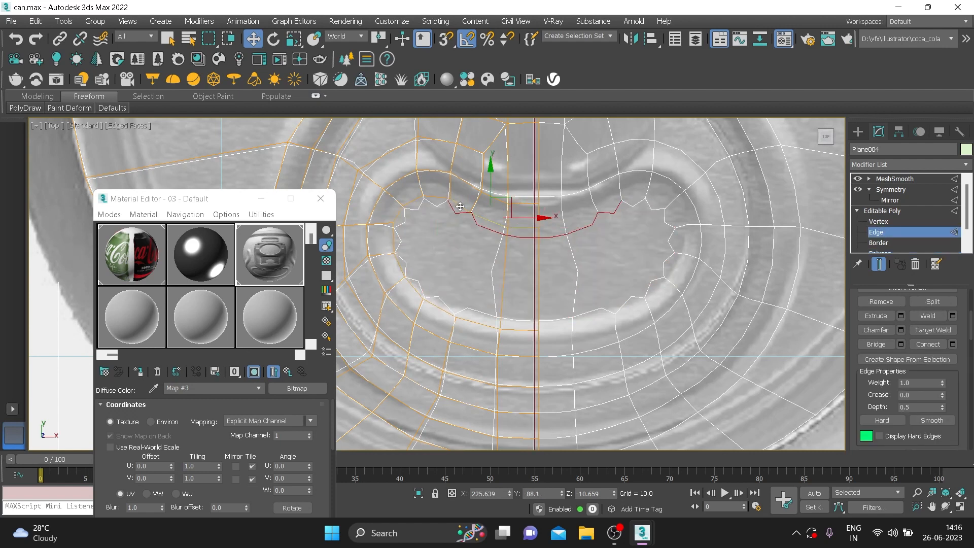
left_click(417, 198, "ctrl")
left_click(397, 215, "ctrl")
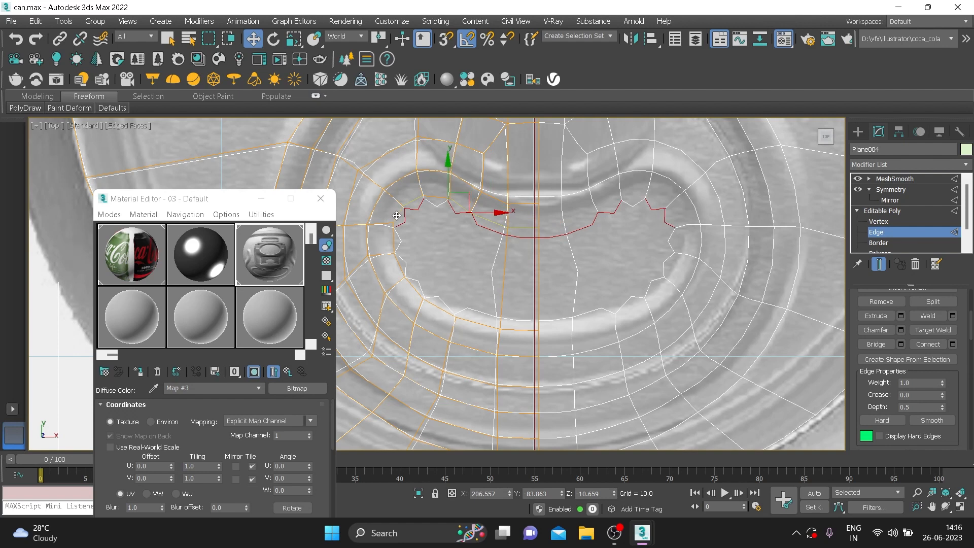
left_click(433, 198, "ctrl")
left_click(395, 243, "ctrl")
left_click(401, 265, "ctrl")
left_click(416, 292, "ctrl")
left_click(441, 310, "ctrl")
left_click(463, 320, "ctrl")
left_click(507, 329, "ctrl")
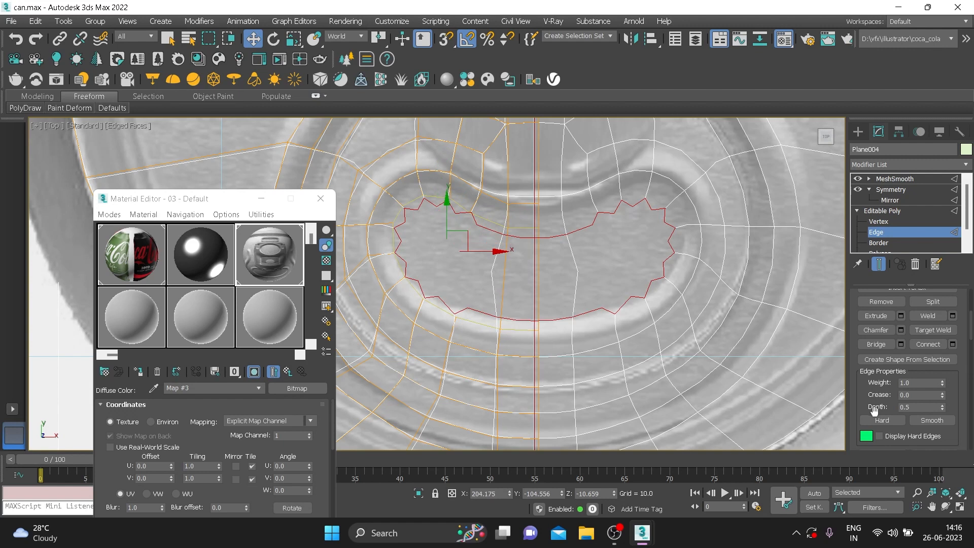
left_click_drag(942, 397, 945, 329)
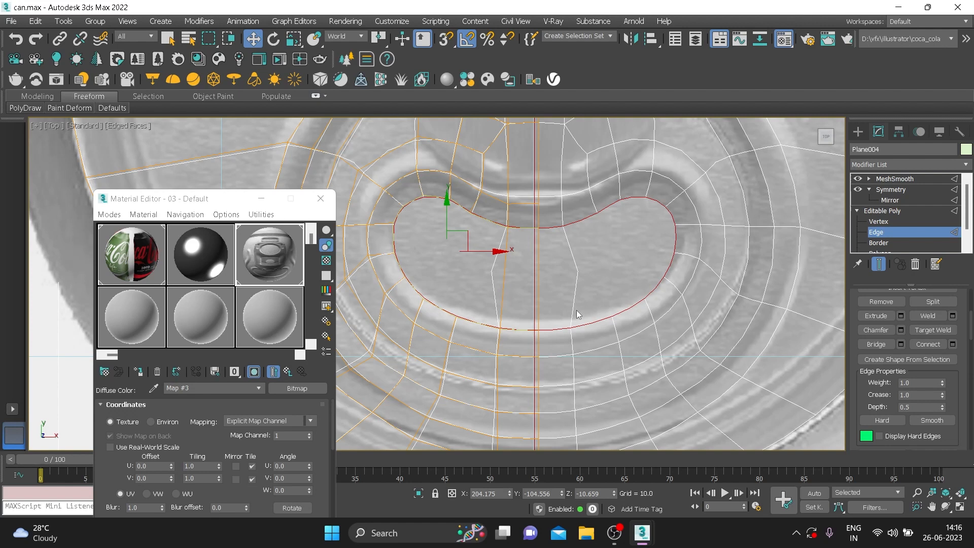
Return the lid to its MeshSmooth level, make it opaque again and examine the recessed mouth opening in the top view
key("p")
left_click(893, 211)
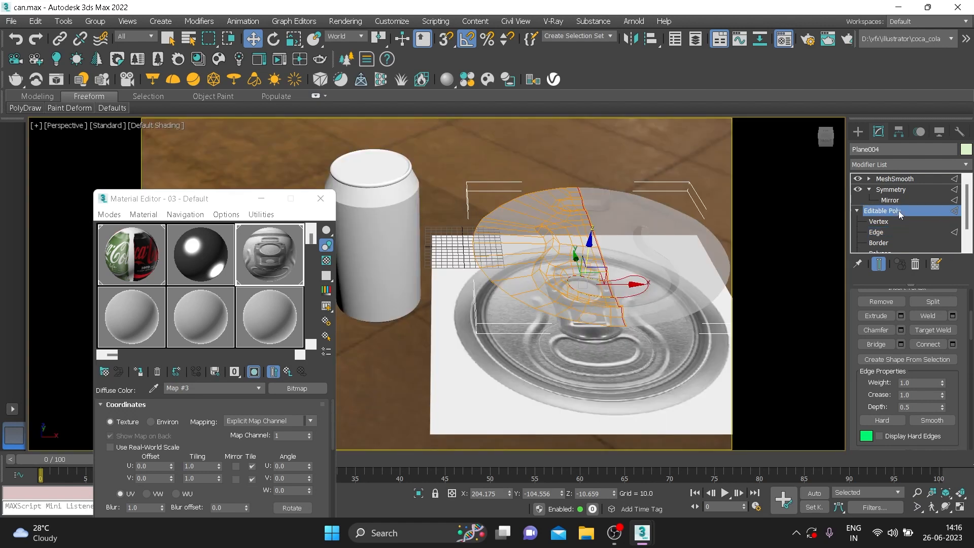
left_click(892, 190)
left_click(895, 179)
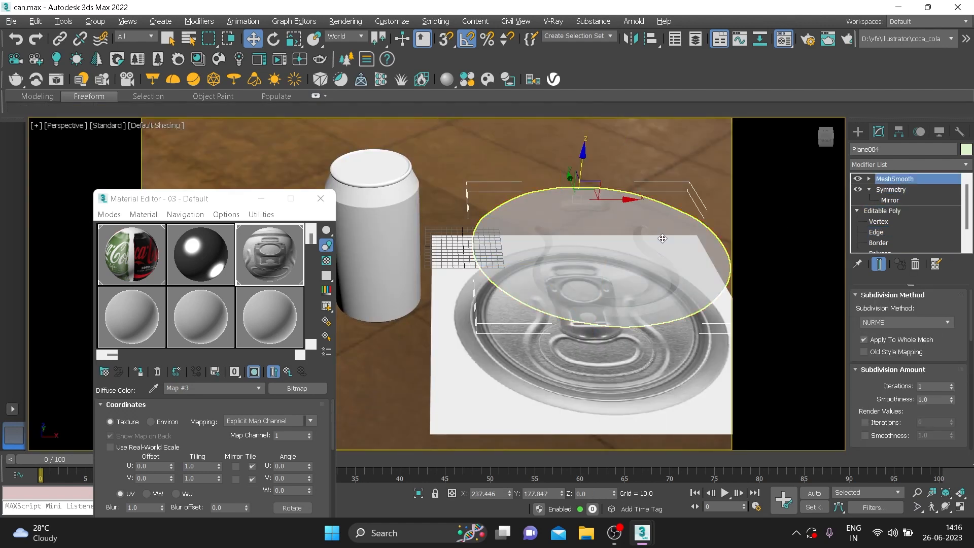
middle_click_drag(629, 277, 615, 252, "alt")
left_click(442, 155)
left_click(546, 221)
key("t")
scroll(572, 226, "down", 8)
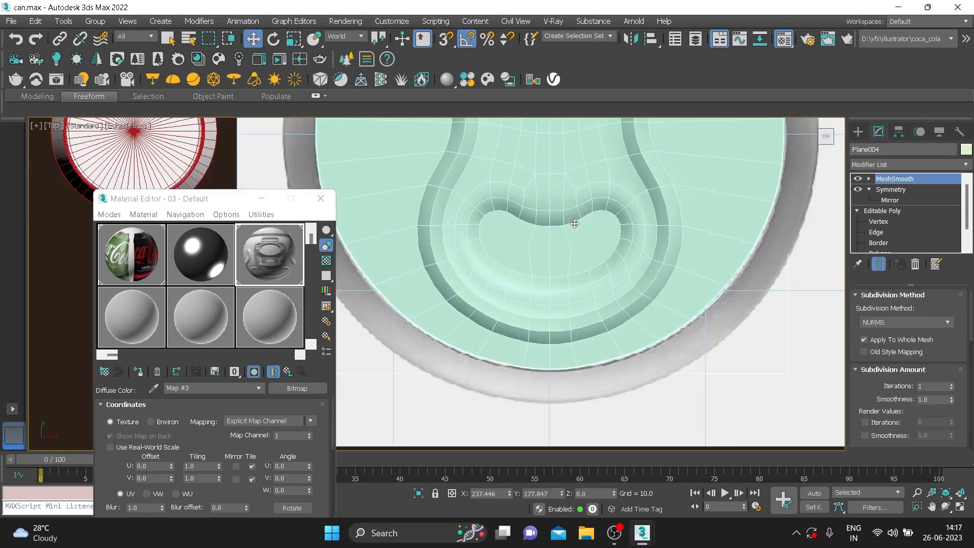
scroll(573, 226, "up", 3)
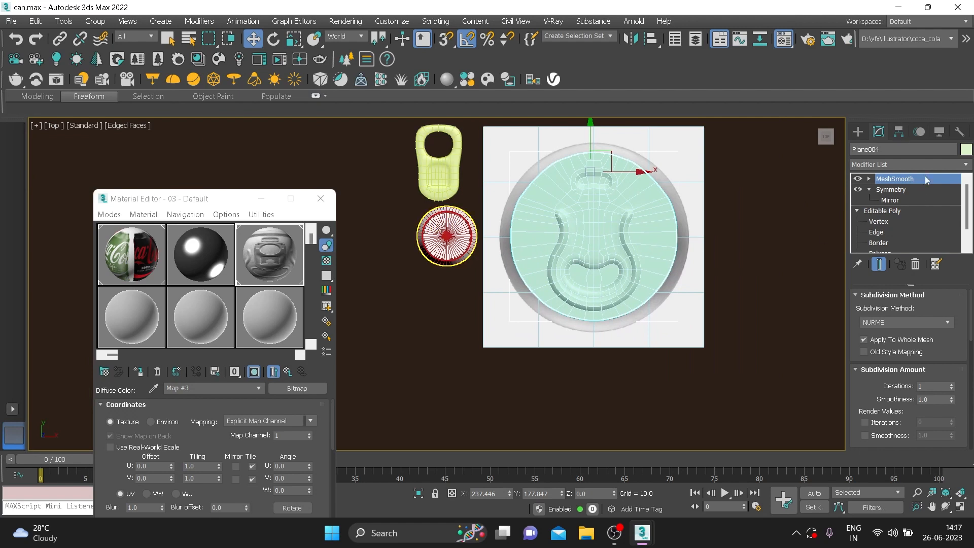
Center the lid's pivot to the object
left_click(899, 132)
left_click(905, 216)
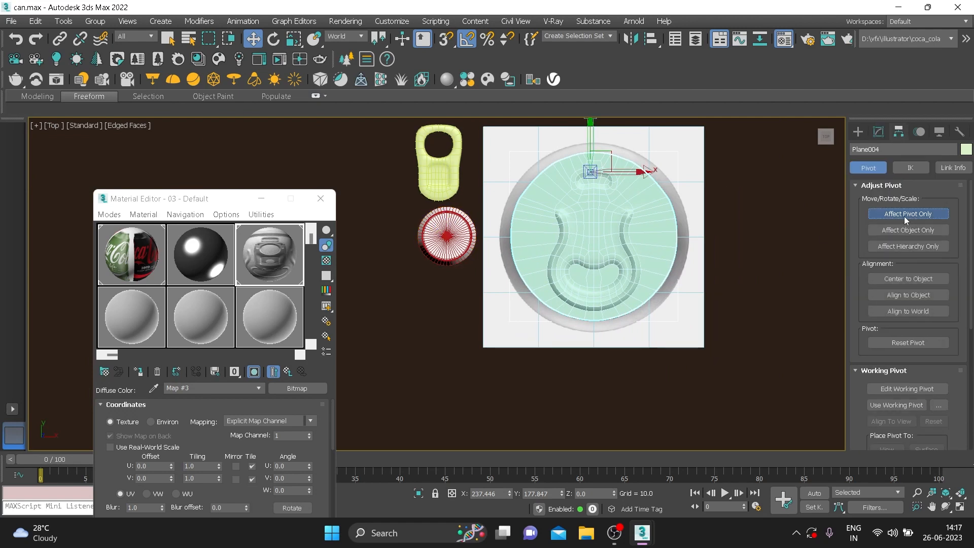
left_click(903, 279)
left_click(906, 214)
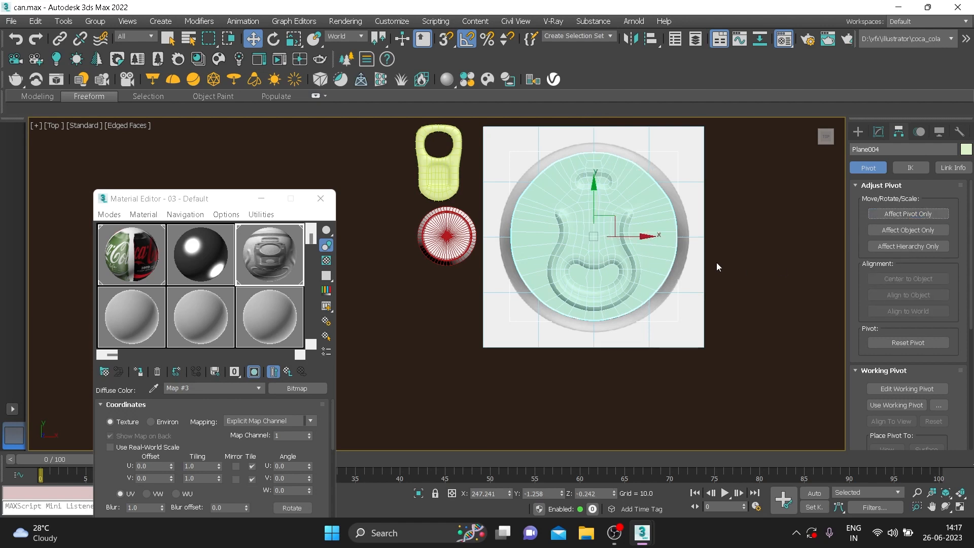
Scale the lid down to the size of the can's top and move it over the can in the top view
key("r")
left_click_drag(603, 236, 602, 293)
key("w")
left_click_drag(631, 239, 460, 199)
Raise the lid to about 161.2 on Z so it sits inside the can's rim
key("f")
key("r")
key("w")
key("p")
middle_click_drag(430, 209, 496, 284)
scroll(513, 229, "up", 4)
scroll(496, 284, "up", 4)
left_click_drag(456, 183, 456, 167)
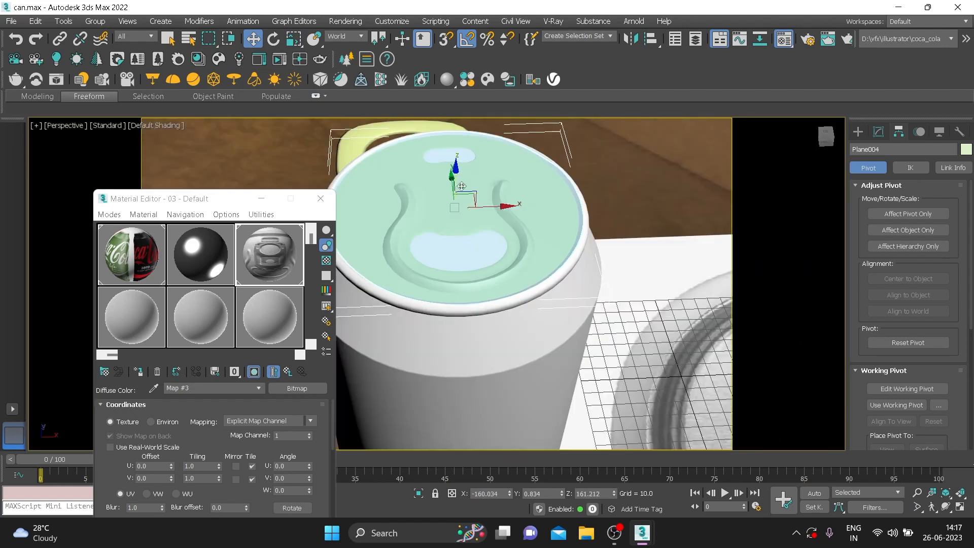
Select the lathed can body and convert it to Editable Poly
left_click(493, 326)
left_click(879, 131)
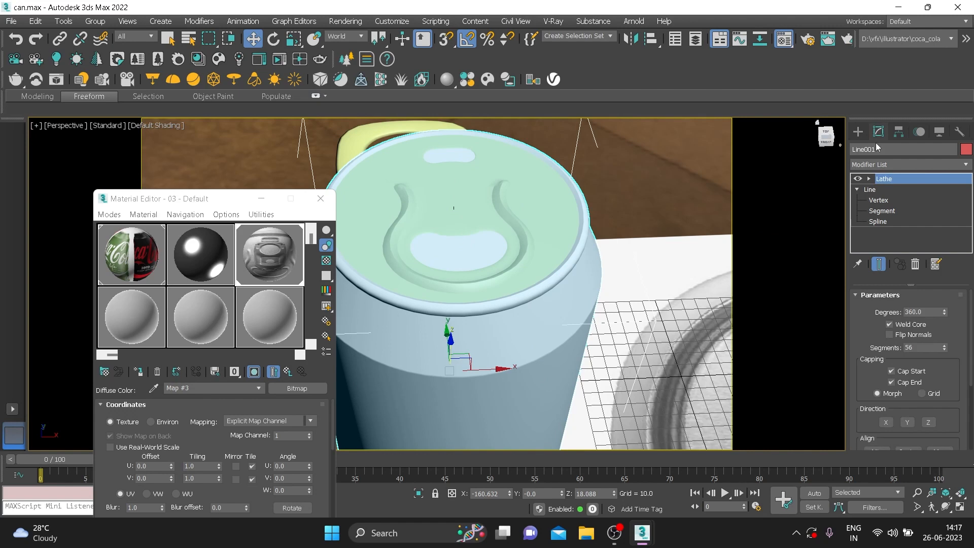
right_click(536, 302)
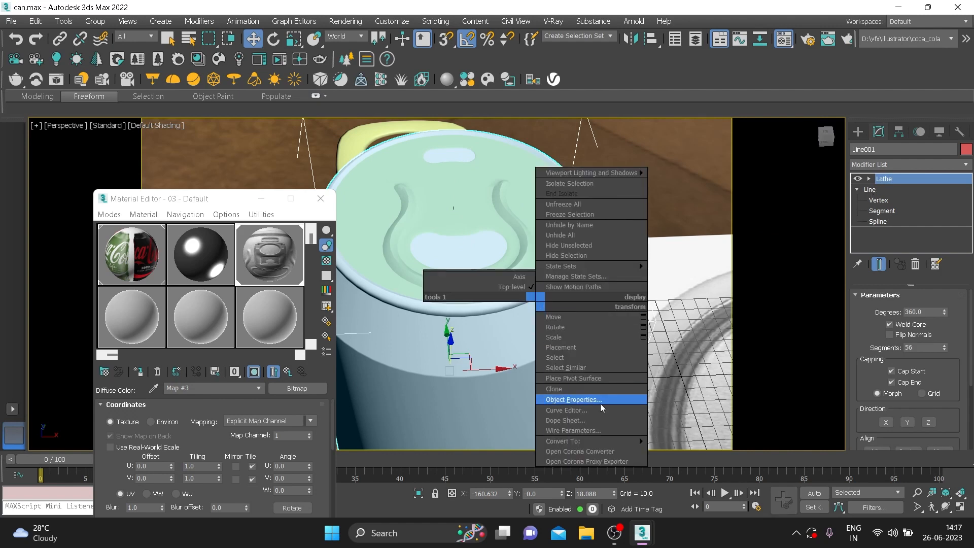
mouse_move(604, 441)
left_click(680, 451)
Select the vertices at the can body's centre in the top view
left_click(857, 180)
left_click(878, 190)
left_click(453, 207)
left_click(446, 202)
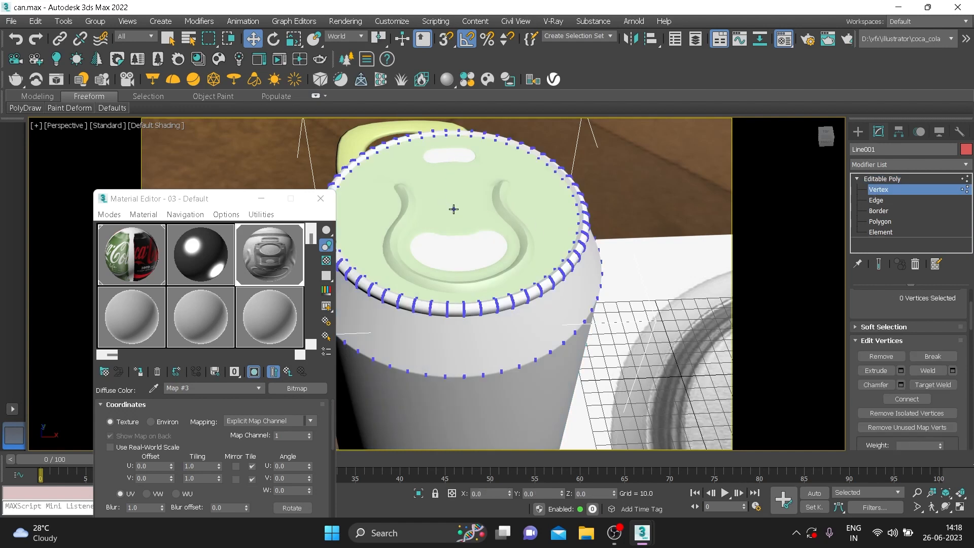
key("t")
scroll(476, 257, "up", 4)
left_click_drag(477, 242, 508, 274)
scroll(504, 250, "down", 3)
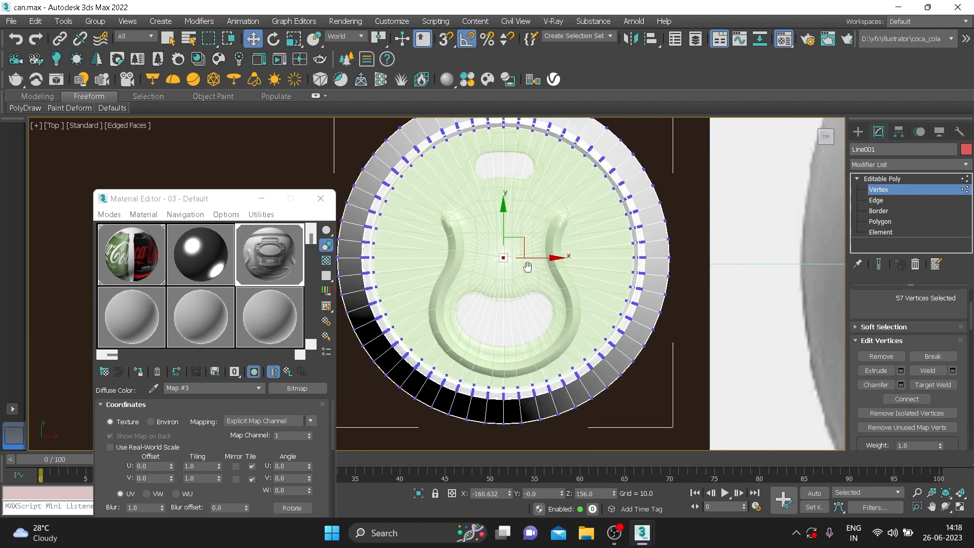
Exclude the can's bottom vertices from the selection, delete the selected top vertices to open the can, and leave vertex editing
key("f")
mouse_move(529, 257)
middle_mouse_down()
mouse_move(548, 244)
mouse_move(530, 239)
middle_mouse_up()
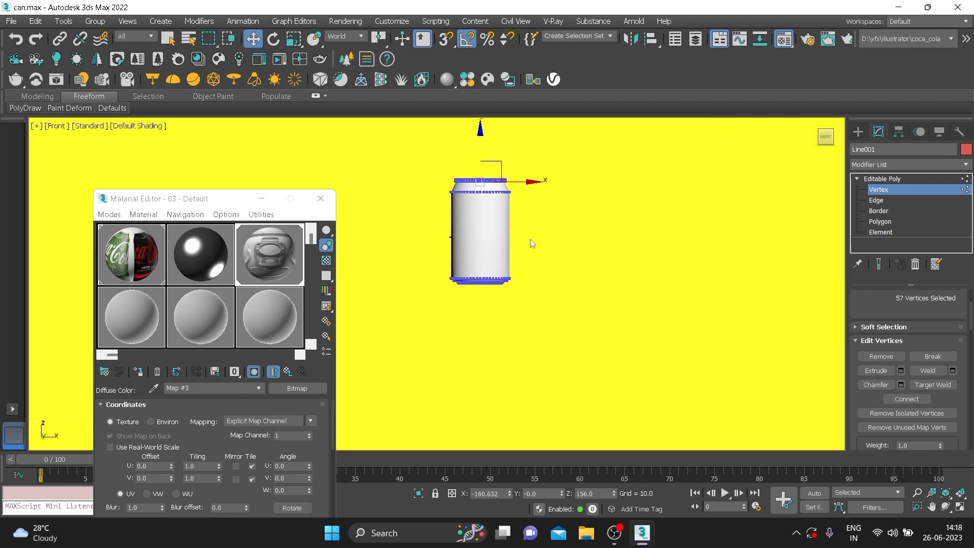
scroll(530, 239, "up", 3)
left_click_drag(495, 360, 555, 377)
middle_click_drag(498, 280, 494, 304)
middle_click_drag(473, 354, 505, 278)
left_click_drag(385, 267, 429, 295)
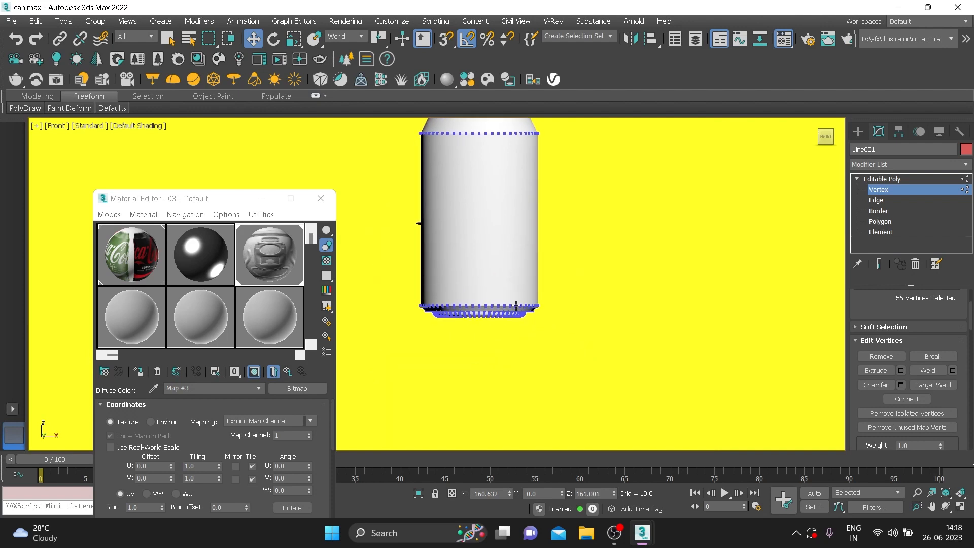
key("p")
middle_click_drag(491, 266, 491, 287)
left_click(492, 287)
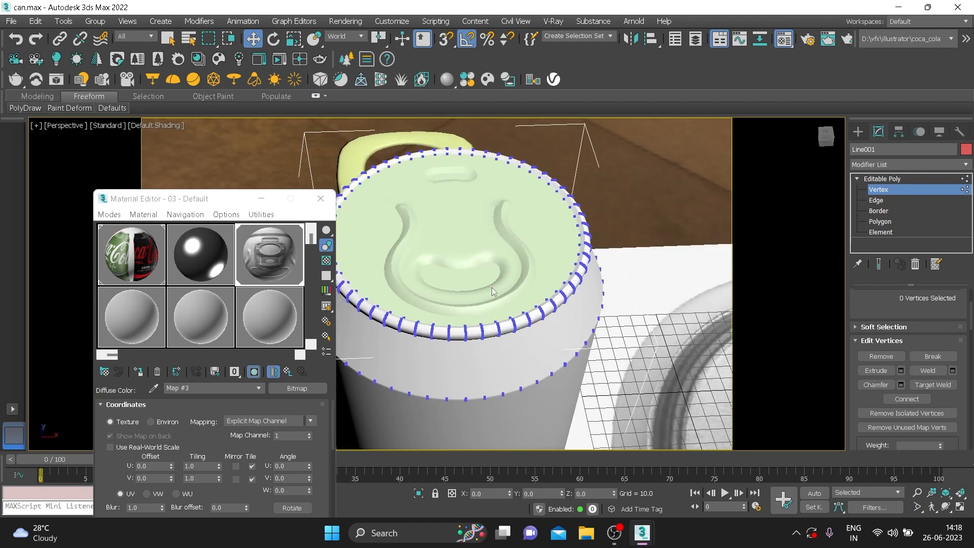
left_click(888, 178)
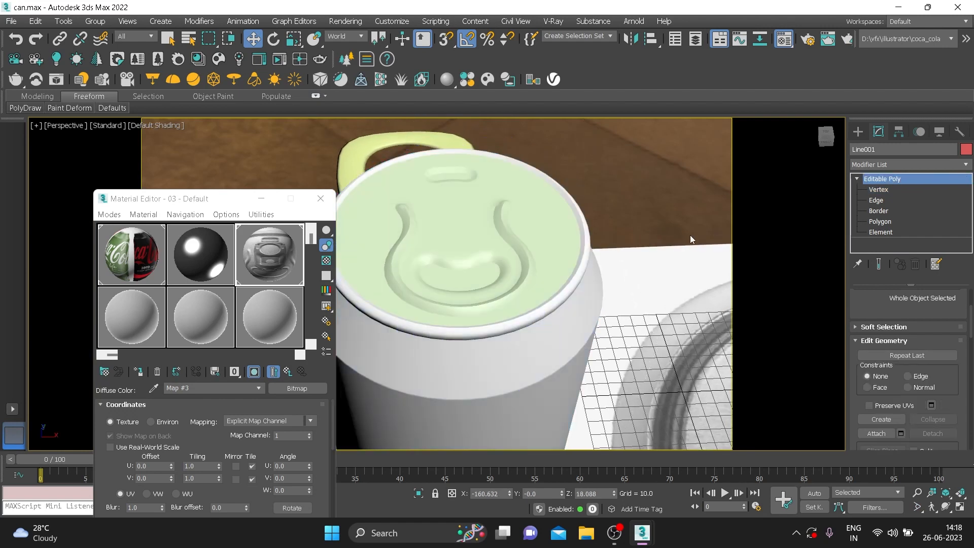
Move the can body and lid together over the reference image, scale them up to match it, and make them see-through
left_click(530, 241)
left_click_drag(458, 193, 466, 194)
key("t")
left_click_drag(477, 263, 769, 157)
key("r")
key("w")
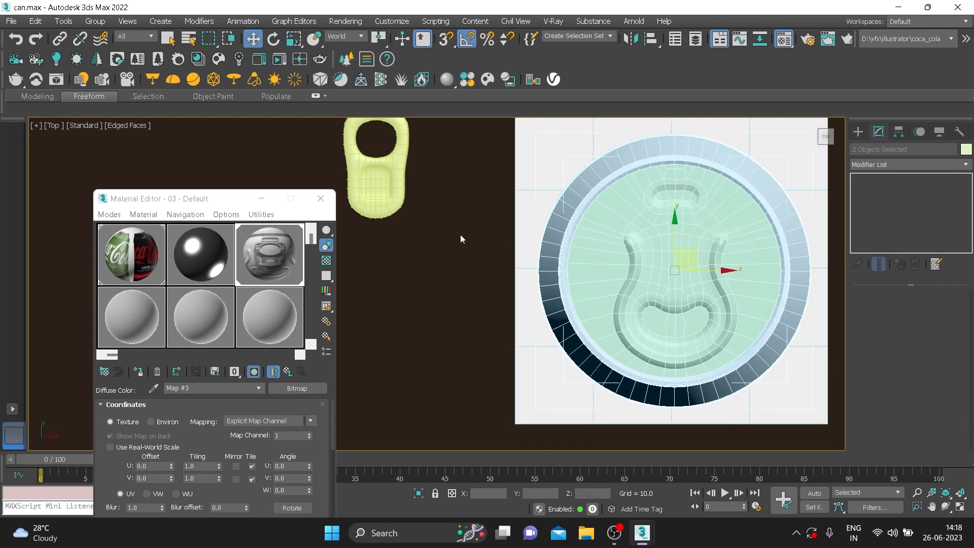
left_click(461, 236)
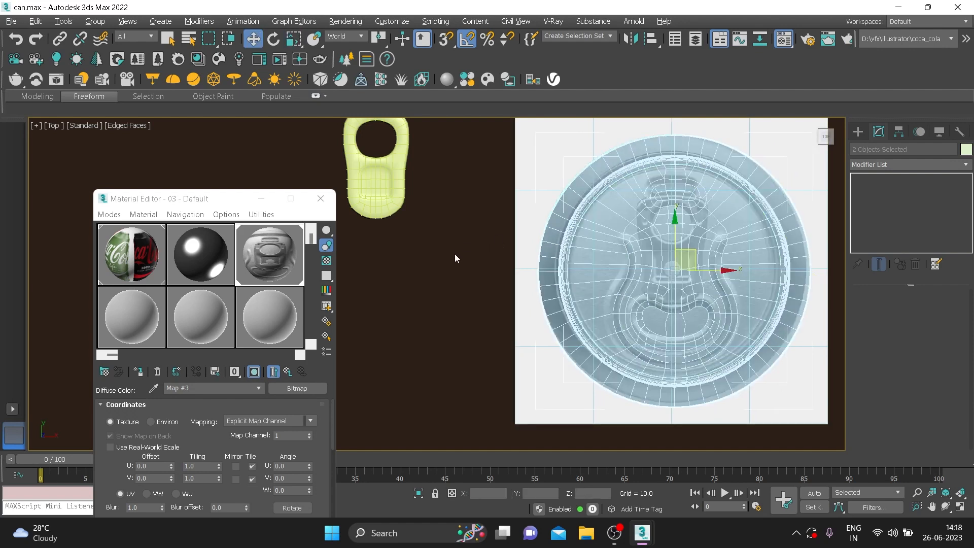
Place the pull tab over the reference image's tab and raise it to about 328.5 on Z, level with the can's top
left_click(400, 212)
left_click_drag(393, 142, 688, 226)
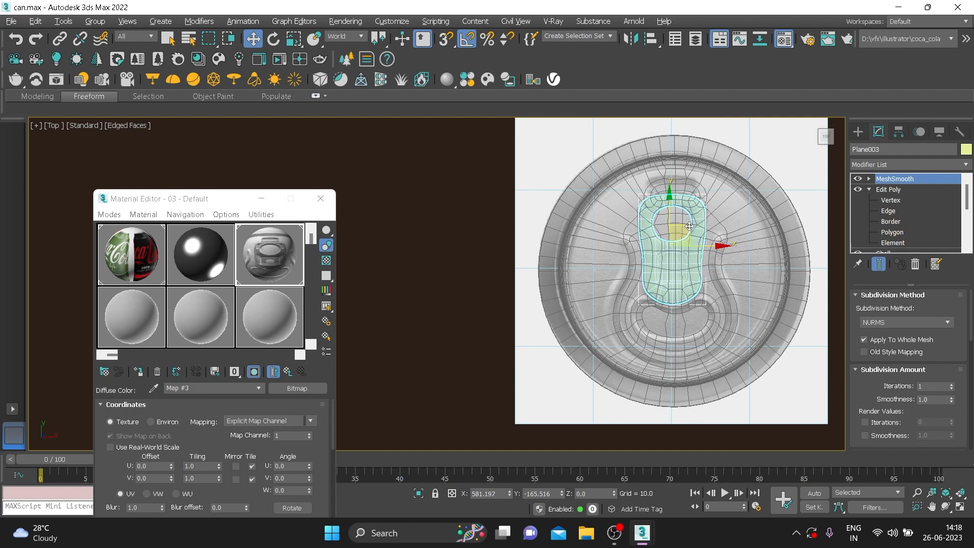
key("f")
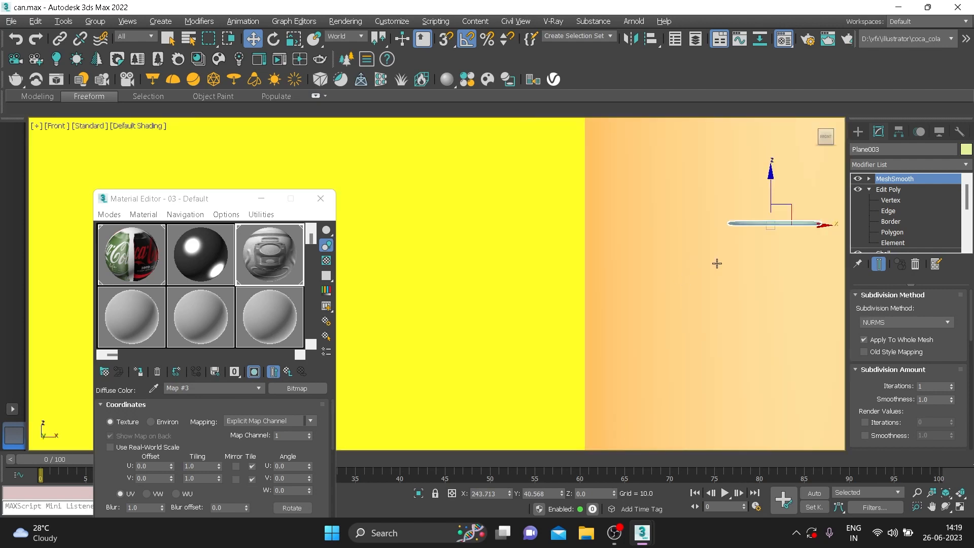
scroll(711, 267, "down", 4)
scroll(669, 266, "up", 3)
left_click_drag(663, 277, 674, 110)
Select the can body and lid in the perspective view and make them opaque again
key("p")
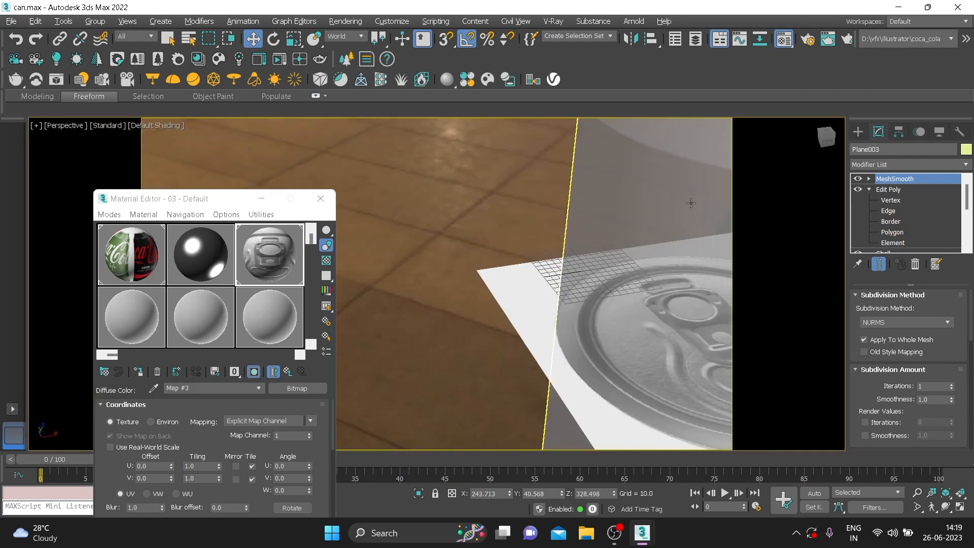
scroll(692, 250, "down", 3)
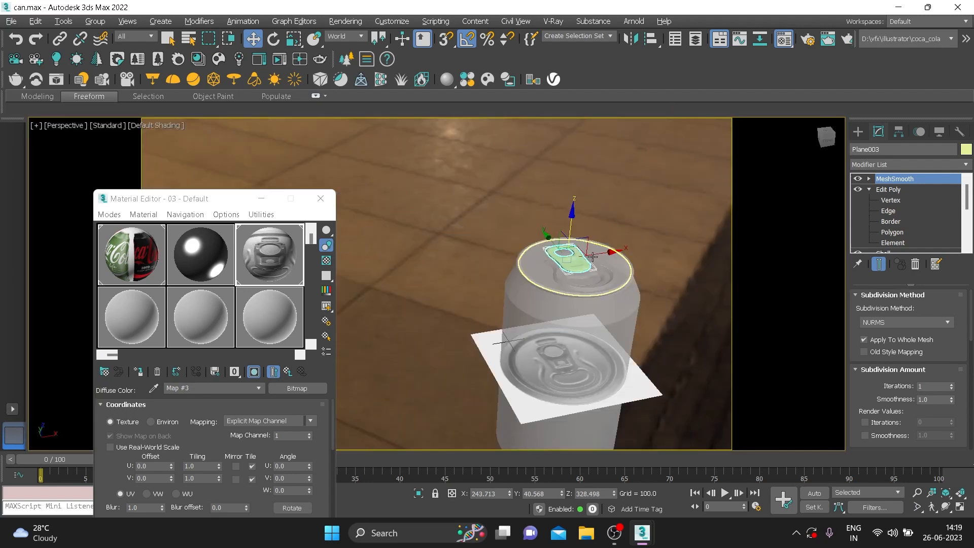
left_click_drag(652, 254, 628, 311)
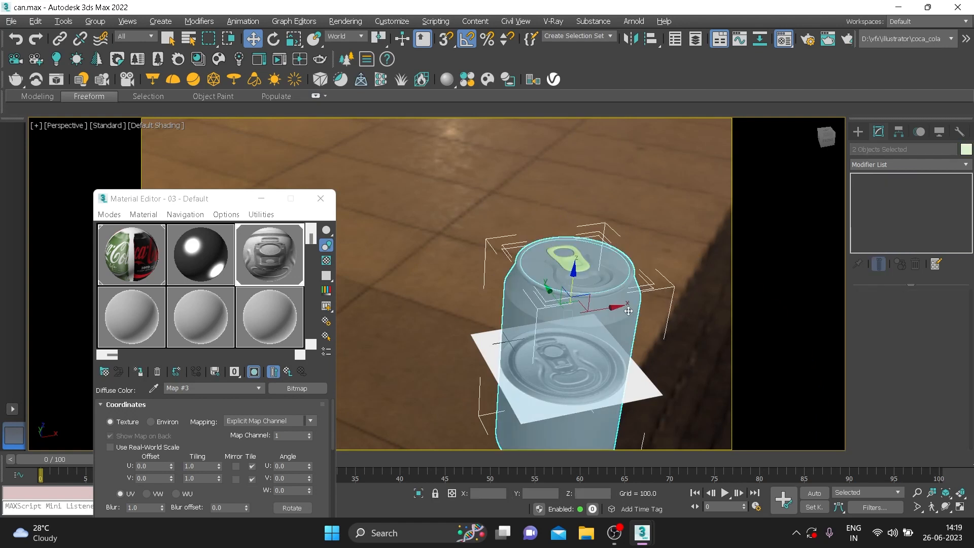
key("alt+x")
left_click(658, 288)
Select the lid together with the pull tab and lower them slightly inside the can's rim
middle_click_drag(657, 290, 553, 242)
scroll(552, 241, "up", 4)
left_click(578, 275)
left_click(565, 265, "ctrl")
left_click_drag(548, 220, 548, 223)
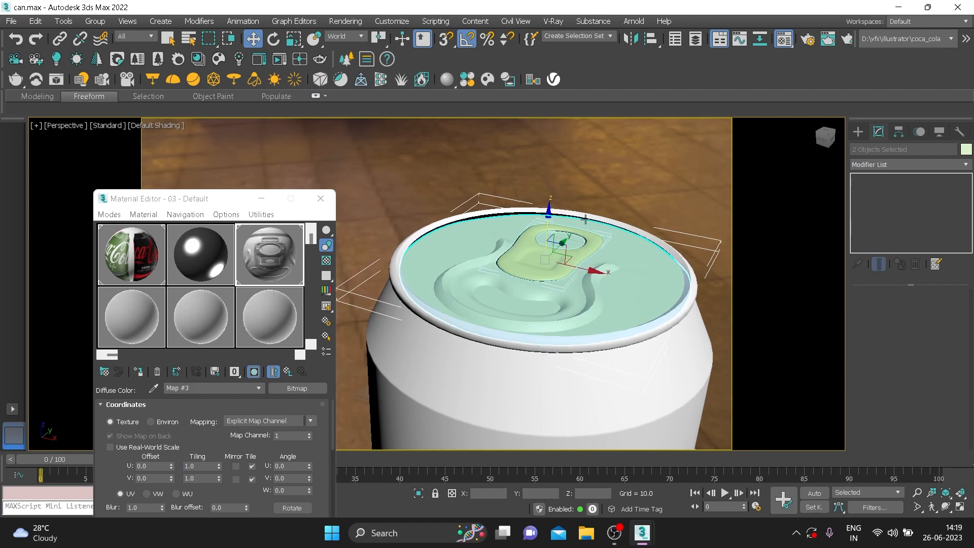
Select the open border inside the can body's rim, lower it to about 314.8 on Z, and leave border editing
left_click(629, 222)
left_click(877, 211)
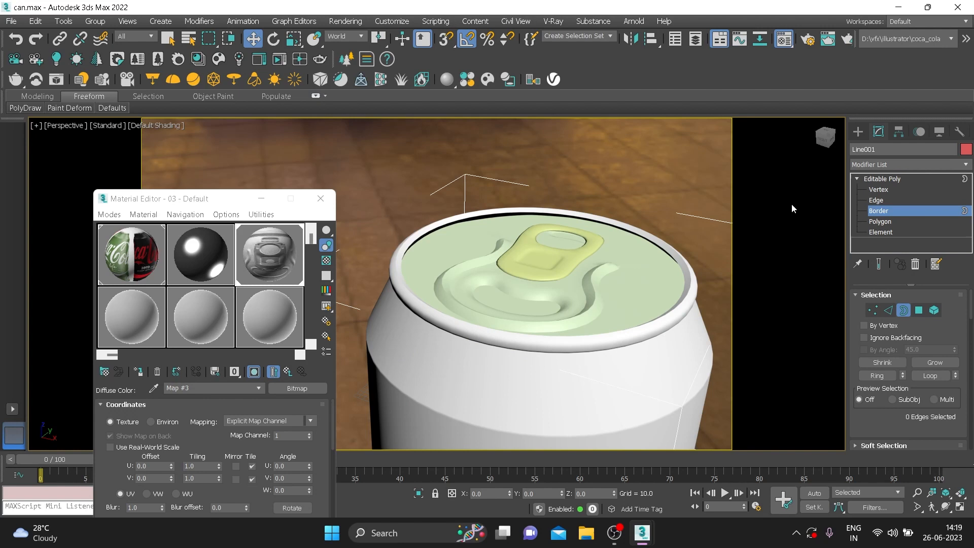
left_click(644, 236)
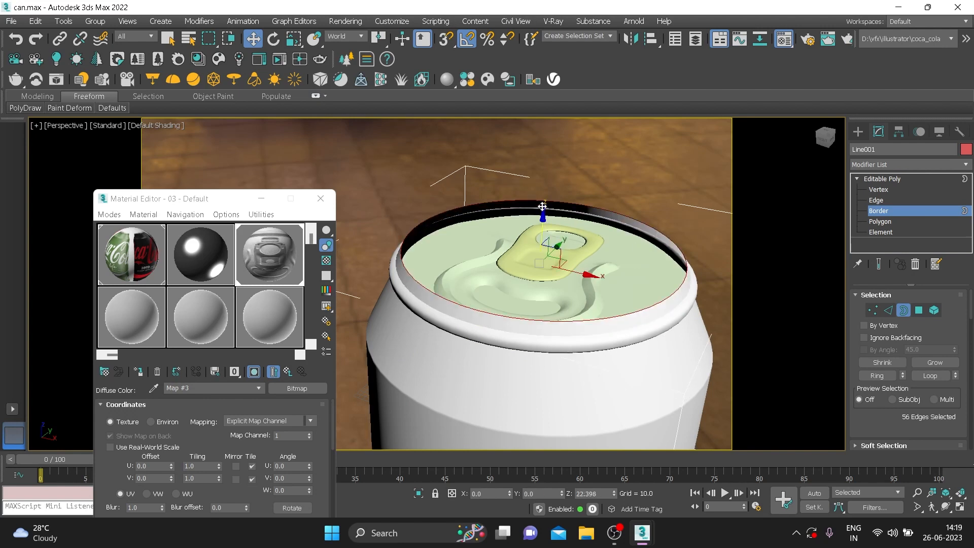
left_click_drag(546, 217, 546, 226)
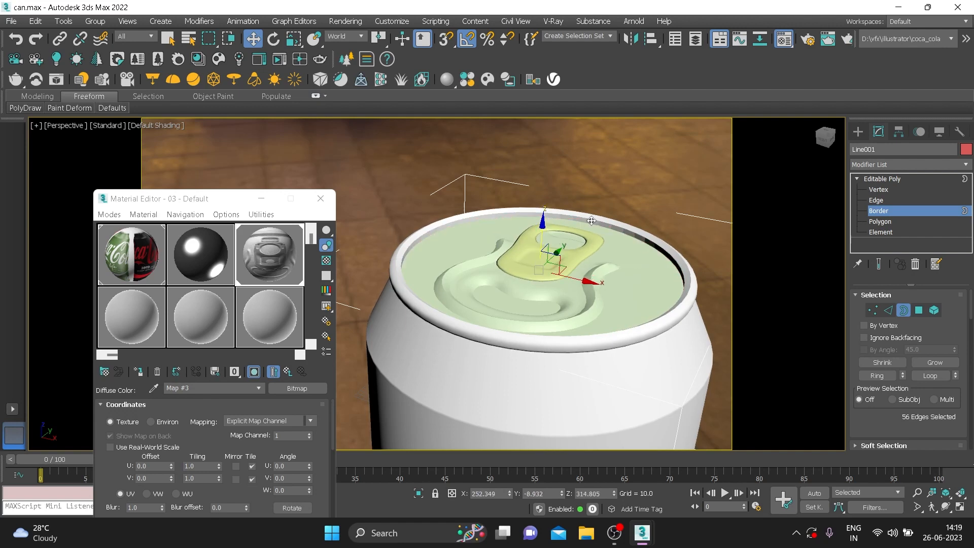
left_click(885, 179)
left_click(756, 184)
Select the can top reference plane crossing the can body and delete it
scroll(591, 184, "down", 4)
middle_click_drag(585, 245, 560, 242)
left_click(574, 275)
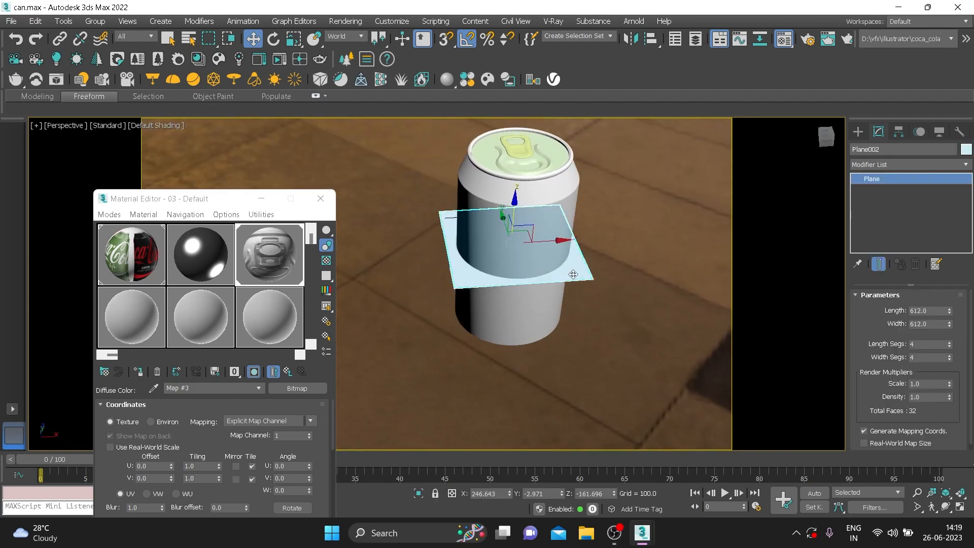
left_click_drag(550, 237, 422, 232)
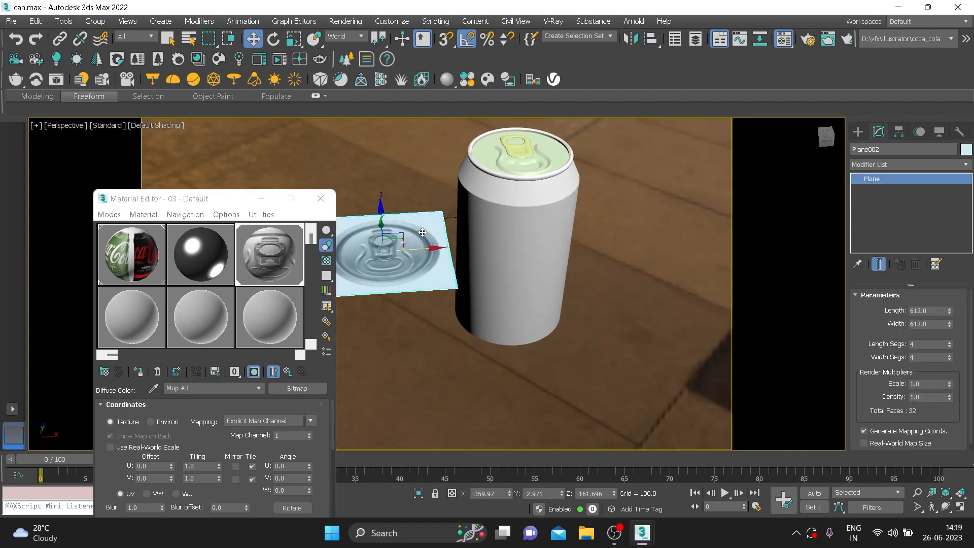
key("Delete")
Select the can body
middle_click_drag(557, 242, 464, 277)
scroll(462, 238, "up", 3)
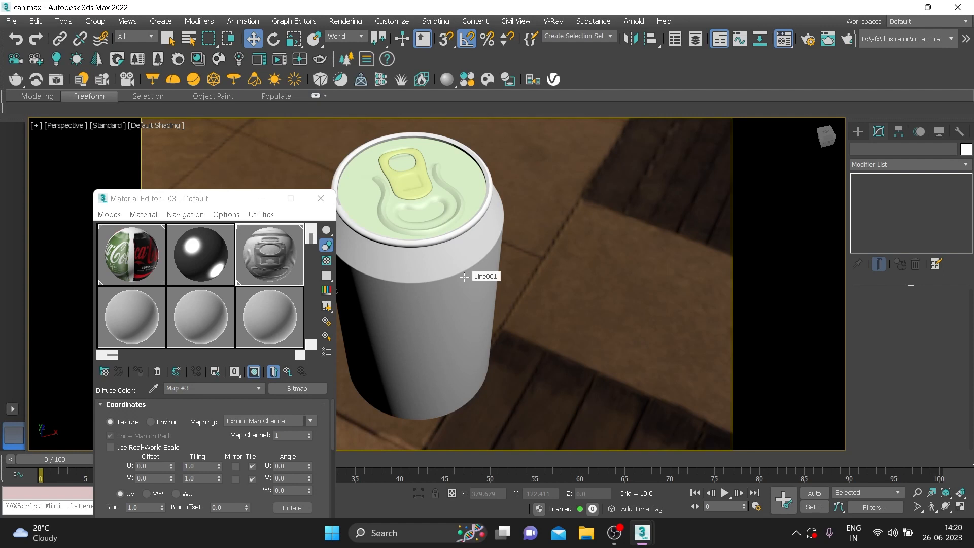
left_click(464, 277)
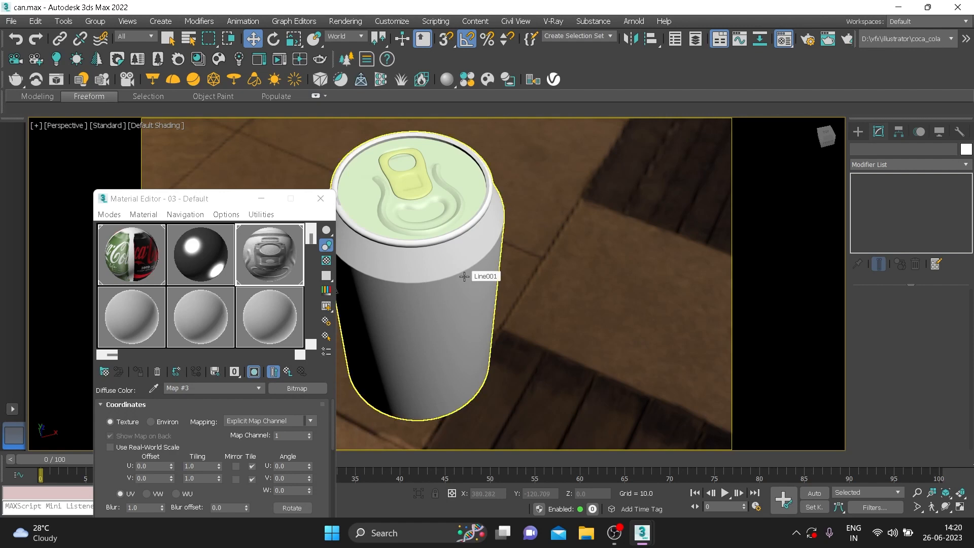